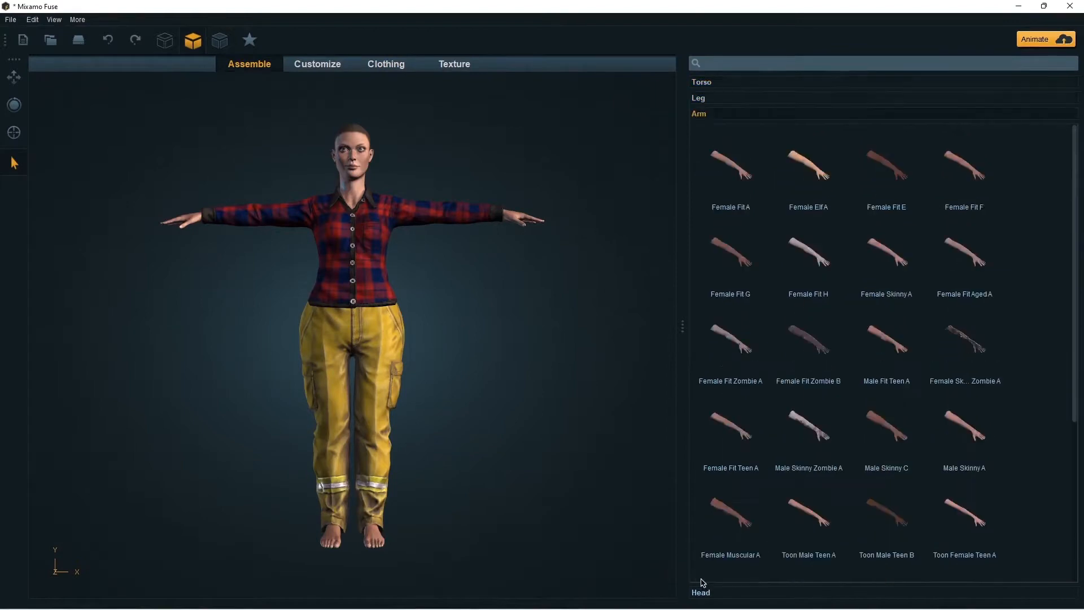
pyautogui.click(703, 86)
pyautogui.click(700, 564)
pyautogui.scroll(-2, 728, 350)
pyautogui.click(701, 593)
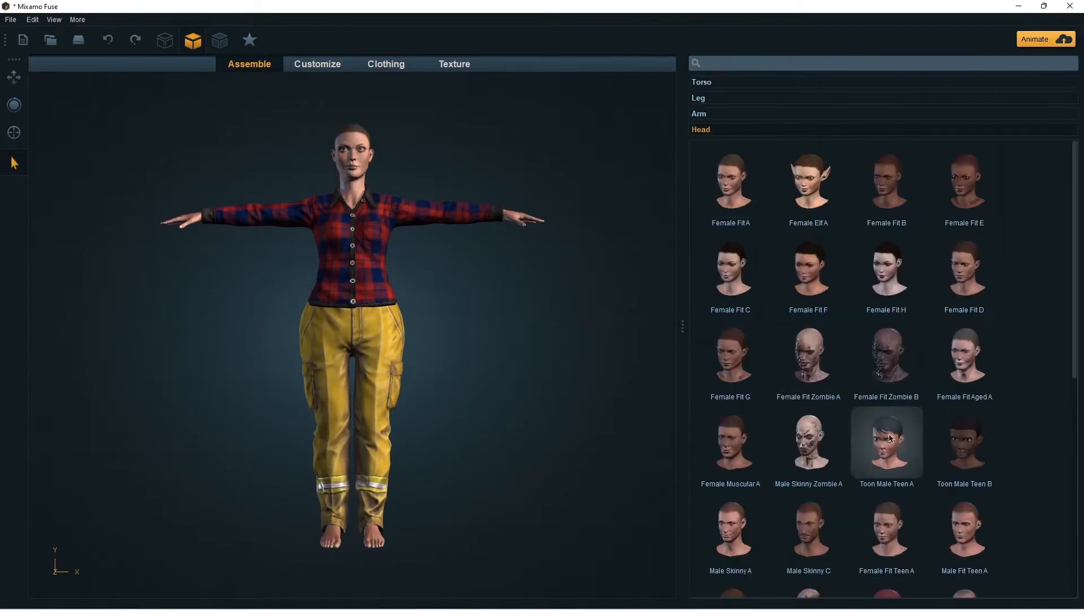
pyautogui.click(887, 429)
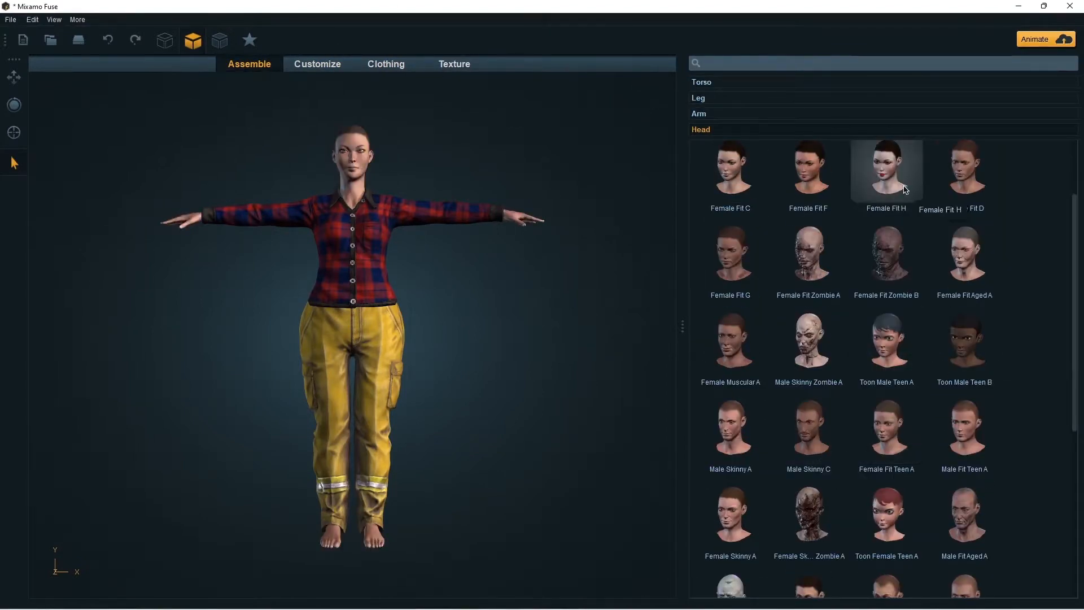
# Step: Dress the character in the black Athletic Top and the Cut-off Jean Shorts
pyautogui.click(386, 64)
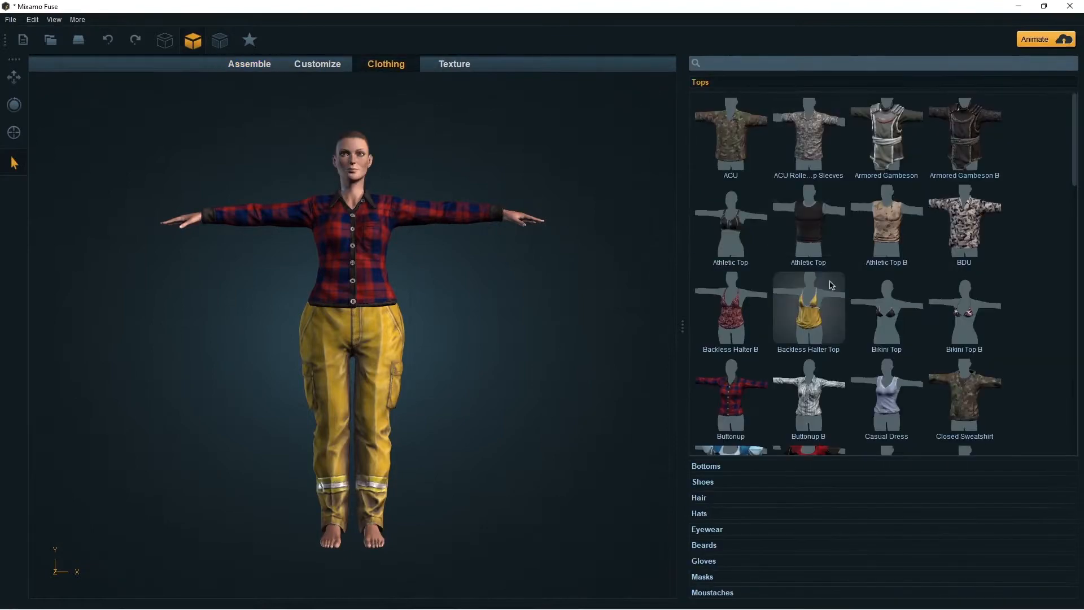
pyautogui.scroll(-2, 813, 355)
pyautogui.scroll(5, 813, 354)
pyautogui.click(819, 261)
pyautogui.click(707, 466)
pyautogui.click(794, 317)
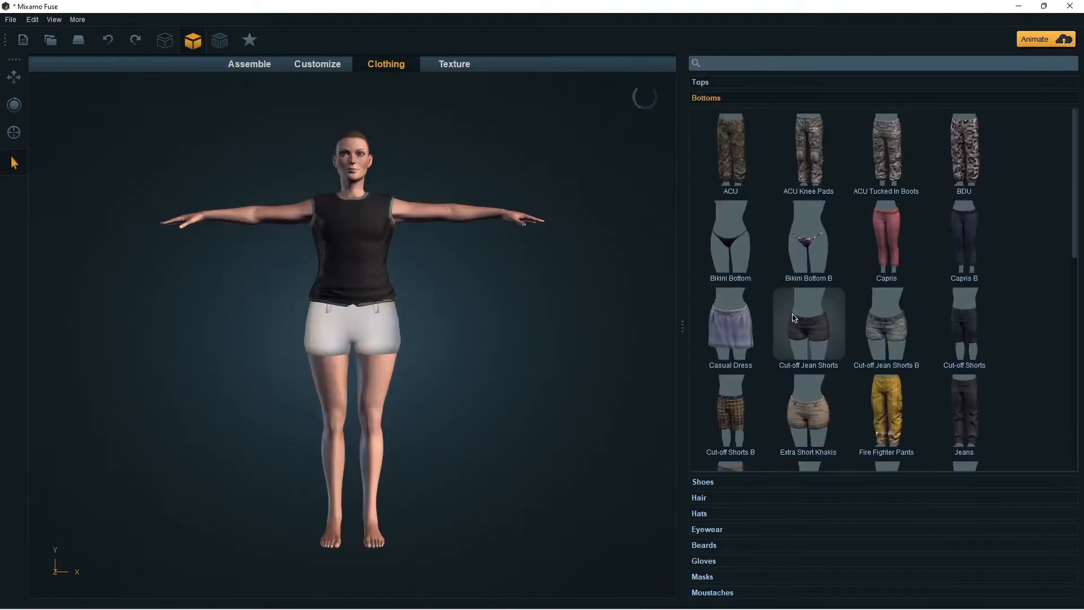
# Step: Change the outfit to the Extra Short Khakis and the camouflage BDU top
pyautogui.scroll(-2, 799, 349)
pyautogui.click(799, 349)
pyautogui.click(701, 82)
pyautogui.click(963, 226)
# Step: Replace the character's khaki shorts with the red Professional Dress skirt
pyautogui.click(709, 467)
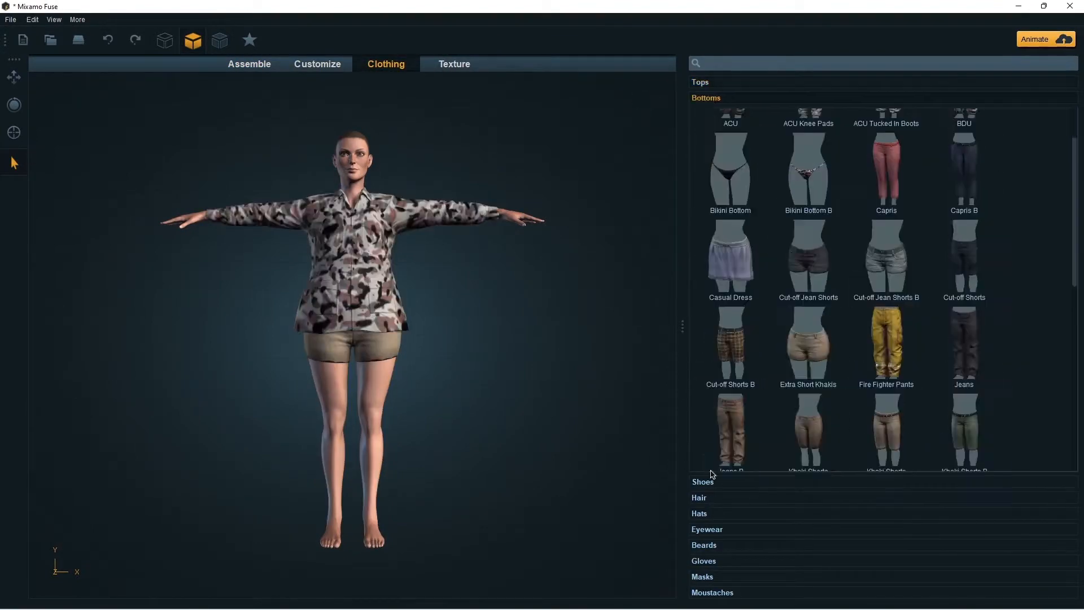
pyautogui.scroll(-1, 903, 395)
pyautogui.click(958, 395)
pyautogui.scroll(-7, 926, 307)
pyautogui.click(954, 333)
# Step: Try the Corset Dress B top on the character and check it from an angle
pyautogui.click(703, 83)
pyautogui.scroll(-6, 813, 310)
pyautogui.click(813, 309)
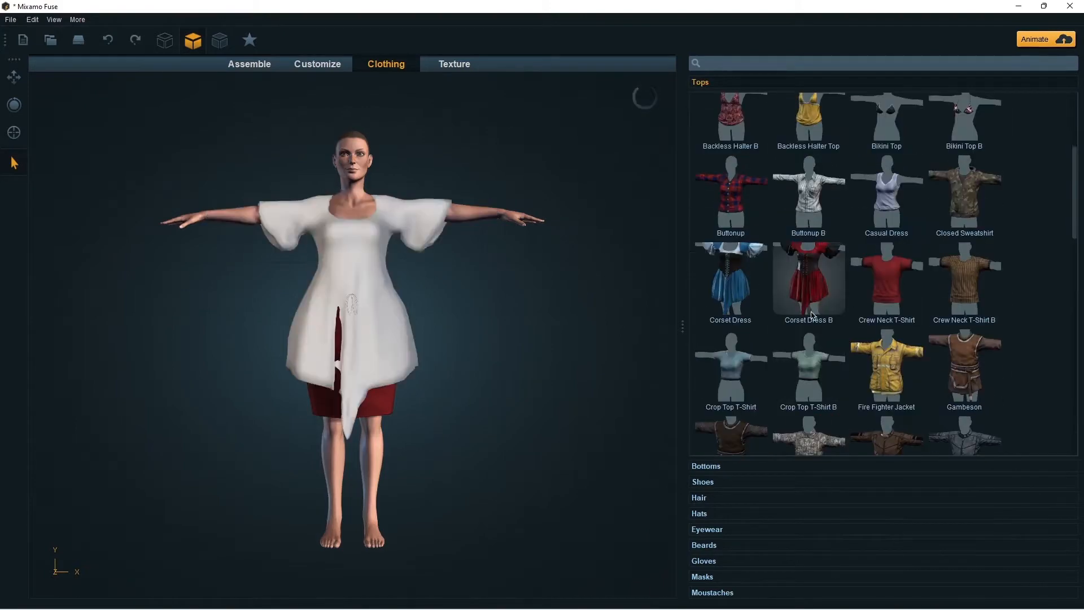
pyautogui.click(13, 106)
pyautogui.moveTo(361, 316); pyautogui.dragTo(418, 316)
# Step: Replace the corset dress with the red Professional Dress jacket
pyautogui.scroll(-4, 966, 232)
pyautogui.click(963, 395)
pyautogui.scroll(-9, 887, 375)
pyautogui.click(807, 294)
pyautogui.click(707, 466)
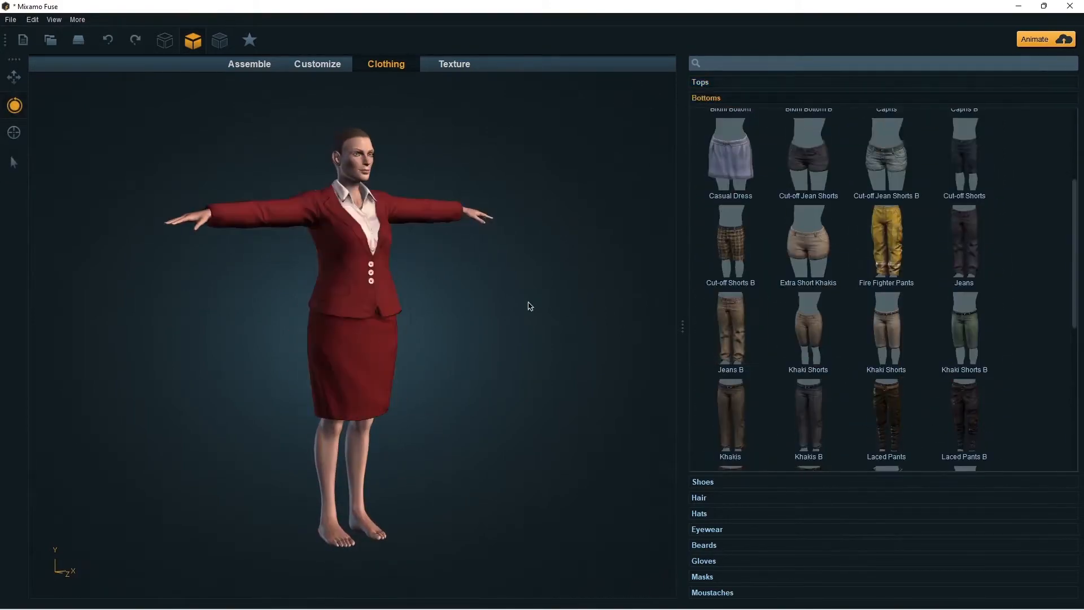
# Step: Put the red Athletic A shoes on the barefoot character
pyautogui.click(705, 481)
pyautogui.click(741, 194)
pyautogui.moveTo(477, 347); pyautogui.dragTo(445, 355)
pyautogui.scroll(-7, 731, 431)
# Step: Try several hairstyles on the character, including Alpha Long Hair and the red medium-length hair with bangs
pyautogui.click(709, 497)
pyautogui.scroll(-5, 804, 422)
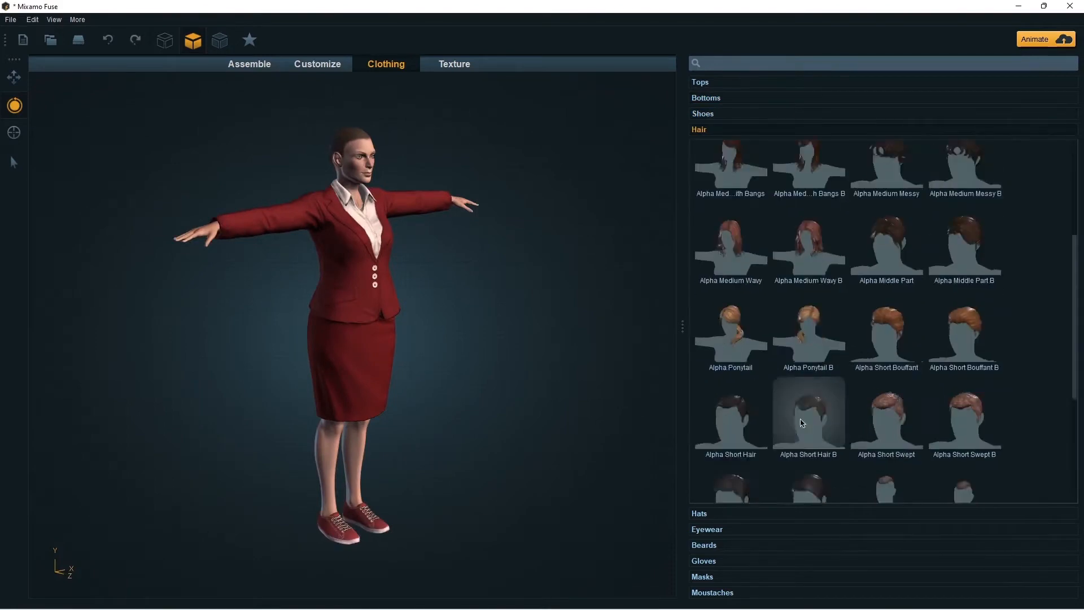
pyautogui.scroll(4, 804, 406)
pyautogui.click(741, 356)
pyautogui.moveTo(522, 316); pyautogui.dragTo(479, 299)
pyautogui.click(967, 175)
pyautogui.moveTo(435, 334)
pyautogui.mouseDown()
pyautogui.moveTo(189, 309)
pyautogui.moveTo(452, 327)
pyautogui.mouseUp()
pyautogui.scroll(1, 813, 370)
pyautogui.click(887, 270)
pyautogui.moveTo(496, 294); pyautogui.dragTo(435, 279)
pyautogui.click(821, 345)
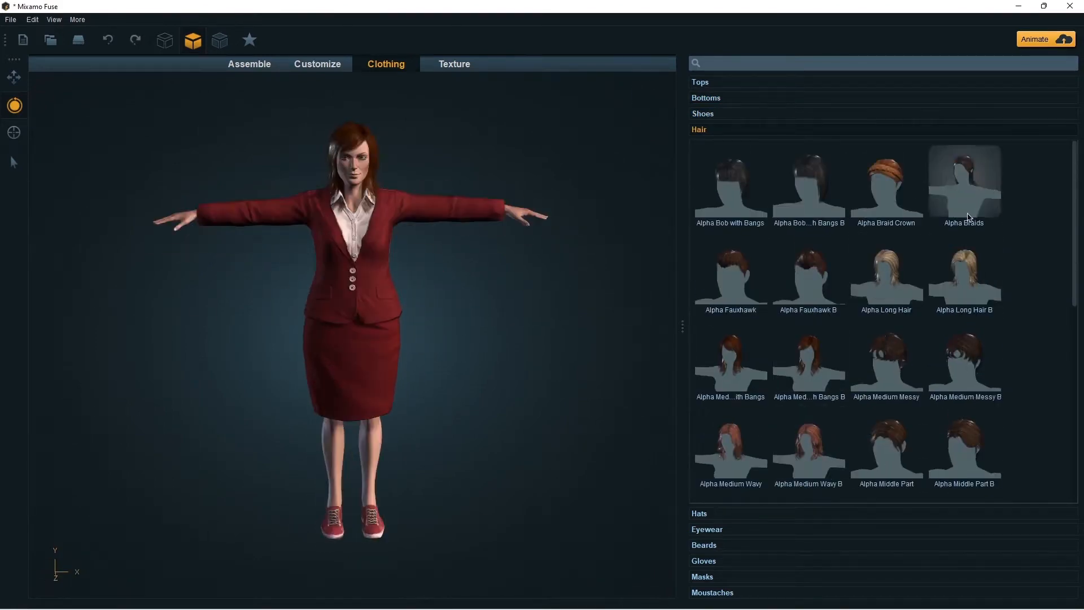
# Step: Try the Alpha Braid Crown and Alpha Bob with Bangs hairstyles, checking the character from different angles
pyautogui.click(891, 189)
pyautogui.moveTo(564, 226)
pyautogui.mouseDown()
pyautogui.moveTo(410, 213)
pyautogui.moveTo(565, 218)
pyautogui.mouseUp()
pyautogui.click(734, 187)
pyautogui.moveTo(508, 243); pyautogui.dragTo(429, 243)
pyautogui.moveTo(429, 242); pyautogui.dragTo(508, 243)
# Step: Give the character the blonde Alpha Ponytail B hairstyle
pyautogui.scroll(-5, 964, 180)
pyautogui.click(807, 361)
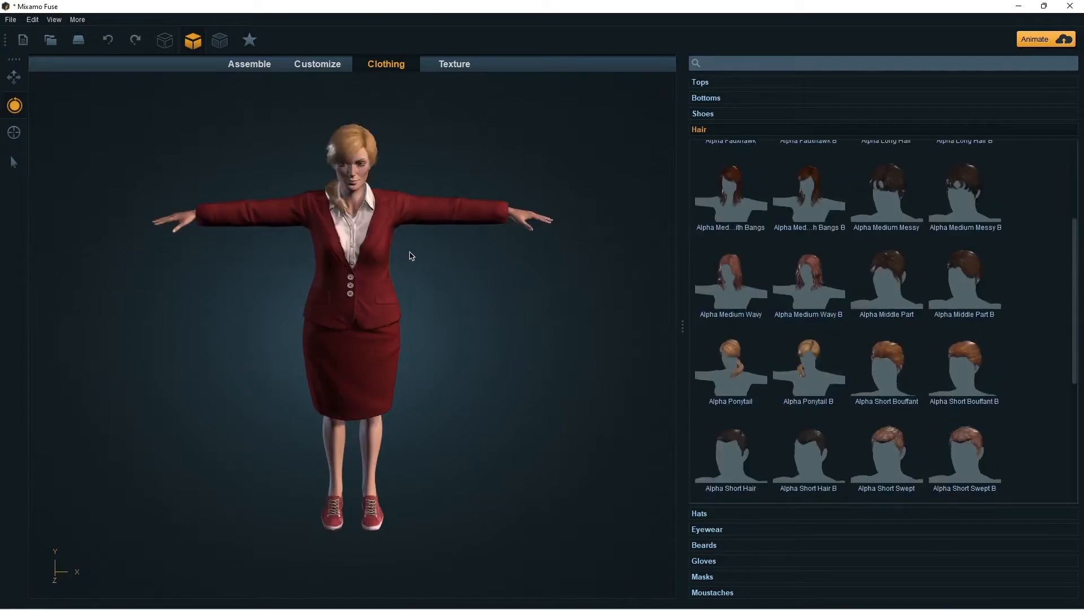
pyautogui.moveTo(411, 254); pyautogui.dragTo(427, 254)
# Step: Replace the character's red skirt with the Capris and check them from another angle
pyautogui.click(704, 116)
pyautogui.click(703, 97)
pyautogui.scroll(3, 847, 226)
pyautogui.click(872, 240)
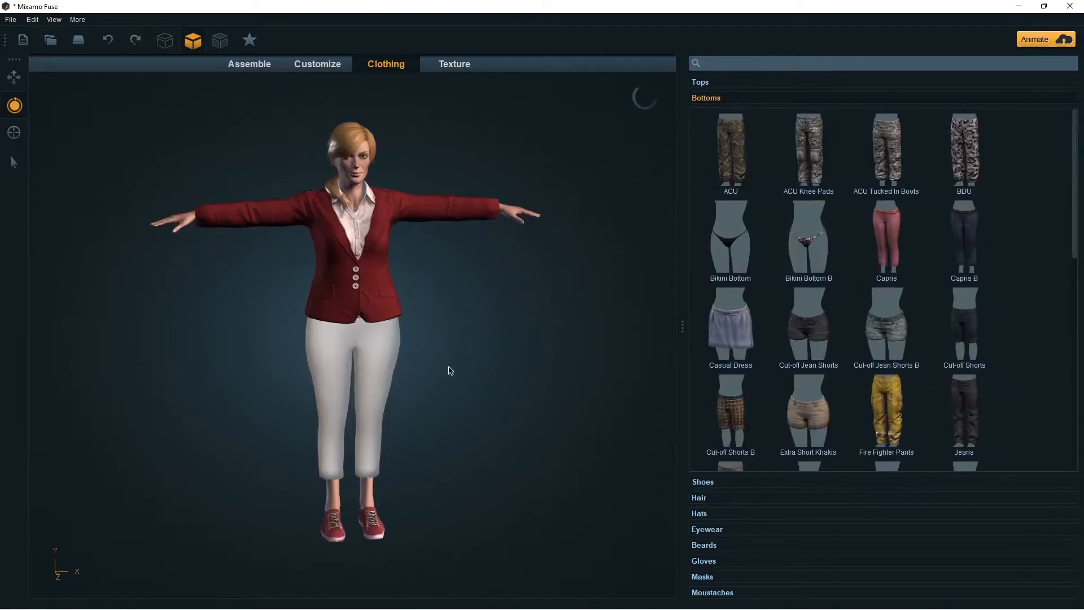
pyautogui.moveTo(426, 367); pyautogui.dragTo(559, 345)
# Step: Change the capris to the red knee-length shorts with white side stripes
pyautogui.scroll(-15, 790, 316)
pyautogui.click(888, 415)
pyautogui.click(964, 415)
pyautogui.moveTo(405, 319); pyautogui.dragTo(282, 316)
# Step: Try the dark belted long coat on the character in place of the red jacket
pyautogui.click(700, 82)
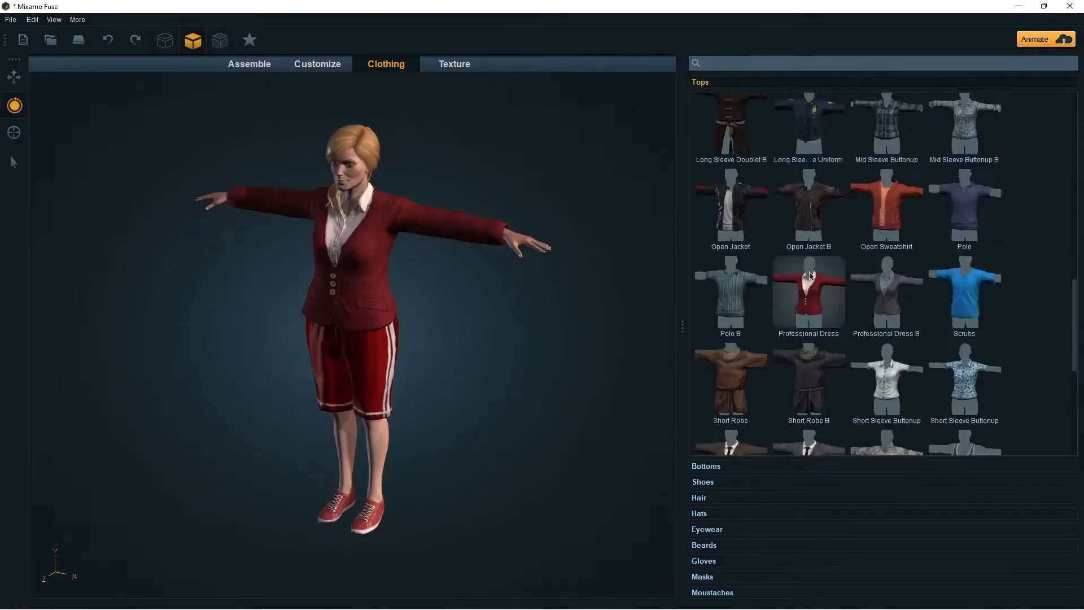
pyautogui.scroll(-10, 807, 316)
pyautogui.scroll(1, 813, 368)
pyautogui.click(801, 334)
# Step: Try several other tops on the character, including the Open Sweatshirt, and check their fit
pyautogui.scroll(12, 842, 316)
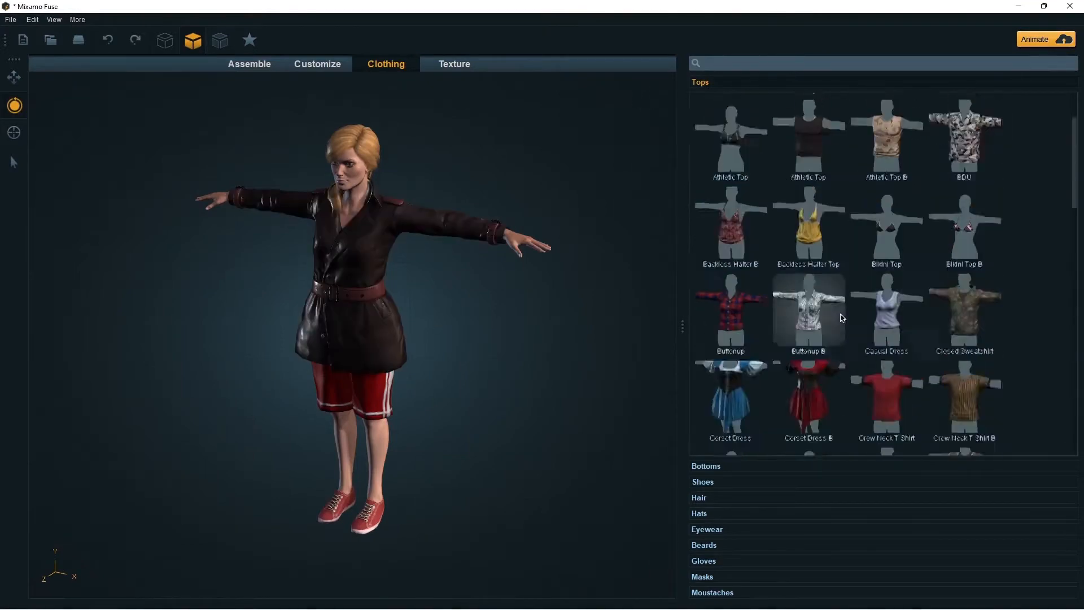
pyautogui.click(734, 228)
pyautogui.click(807, 324)
pyautogui.click(880, 379)
pyautogui.moveTo(283, 339); pyautogui.dragTo(402, 317)
pyautogui.scroll(-2, 810, 345)
pyautogui.click(804, 346)
pyautogui.scroll(-15, 907, 407)
pyautogui.click(904, 363)
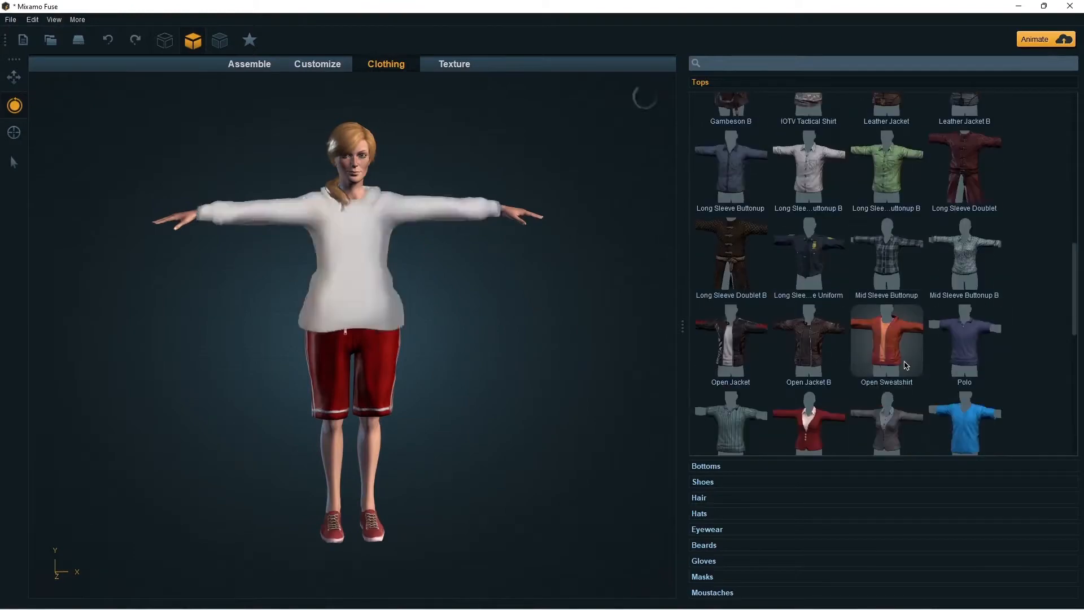
pyautogui.moveTo(480, 327); pyautogui.dragTo(352, 322)
# Step: Put the red Professional Dress jacket back on the character
pyautogui.scroll(-2, 825, 300)
pyautogui.click(810, 358)
# Step: Try the Capris on the character in place of the striped shorts
pyautogui.click(706, 466)
pyautogui.scroll(2, 907, 370)
pyautogui.scroll(5, 907, 367)
pyautogui.click(886, 237)
pyautogui.moveTo(525, 338); pyautogui.dragTo(507, 360)
# Step: Try further bottoms and dress the character in the Skinny Jeans
pyautogui.scroll(-2, 847, 358)
pyautogui.click(979, 367)
pyautogui.scroll(-7, 1054, 322)
pyautogui.click(897, 402)
pyautogui.scroll(-1, 790, 418)
pyautogui.click(885, 421)
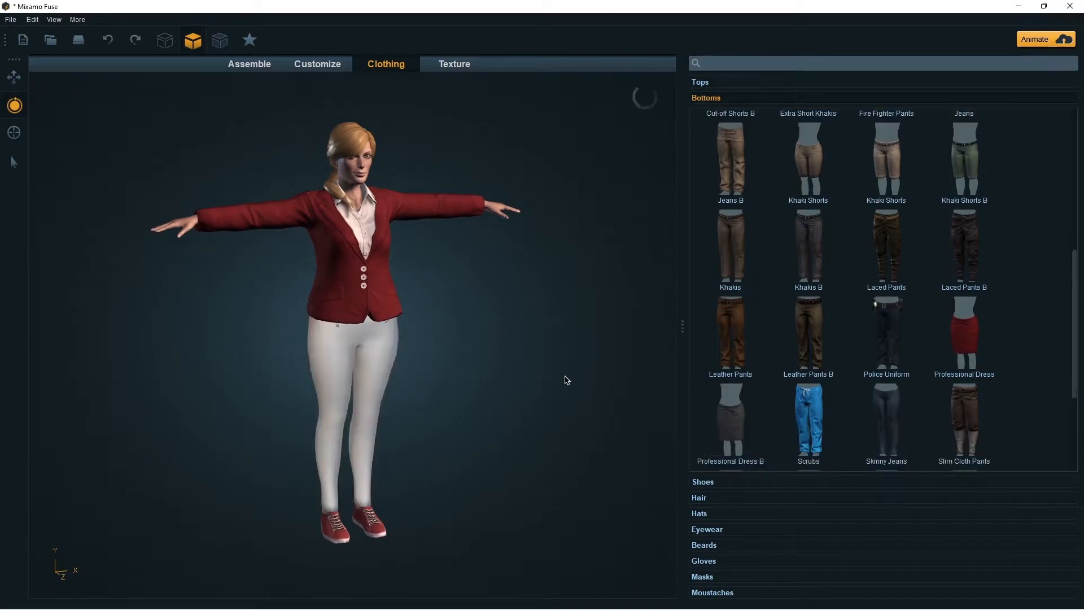
pyautogui.moveTo(550, 388); pyautogui.dragTo(581, 369)
# Step: Try other athletic footwear on the character, including the red Athletic A shoes
pyautogui.click(742, 482)
pyautogui.click(730, 268)
pyautogui.moveTo(497, 390); pyautogui.dragTo(593, 339)
pyautogui.scroll(7, 810, 415)
pyautogui.click(732, 163)
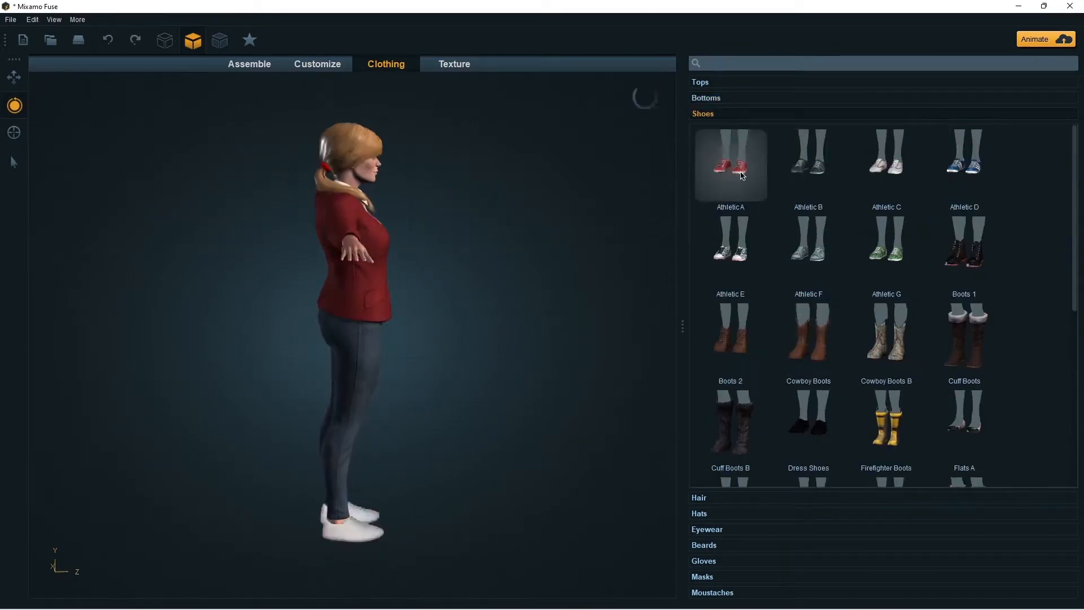
# Step: Try the Dress Shoes and the lace-up Boots 1 on the character
pyautogui.click(825, 440)
pyautogui.moveTo(536, 395); pyautogui.dragTo(410, 411)
pyautogui.scroll(-1, 852, 399)
pyautogui.click(964, 220)
# Step: Change the character's footwear to the black Dress Shoes
pyautogui.scroll(-9, 813, 415)
pyautogui.click(813, 431)
pyautogui.scroll(9, 812, 431)
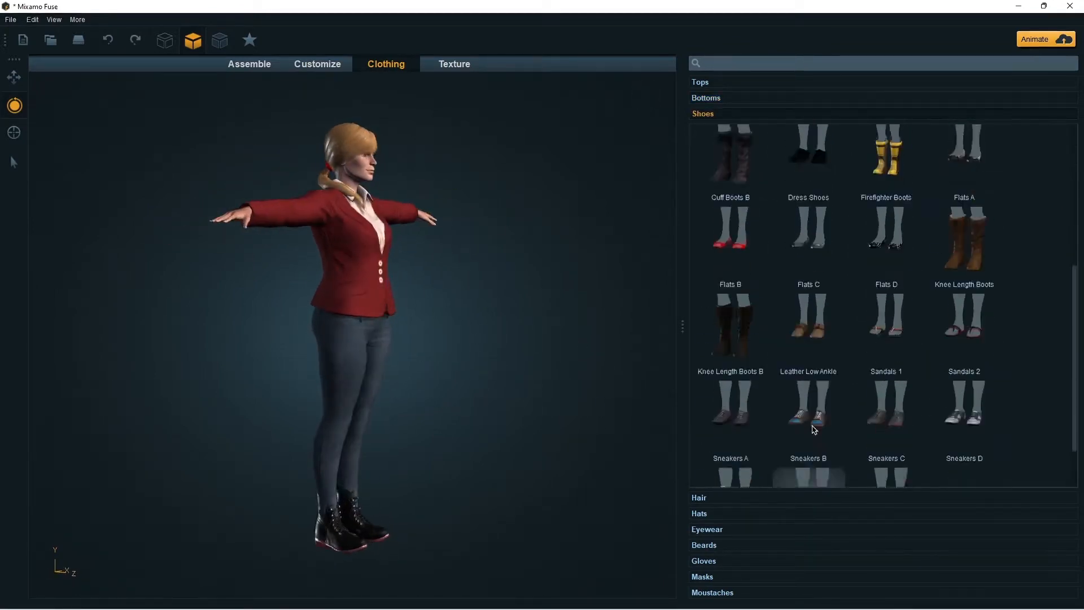
pyautogui.click(831, 403)
# Step: Switch the hairstyle to Alpha Medium Wavy and try Alpha Medium Messy and other hair options
pyautogui.click(734, 498)
pyautogui.click(734, 280)
pyautogui.moveTo(434, 322); pyautogui.dragTo(386, 313)
pyautogui.click(886, 192)
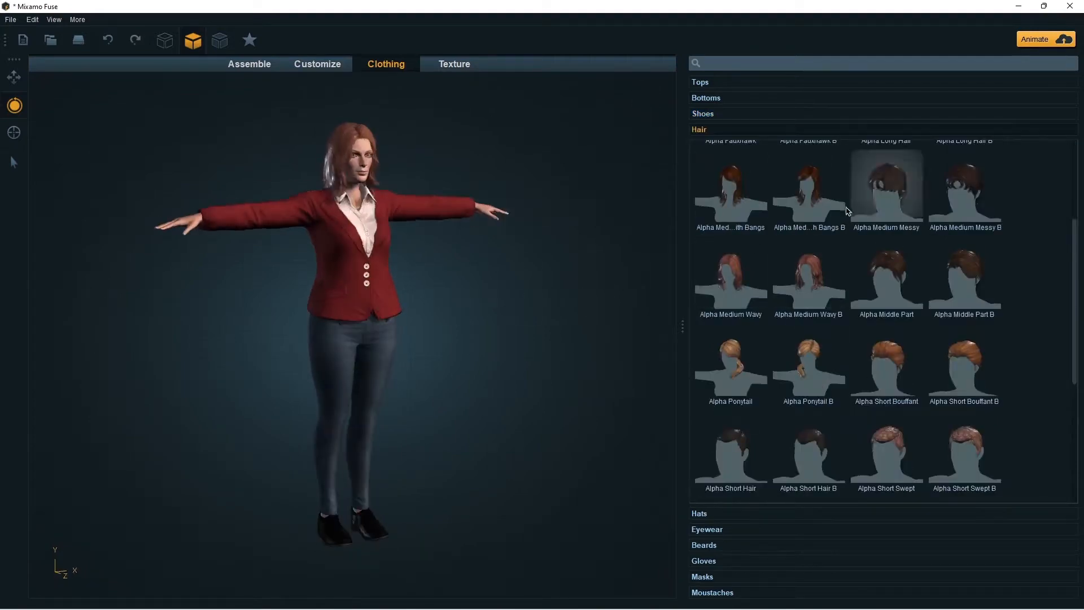
pyautogui.scroll(-1, 856, 285)
pyautogui.click(886, 226)
pyautogui.click(886, 169)
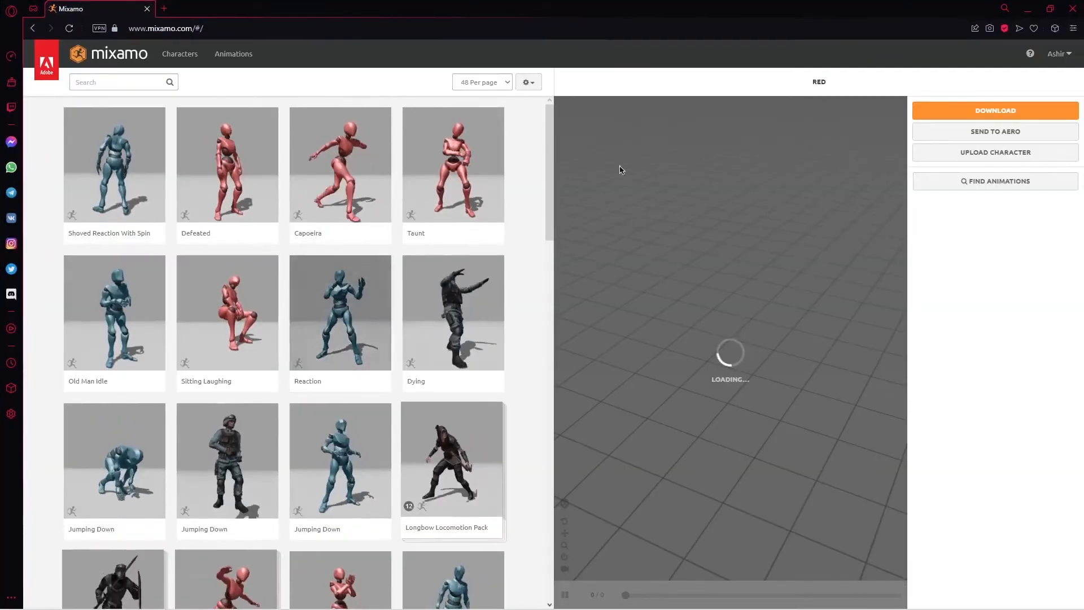
# Step: On the Mixamo website, upload the K (Model) High Level OBJ file as a character and proceed to marker placement
pyautogui.click(958, 153)
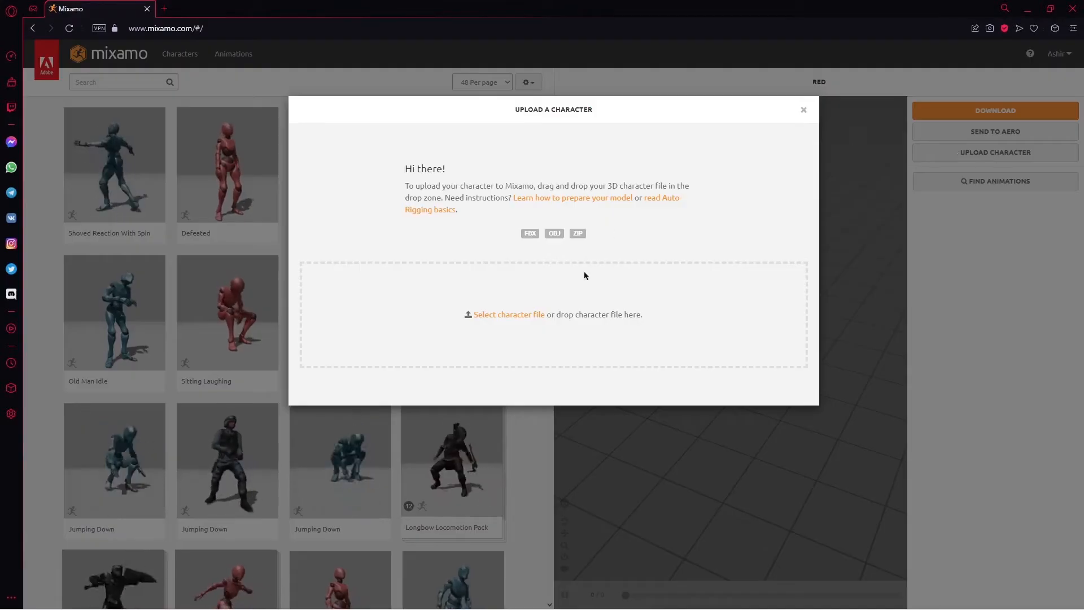
pyautogui.click(509, 314)
pyautogui.click(165, 115)
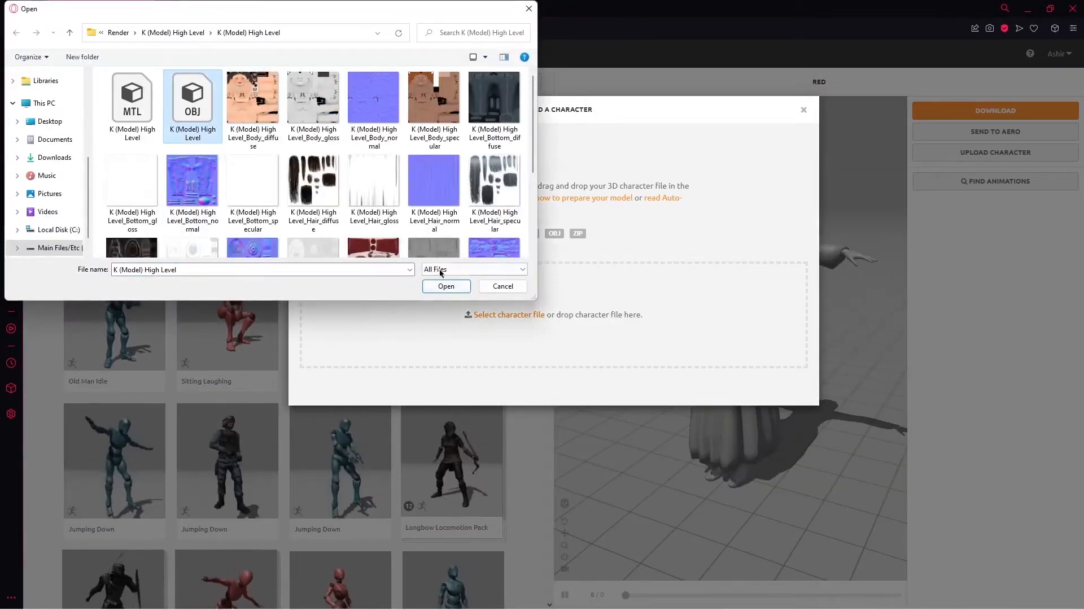
pyautogui.click(444, 286)
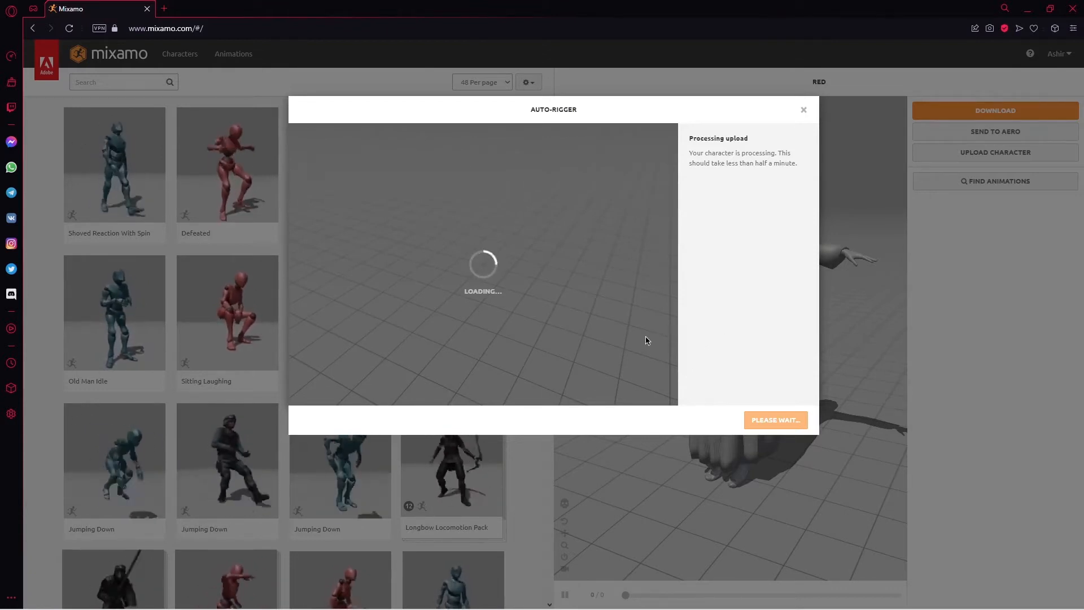
pyautogui.click(795, 423)
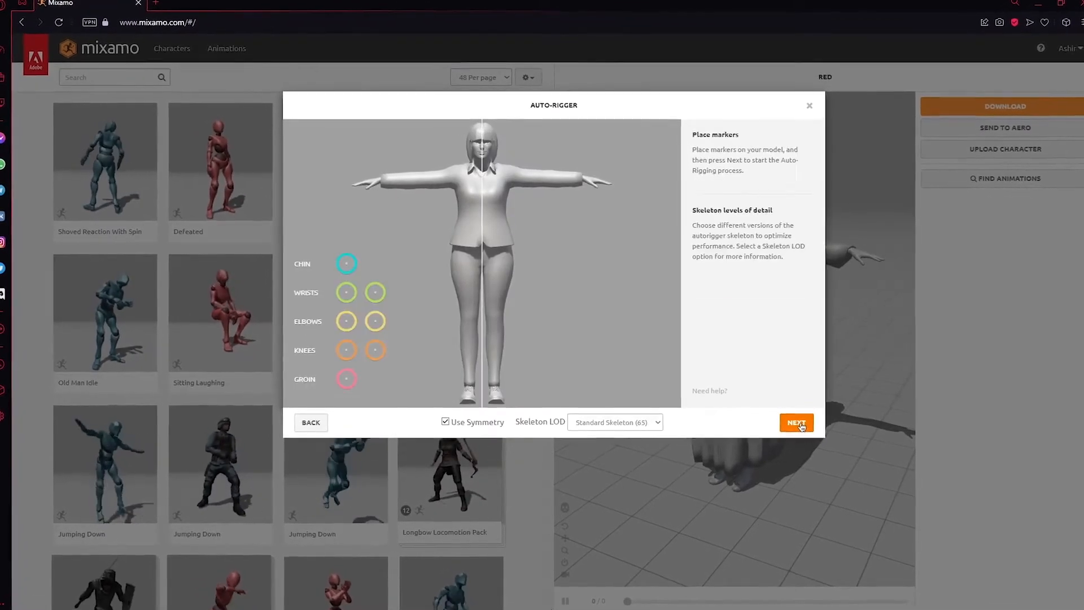
# Step: Place the chin, wrist, elbow, knee and groin markers on the matching body parts of the model with symmetry on
pyautogui.moveTo(347, 264)
pyautogui.mouseDown()
pyautogui.moveTo(482, 172)
pyautogui.moveTo(479, 155)
pyautogui.mouseUp()
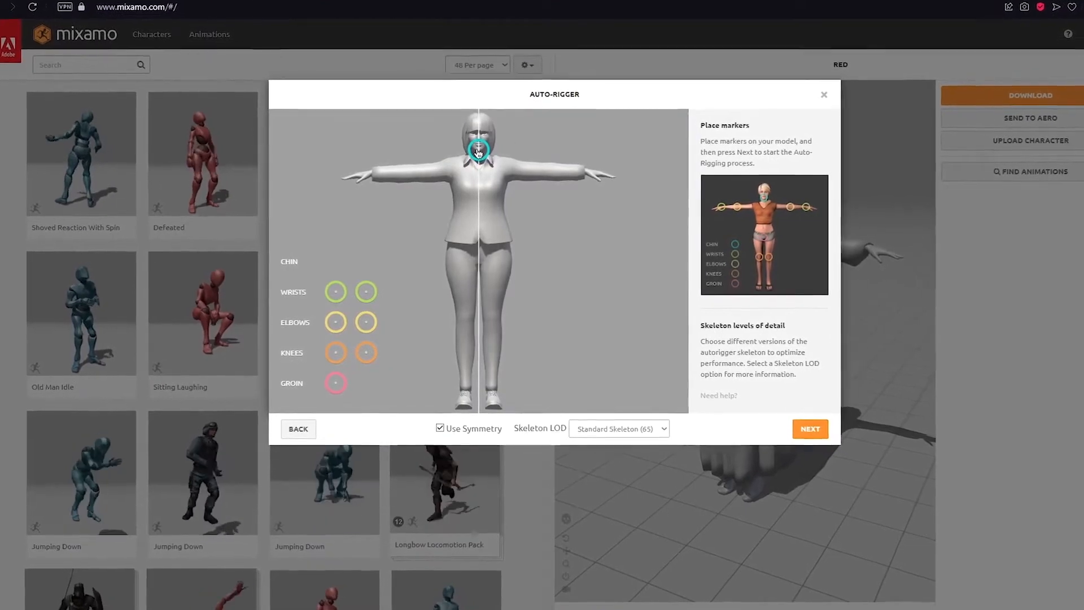
pyautogui.moveTo(336, 291)
pyautogui.mouseDown()
pyautogui.moveTo(367, 232)
pyautogui.moveTo(368, 174)
pyautogui.mouseUp()
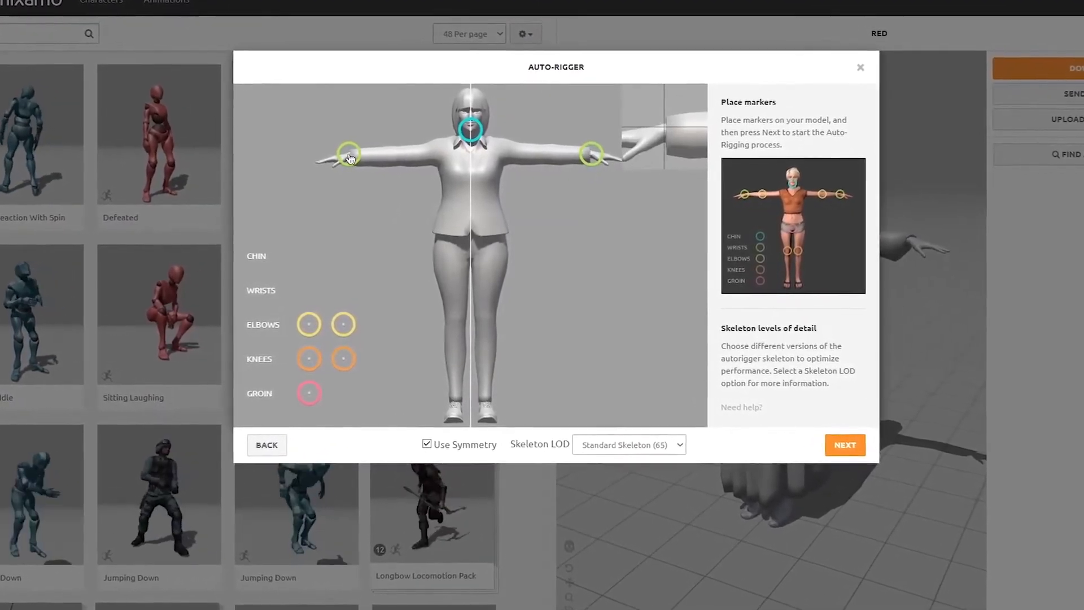
pyautogui.moveTo(364, 212)
pyautogui.mouseDown()
pyautogui.moveTo(398, 149)
pyautogui.moveTo(387, 144)
pyautogui.mouseUp()
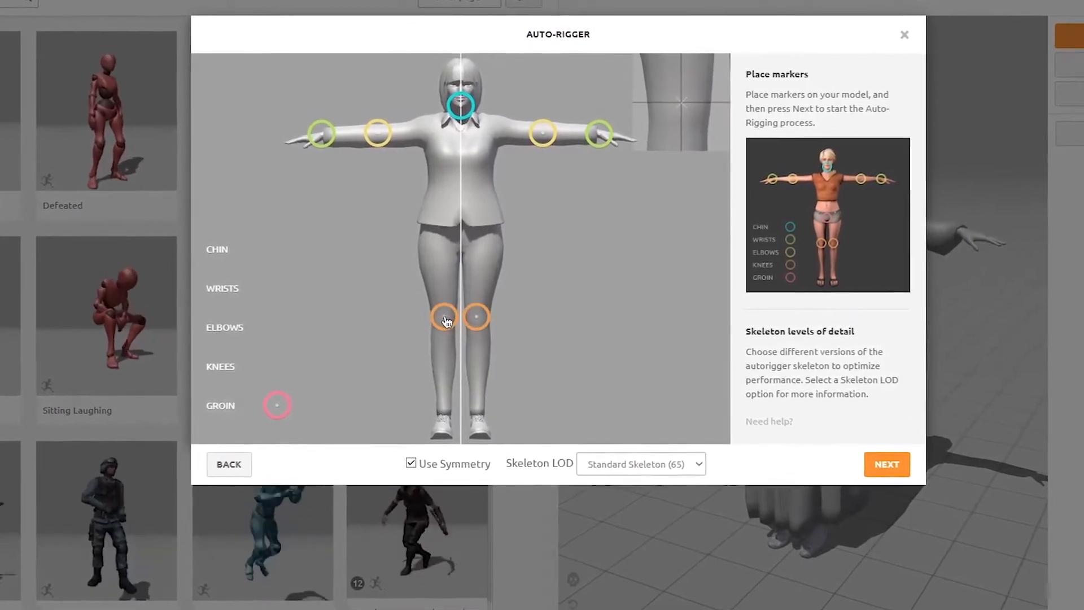
pyautogui.moveTo(274, 406); pyautogui.dragTo(439, 268)
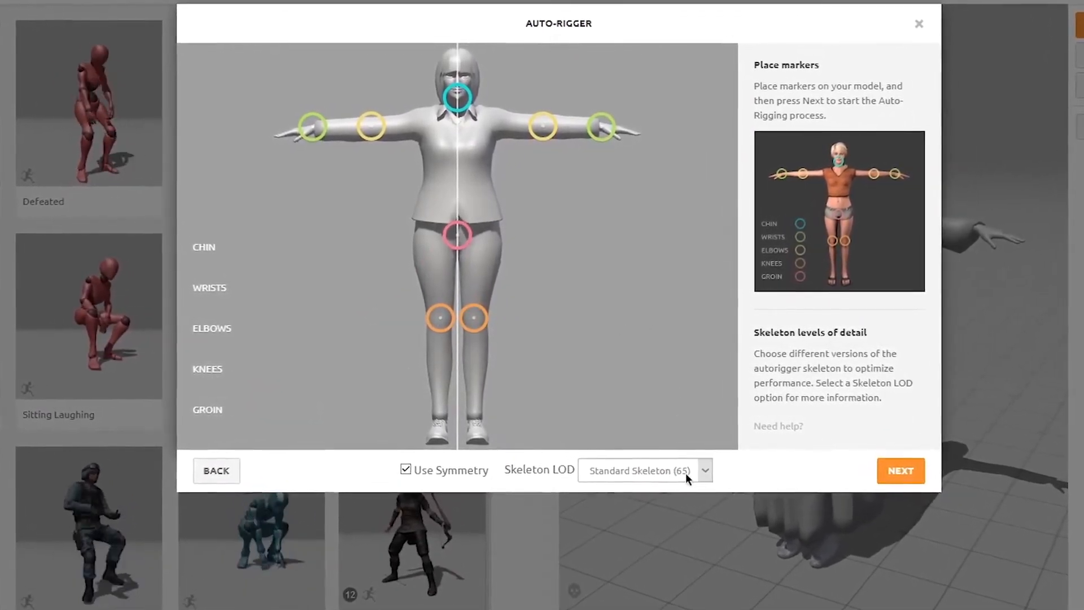
# Step: Check the skeleton detail options, keep Standard Skeleton (65), and start the auto-rigging
pyautogui.click(703, 470)
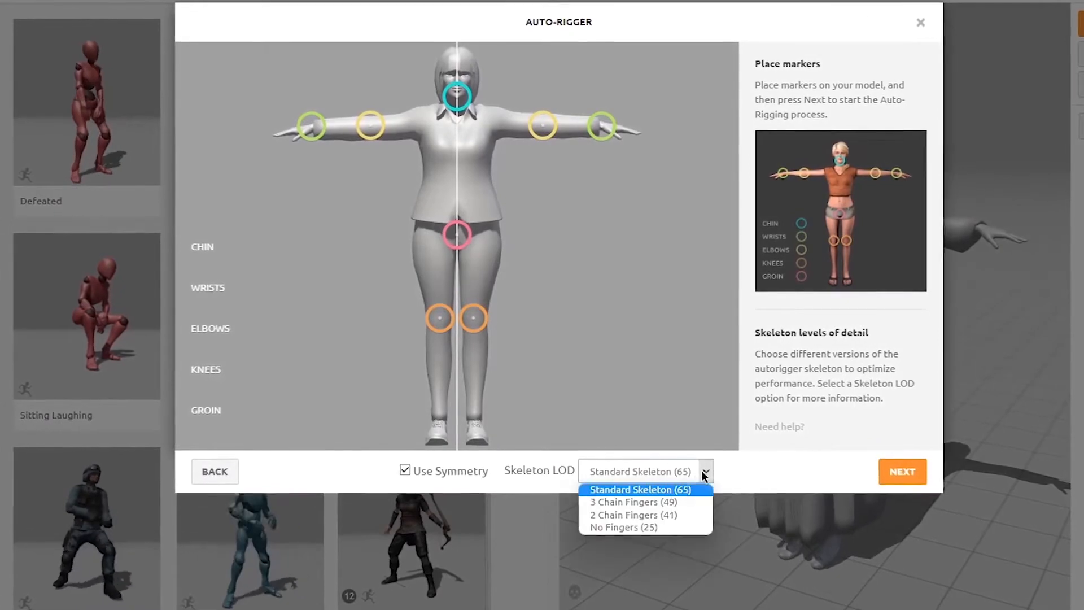
pyautogui.click(739, 475)
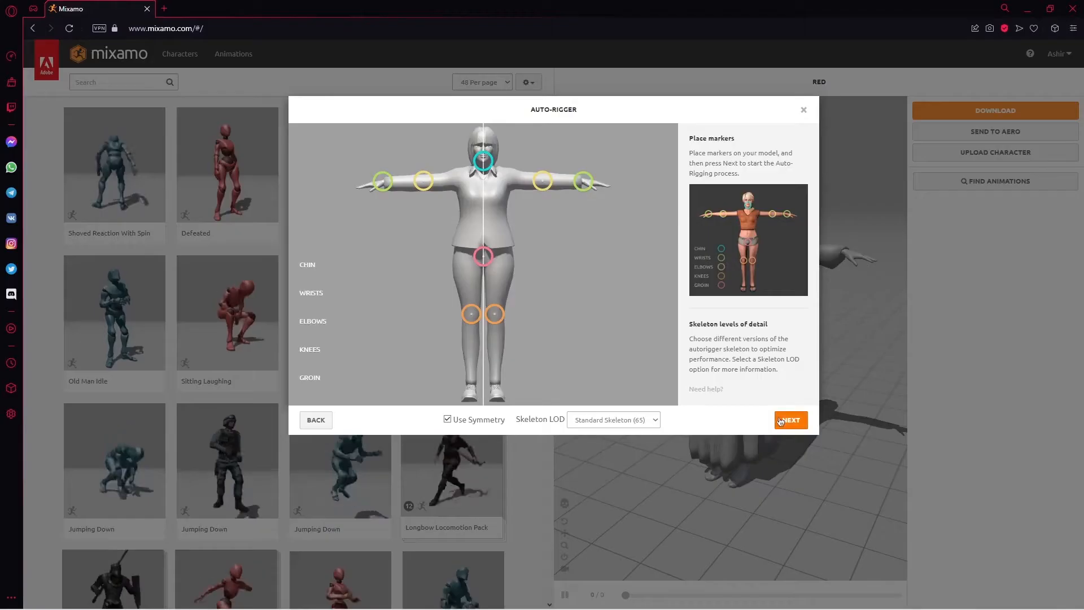
pyautogui.click(784, 420)
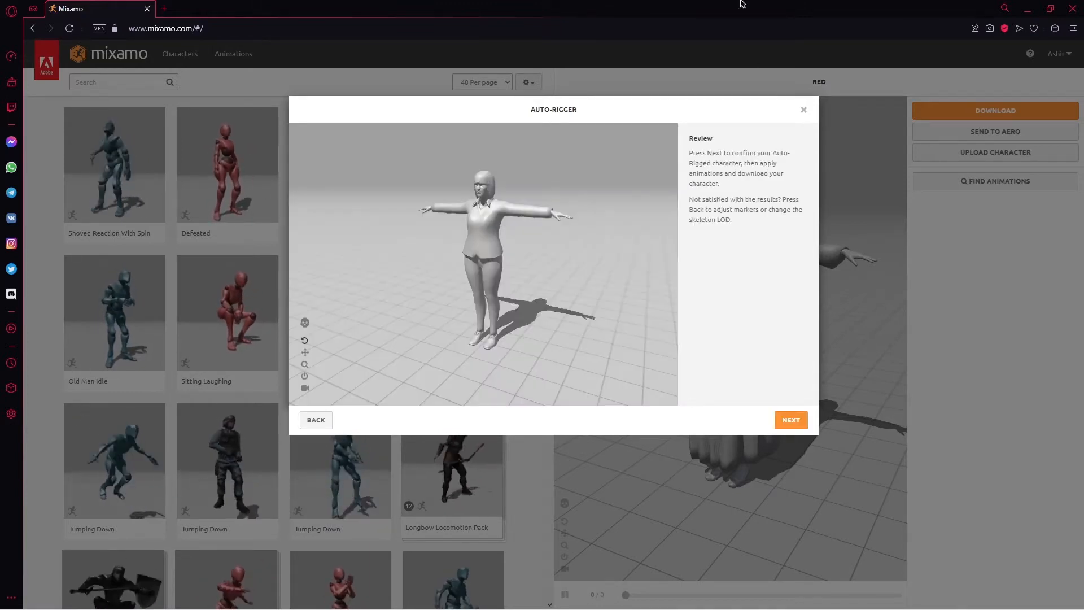
# Step: Review the auto-rigged character from several angles and accept it as the active character
pyautogui.moveTo(488, 242); pyautogui.dragTo(320, 207)
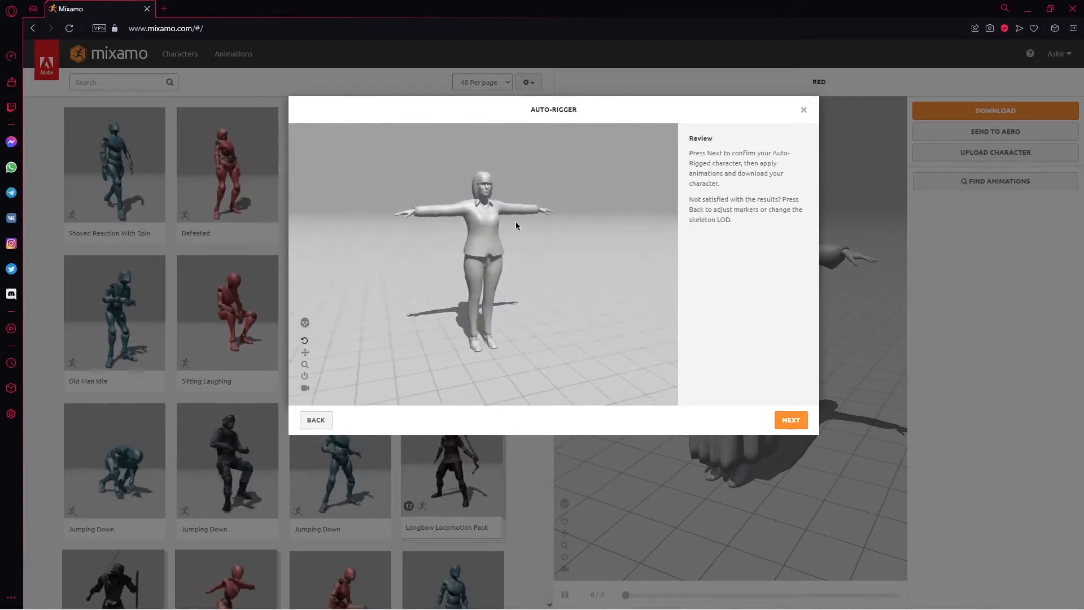
pyautogui.moveTo(516, 223); pyautogui.dragTo(585, 297)
pyautogui.click(791, 421)
pyautogui.click(788, 418)
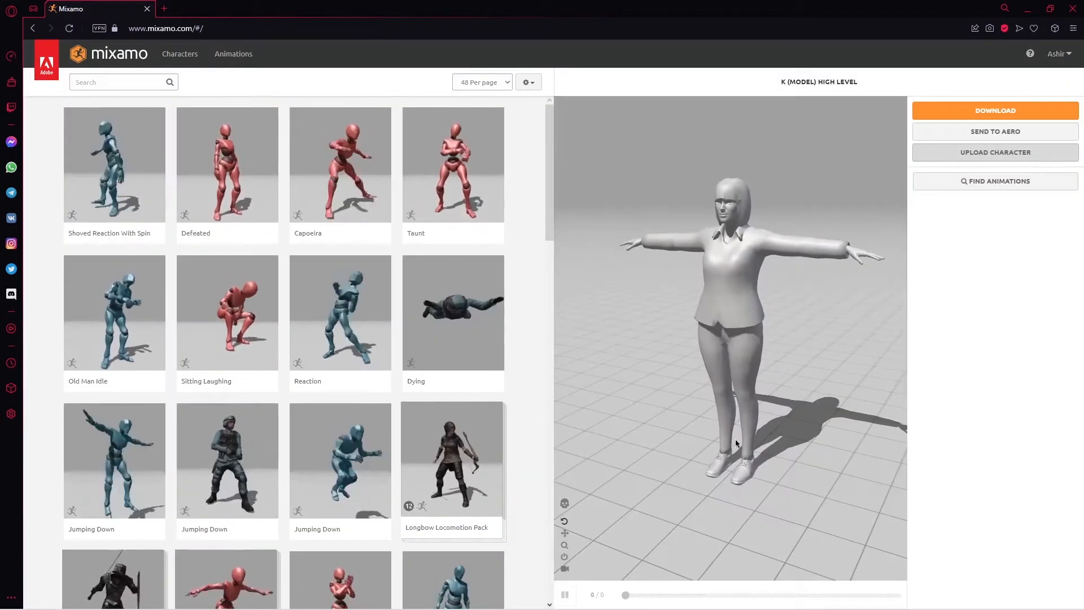
# Step: Apply the Defeated animation to the rigged character
pyautogui.moveTo(736, 443); pyautogui.dragTo(760, 364)
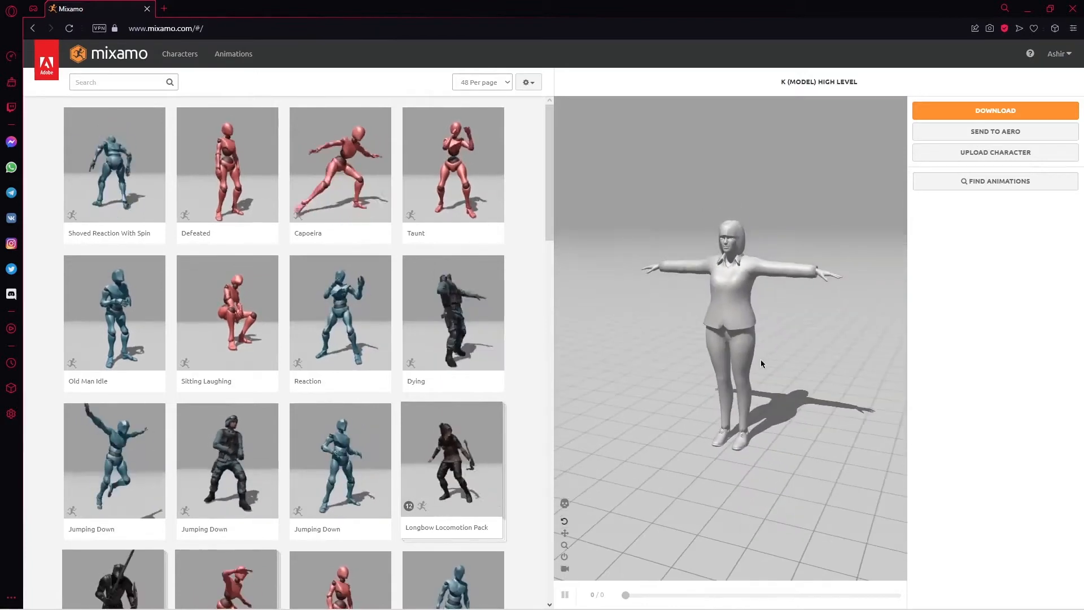
pyautogui.click(236, 191)
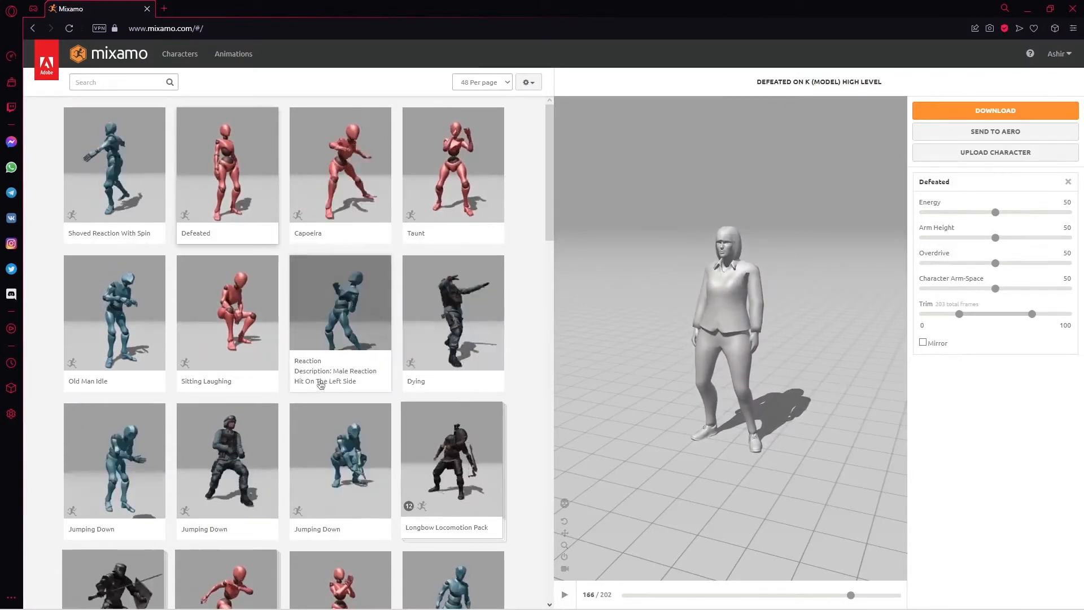
# Step: Find the Zombie Idle animation in the library and apply it to the rigged character
pyautogui.scroll(-5, 317, 382)
pyautogui.scroll(-3, 300, 377)
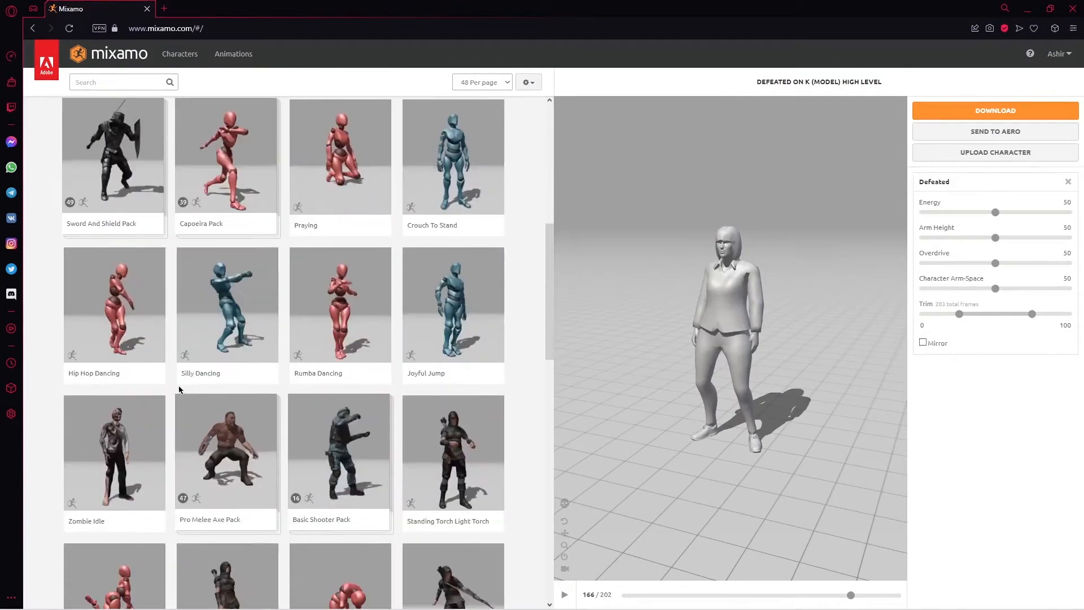
pyautogui.click(129, 440)
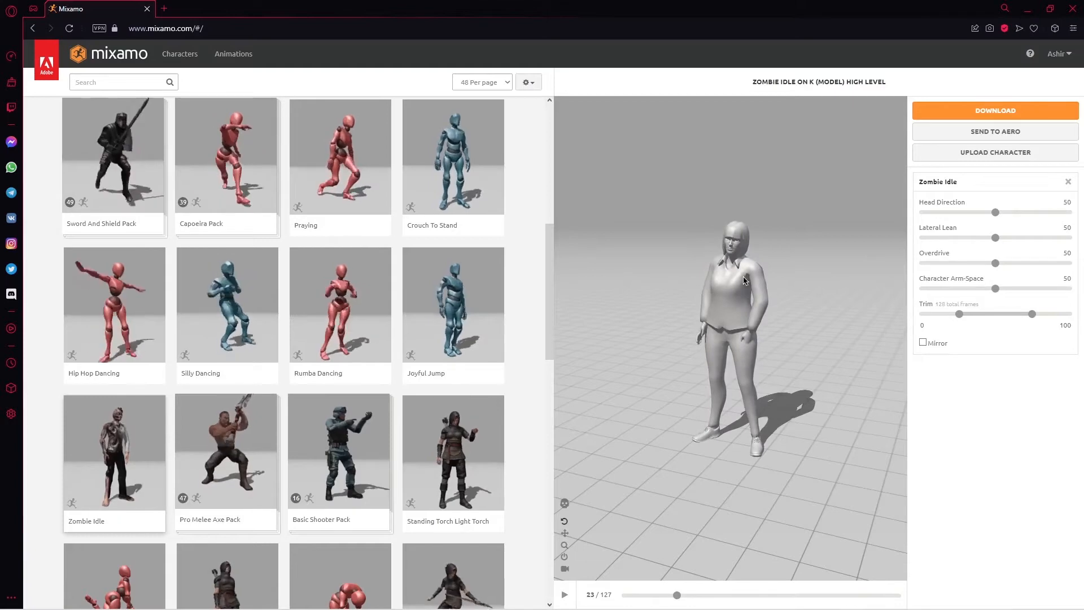
# Step: Download the animated character as FBX Binary (.fbx) with skin, 30 frames per second and uniform keyframe reduction
pyautogui.click(994, 111)
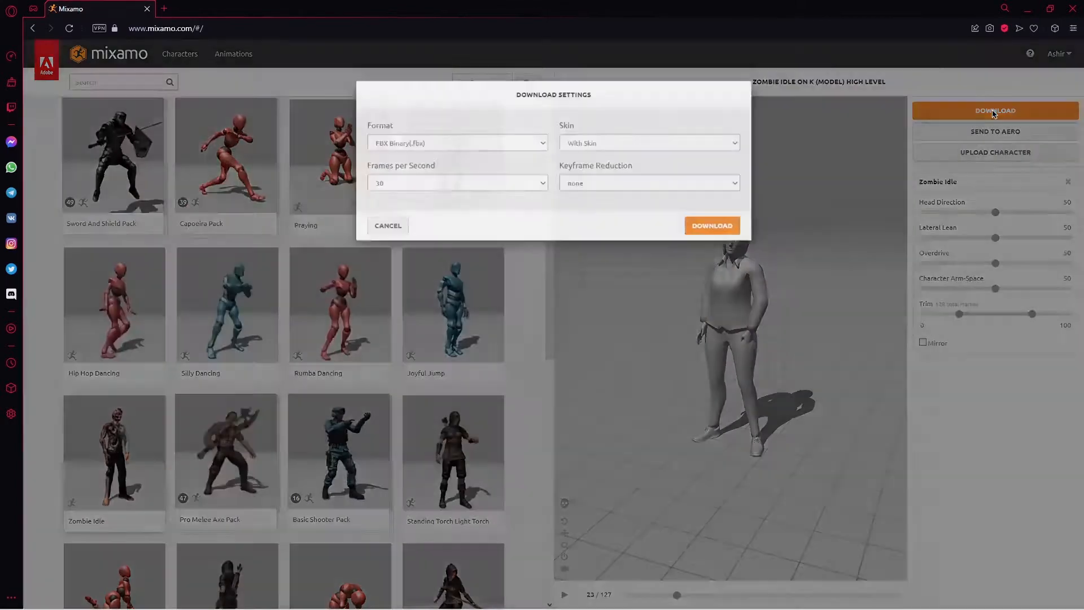
pyautogui.click(613, 159)
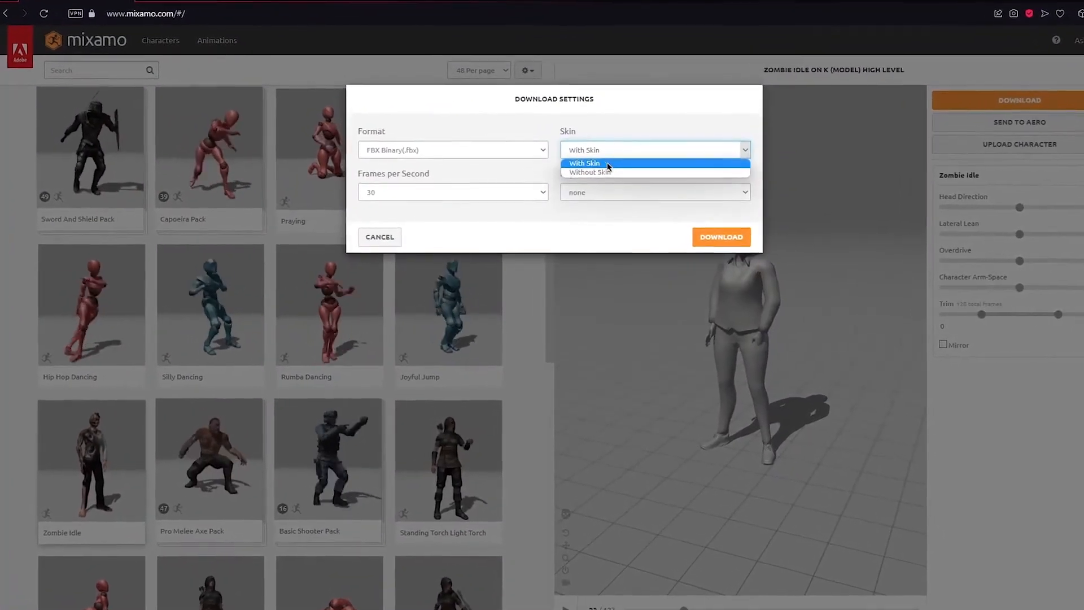
pyautogui.click(608, 165)
pyautogui.click(538, 151)
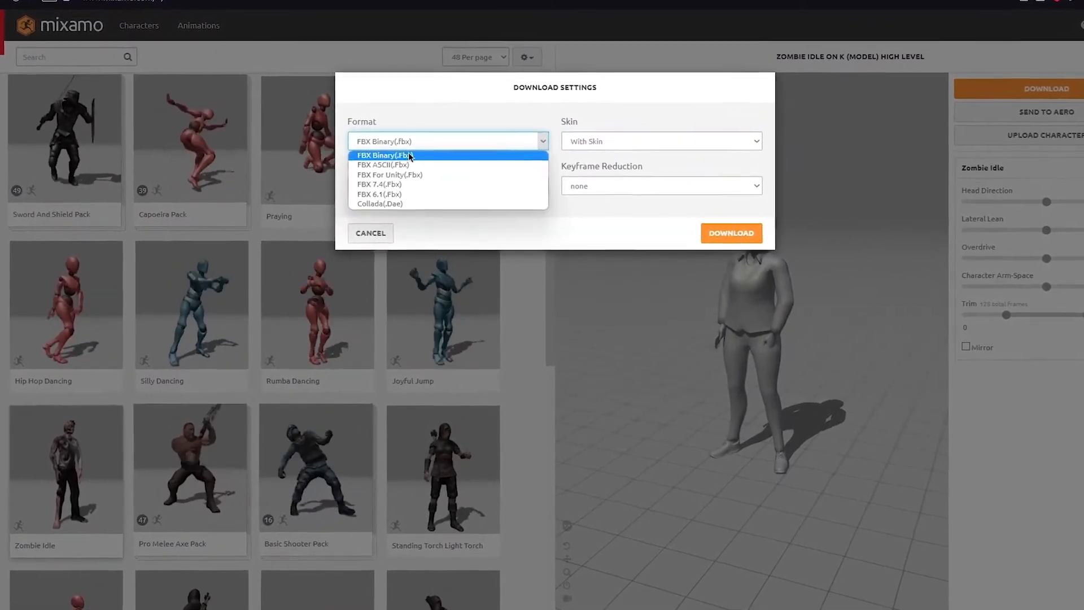
pyautogui.click(399, 150)
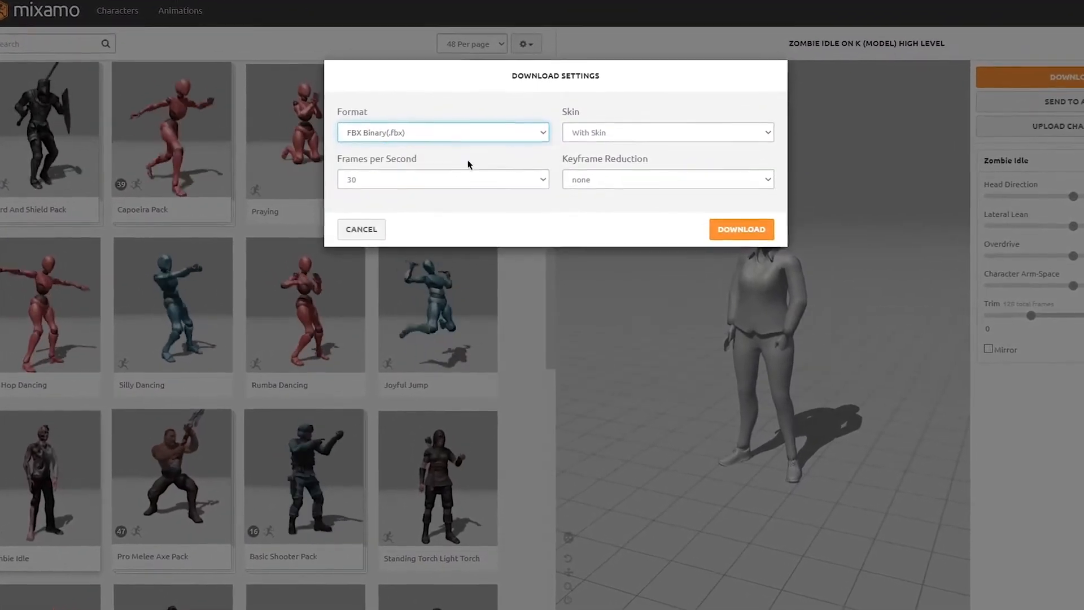
pyautogui.click(542, 176)
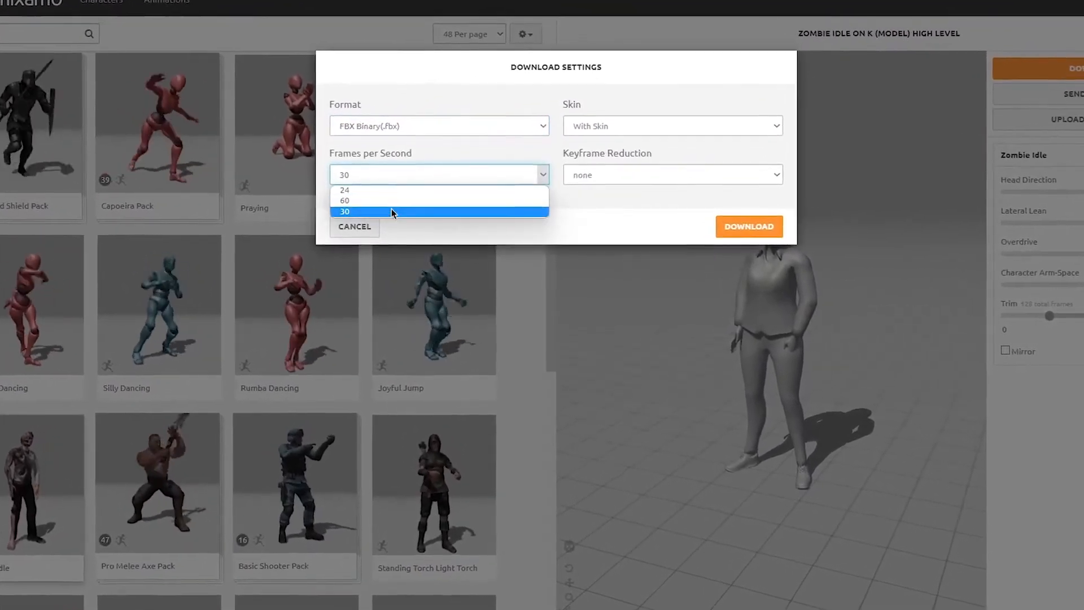
pyautogui.click(391, 211)
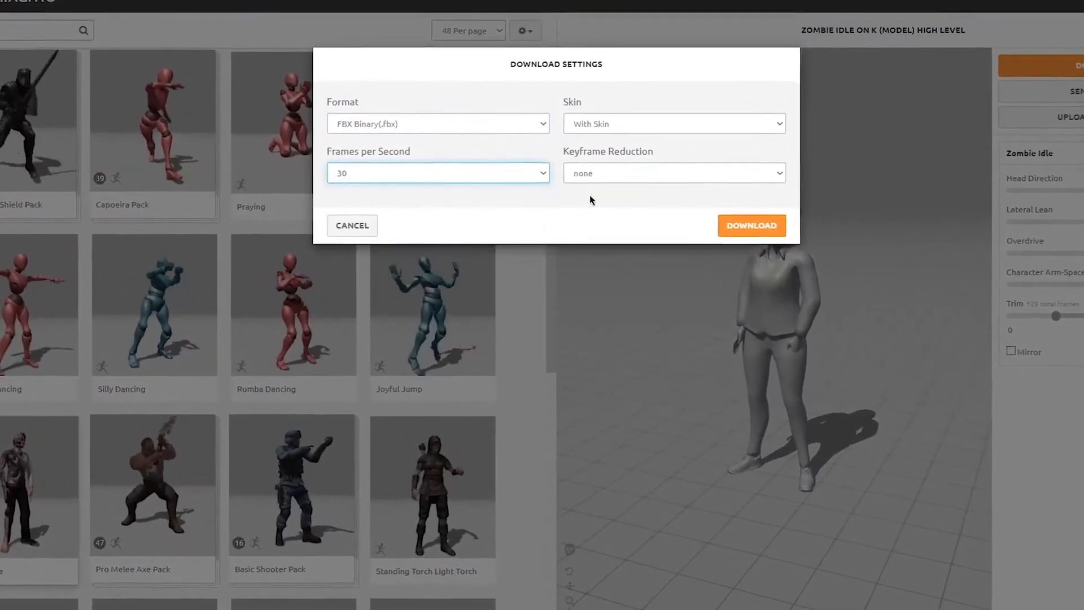
pyautogui.click(775, 173)
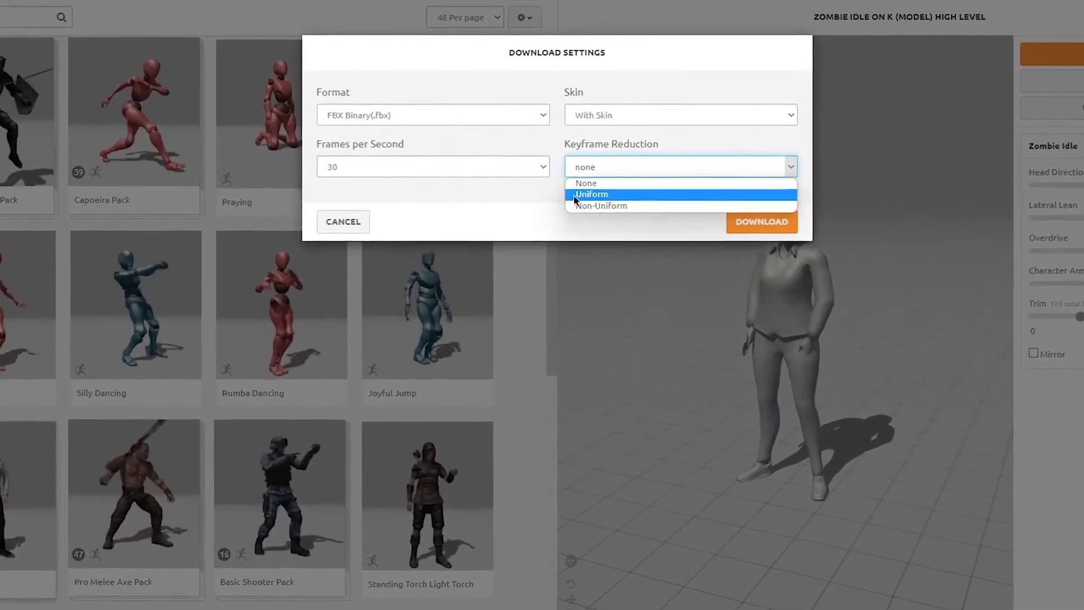
pyautogui.click(592, 195)
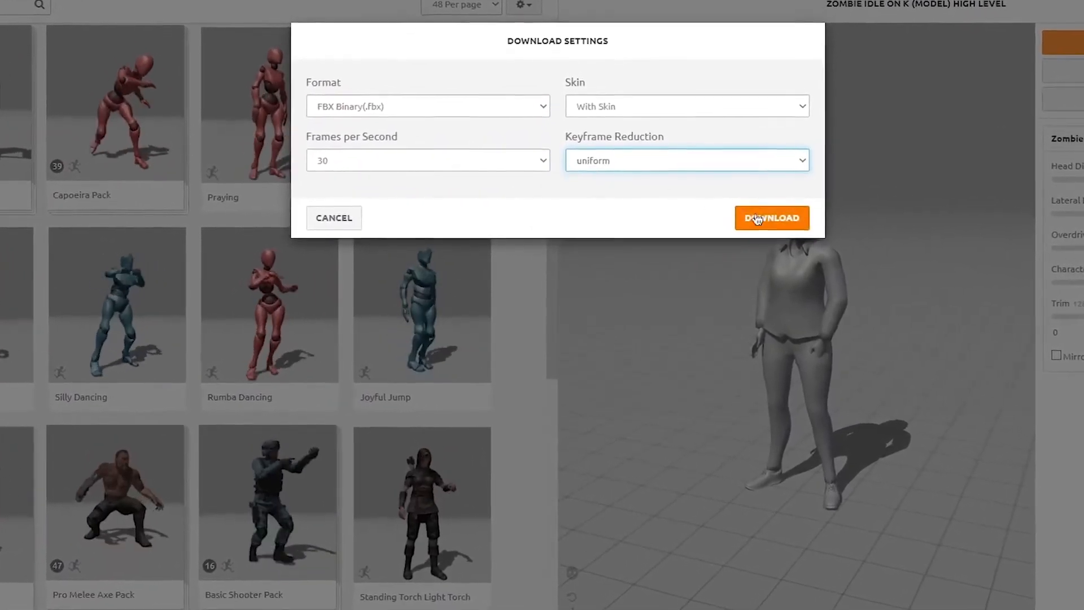
pyautogui.click(768, 218)
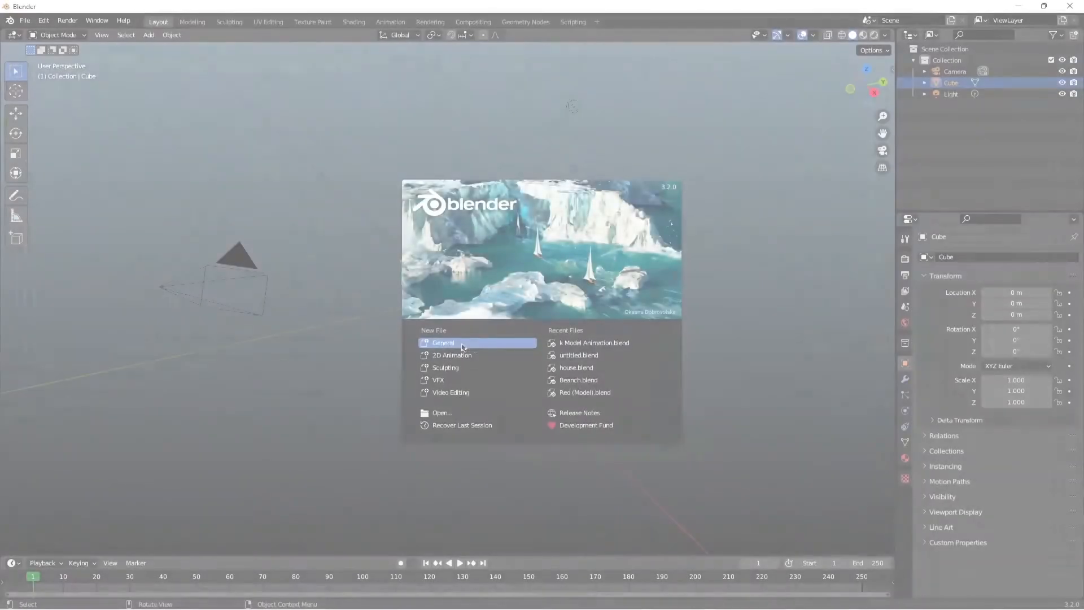
# Step: In a new general Blender scene, delete the default cube and import K (High Level).fbx from the FBX (File) folder on drive D
pyautogui.click(461, 329)
pyautogui.press('Delete')
pyautogui.click(24, 21)
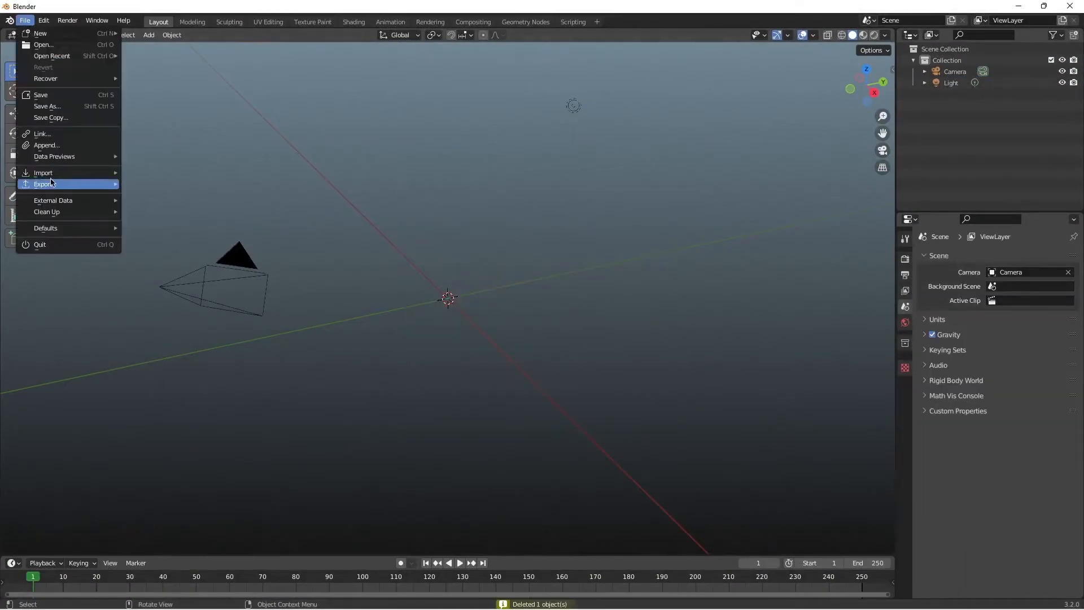
pyautogui.moveTo(62, 173)
pyautogui.click(193, 274)
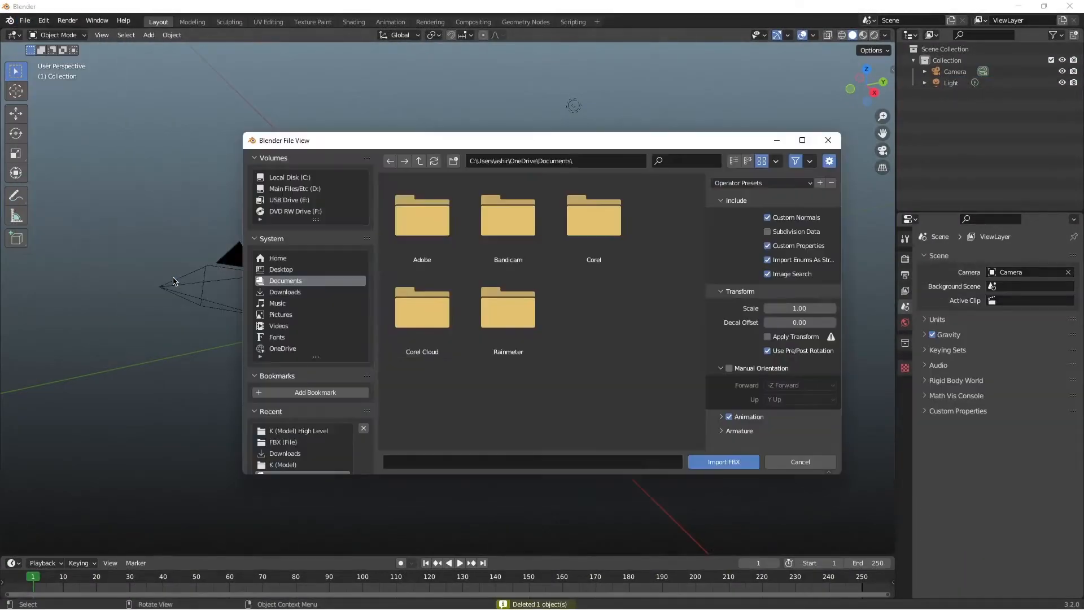
pyautogui.click(285, 191)
pyautogui.doubleClick(491, 243)
pyautogui.doubleClick(429, 242)
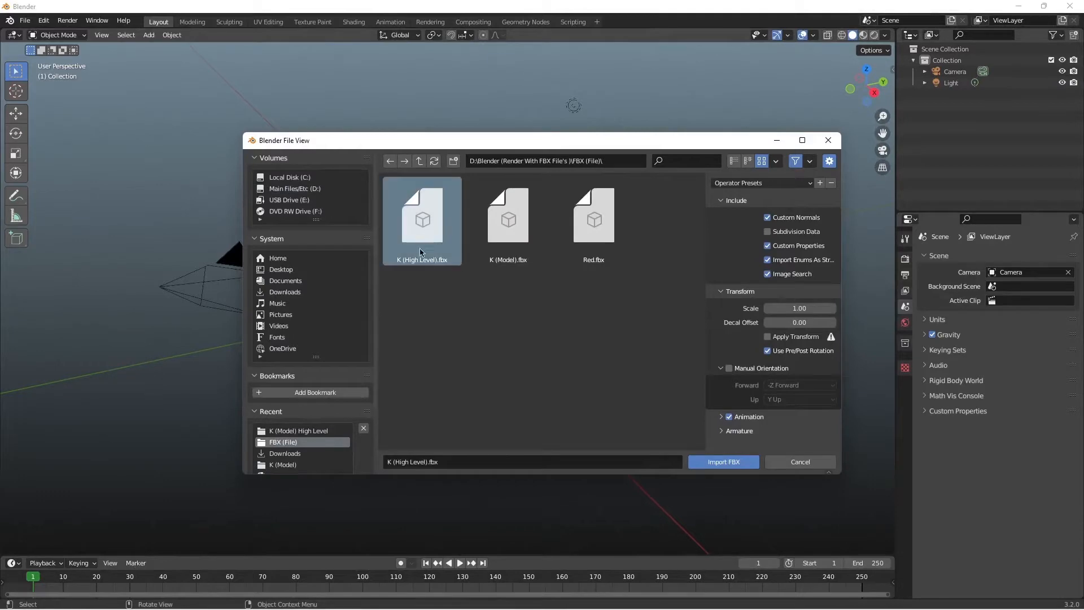
pyautogui.click(717, 460)
# Step: View the whole imported character from the front, deselect it and play its animation
pyautogui.scroll(10, 481, 307)
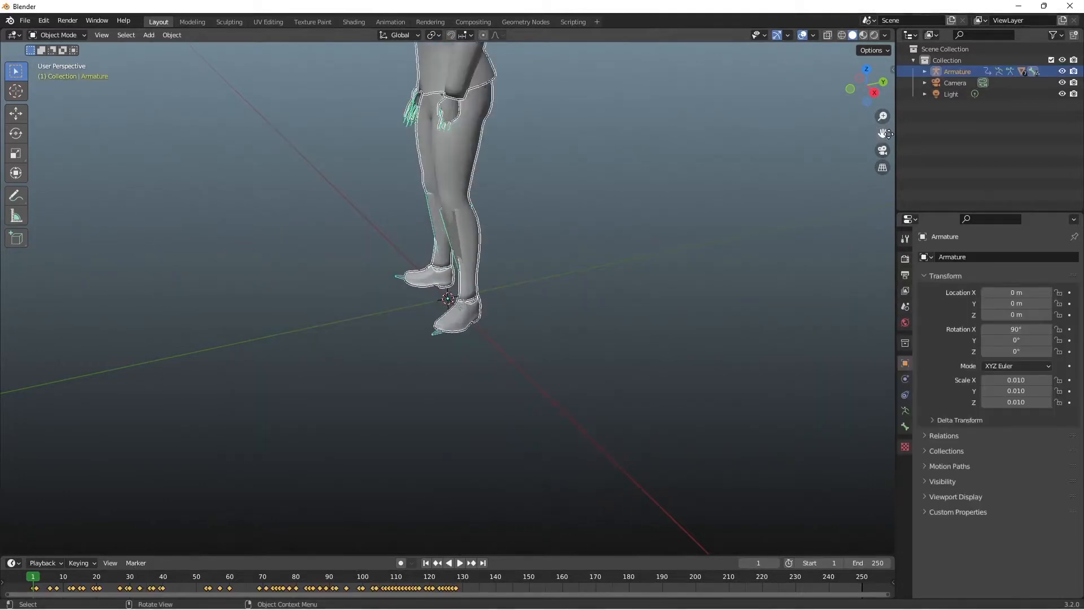
pyautogui.moveTo(888, 134); pyautogui.dragTo(854, 294)
pyautogui.moveTo(866, 87)
pyautogui.mouseDown()
pyautogui.moveTo(847, 86)
pyautogui.moveTo(976, 58)
pyautogui.moveTo(873, 87)
pyautogui.mouseUp()
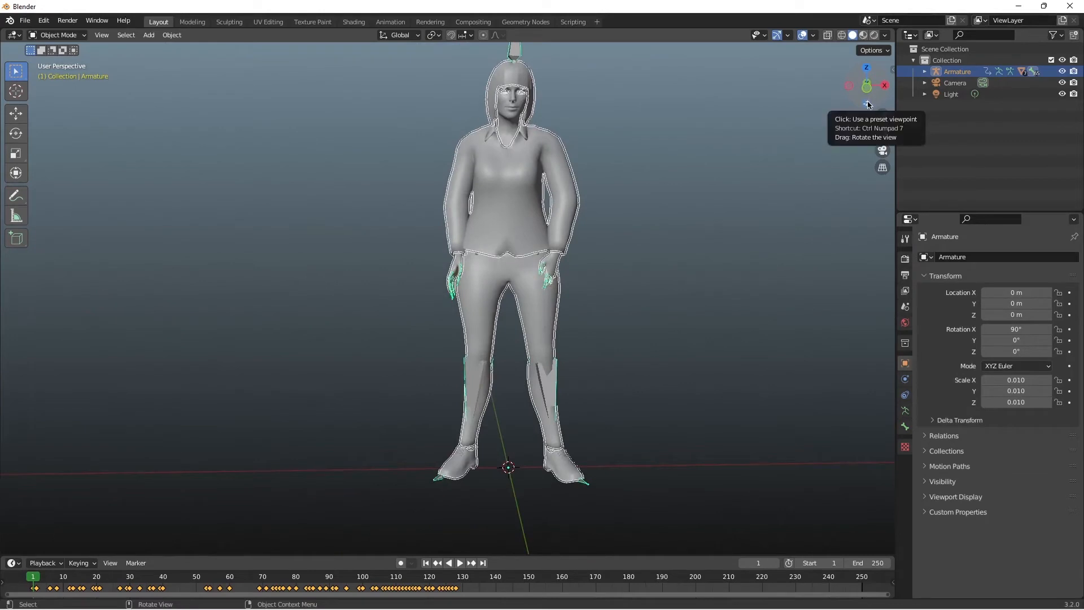
pyautogui.moveTo(880, 134); pyautogui.dragTo(762, 194)
pyautogui.scroll(-3, 694, 239)
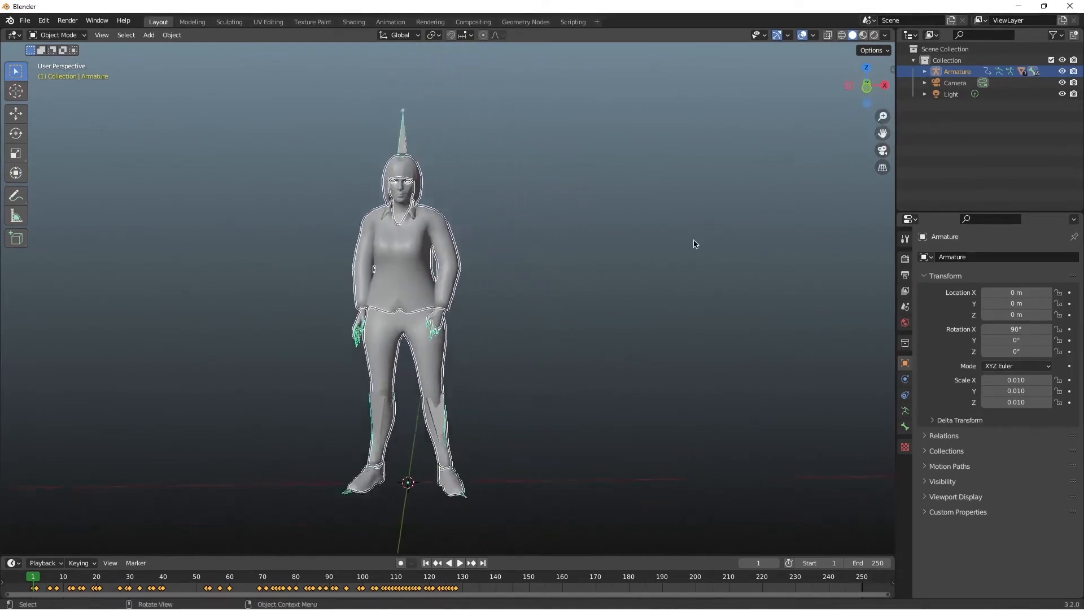
pyautogui.click(624, 252)
pyautogui.press('space')
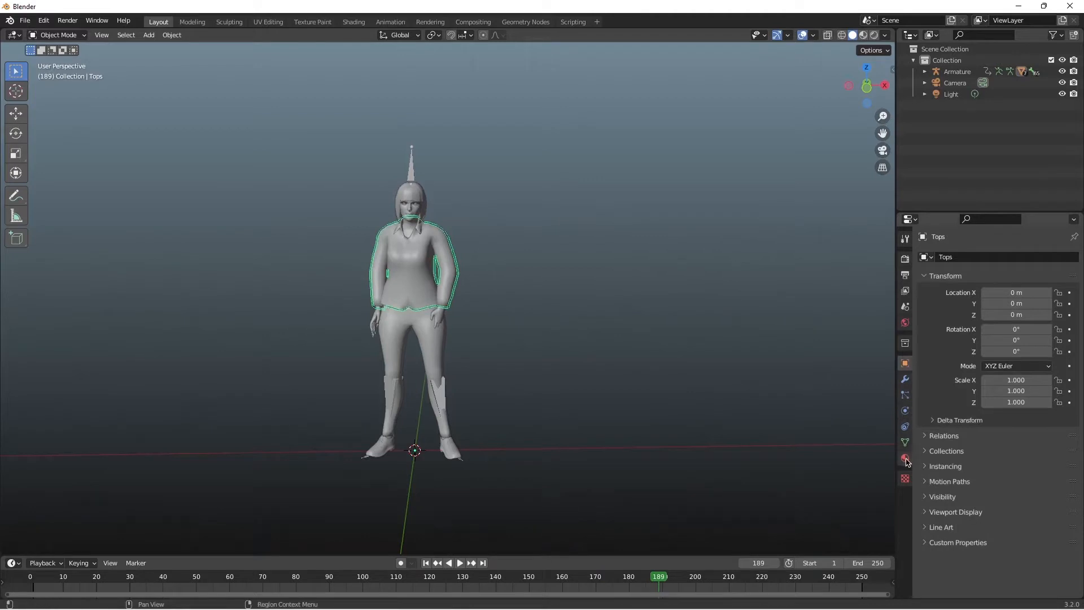
# Step: Add a new material to the Tops mesh with an Image Texture as its base color
pyautogui.click(905, 459)
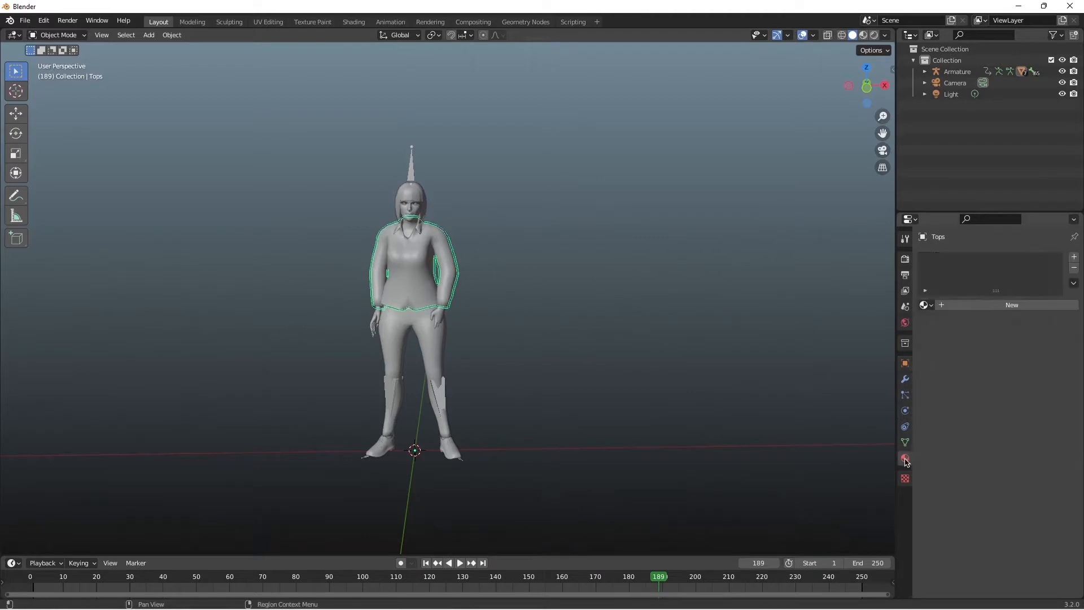
pyautogui.click(1008, 306)
pyautogui.click(986, 425)
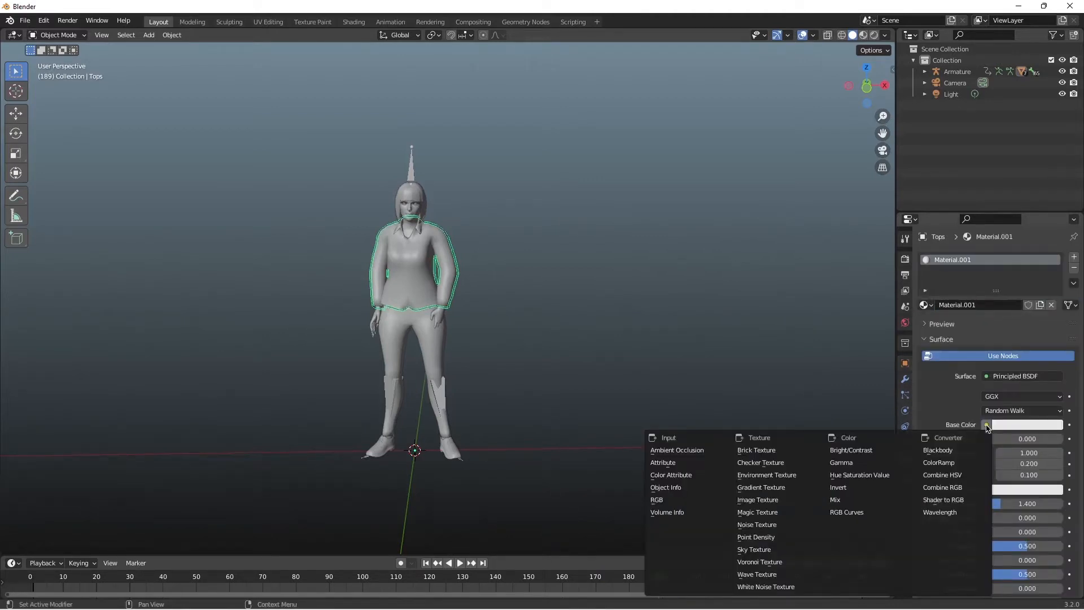
pyautogui.click(776, 500)
# Step: Load the top diffuse PNG from the K (Model) High Level folder as the jacket's texture and show the viewport in rendered shading
pyautogui.click(1041, 439)
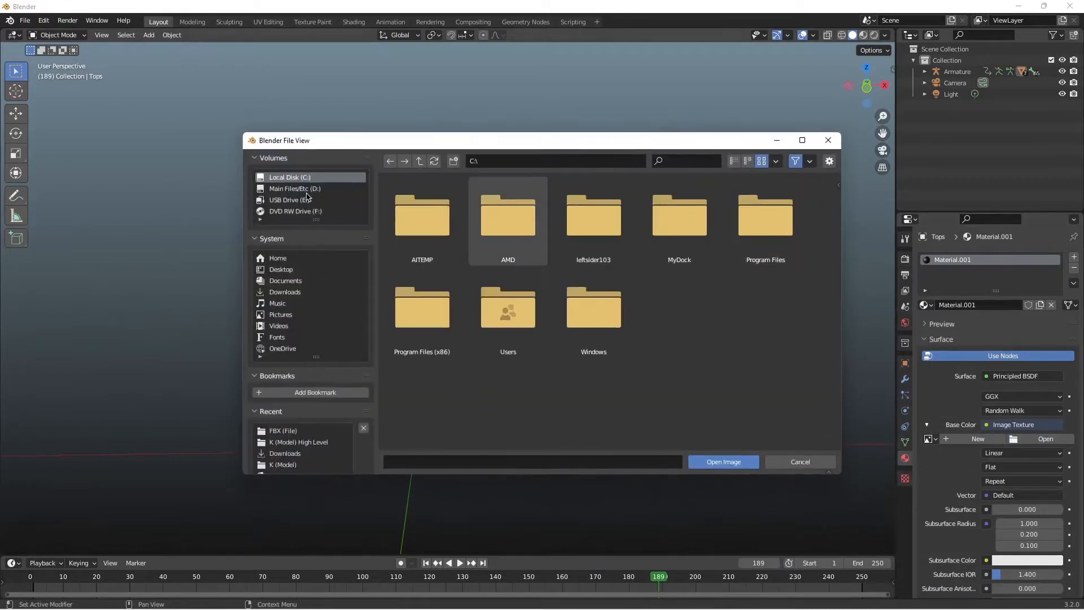
pyautogui.doubleClick(690, 321)
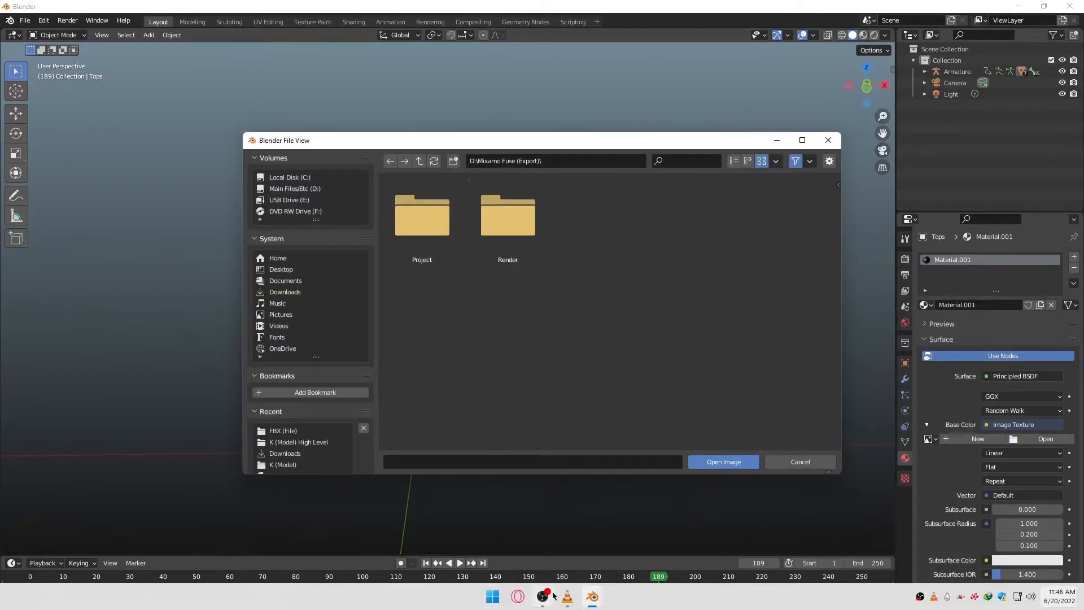
pyautogui.click(566, 597)
pyautogui.click(566, 596)
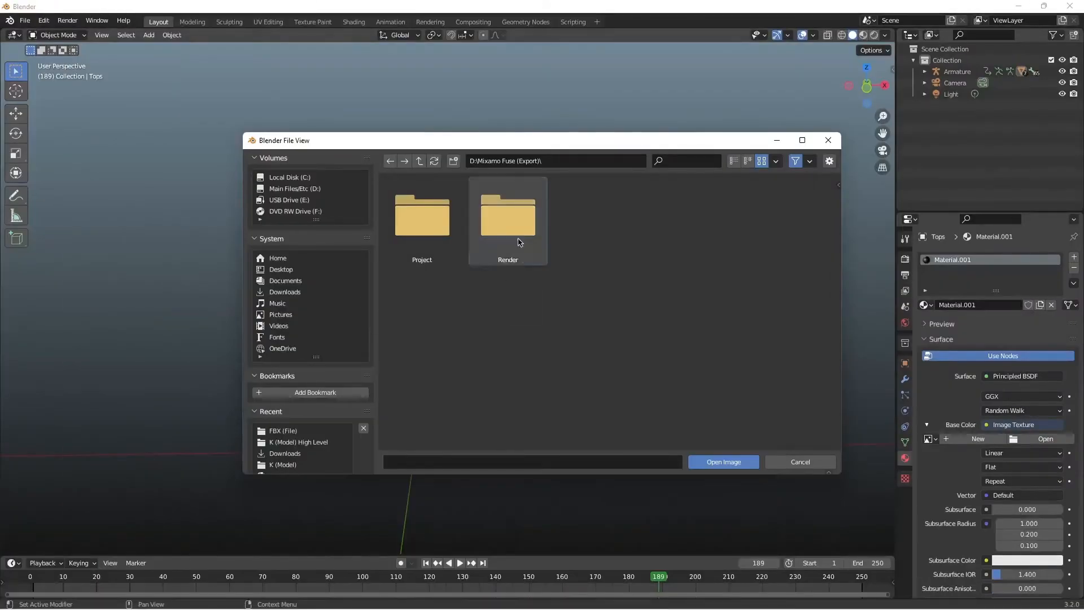
pyautogui.doubleClick(511, 237)
pyautogui.doubleClick(513, 239)
pyautogui.doubleClick(423, 218)
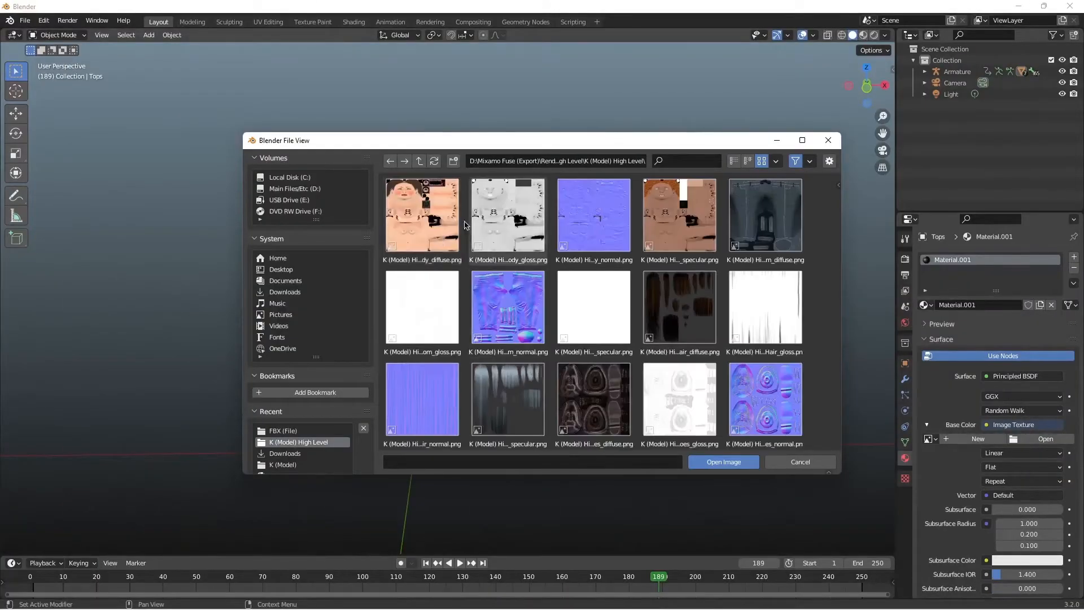
pyautogui.click(700, 461)
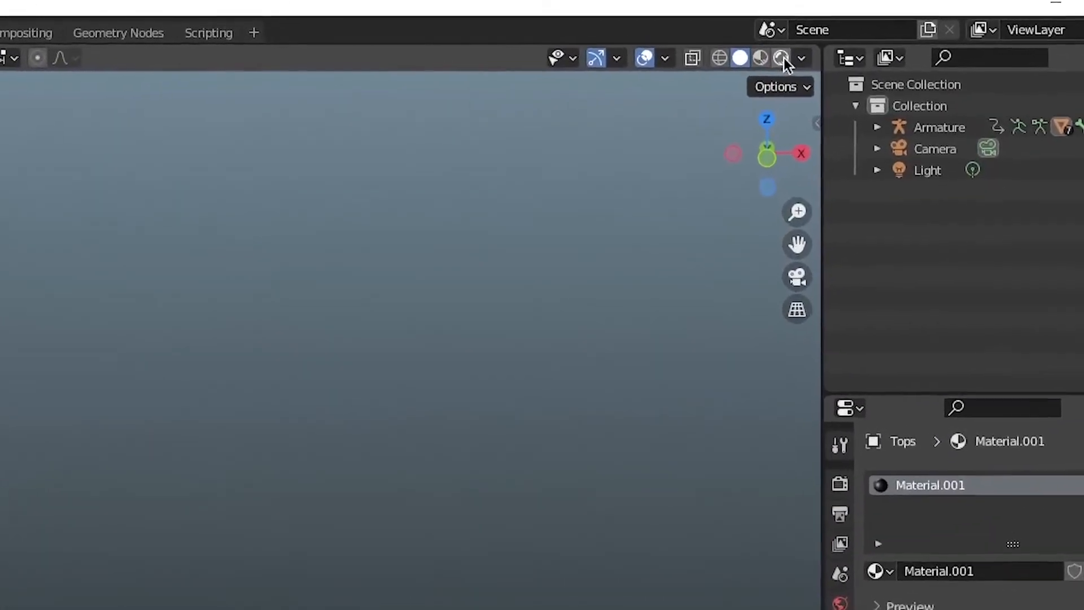
pyautogui.click(782, 57)
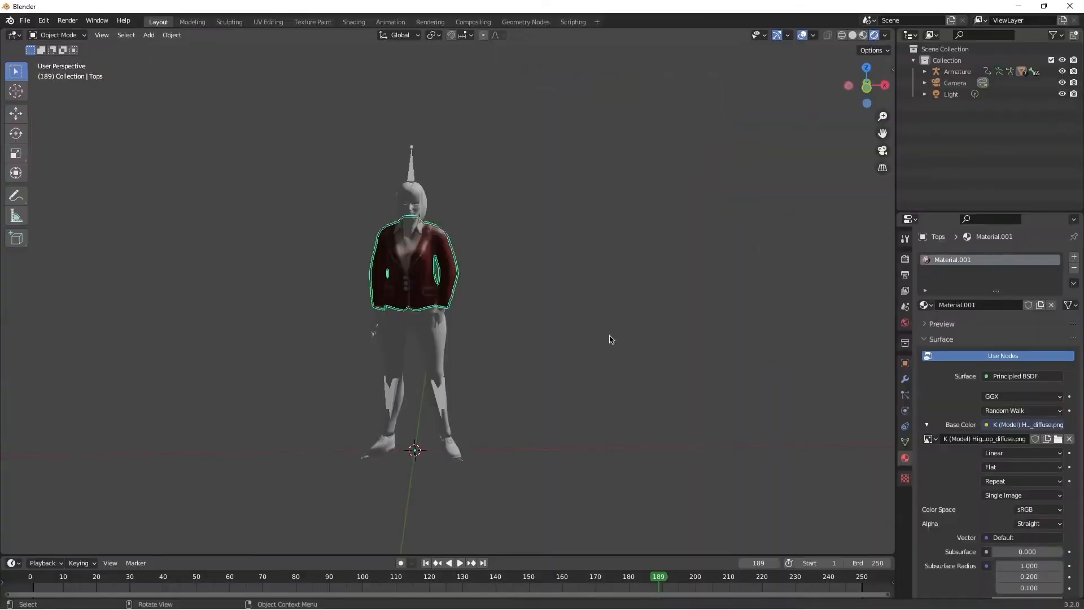
# Step: Give the Bottoms mesh a new material with the bottom diffuse PNG from the K (Model) High Level folder as base color image texture
pyautogui.click(436, 378)
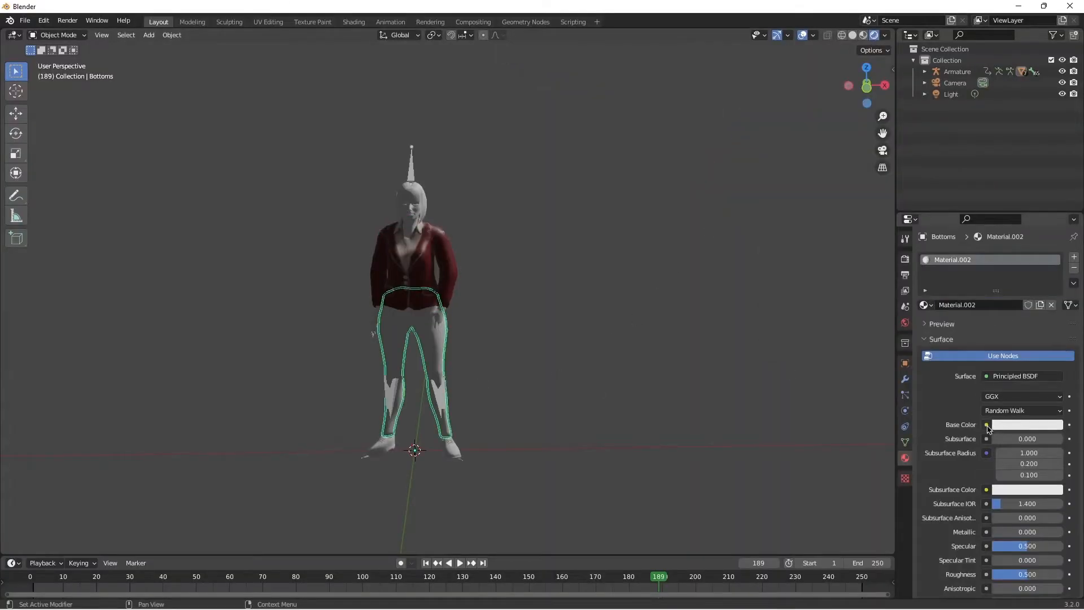
pyautogui.click(986, 425)
pyautogui.click(778, 514)
pyautogui.click(1045, 439)
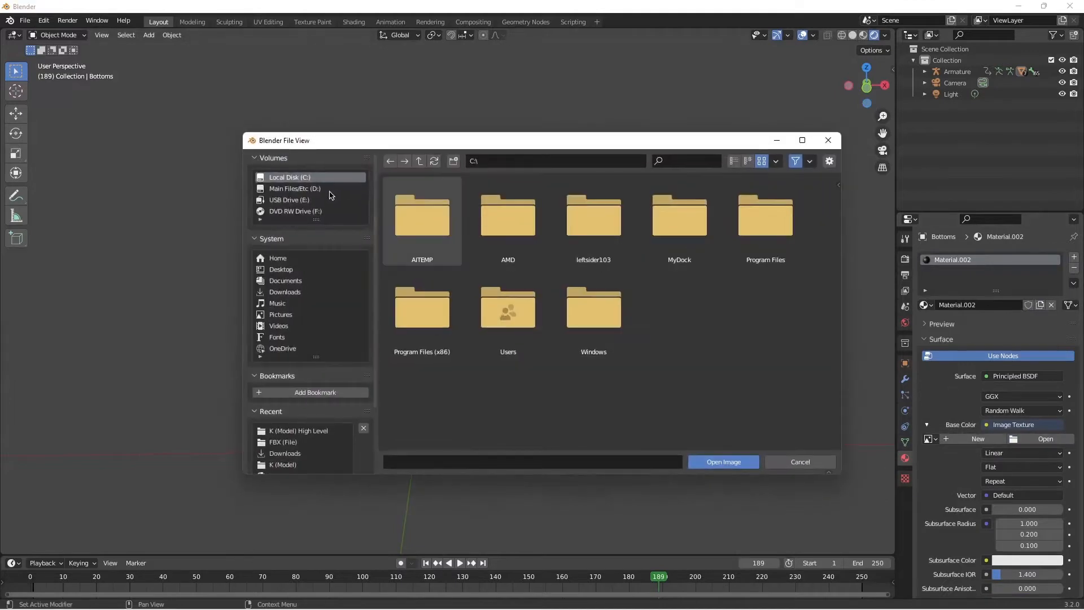
pyautogui.click(315, 188)
pyautogui.doubleClick(487, 215)
pyautogui.doubleClick(506, 221)
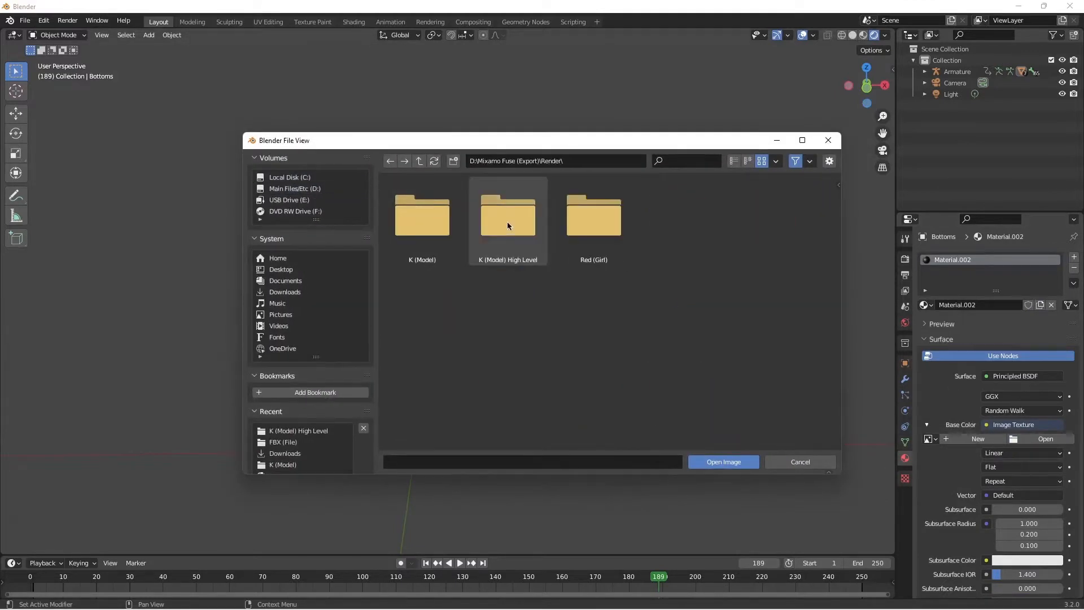
pyautogui.doubleClick(507, 221)
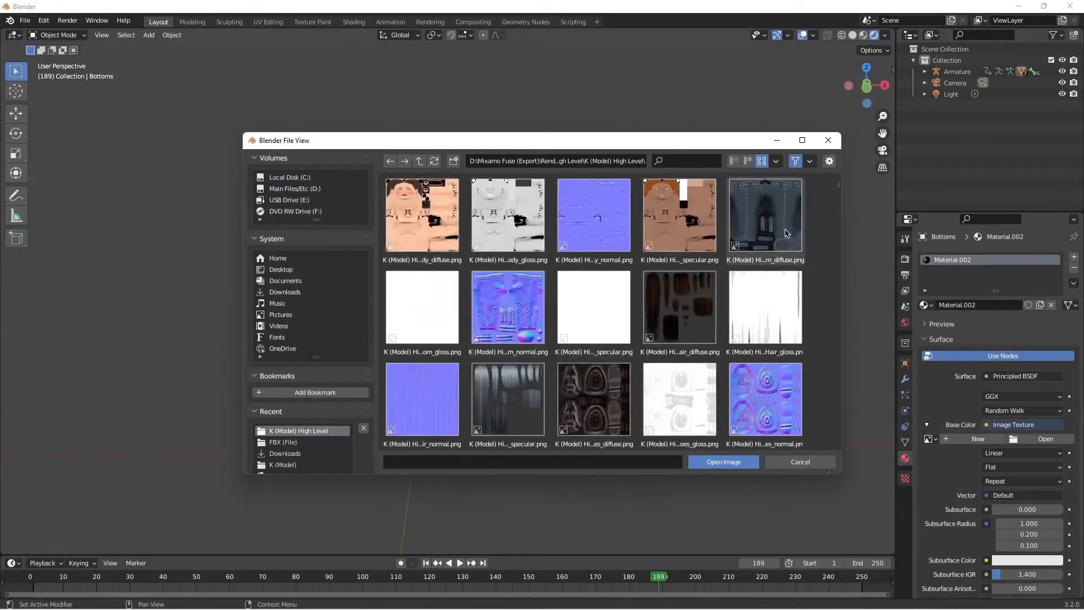
pyautogui.click(714, 463)
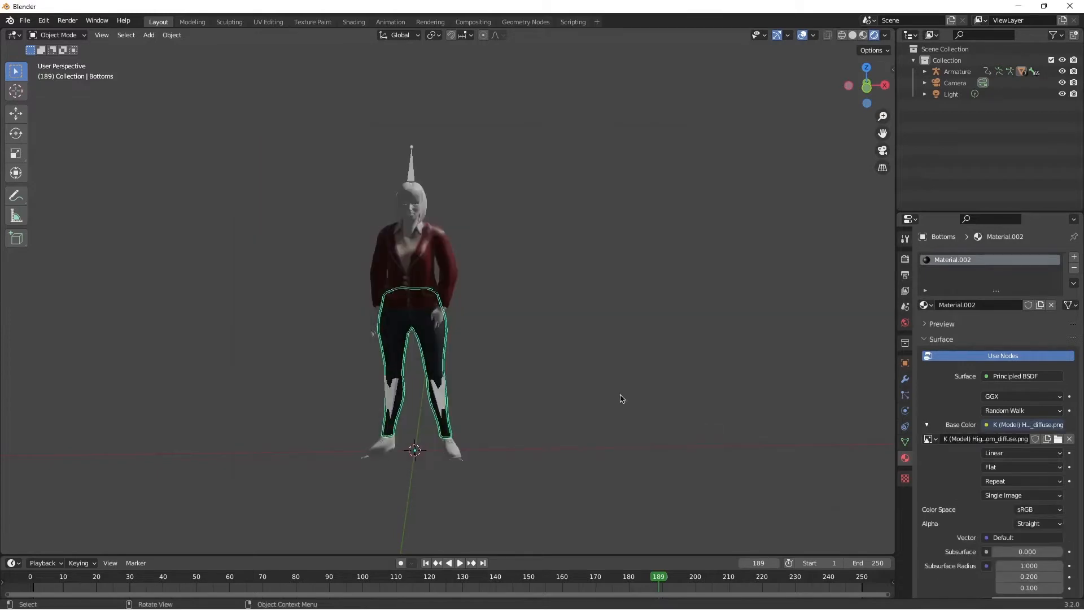
# Step: Give the Shoes mesh a new material with the shoes diffuse PNG from the K (Model) High Level folder as base color image texture
pyautogui.click(455, 444)
pyautogui.click(968, 306)
pyautogui.click(986, 424)
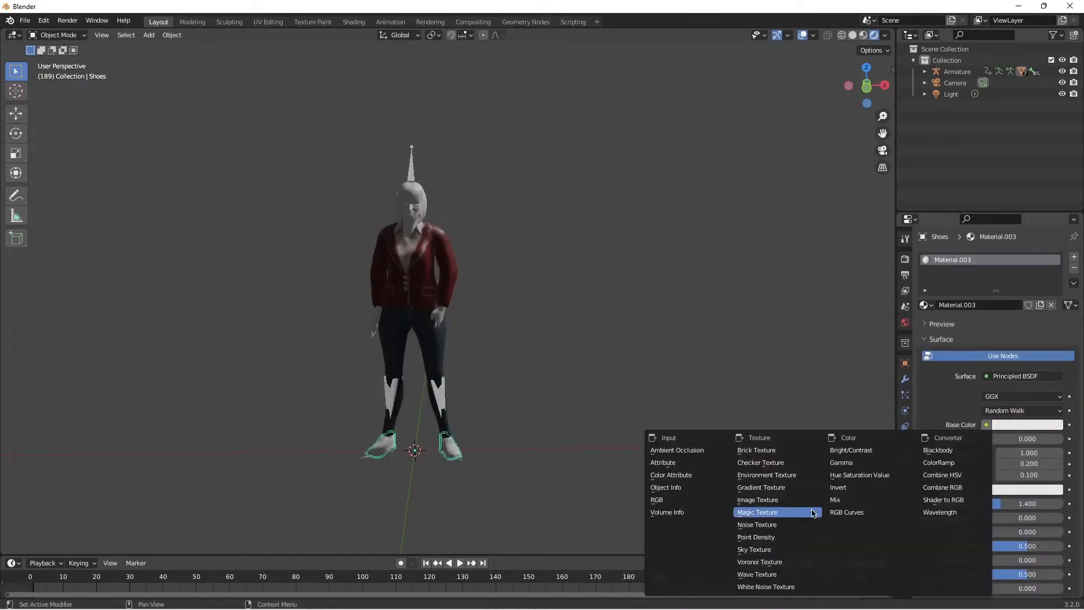
pyautogui.click(762, 500)
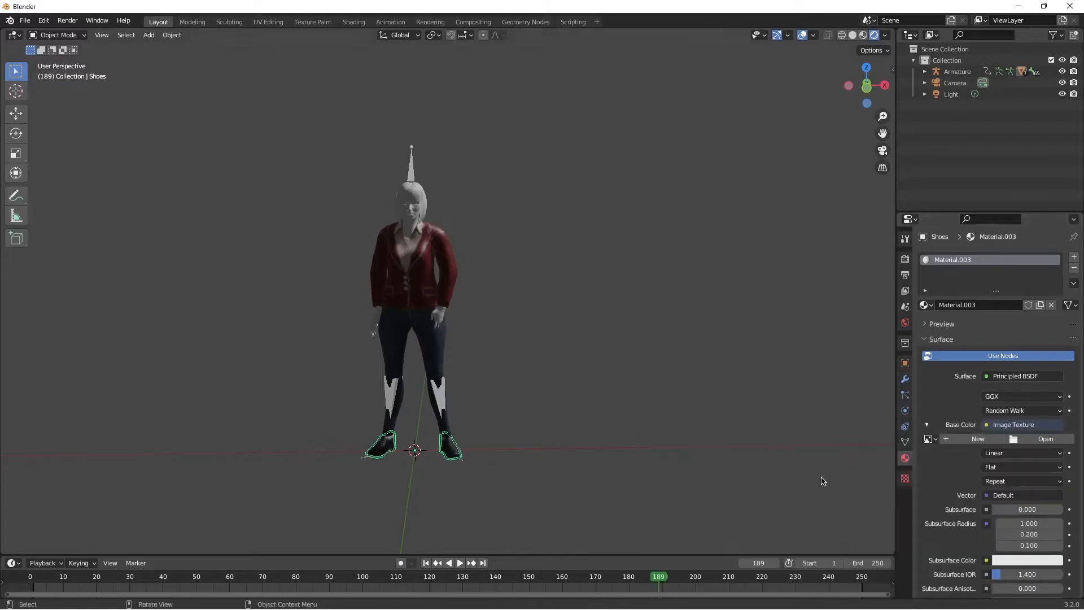
pyautogui.click(1044, 439)
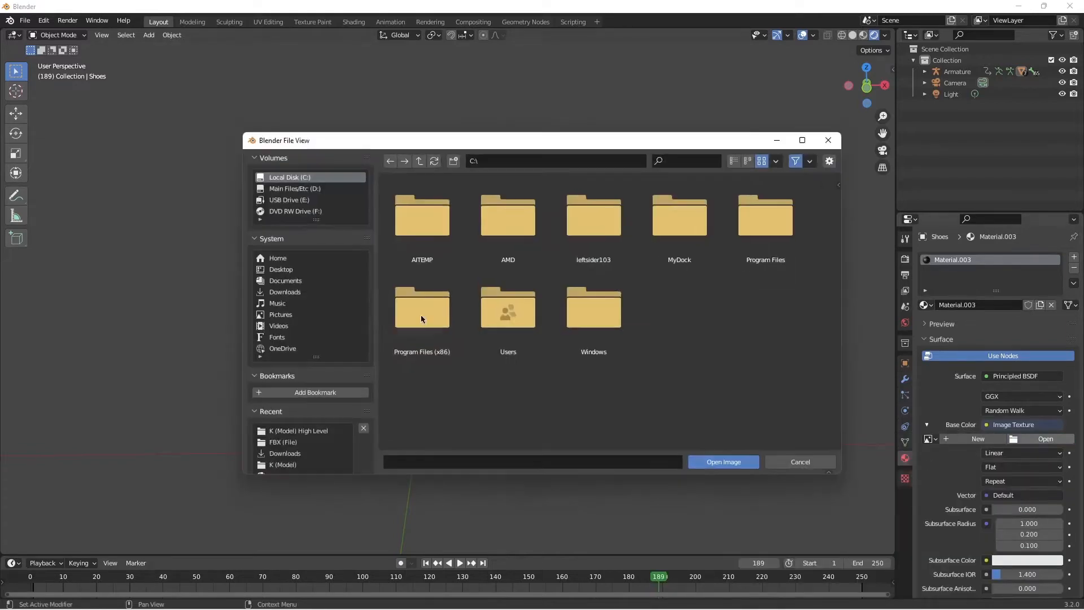
pyautogui.click(310, 190)
pyautogui.doubleClick(599, 212)
pyautogui.doubleClick(508, 237)
pyautogui.doubleClick(421, 214)
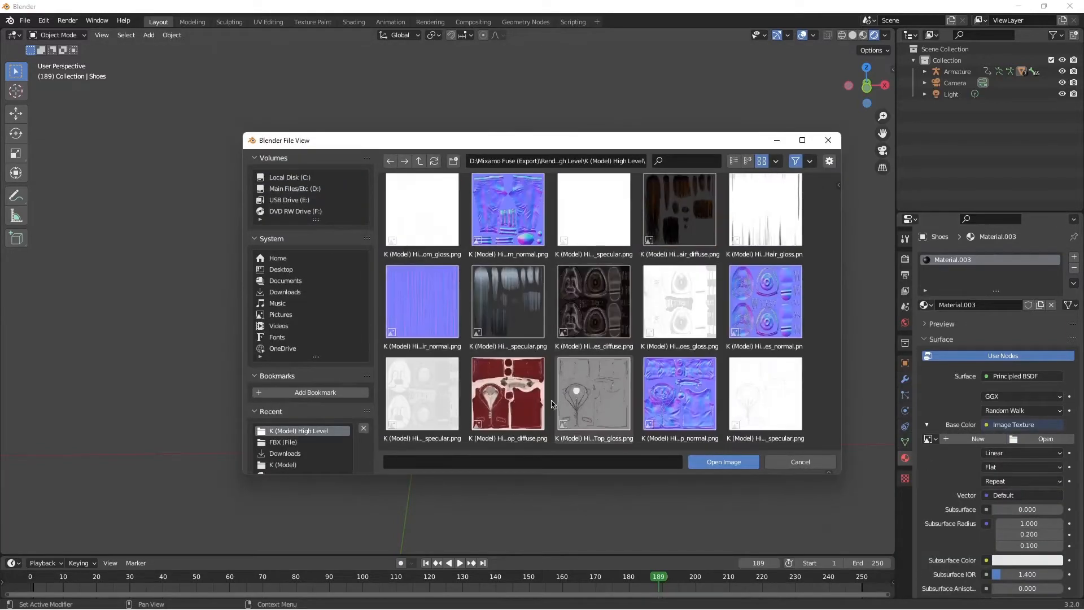
pyautogui.press('Return')
# Step: Add a new material to the Hair mesh with an Image Texture as its base color
pyautogui.click(410, 195)
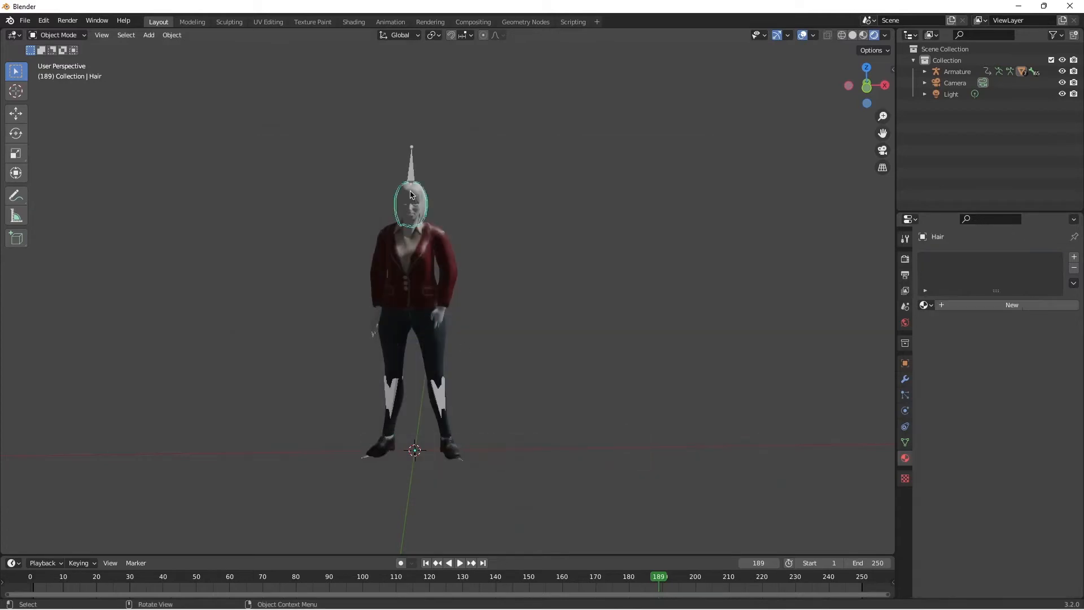
pyautogui.moveTo(882, 134); pyautogui.dragTo(889, 264)
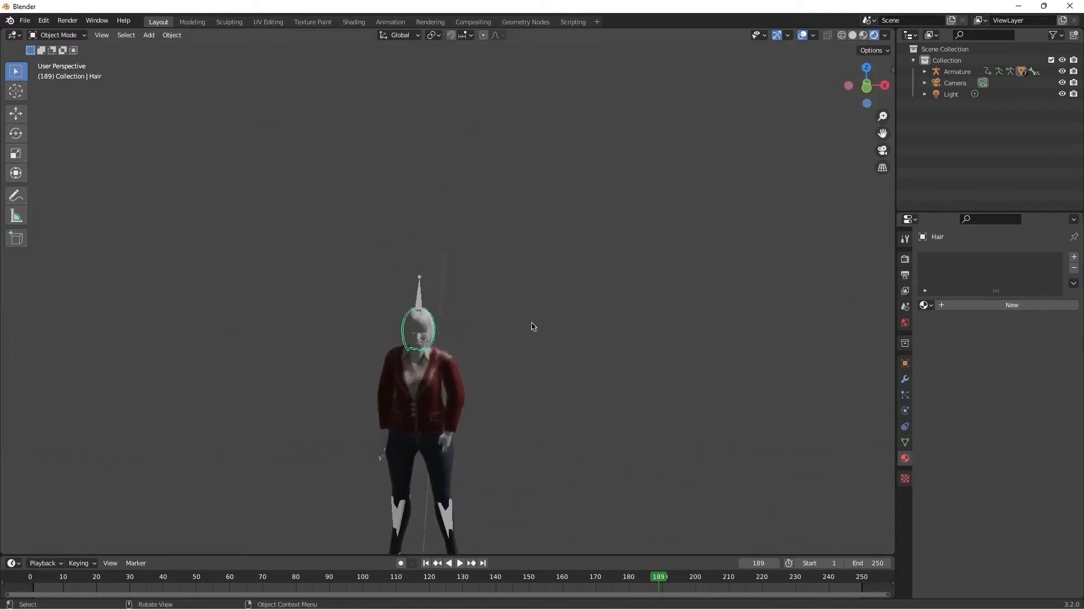
pyautogui.click(1013, 306)
pyautogui.click(991, 423)
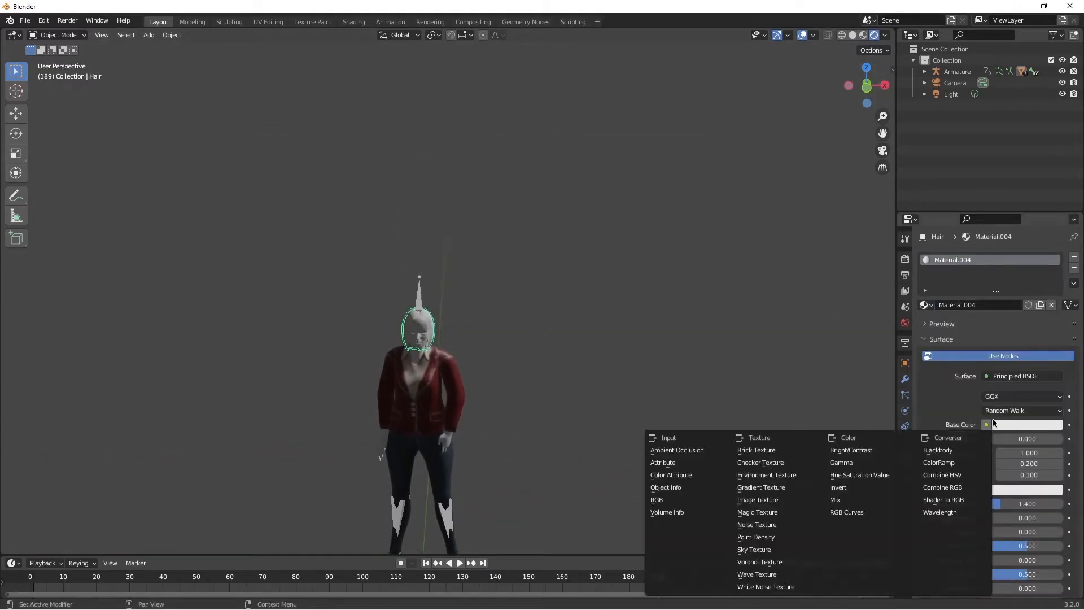
pyautogui.click(775, 504)
# Step: Load K (Model) High Level_Hair_diffuse.png from the Mixamo Fuse (Export) folder on drive D as the hair's base color image
pyautogui.click(1040, 439)
pyautogui.click(292, 189)
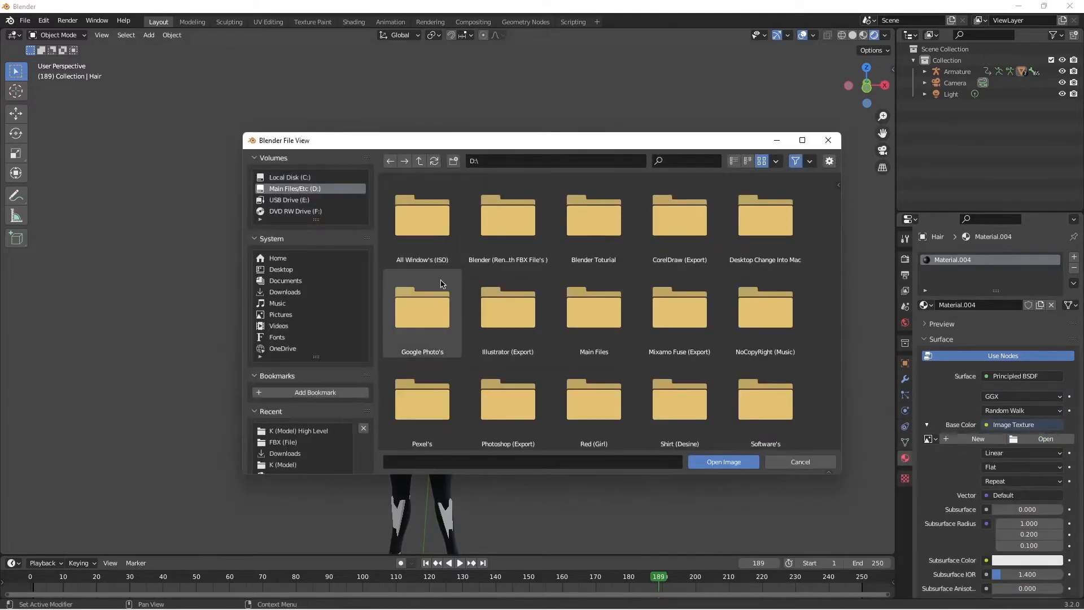
pyautogui.moveTo(549, 139); pyautogui.dragTo(581, 103)
pyautogui.doubleClick(520, 210)
pyautogui.click(422, 124)
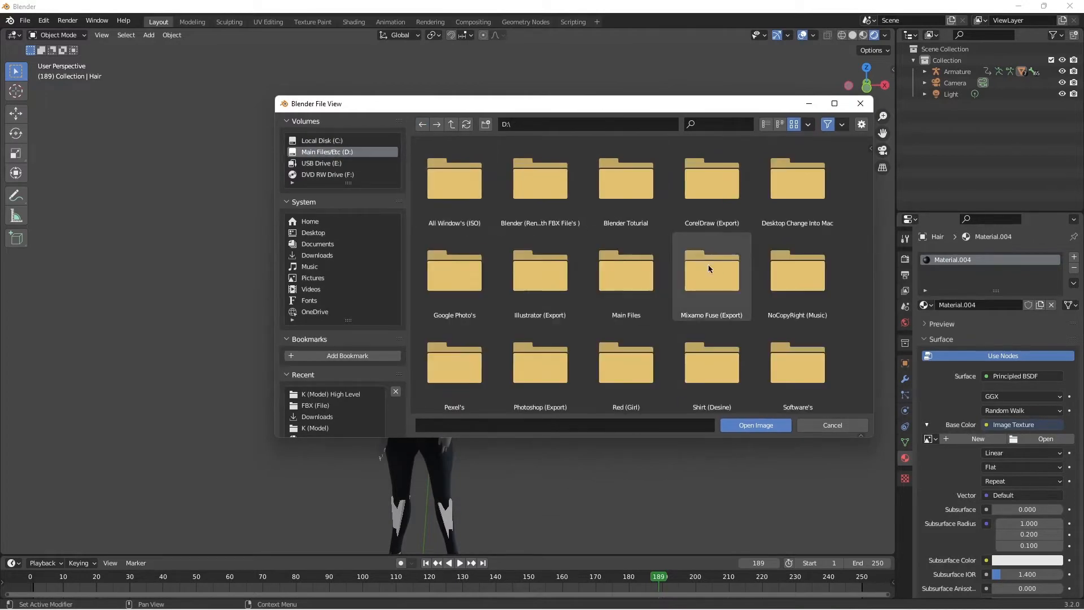
pyautogui.doubleClick(709, 266)
pyautogui.doubleClick(539, 186)
pyautogui.click(712, 273)
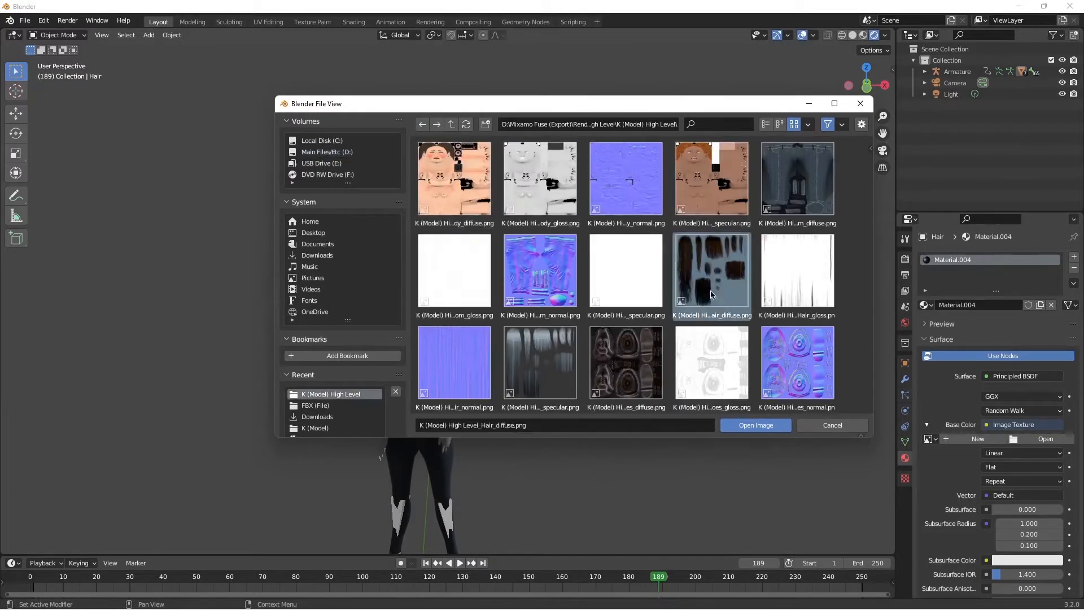
pyautogui.click(728, 426)
# Step: Add a new material to the Body mesh with an Image Texture as its base color
pyautogui.click(415, 342)
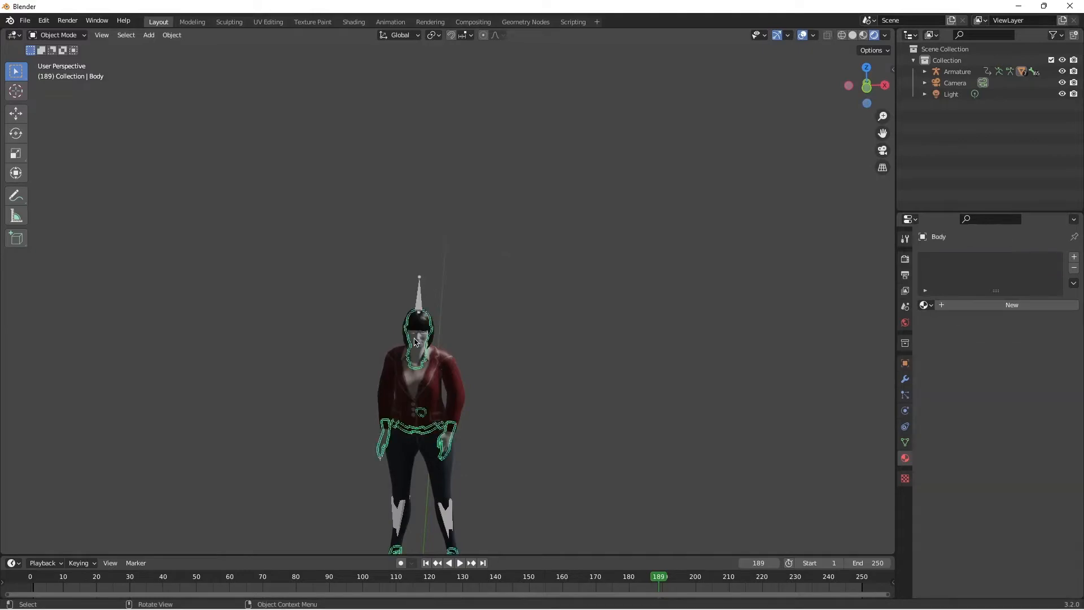
pyautogui.click(989, 305)
pyautogui.click(987, 424)
pyautogui.click(751, 500)
# Step: Load K (Model) High Level_Body_diffuse.png from the K (Model) High Level folder as the body's base color image
pyautogui.click(1042, 439)
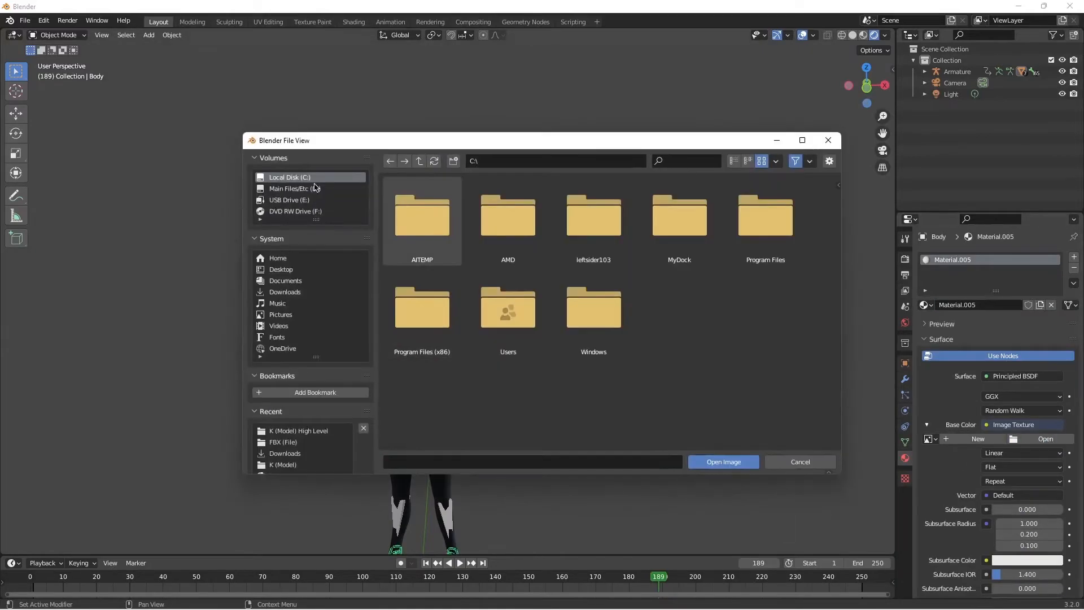
pyautogui.moveTo(532, 145); pyautogui.dragTo(559, 161)
pyautogui.click(331, 209)
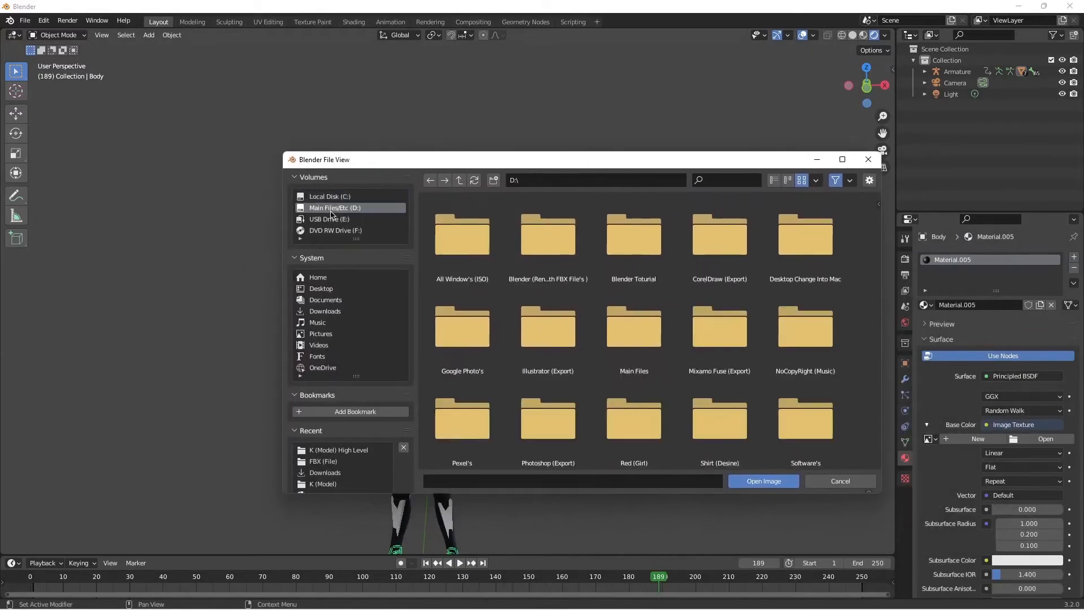
pyautogui.doubleClick(719, 327)
pyautogui.doubleClick(547, 234)
pyautogui.doubleClick(465, 237)
pyautogui.click(462, 234)
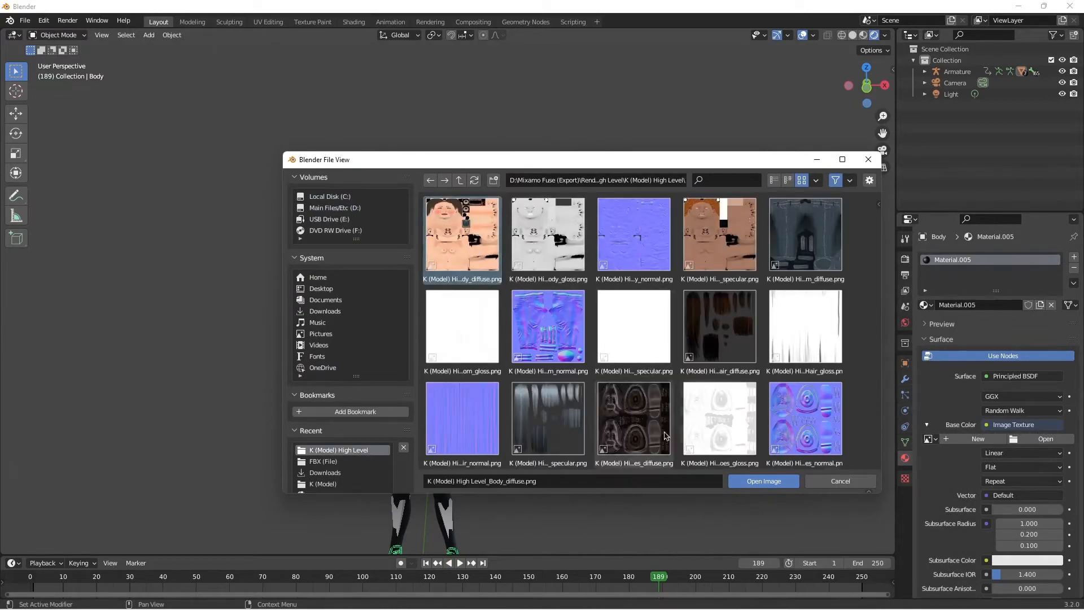
pyautogui.click(737, 484)
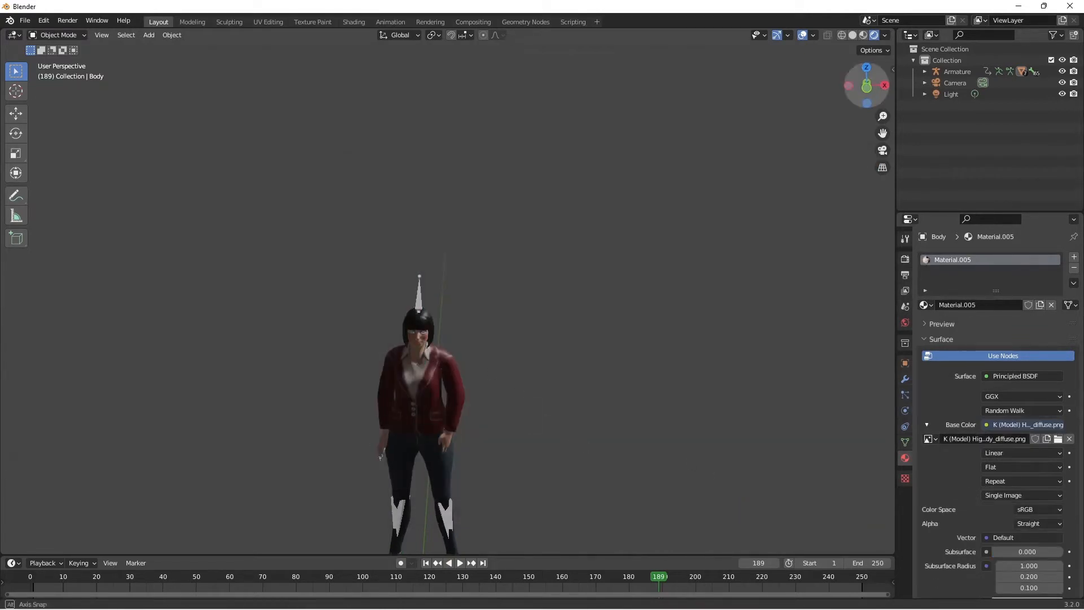
# Step: Add a new material to the Eyes mesh with an Image Texture as its base color
pyautogui.moveTo(866, 85)
pyautogui.mouseDown()
pyautogui.moveTo(866, 63)
pyautogui.moveTo(866, 76)
pyautogui.mouseUp()
pyautogui.moveTo(883, 133); pyautogui.dragTo(882, 429)
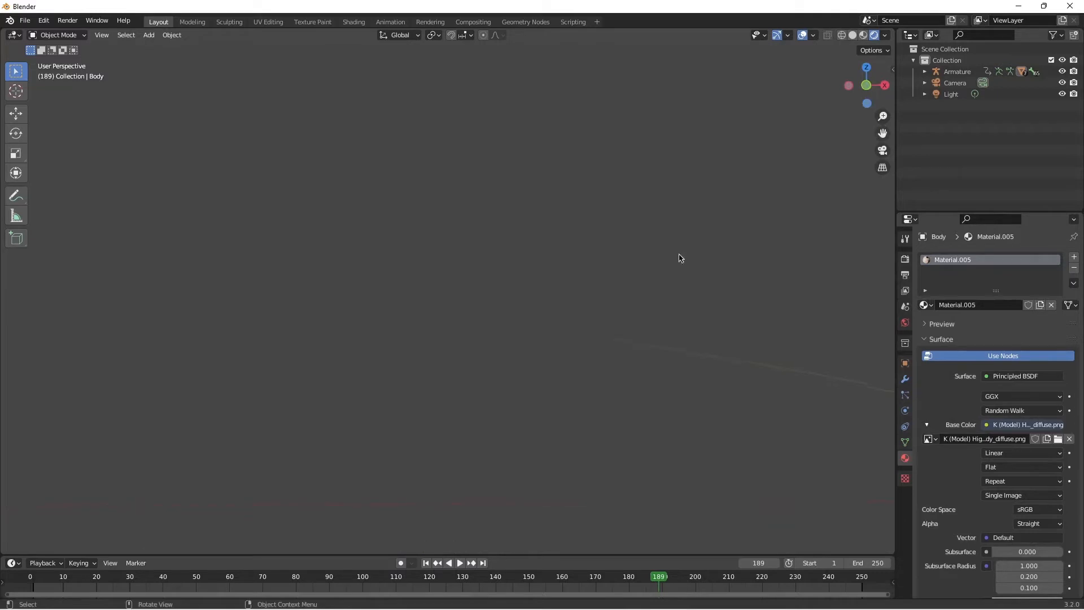
pyautogui.moveTo(882, 134); pyautogui.dragTo(755, 152)
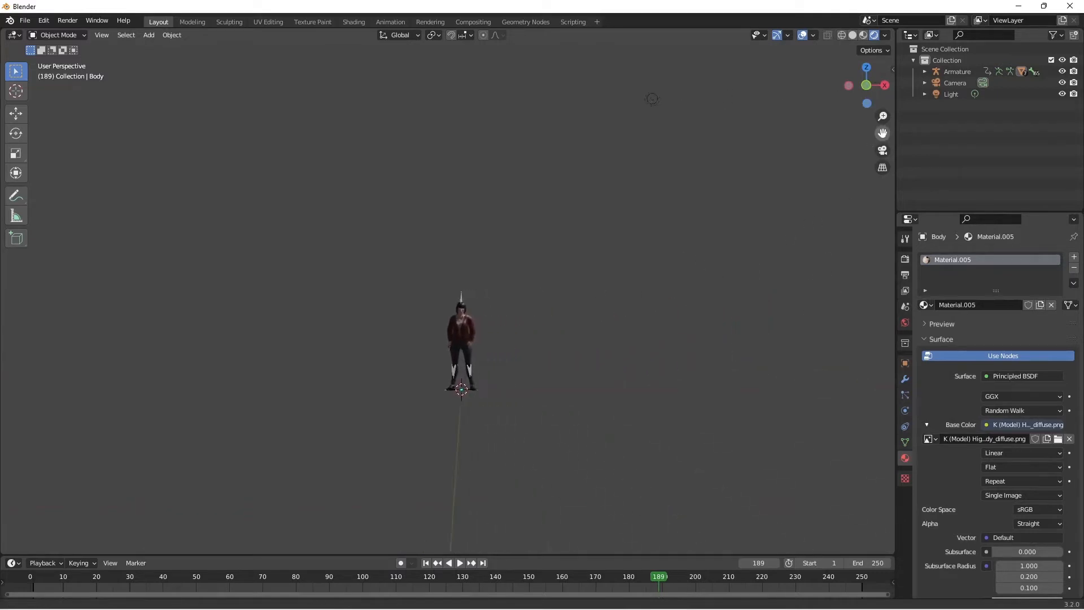
pyautogui.scroll(8, 537, 324)
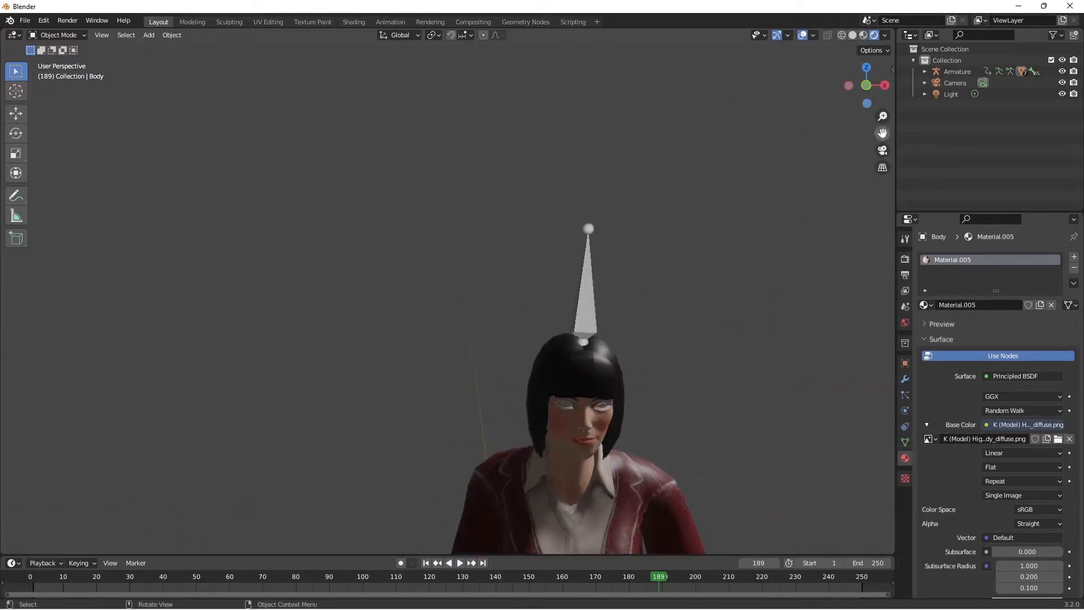
pyautogui.moveTo(882, 133); pyautogui.dragTo(763, 1)
pyautogui.scroll(8, 755, 227)
pyautogui.scroll(-5, 755, 226)
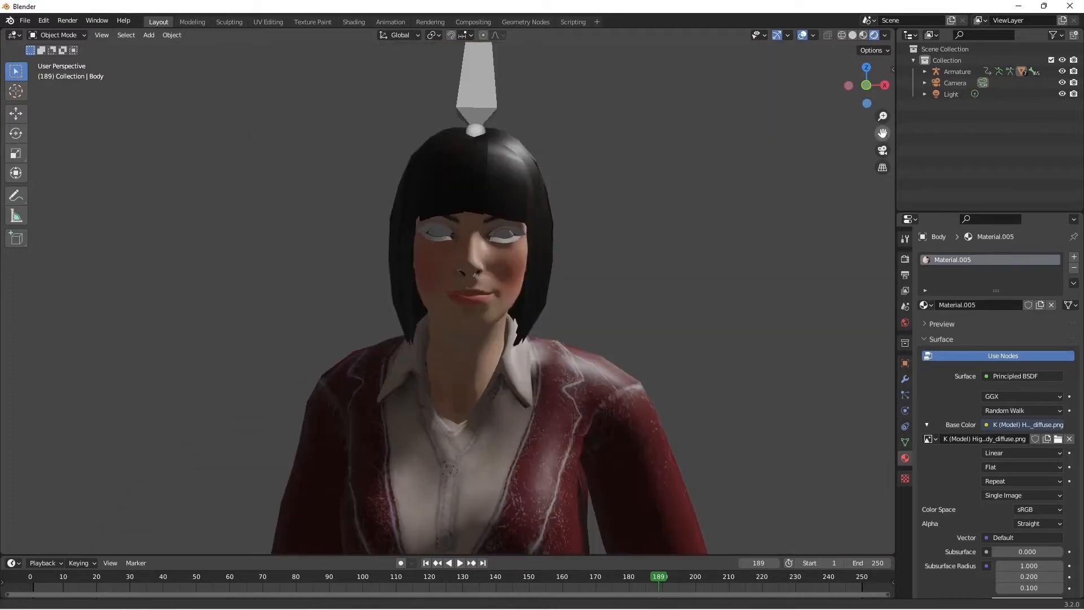
pyautogui.moveTo(882, 133); pyautogui.dragTo(843, 153)
pyautogui.click(464, 255)
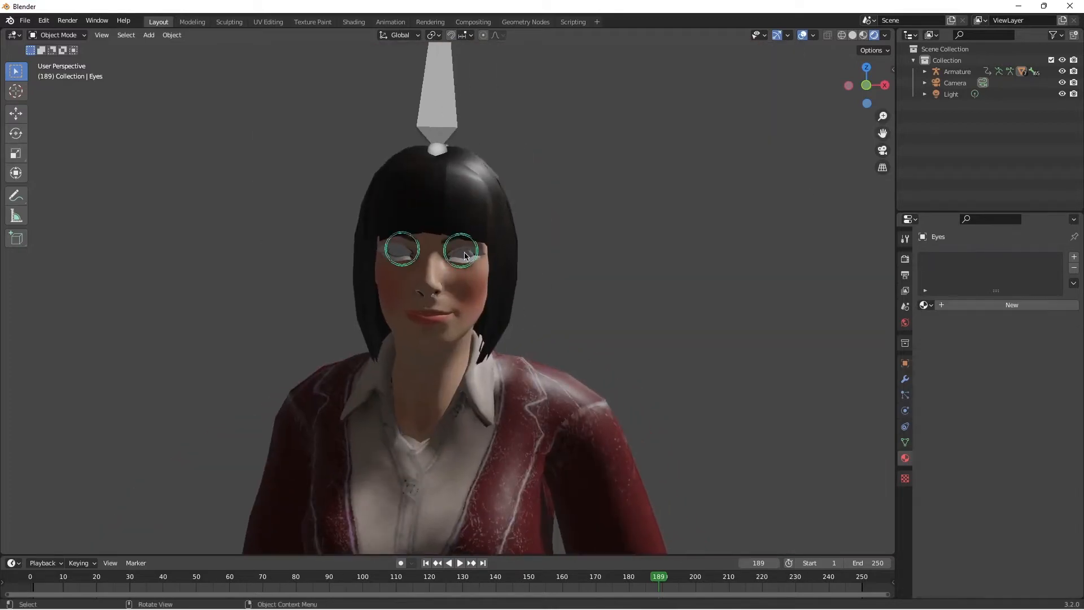
pyautogui.click(980, 307)
pyautogui.click(986, 424)
pyautogui.click(757, 500)
# Step: Load the body diffuse PNG from the K (Model) High Level folder as the eyes' base color image
pyautogui.click(1043, 439)
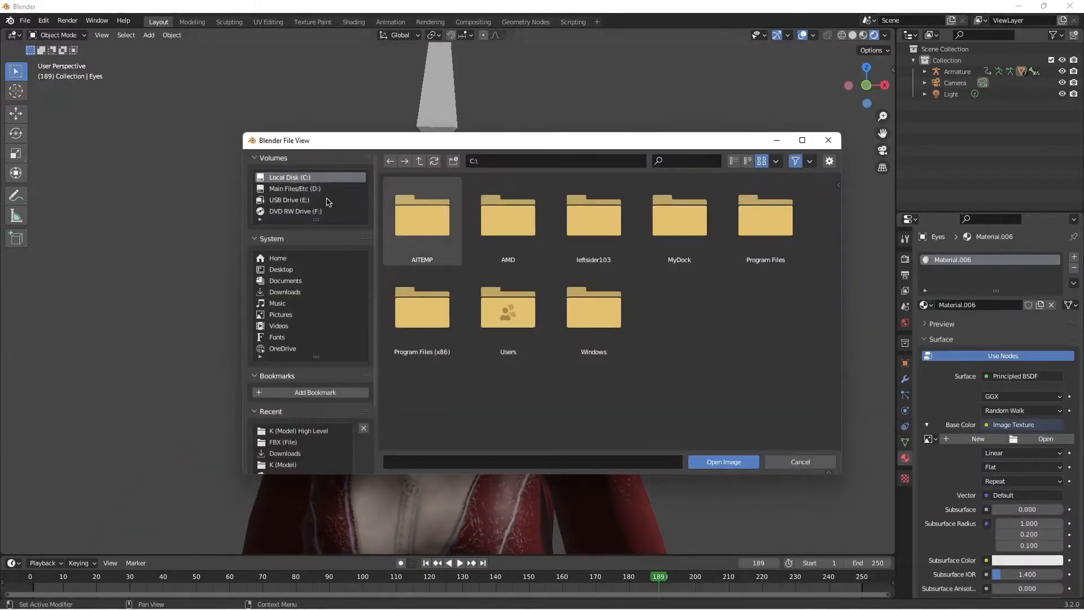
pyautogui.click(295, 188)
pyautogui.doubleClick(679, 308)
pyautogui.doubleClick(508, 220)
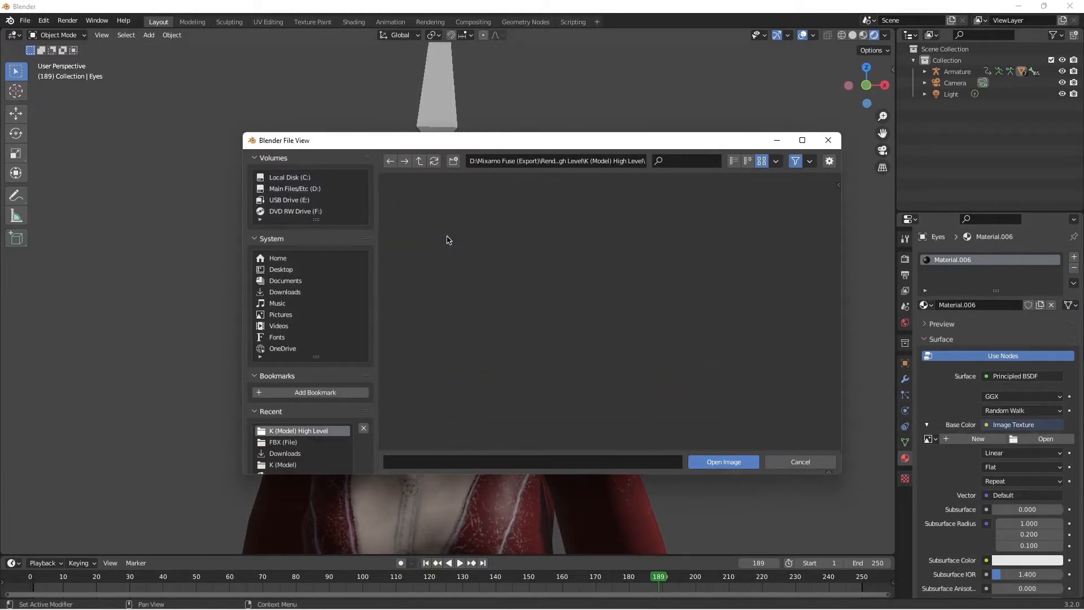
pyautogui.doubleClick(688, 401)
# Step: Give the Eyelashes mesh a new material with K (Model) High Level_Body_diffuse.png as its base color image texture
pyautogui.click(457, 263)
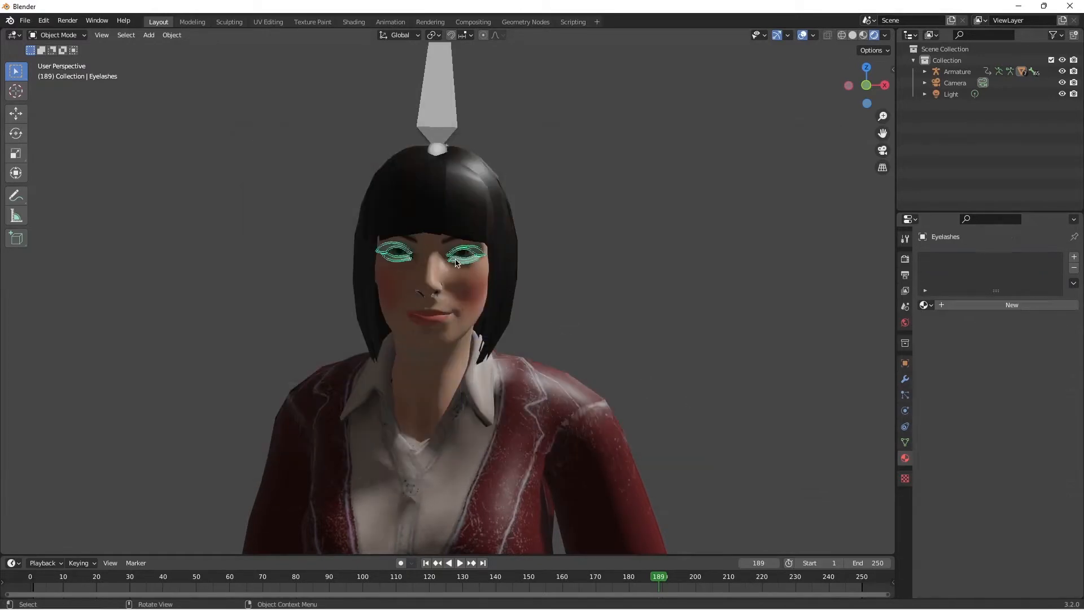
pyautogui.click(971, 308)
pyautogui.click(986, 425)
pyautogui.click(789, 499)
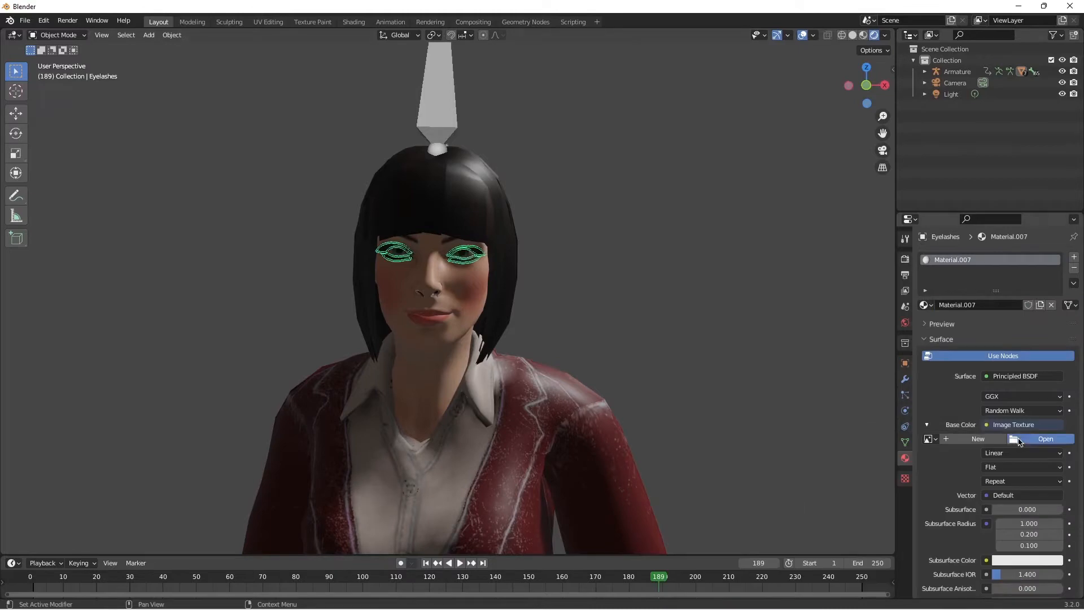
pyautogui.click(1041, 439)
pyautogui.doubleClick(423, 217)
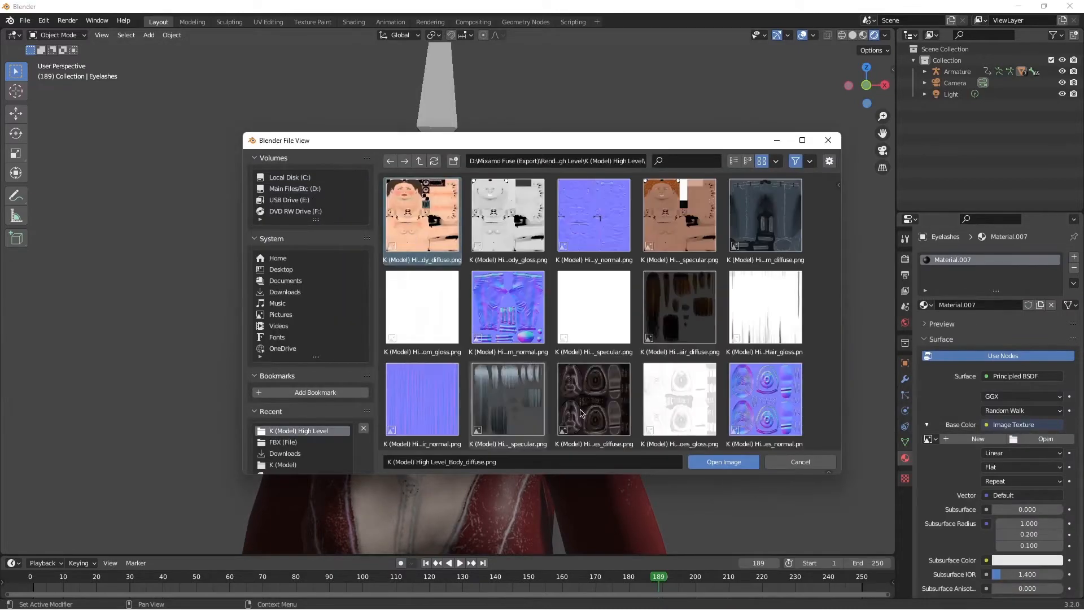
pyautogui.doubleClick(666, 383)
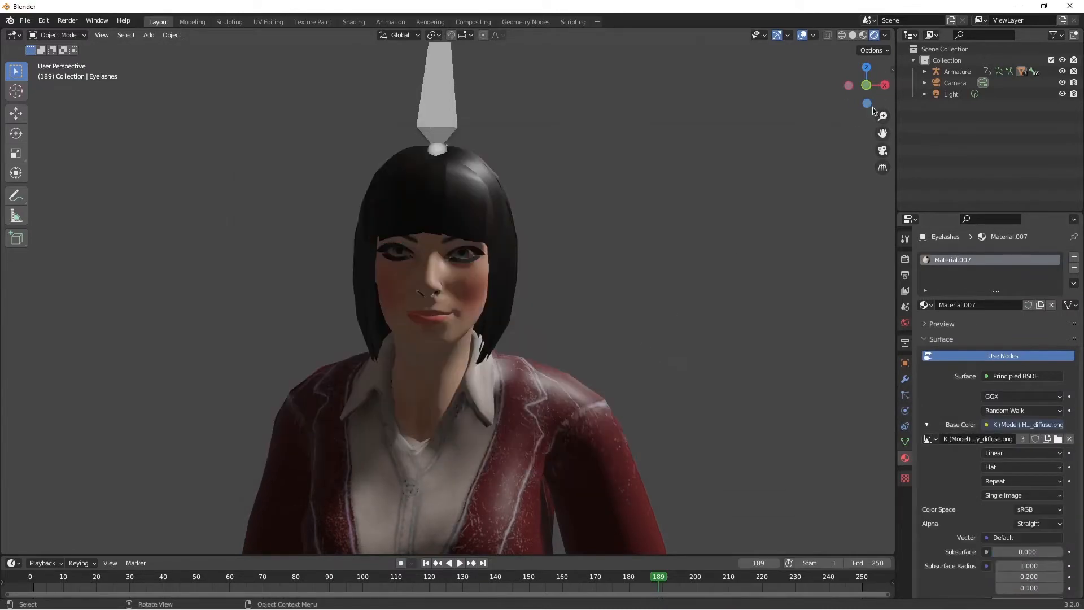
# Step: Delete the Eyelashes mesh from the character's face
pyautogui.scroll(-4, 728, 181)
pyautogui.scroll(10, 703, 240)
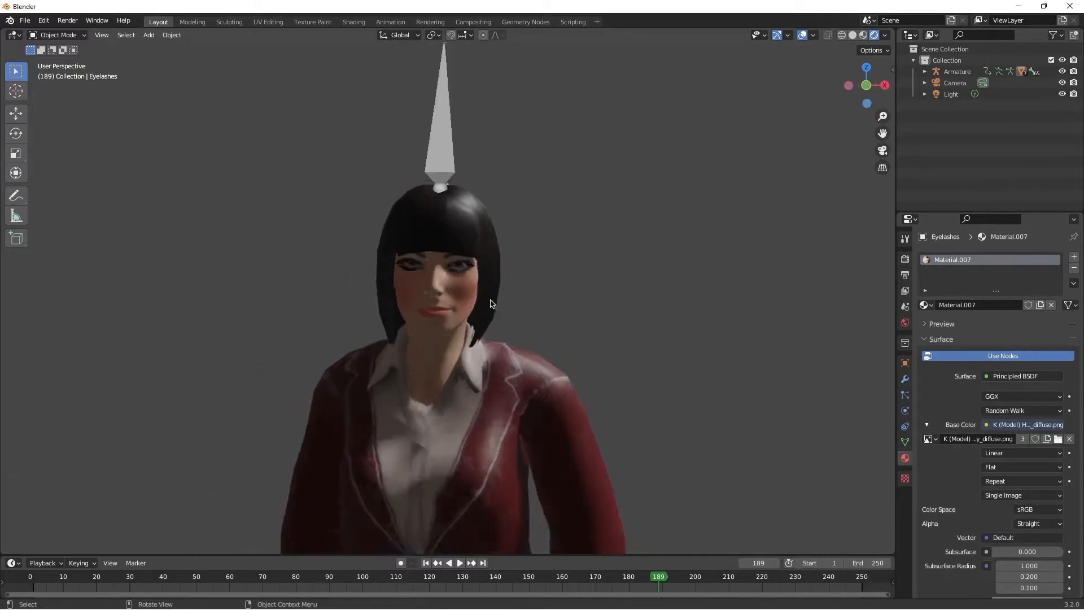
pyautogui.scroll(-8, 458, 257)
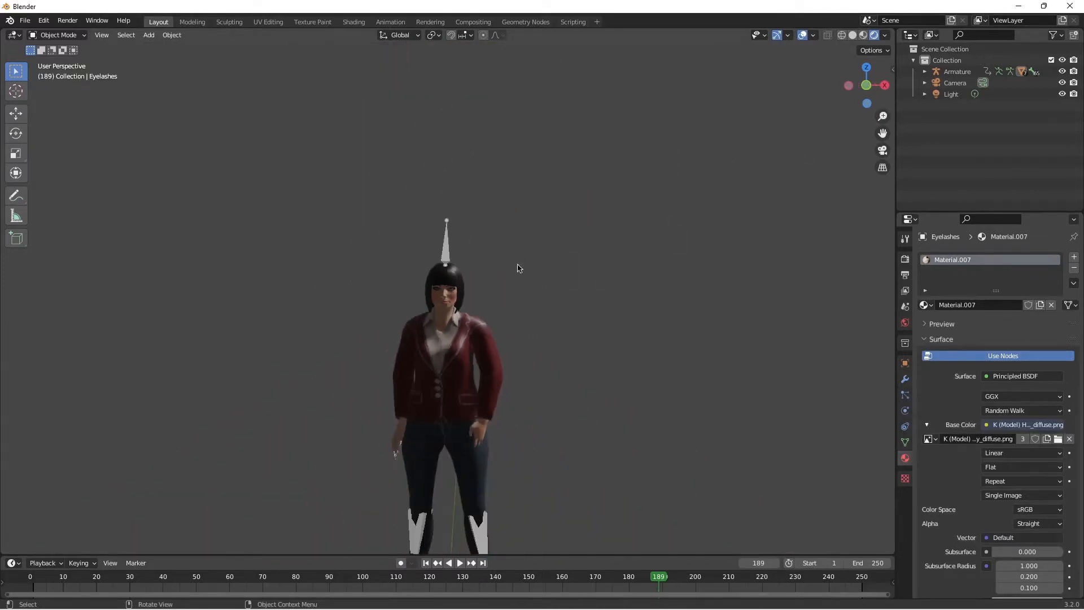
pyautogui.scroll(8, 470, 262)
pyautogui.press('Delete')
pyautogui.scroll(-8, 592, 277)
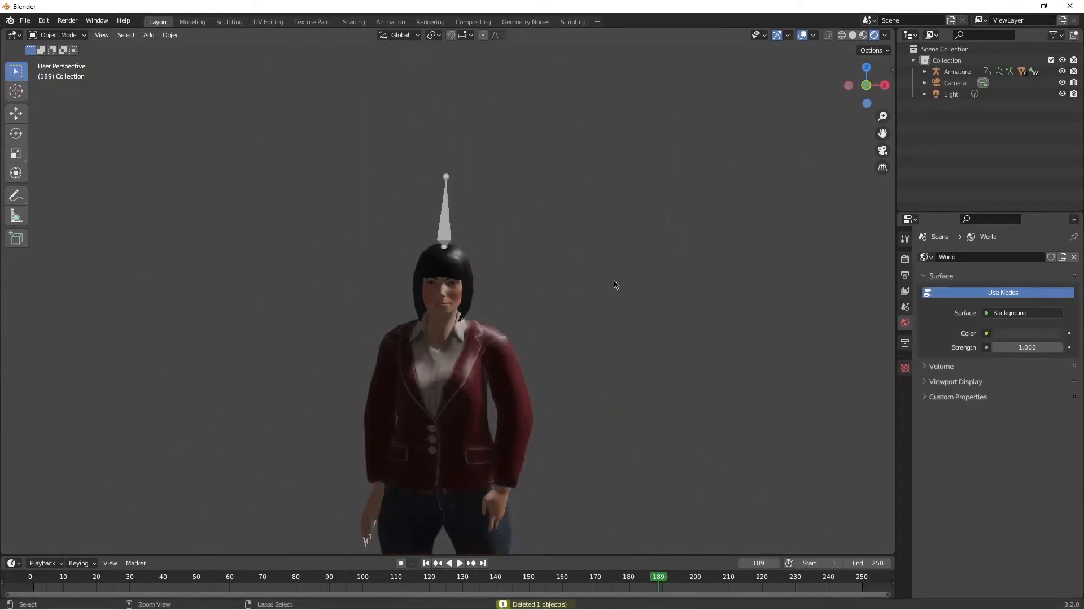
pyautogui.scroll(8, 470, 272)
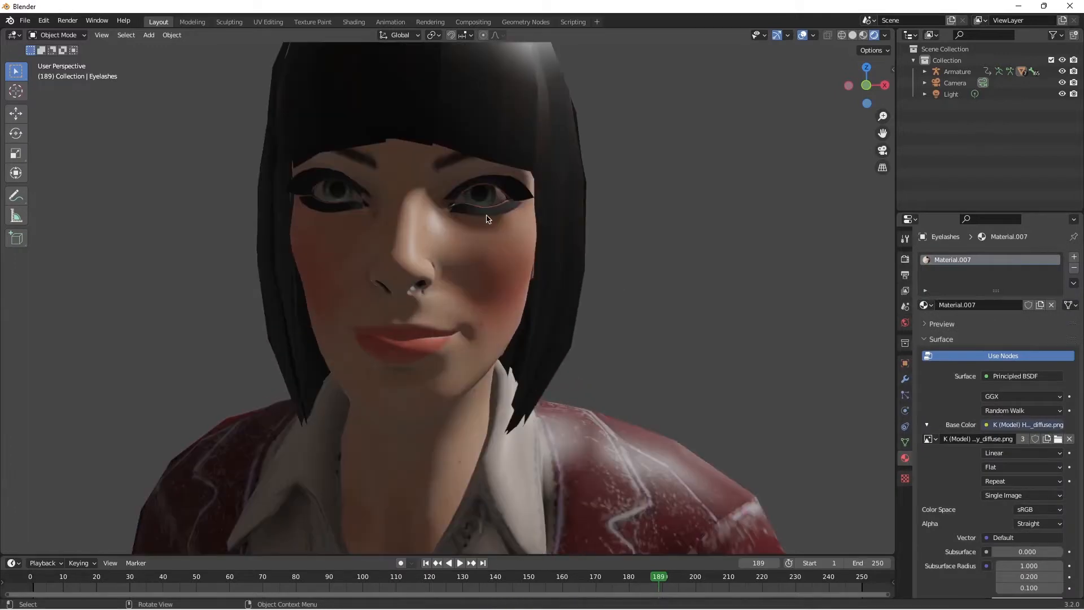
pyautogui.press('Delete')
pyautogui.scroll(-8, 564, 254)
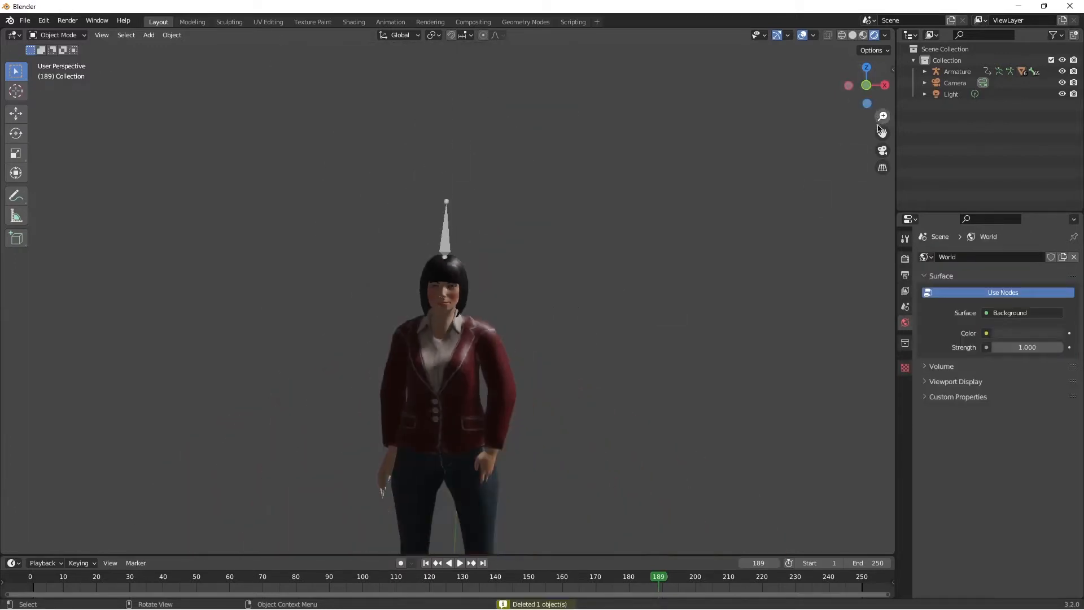
# Step: Scale up the whole character through its armature and deselect it
pyautogui.keyDown('shift'); pyautogui.moveTo(431, 350); pyautogui.dragTo(395, 270, button='middle'); pyautogui.keyUp('shift')
pyautogui.click(409, 161)
pyautogui.press('s')
pyautogui.click(536, 226)
pyautogui.keyDown('shift'); pyautogui.moveTo(536, 395); pyautogui.dragTo(570, 480, button='middle'); pyautogui.keyUp('shift')
pyautogui.scroll(-3, 559, 175)
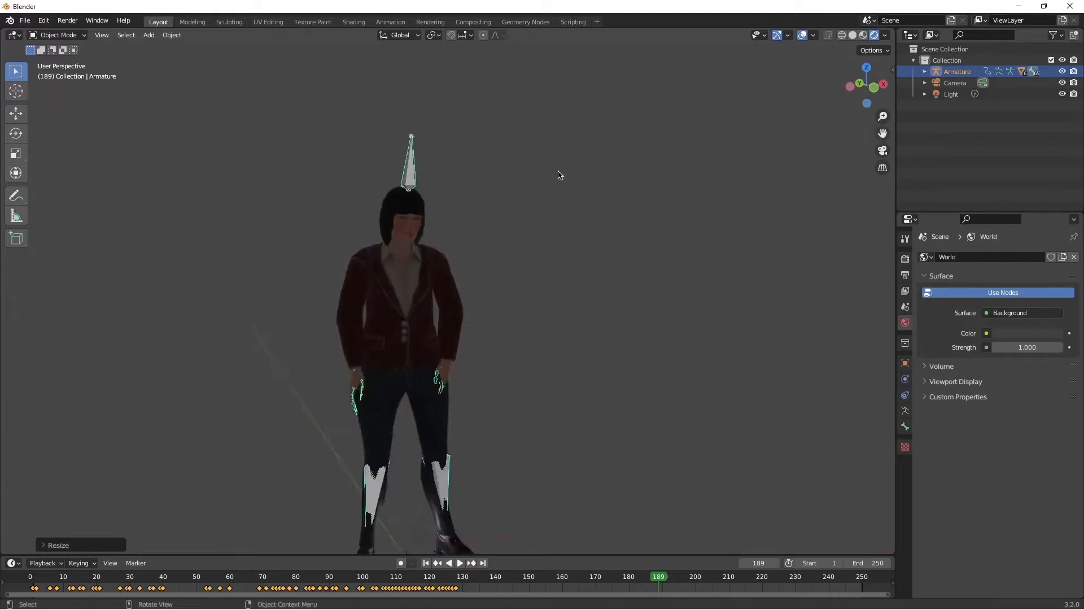
pyautogui.scroll(-1, 558, 174)
pyautogui.click(618, 299)
# Step: Open the add-on preferences
pyautogui.click(43, 21)
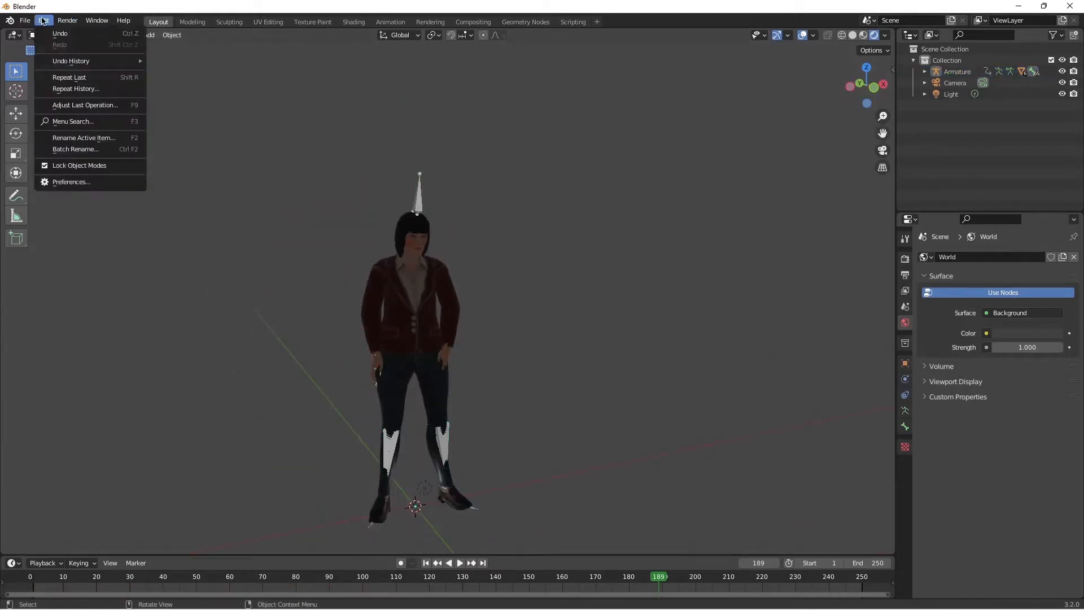
pyautogui.click(67, 182)
pyautogui.moveTo(155, 29); pyautogui.dragTo(190, 39)
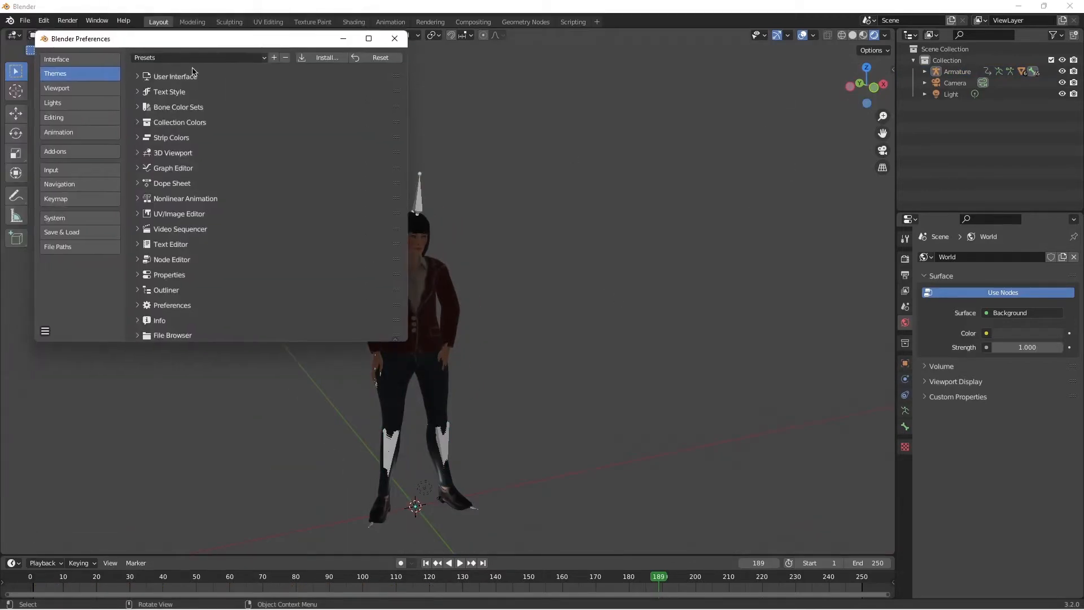
pyautogui.click(65, 152)
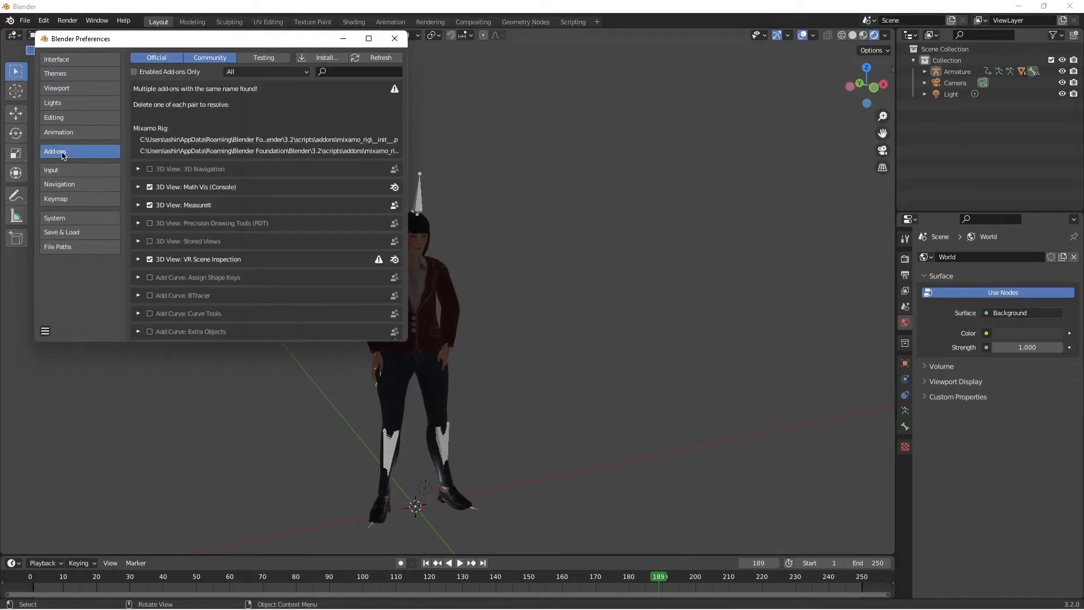
pyautogui.click(350, 74)
pyautogui.write('rin')
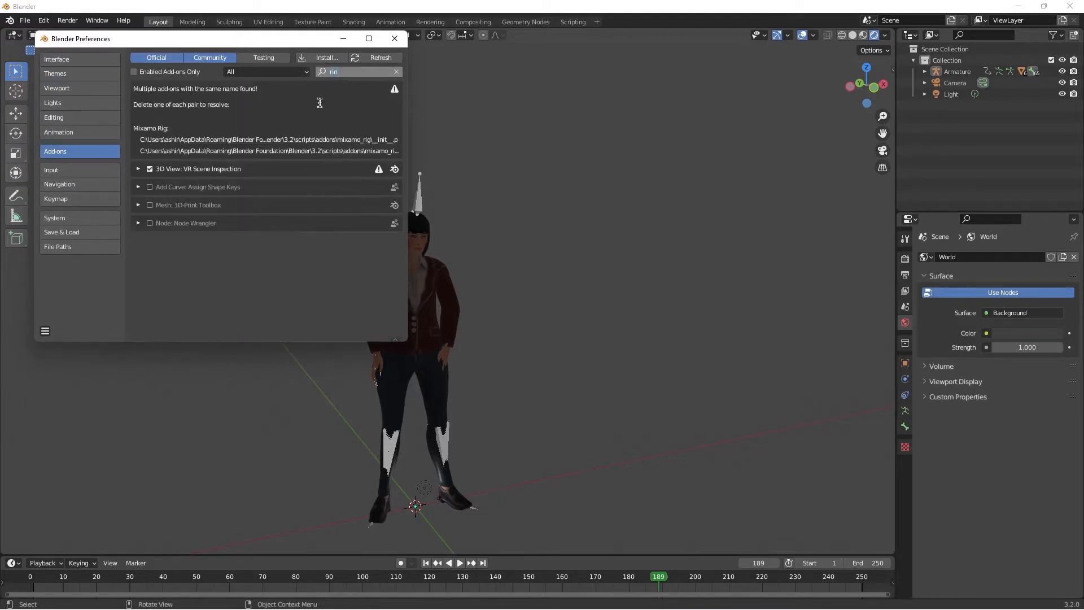
pyautogui.press('BackSpace')
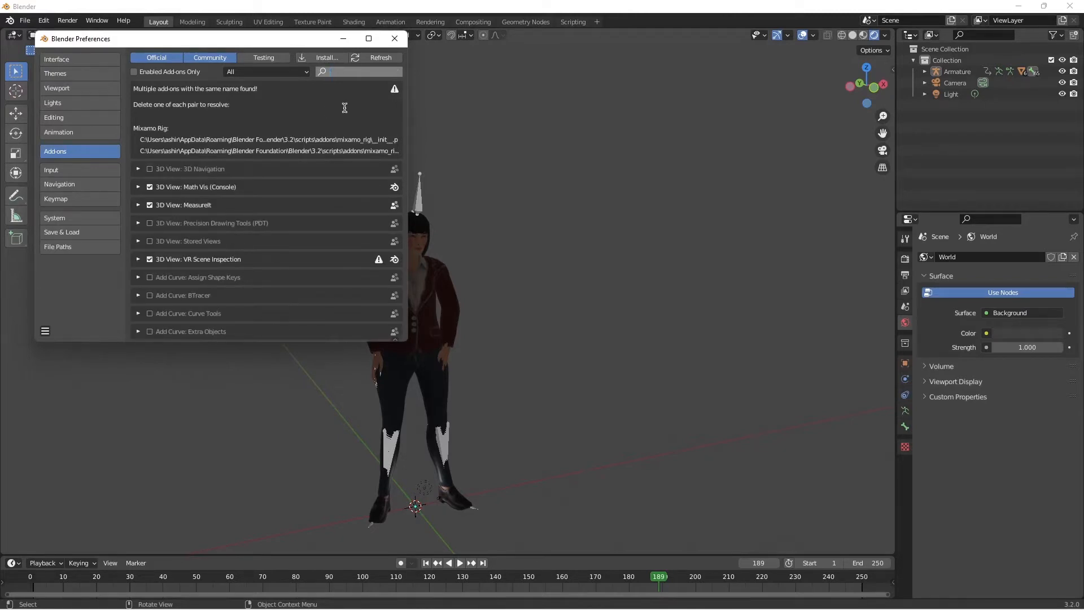
# Step: Install the Mixamo rig add-on from the Plugin (3D Animation) folder inside Blender (Render With FBX File's ) on drive D
pyautogui.click(320, 59)
pyautogui.click(75, 74)
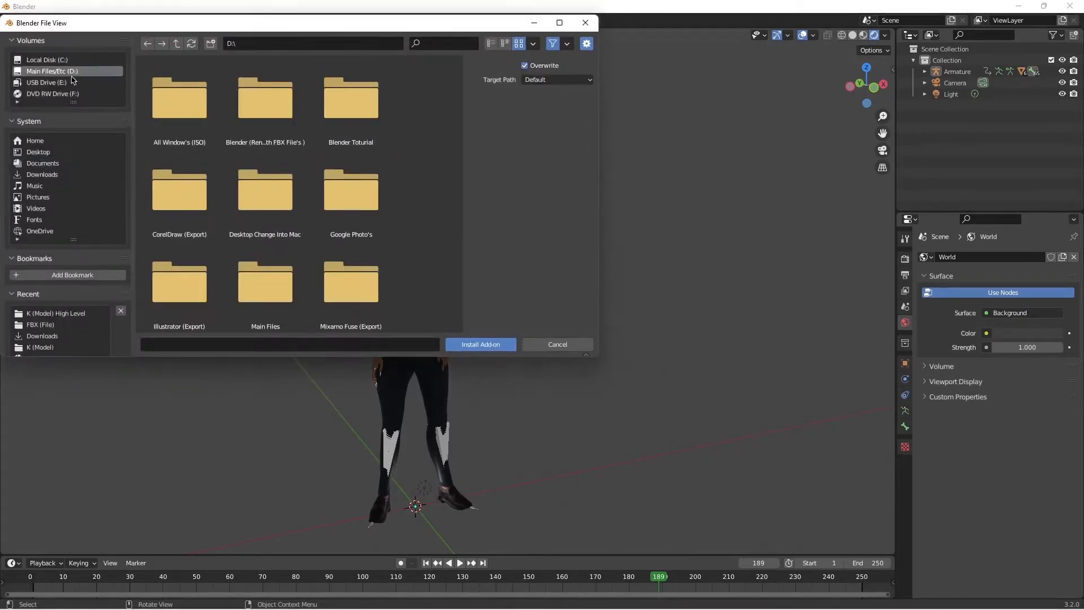
pyautogui.doubleClick(247, 131)
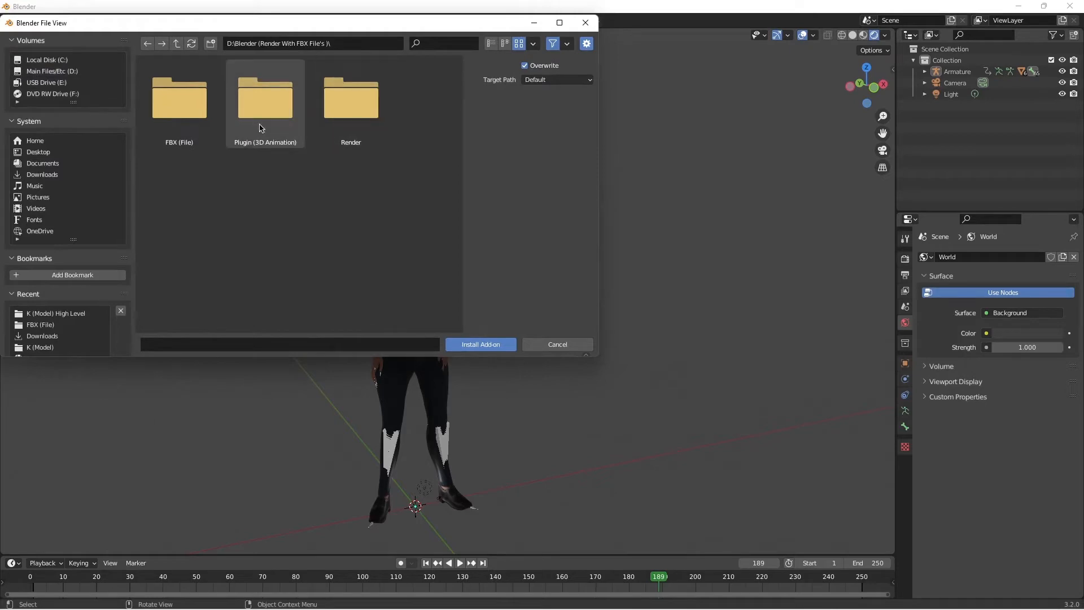
pyautogui.doubleClick(247, 131)
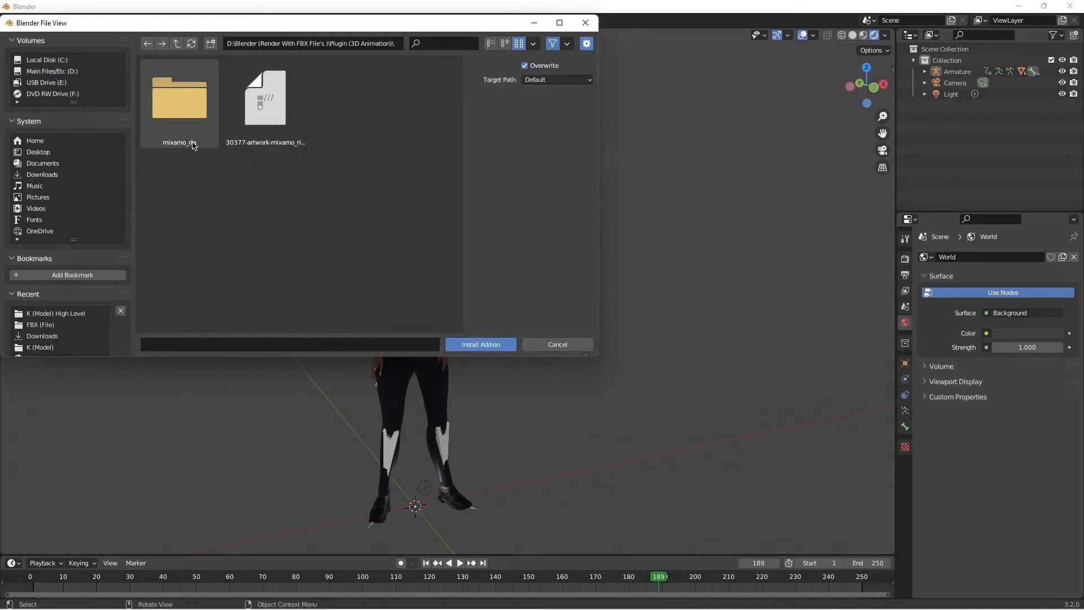
pyautogui.click(496, 344)
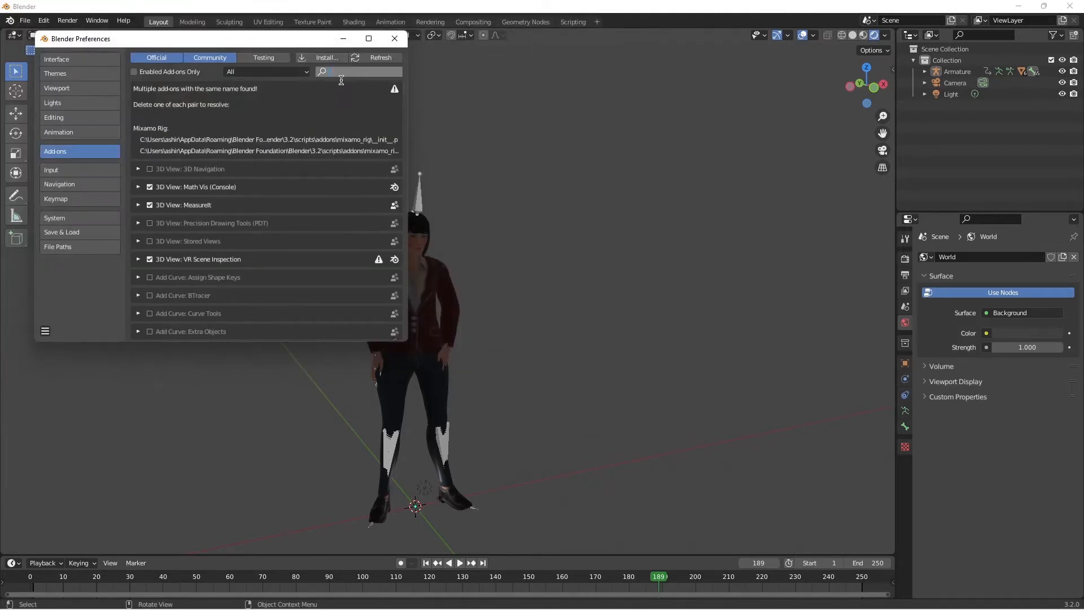
# Step: Search the add-ons for "mix" to check that Mixamo Rig is enabled, and close the preferences
pyautogui.click(341, 77)
pyautogui.write('mix')
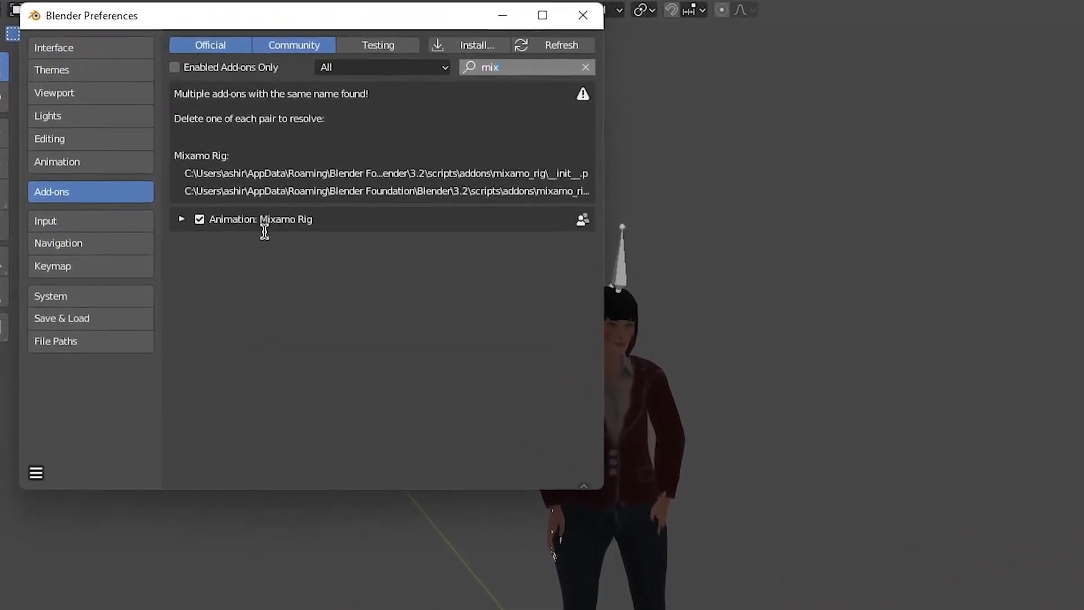
pyautogui.click(582, 15)
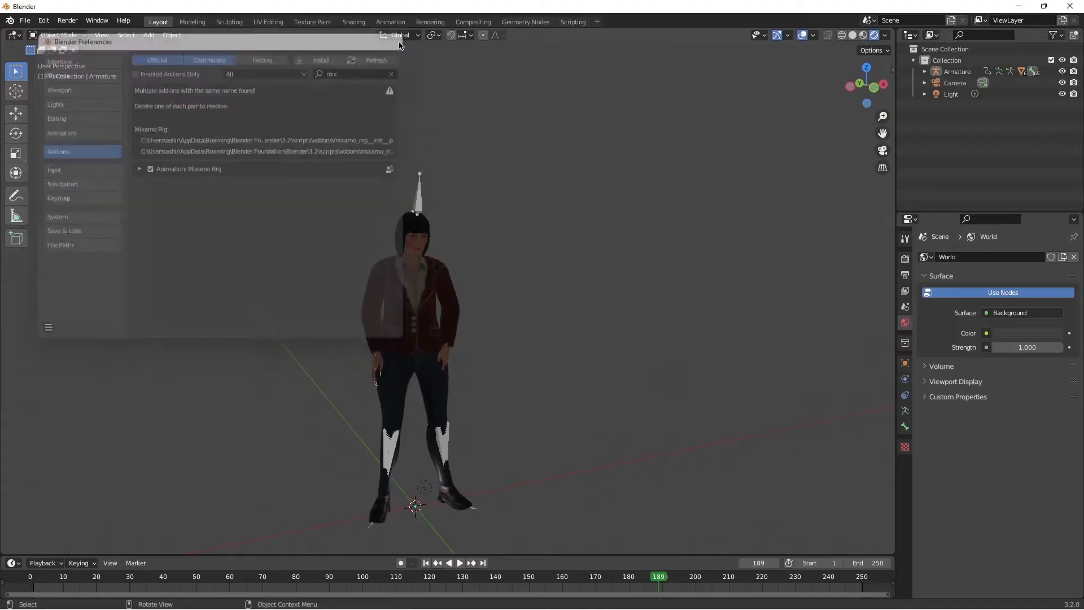
# Step: Create a Mixamo control rig for the character with Armature as source skeleton, IK Arms and IK Legs on, and Apply Animation off
pyautogui.click(422, 198)
pyautogui.press('n')
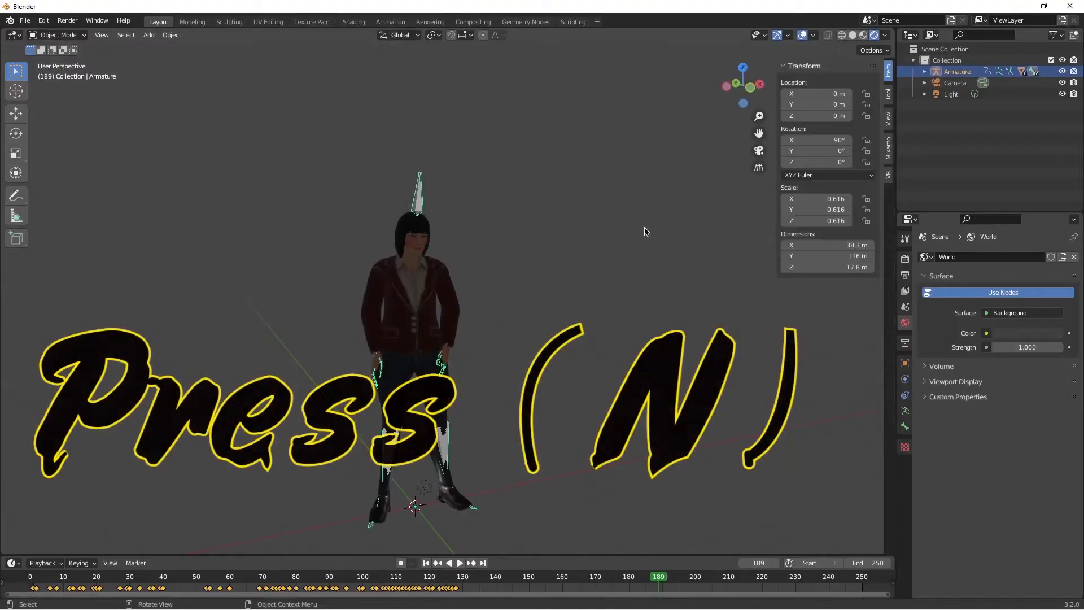
pyautogui.click(888, 156)
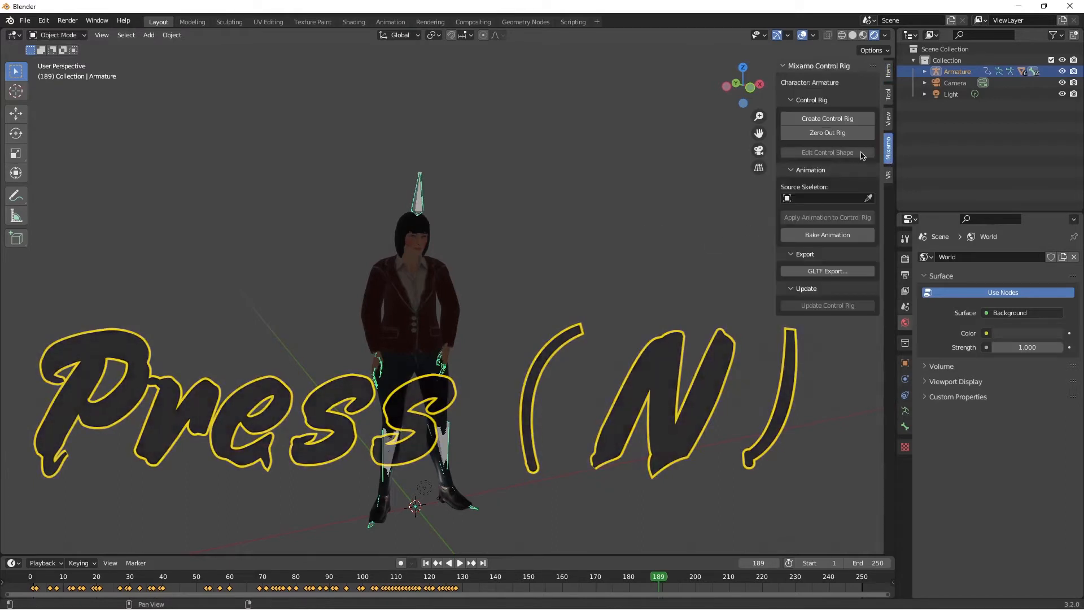
pyautogui.click(868, 198)
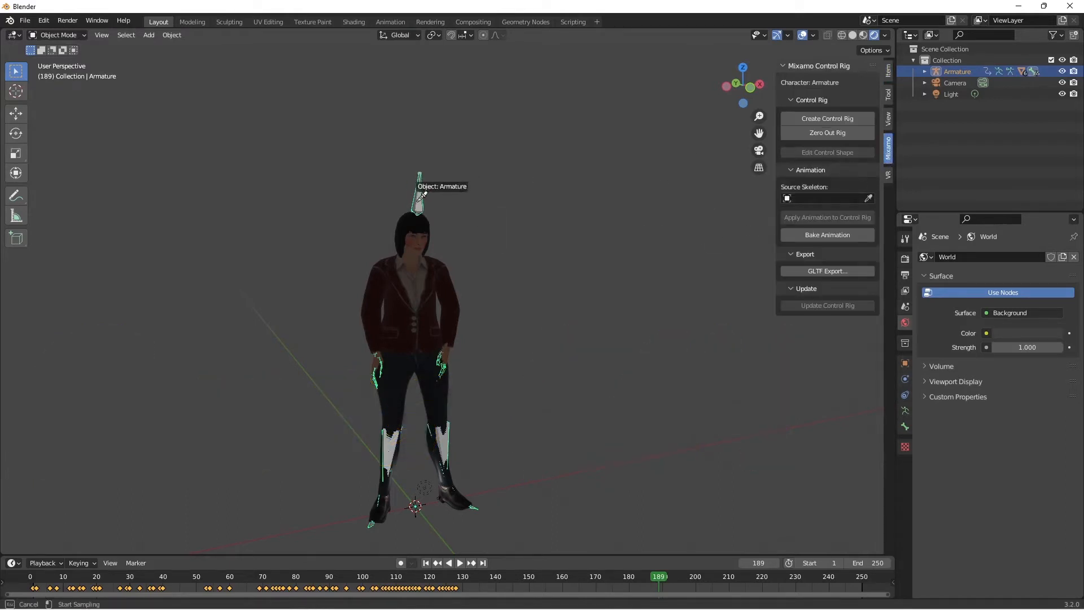
pyautogui.click(830, 120)
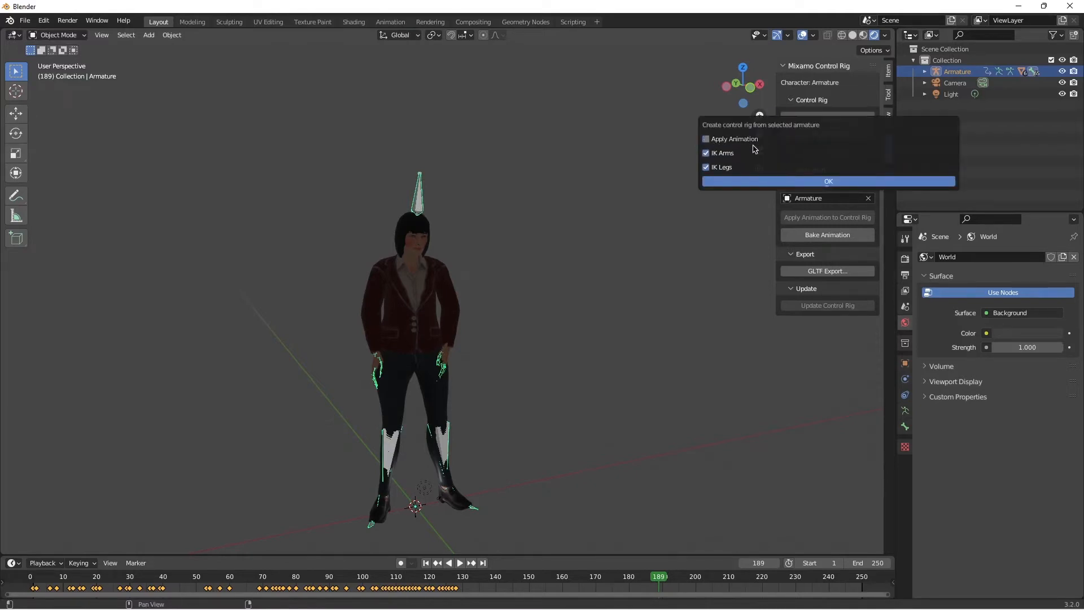
pyautogui.click(839, 183)
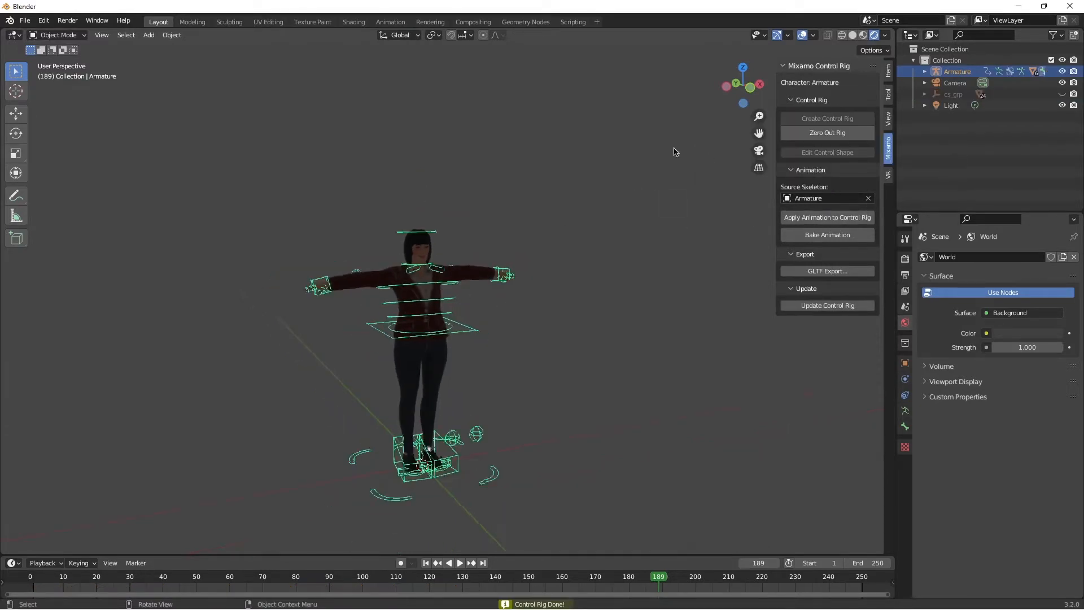
pyautogui.moveTo(649, 237); pyautogui.dragTo(685, 225, button='middle')
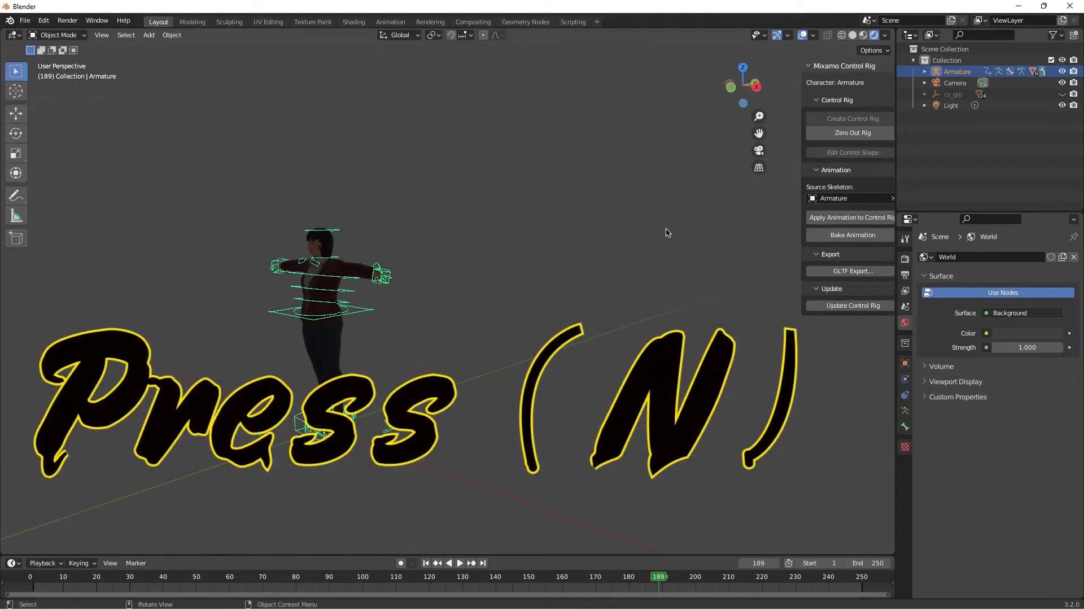
pyautogui.press('n')
# Step: Add a mesh plane beneath the character and scale it up into a wide floor
pyautogui.keyDown('shift'); pyautogui.moveTo(388, 308); pyautogui.dragTo(487, 286, button='middle'); pyautogui.keyUp('shift')
pyautogui.scroll(2, 486, 286)
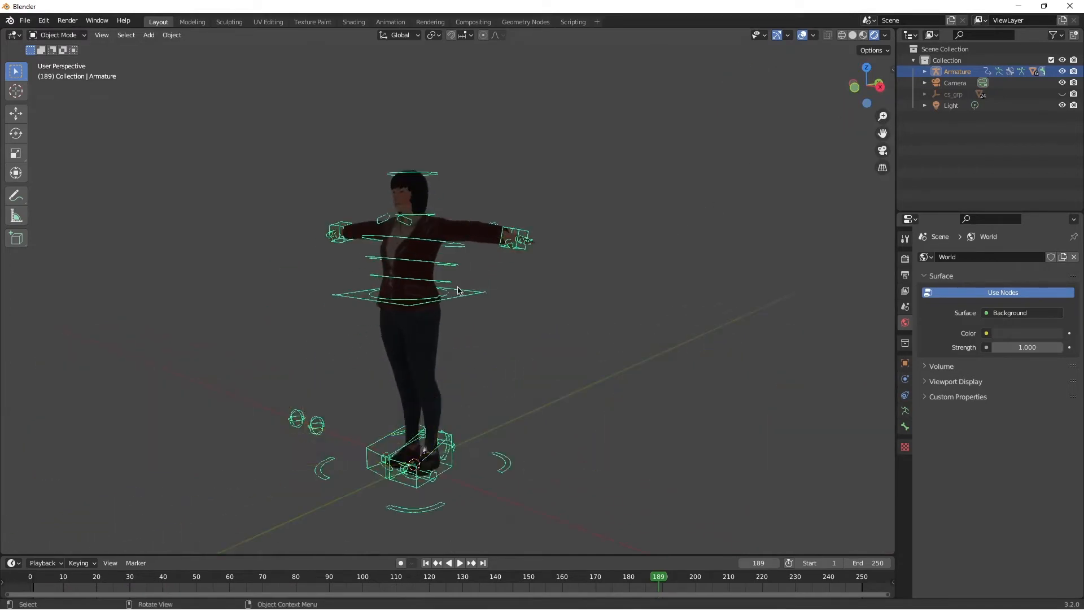
pyautogui.scroll(-3, 458, 290)
pyautogui.click(148, 35)
pyautogui.moveTo(164, 48)
pyautogui.click(248, 46)
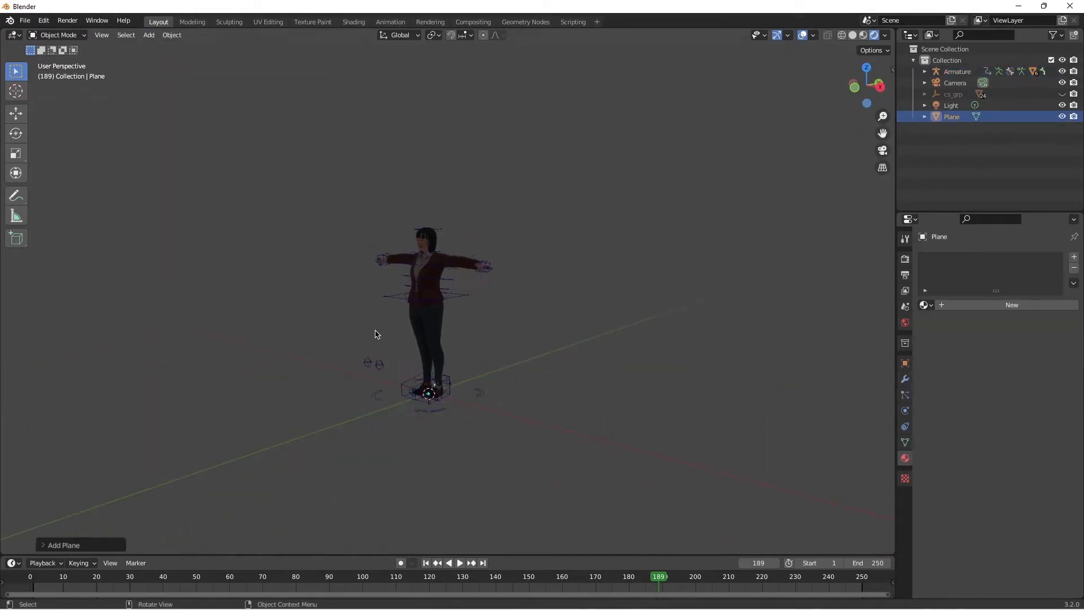
pyautogui.press('s')
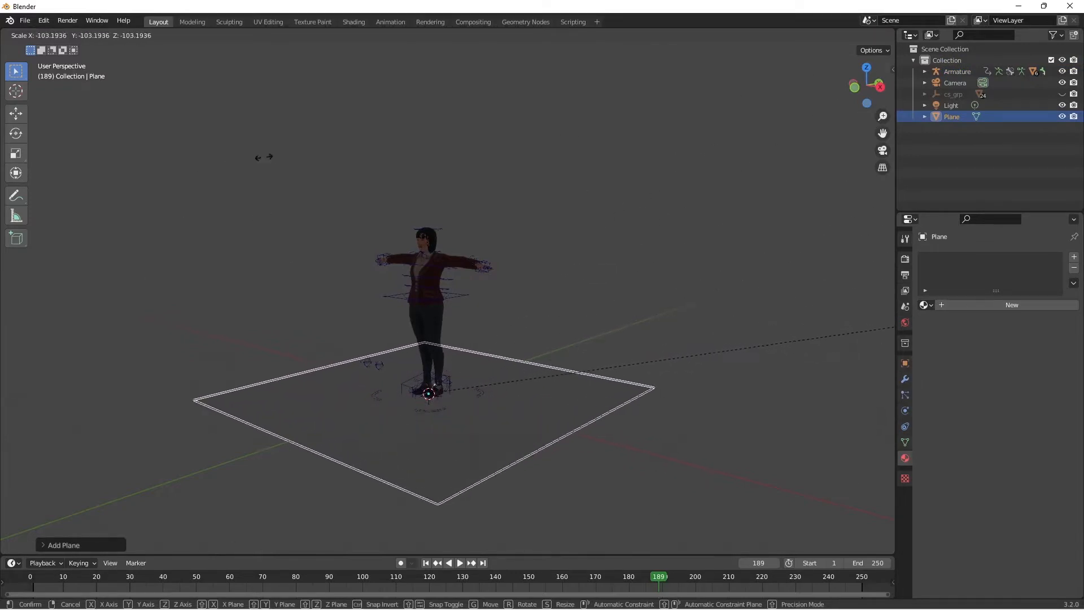
pyautogui.click(187, 486)
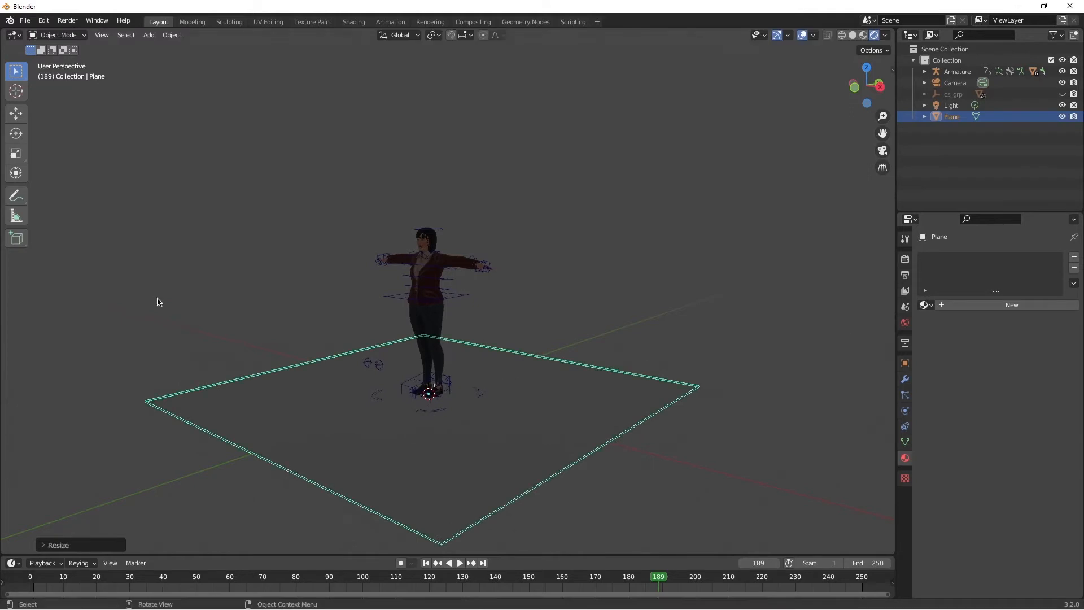
pyautogui.click(158, 298)
pyautogui.scroll(4, 453, 359)
pyautogui.scroll(-1, 445, 416)
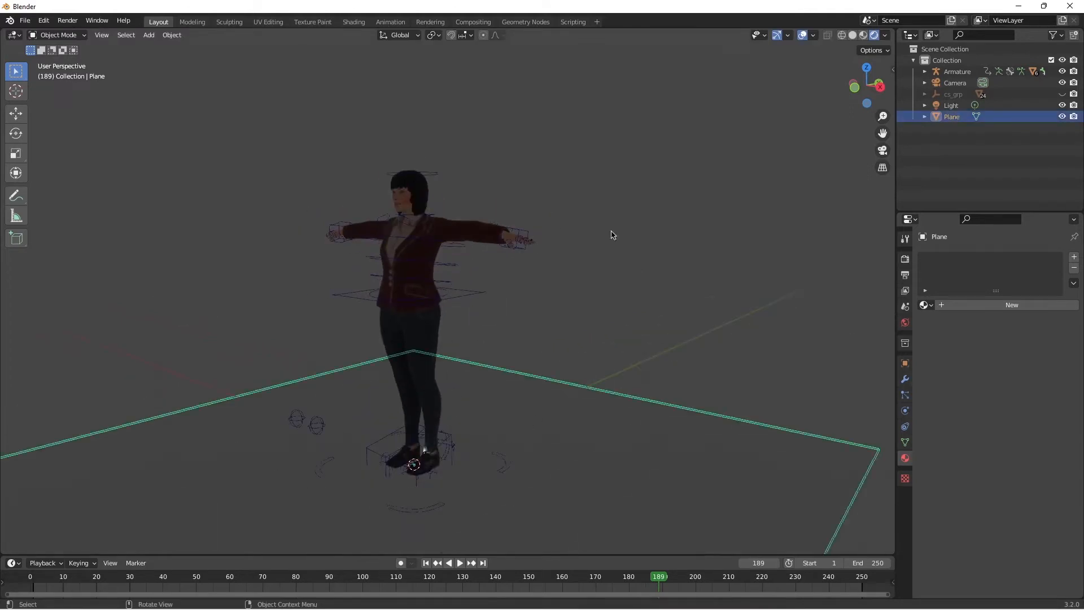
# Step: Move the character's armature from the plane's center toward its far edge, with the feet at floor level
pyautogui.click(424, 401)
pyautogui.click(501, 475)
pyautogui.click(491, 467)
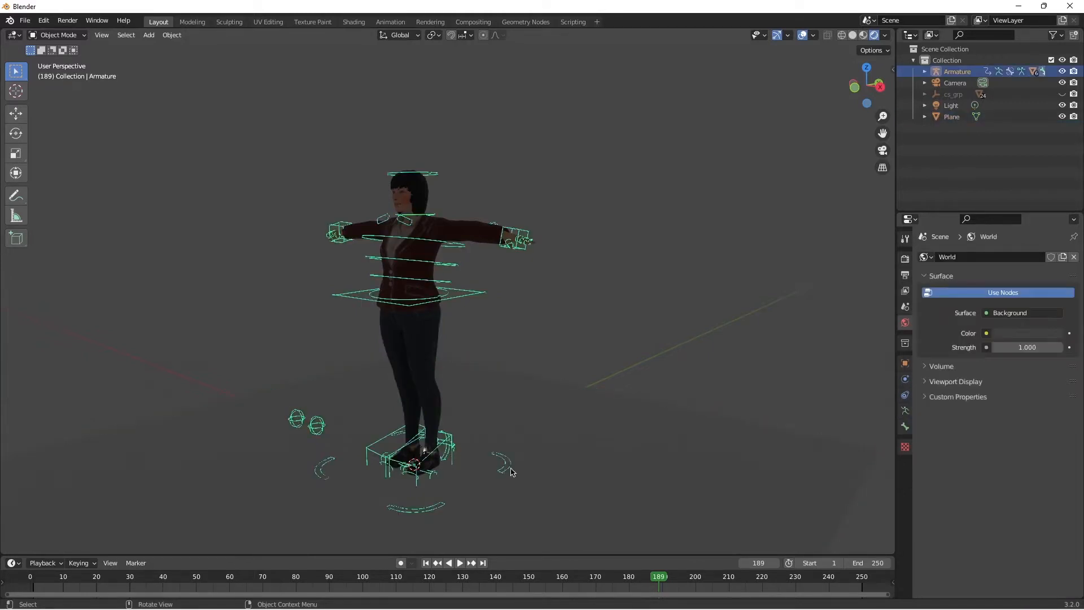
pyautogui.press('g')
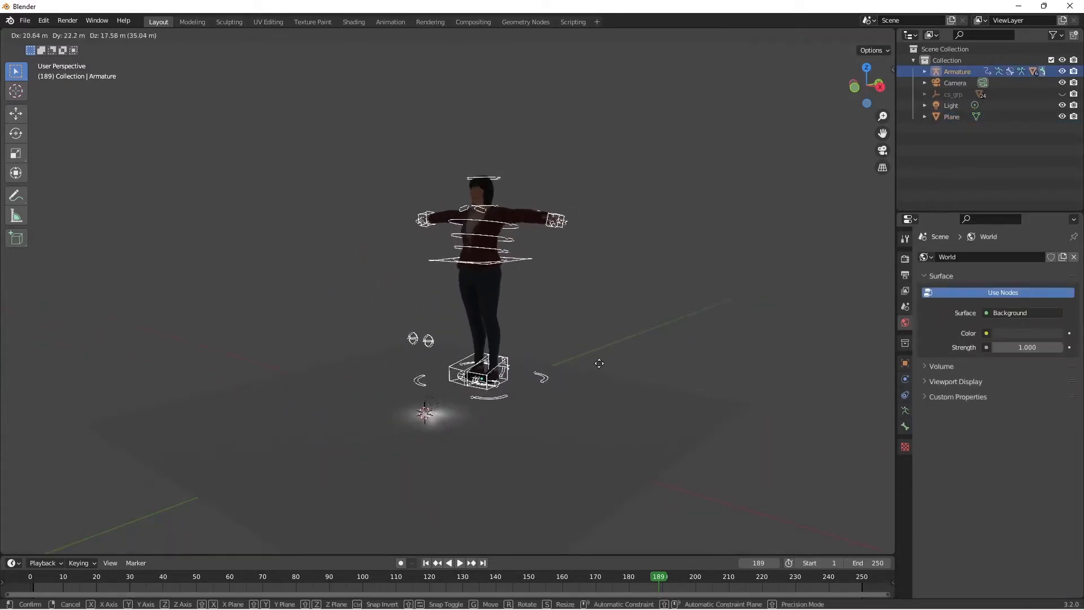
pyautogui.click(618, 361)
pyautogui.moveTo(866, 86); pyautogui.dragTo(801, 80)
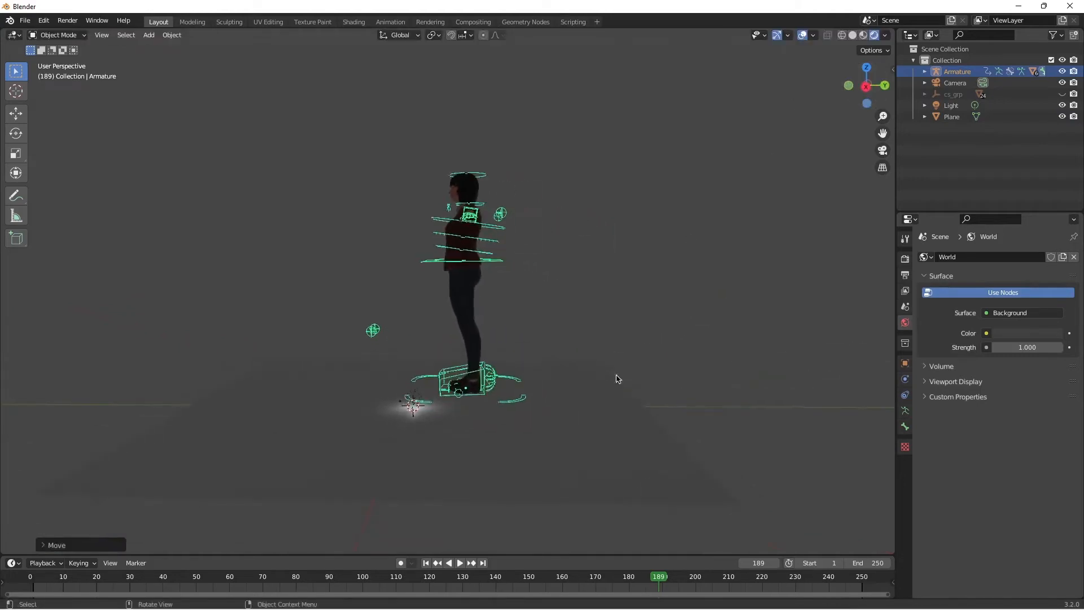
pyautogui.press('g')
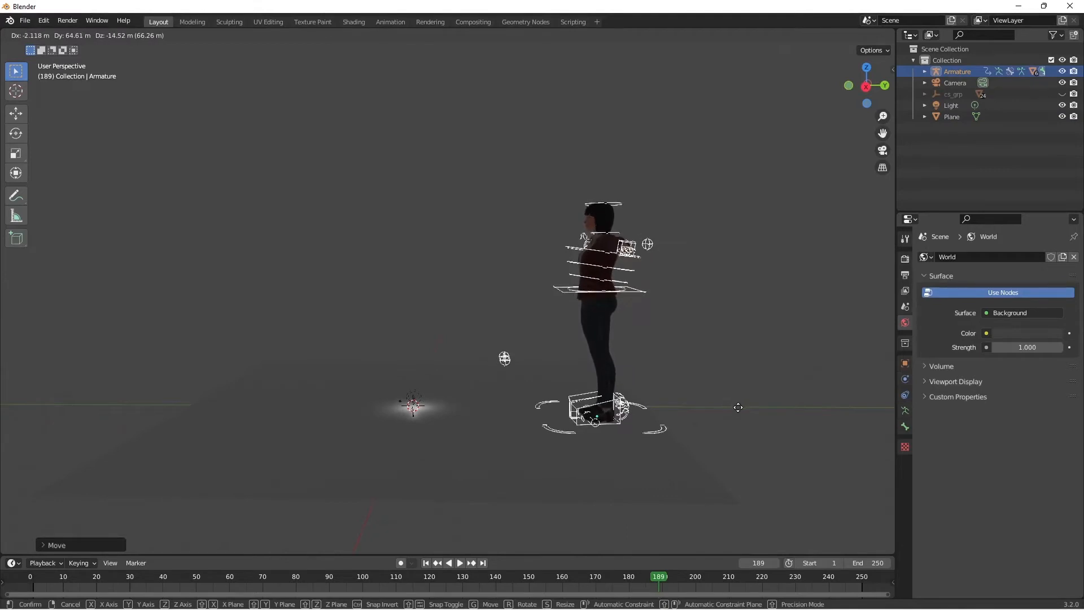
pyautogui.click(738, 408)
pyautogui.click(824, 174)
# Step: Switch the viewport to solid shading and check how the character's feet stand on the plane
pyautogui.moveTo(867, 86); pyautogui.dragTo(954, 108)
pyautogui.scroll(1, 655, 175)
pyautogui.click(585, 285)
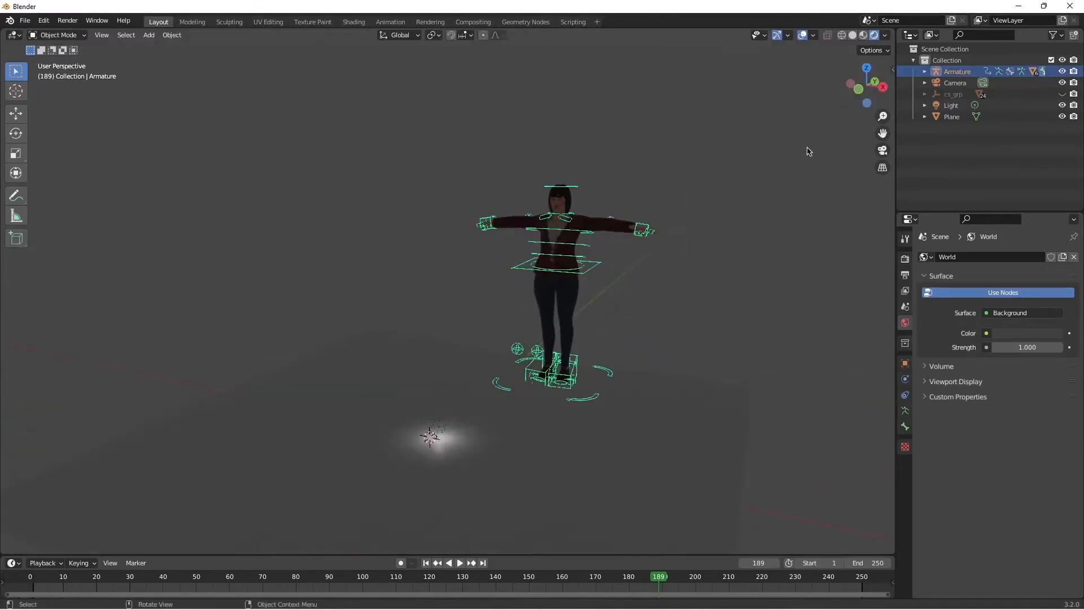
pyautogui.moveTo(865, 86); pyautogui.dragTo(862, 33)
pyautogui.click(852, 35)
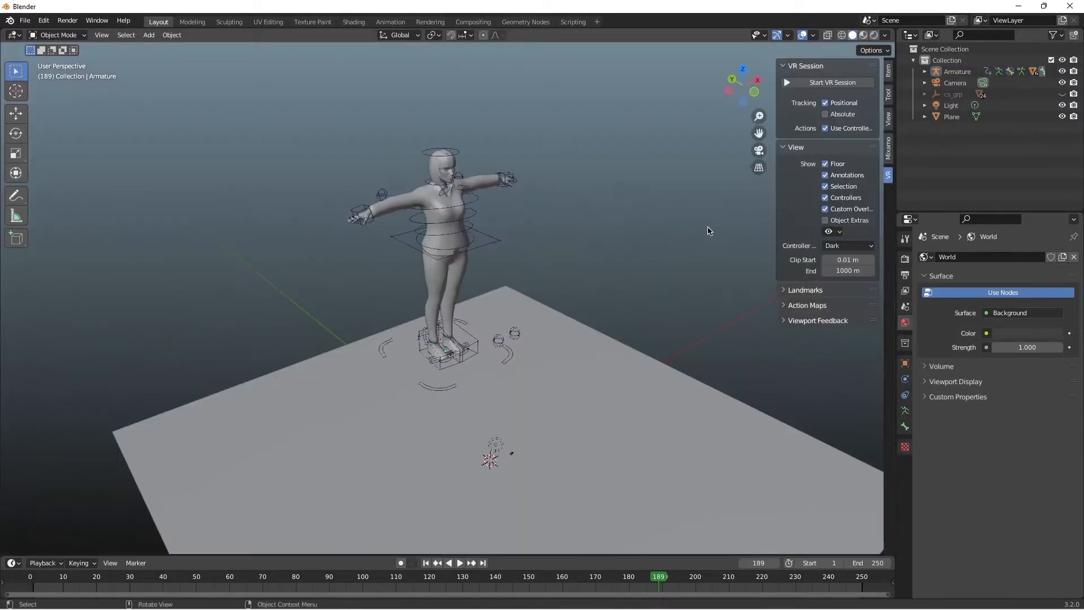
pyautogui.press('n')
pyautogui.scroll(6, 454, 191)
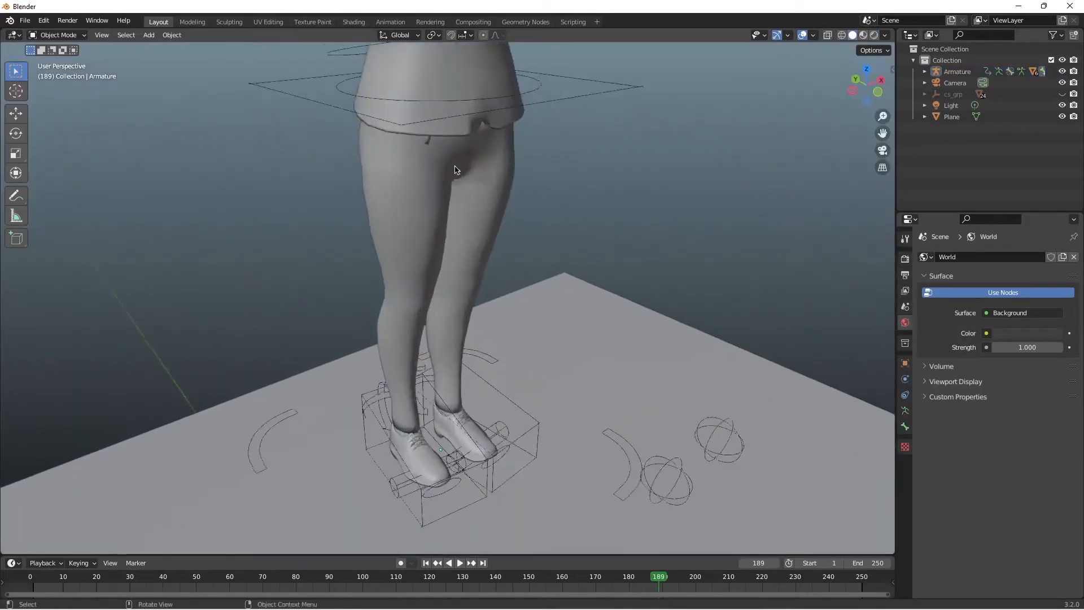
pyautogui.scroll(-4, 444, 187)
# Step: Select the character's armature and switch it to Pose Mode
pyautogui.click(429, 236)
pyautogui.scroll(-5, 428, 235)
pyautogui.click(62, 35)
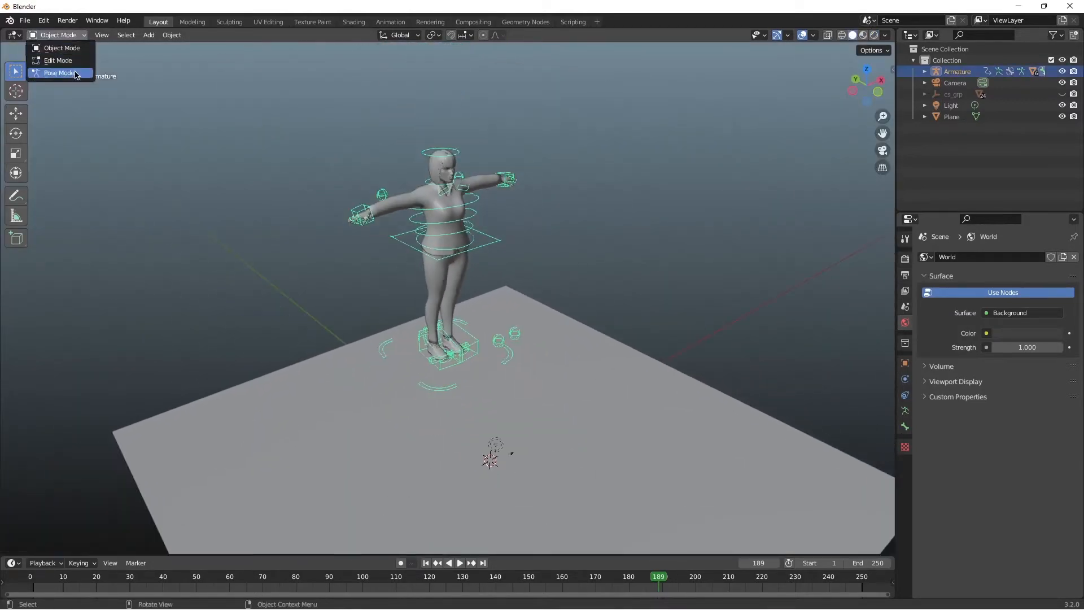
pyautogui.click(60, 75)
pyautogui.click(59, 35)
pyautogui.click(56, 73)
# Step: Try raising the right hand's IK control outward and undo the move
pyautogui.click(372, 216)
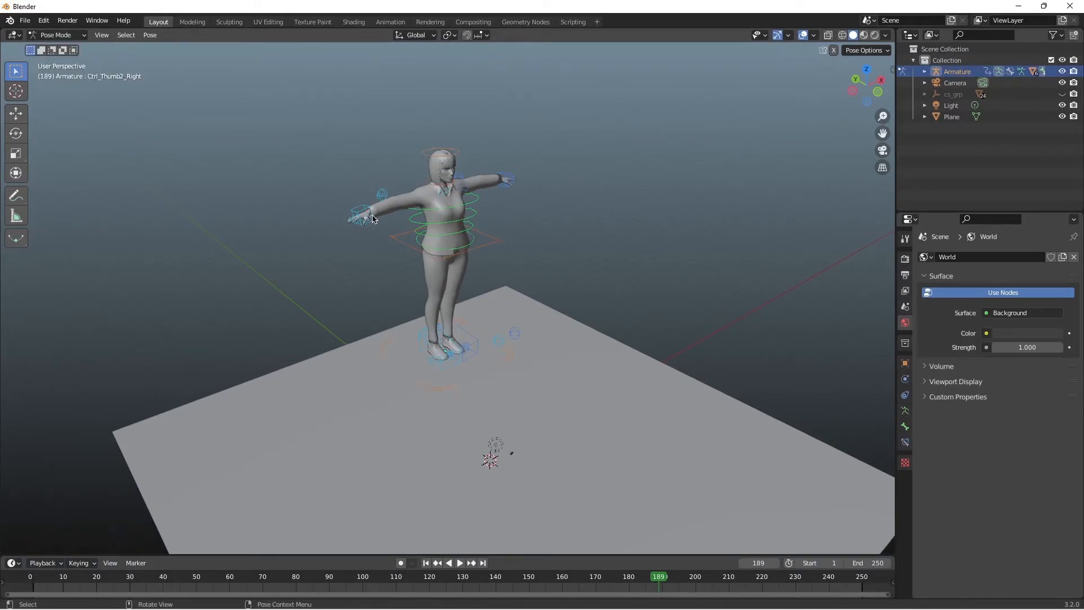
pyautogui.click(363, 211)
pyautogui.press('g')
pyautogui.click(331, 183)
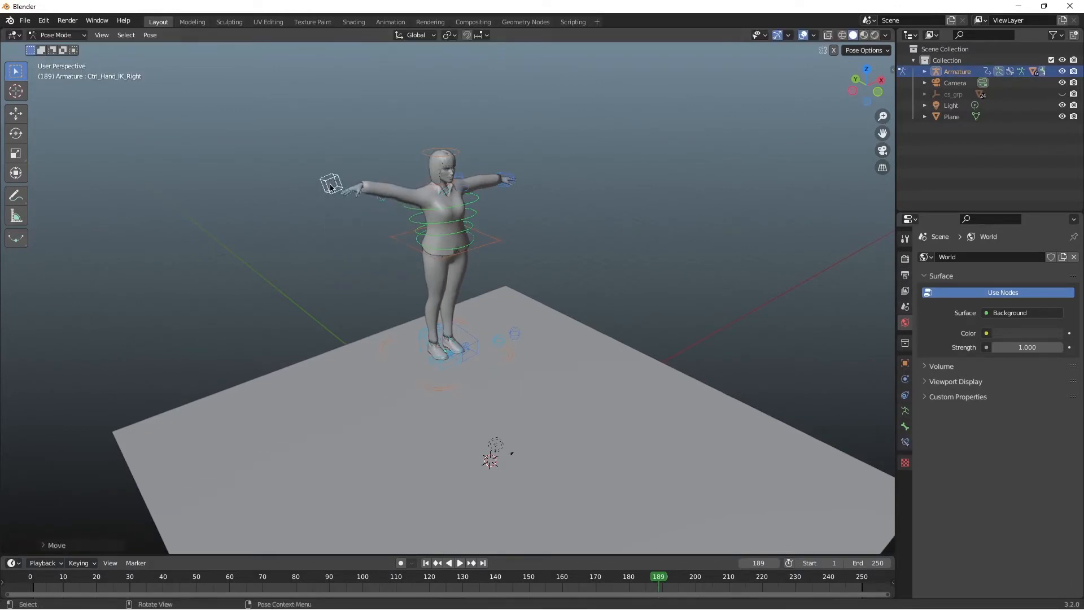
pyautogui.hotkey('ctrl', 'z')
# Step: Try swinging the right leg up sideways with its foot IK control and undo the move
pyautogui.click(510, 185)
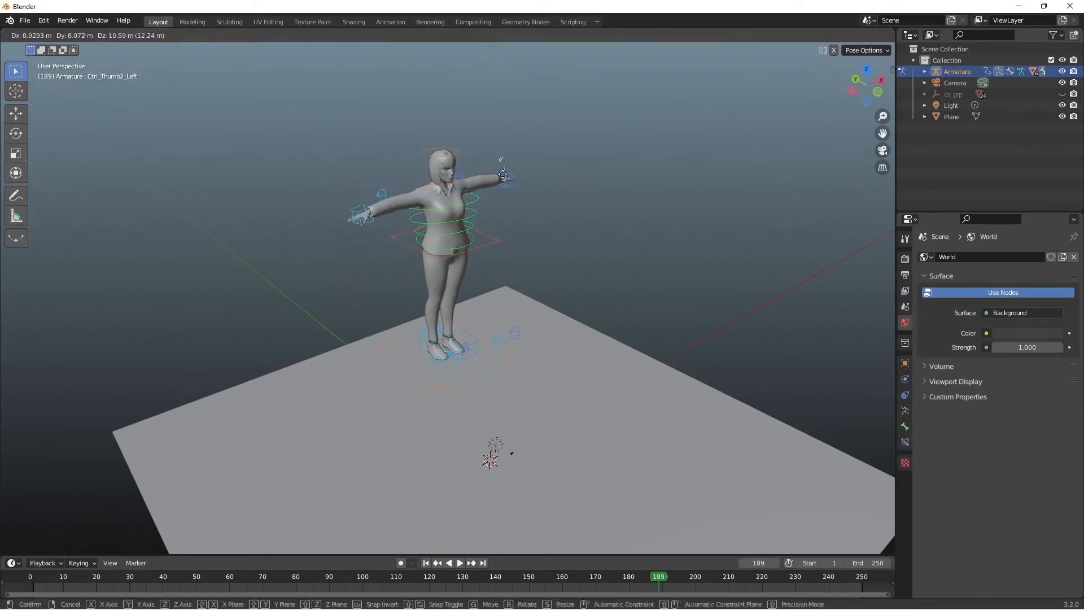
pyautogui.click(453, 355)
pyautogui.press('g')
pyautogui.click(487, 299)
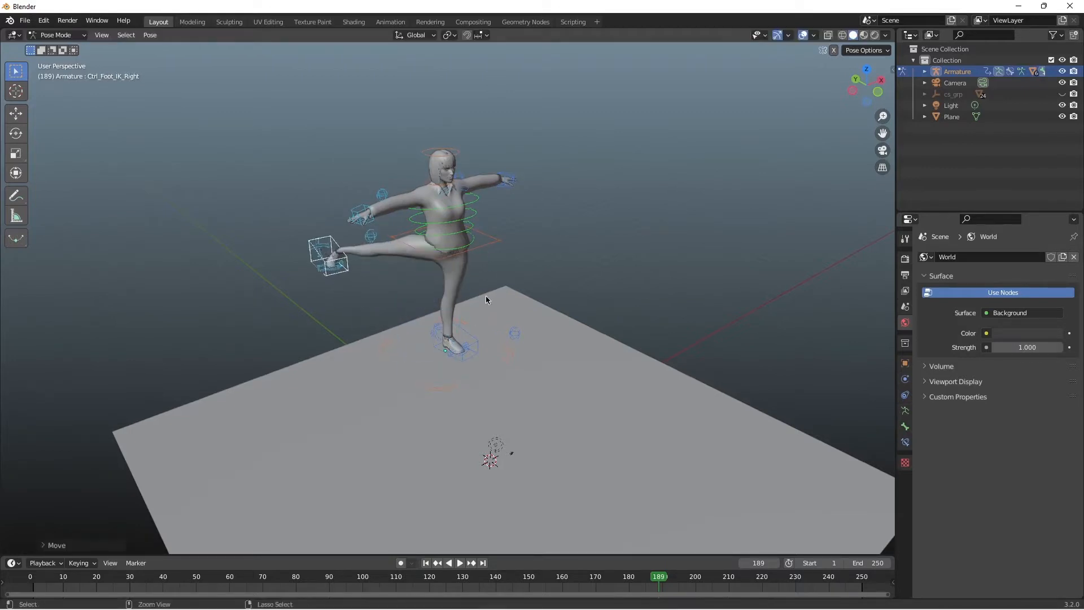
pyautogui.hotkey('ctrl', 'z')
# Step: Turn on auto keying and record the right hand IK control's starting pose at frame 0
pyautogui.moveTo(487, 299); pyautogui.dragTo(518, 189, button='middle')
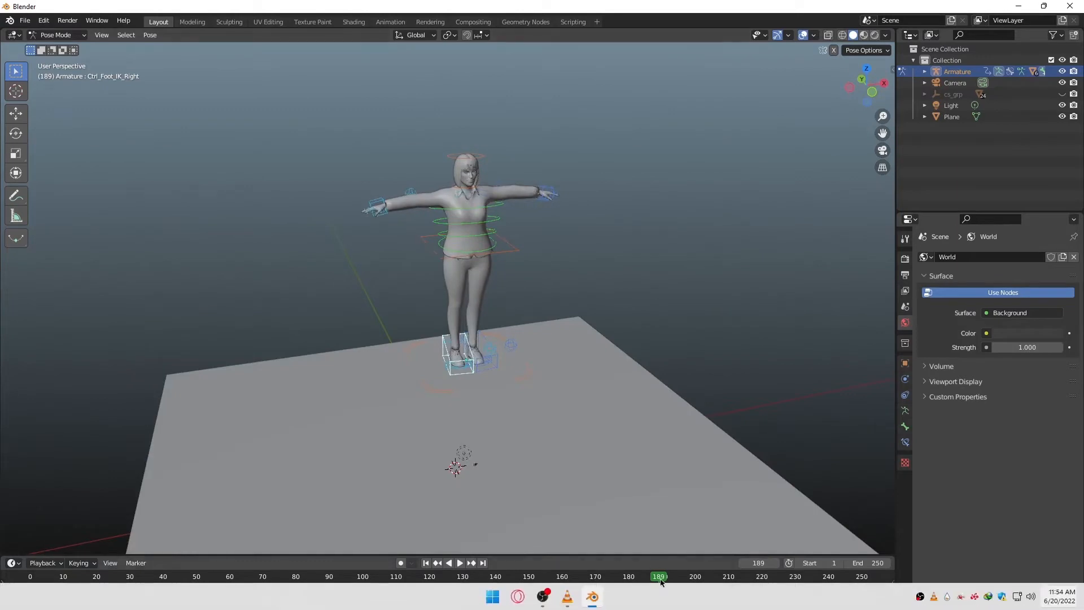
pyautogui.hotkey('shift', 'Left')
pyautogui.press('space')
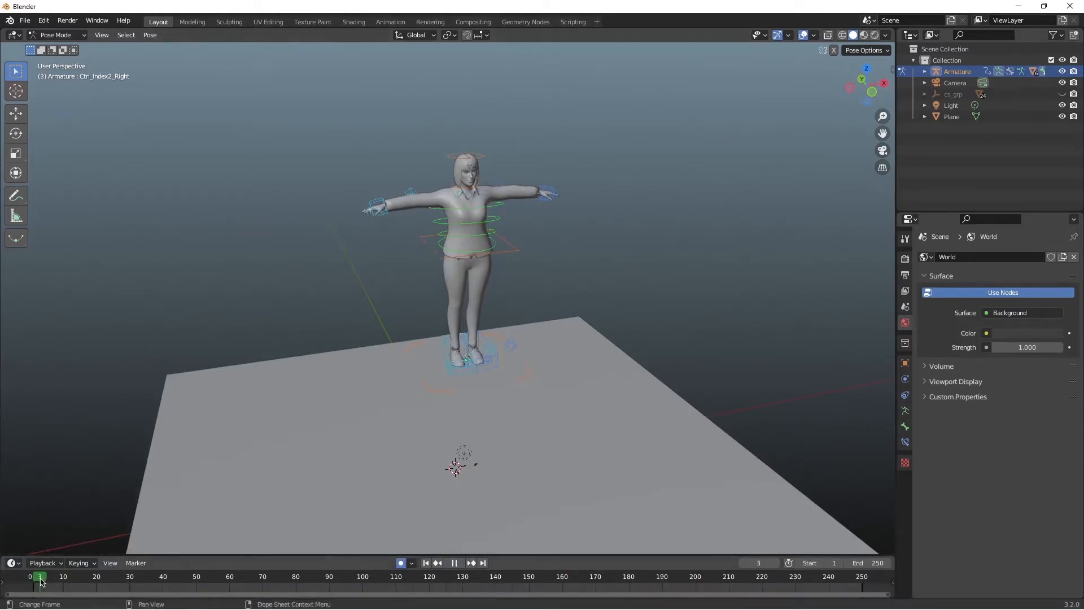
pyautogui.press('g')
pyautogui.click(389, 210)
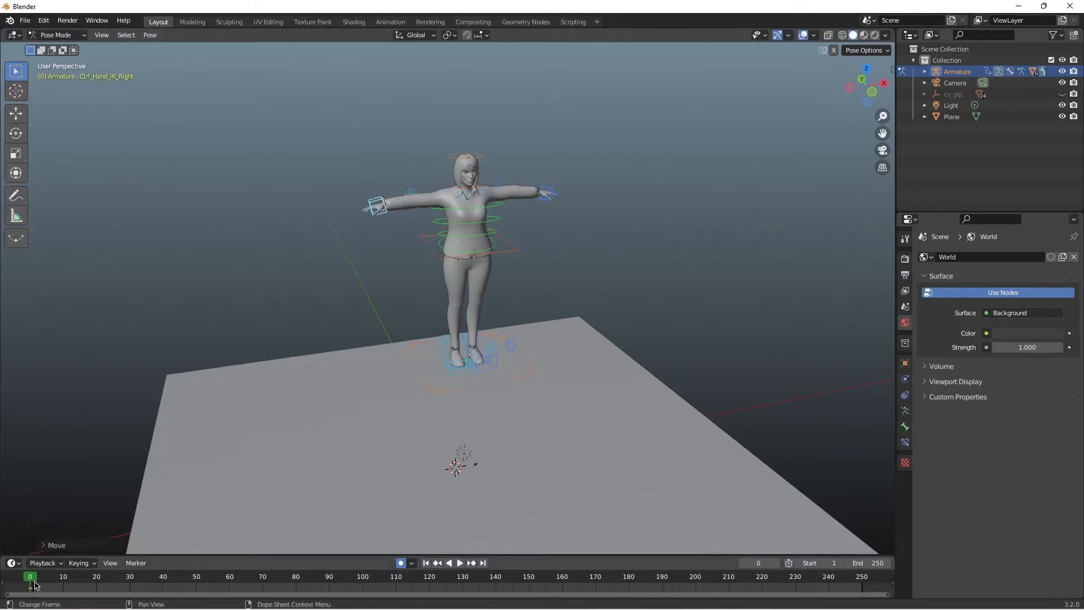
# Step: Lower the right hand IK control to the character's side at frame 8 and keyframe it
pyautogui.press('g')
pyautogui.click(407, 299)
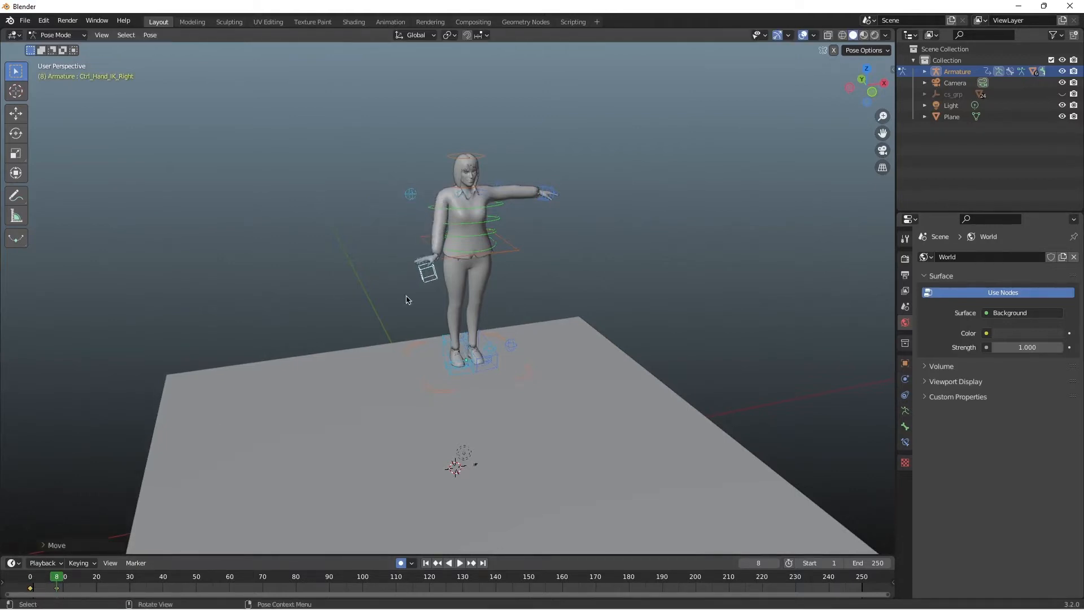
pyautogui.press('i')
# Step: Try lowering the left hand IK control and re-keying the right hand at frame 14, play back the arm motion, and undo the changes
pyautogui.press('space')
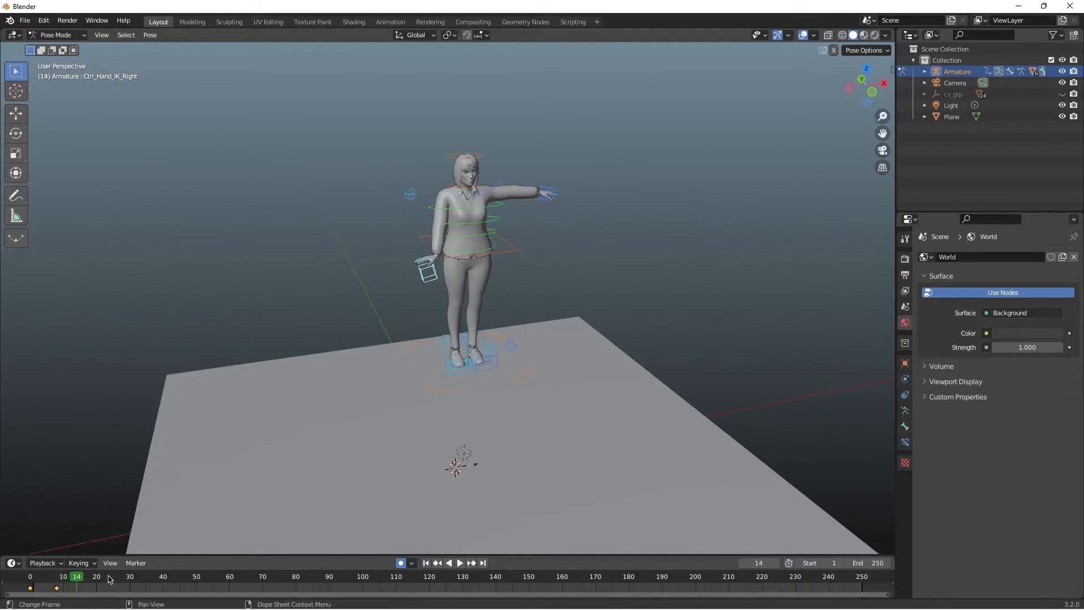
pyautogui.press('g')
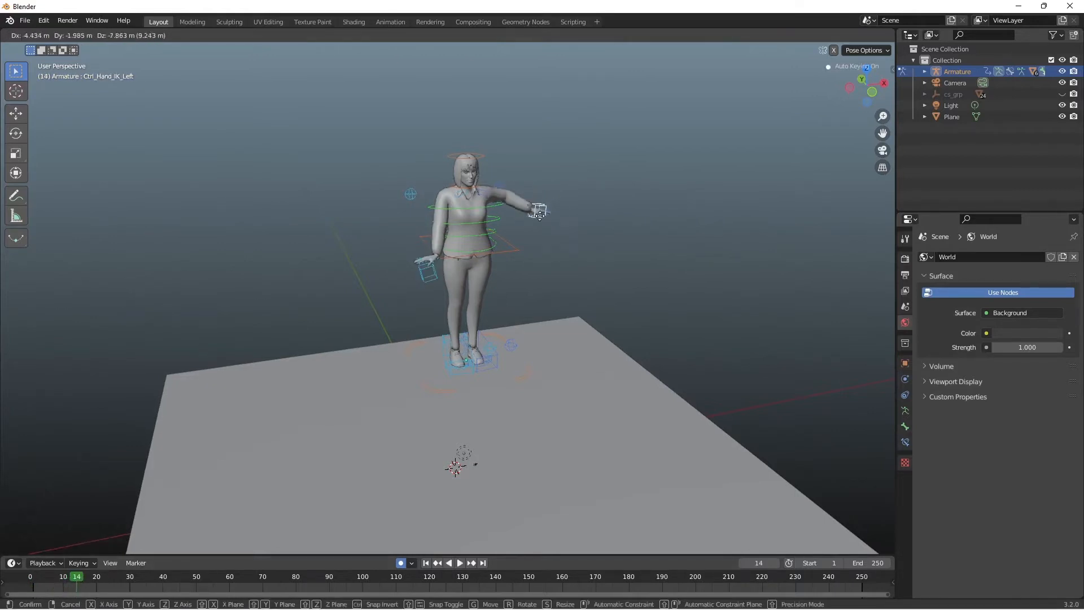
pyautogui.click(515, 261)
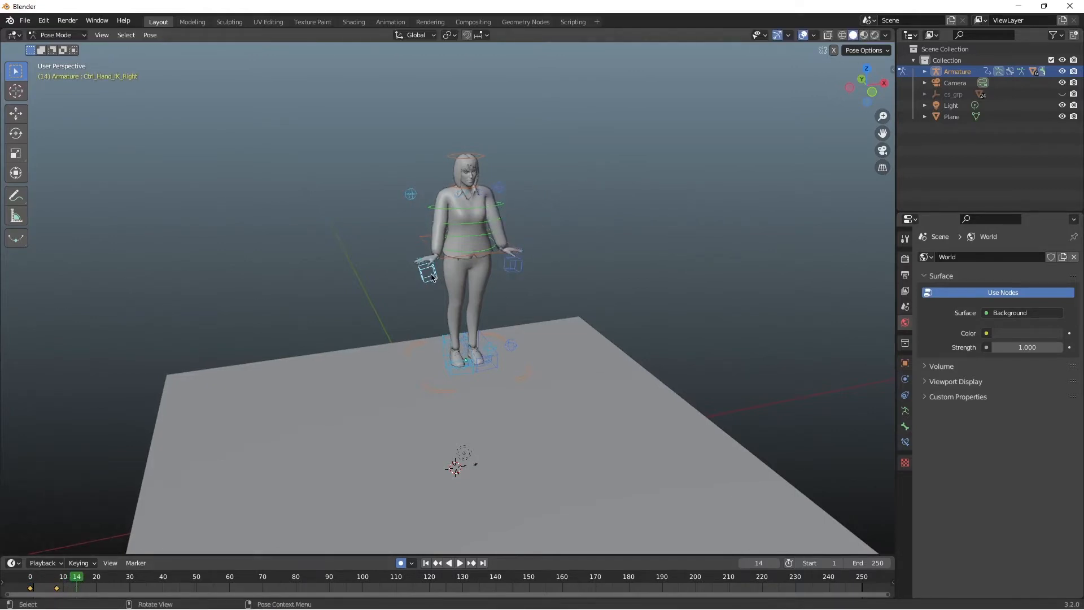
pyautogui.press('g')
pyautogui.click(427, 274)
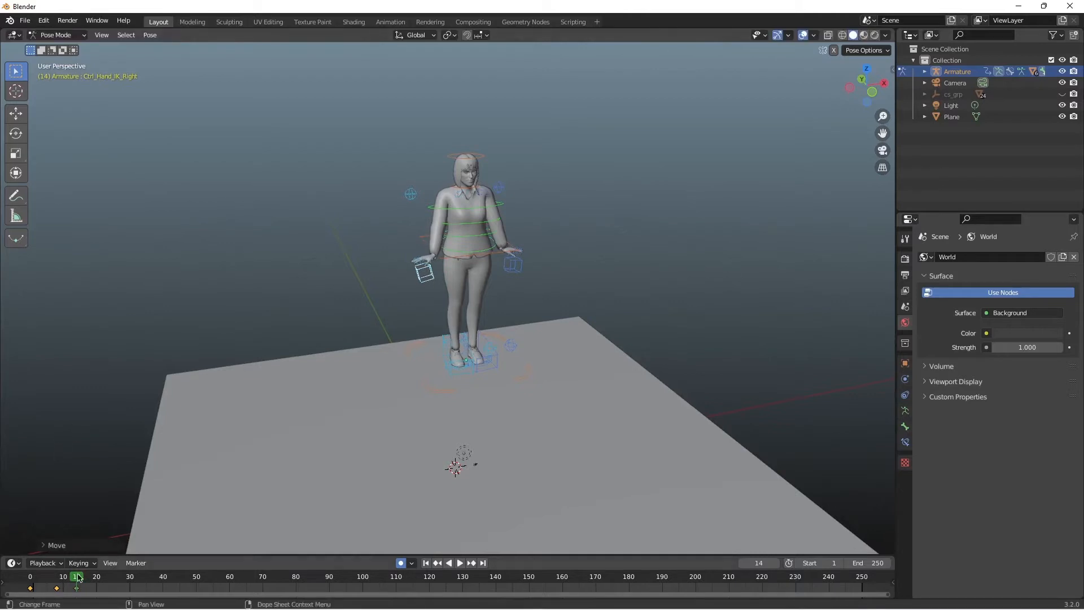
pyautogui.moveTo(79, 578); pyautogui.dragTo(30, 577)
pyautogui.press('space')
pyautogui.press('space')
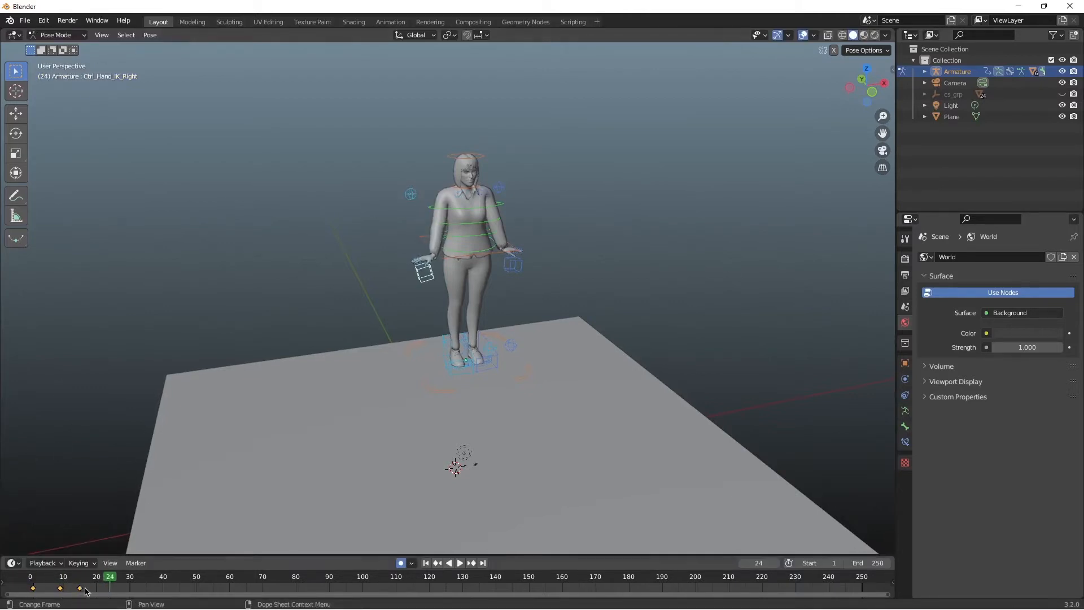
pyautogui.hotkey('ctrl', 'z')
pyautogui.hotkey('ctrl', 'z')
pyautogui.hotkey('ctrl', 'z')
pyautogui.hotkey('ctrl', 'z')
pyautogui.hotkey('ctrl', 'z')
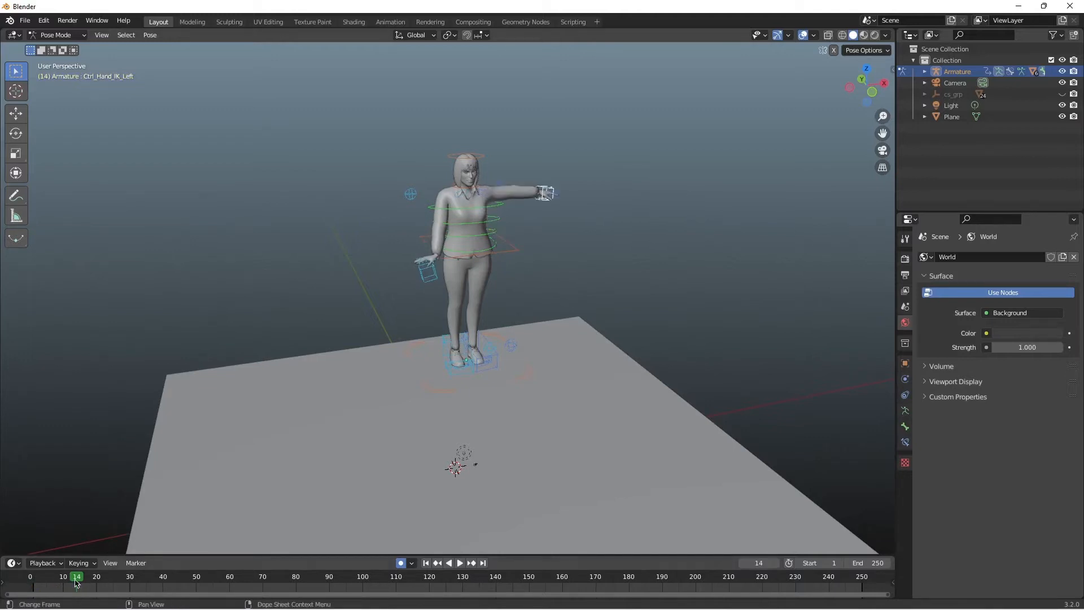
# Step: Keyframe the left hand IK control's starting pose at frame 0, lower it to the character's side, and play back the motion
pyautogui.moveTo(76, 581); pyautogui.dragTo(29, 578)
pyautogui.press('g')
pyautogui.click(521, 294)
pyautogui.press('space')
pyautogui.press('space')
pyautogui.press('space')
pyautogui.press('space')
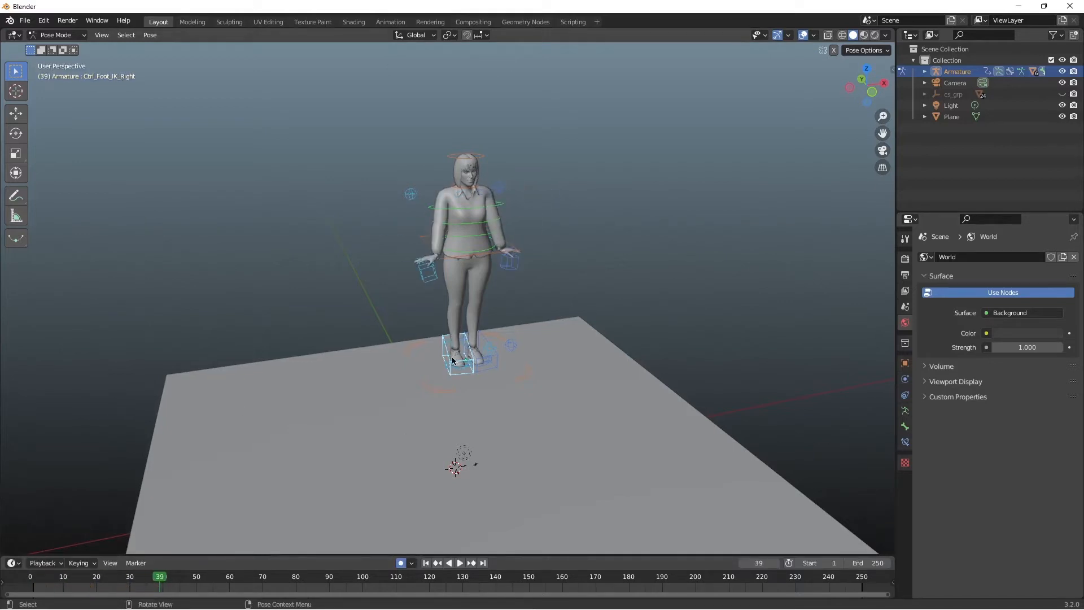
# Step: Try lifting the right leg sideways with its foot IK control at frame 39 and undo the move
pyautogui.moveTo(452, 359); pyautogui.dragTo(422, 319)
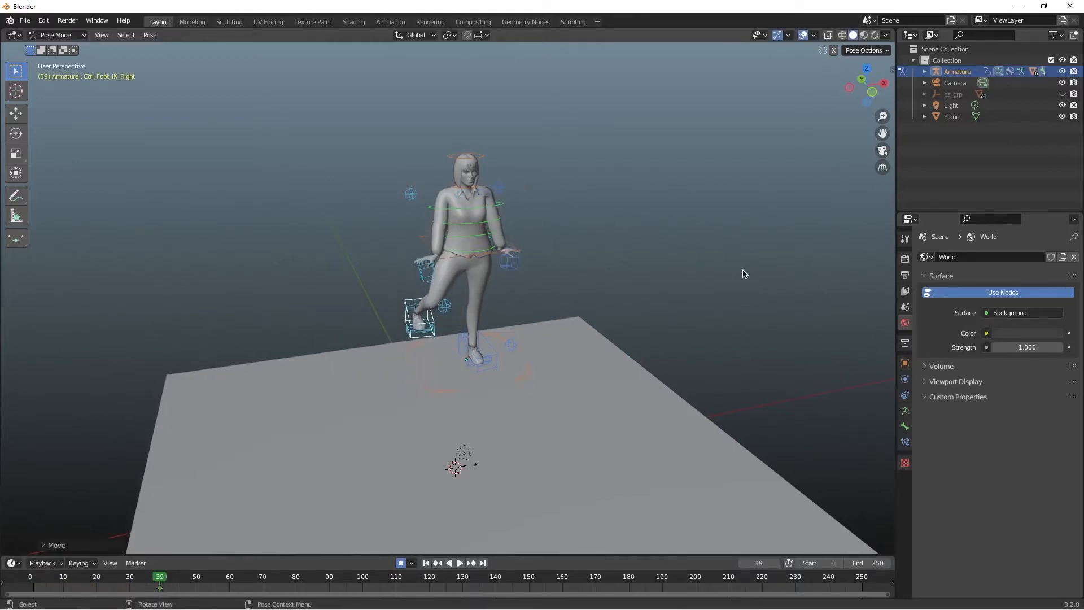
pyautogui.moveTo(863, 87); pyautogui.dragTo(844, 89)
pyautogui.hotkey('ctrl', 'z')
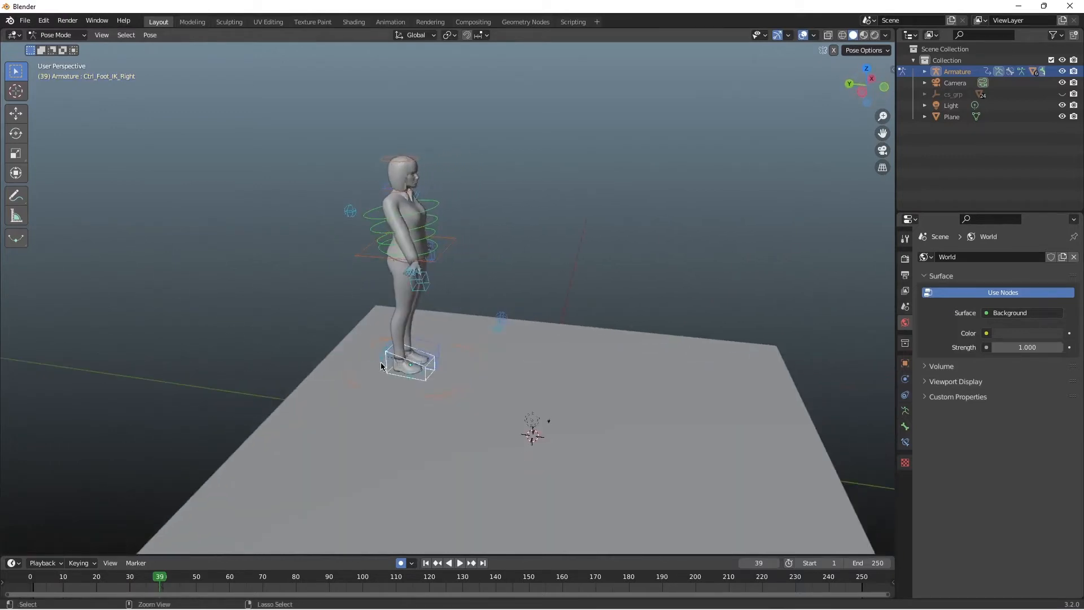
# Step: Try stepping the right foot IK control forward at frame 39 and scrub through the motion
pyautogui.press('g')
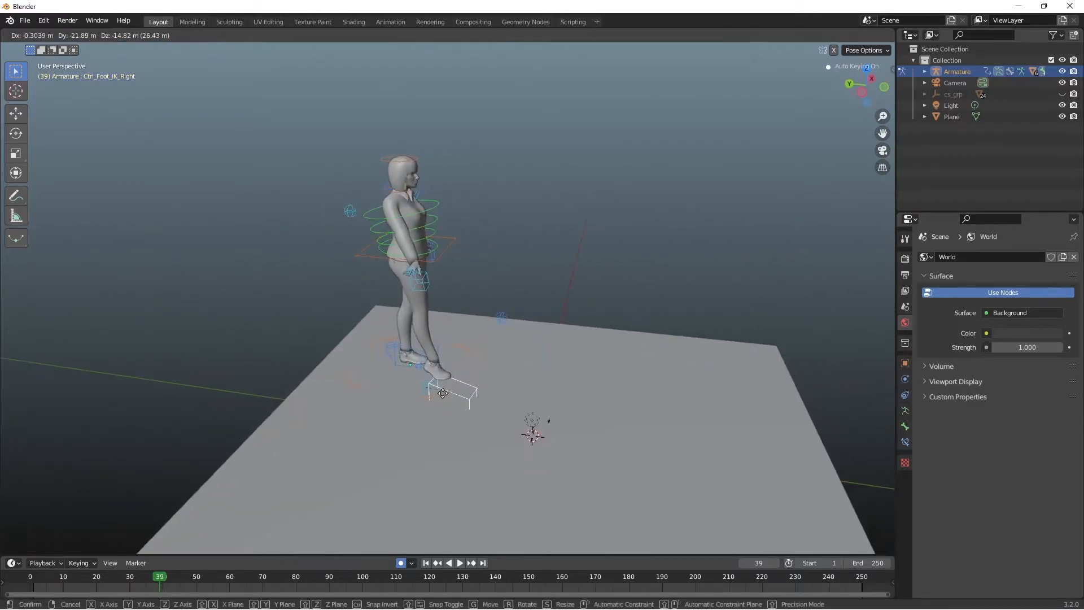
pyautogui.click(419, 387)
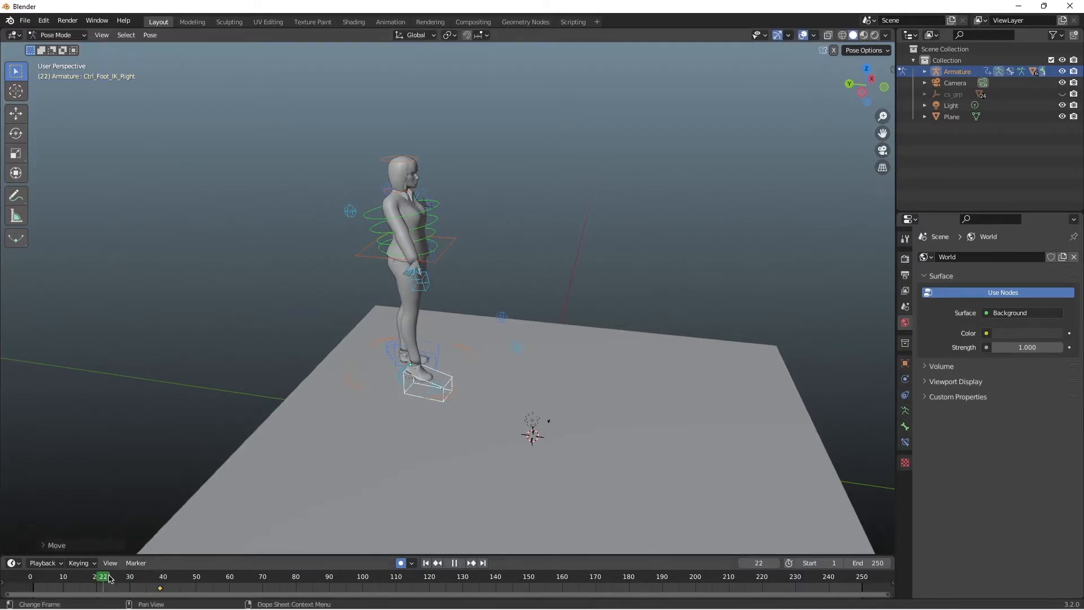
pyautogui.moveTo(109, 577); pyautogui.dragTo(161, 577)
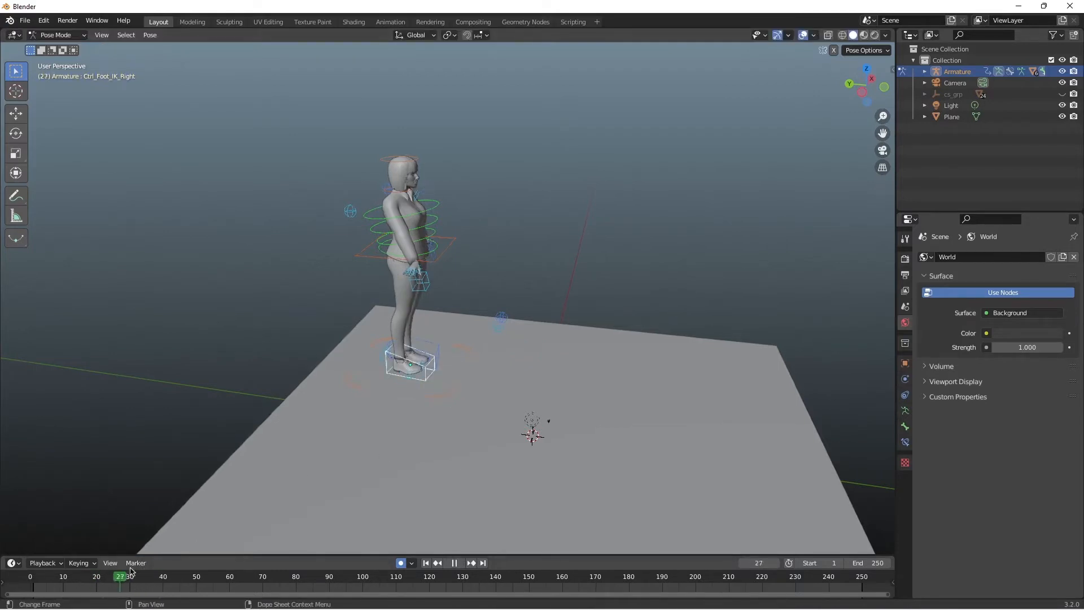
# Step: Keyframe the right foot IK control's standing pose at frame 35 and move it forward into a step at frame 42
pyautogui.press('g')
pyautogui.click(288, 470)
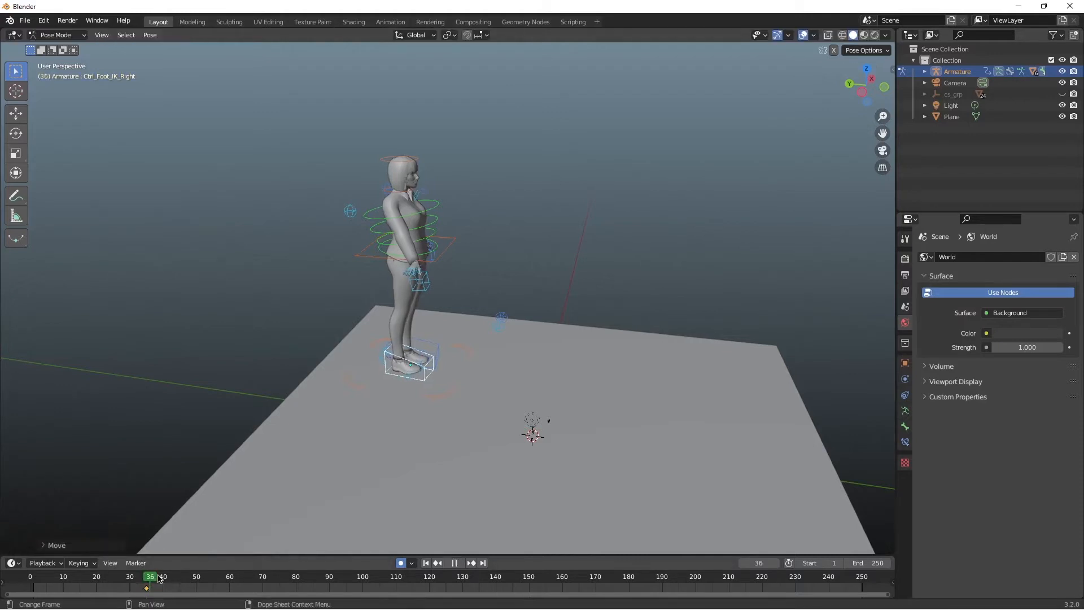
pyautogui.moveTo(159, 577); pyautogui.dragTo(170, 577)
pyautogui.press('g')
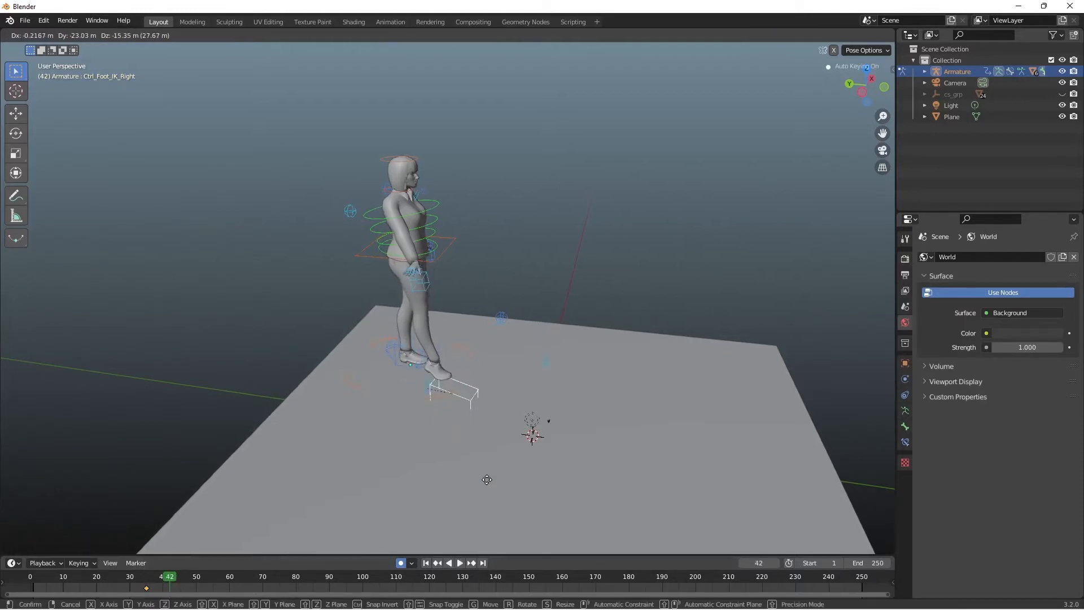
pyautogui.click(486, 484)
pyautogui.press('g')
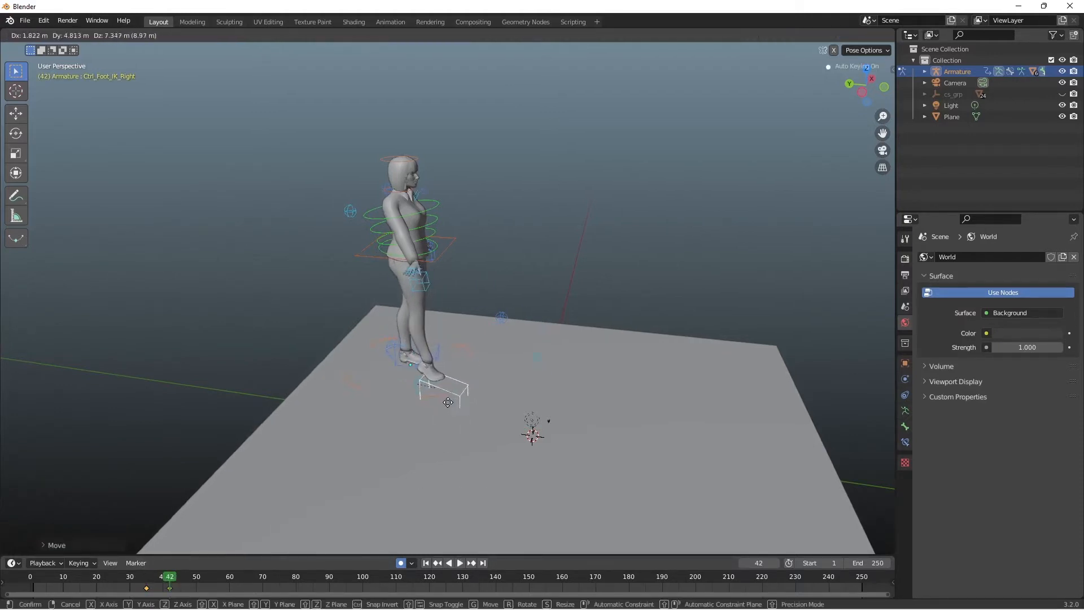
pyautogui.click(466, 404)
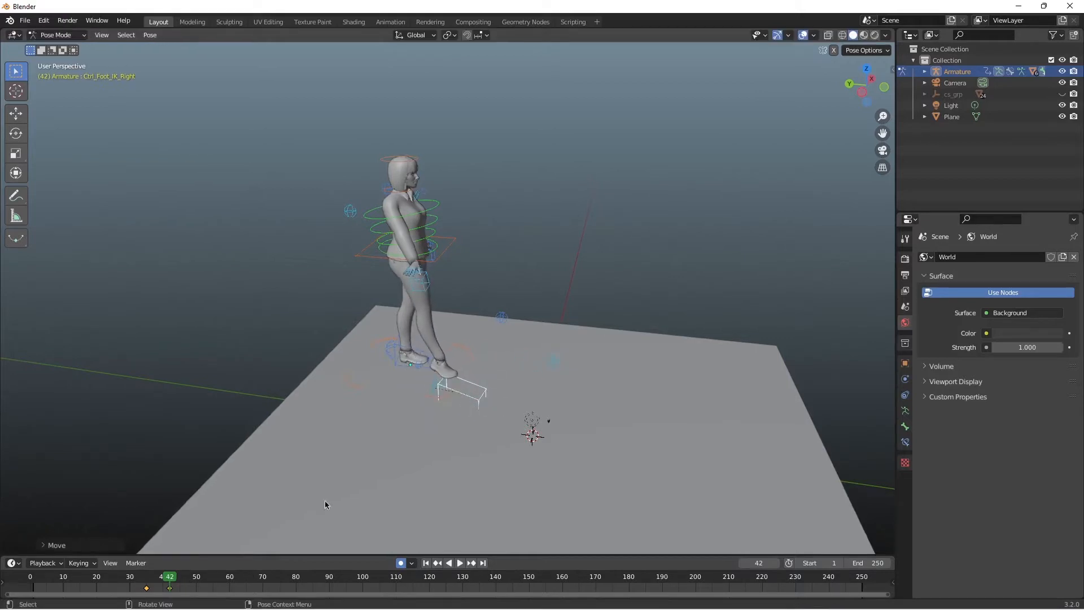
# Step: Keyframe the left foot IK control's standing pose at frame 48 and move it forward beside the right foot at frame 55
pyautogui.moveTo(169, 577)
pyautogui.mouseDown()
pyautogui.moveTo(150, 577)
pyautogui.moveTo(190, 577)
pyautogui.mouseUp()
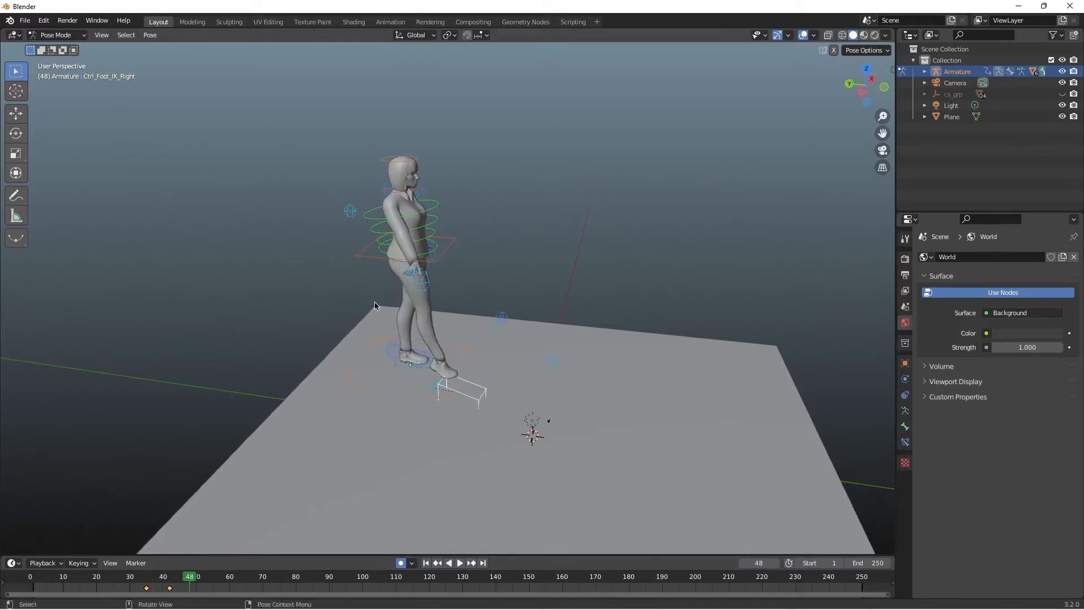
pyautogui.press('g')
pyautogui.click(360, 397)
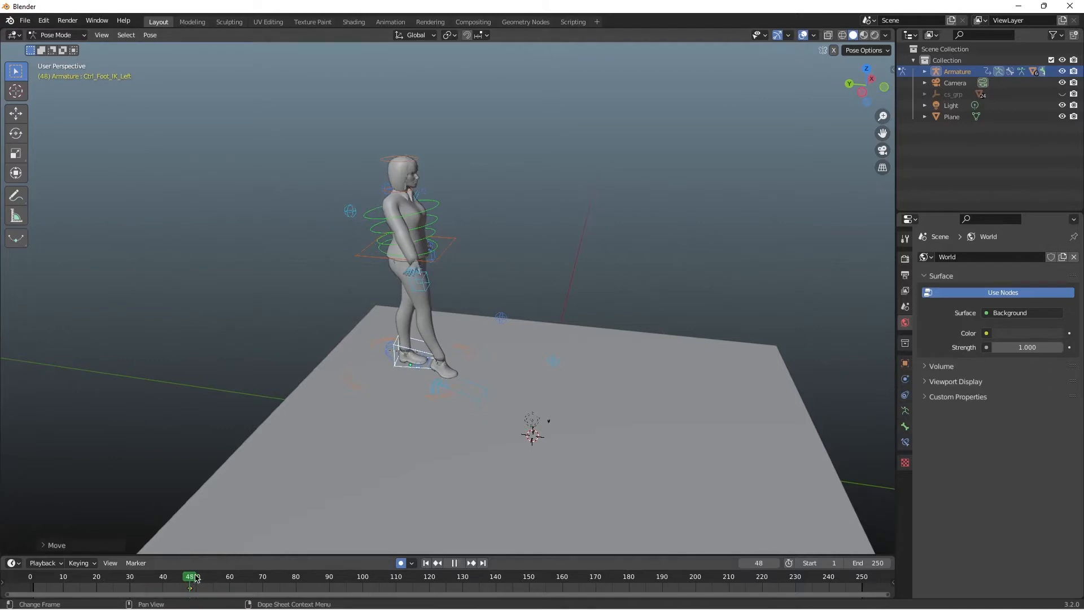
pyautogui.press('g')
pyautogui.click(399, 289)
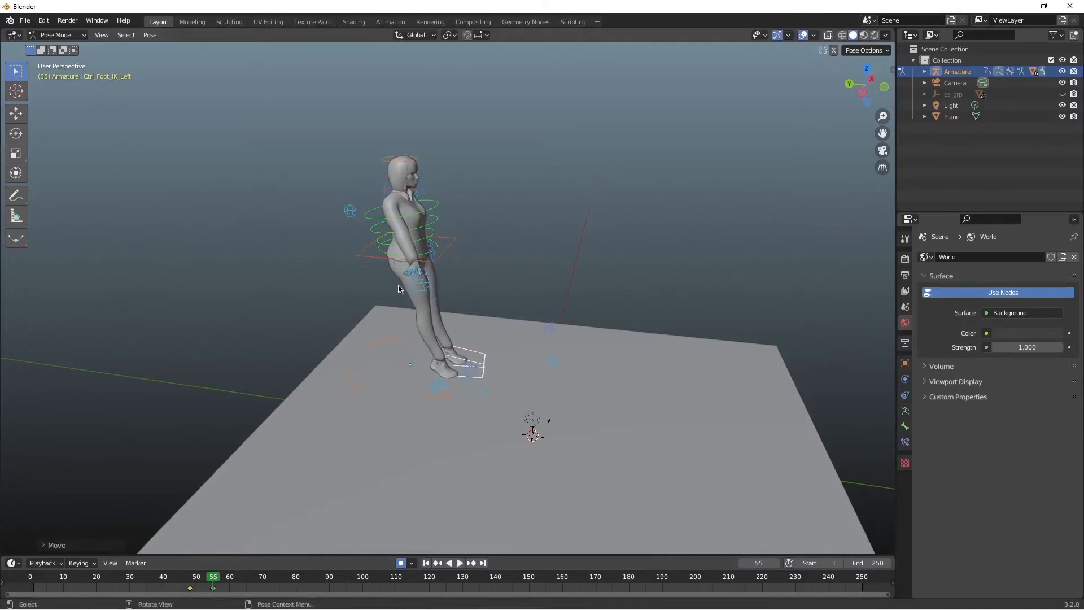
# Step: Keyframe the hips control at frame 55 and move it forward over the feet at frame 60
pyautogui.click(362, 257)
pyautogui.press('g')
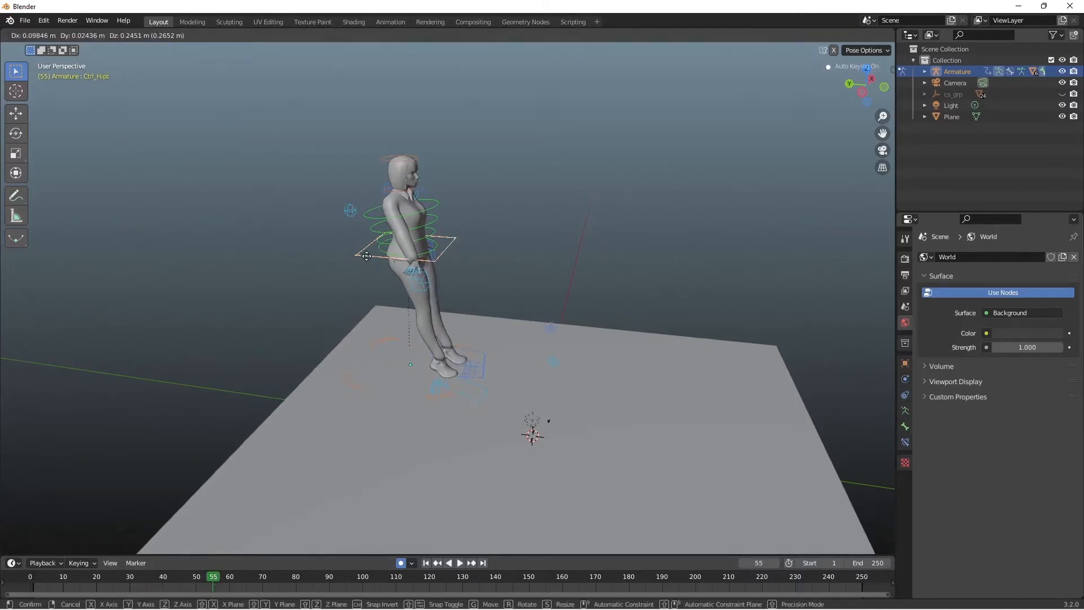
pyautogui.click(365, 256)
pyautogui.press('g')
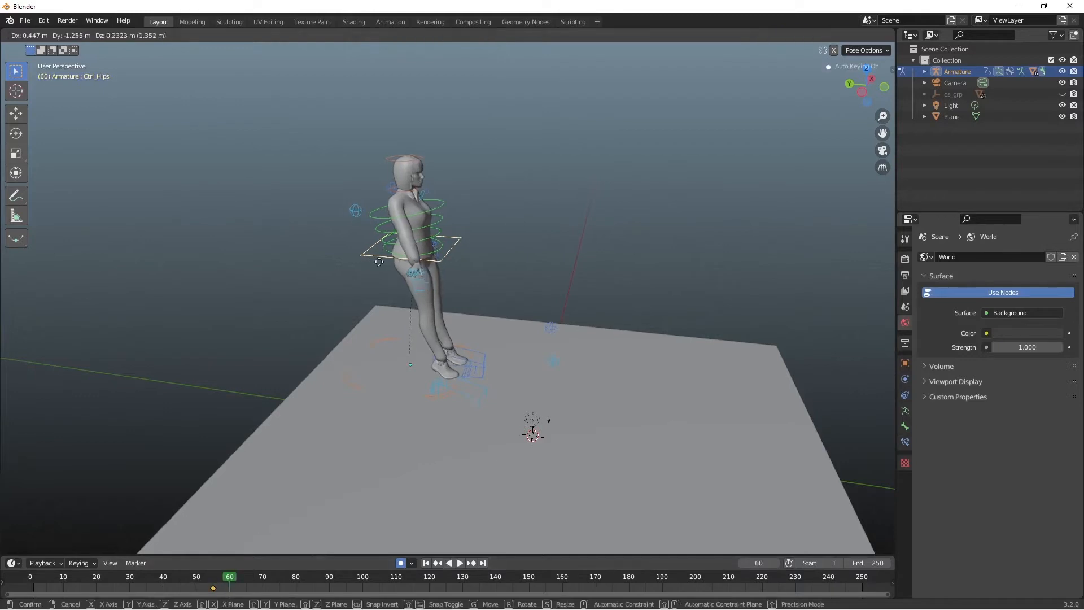
pyautogui.click(406, 277)
# Step: Shift the hips control's frame 60 keyframe to frame 75 and replay the stepping motion from the other side
pyautogui.moveTo(230, 577); pyautogui.dragTo(28, 578)
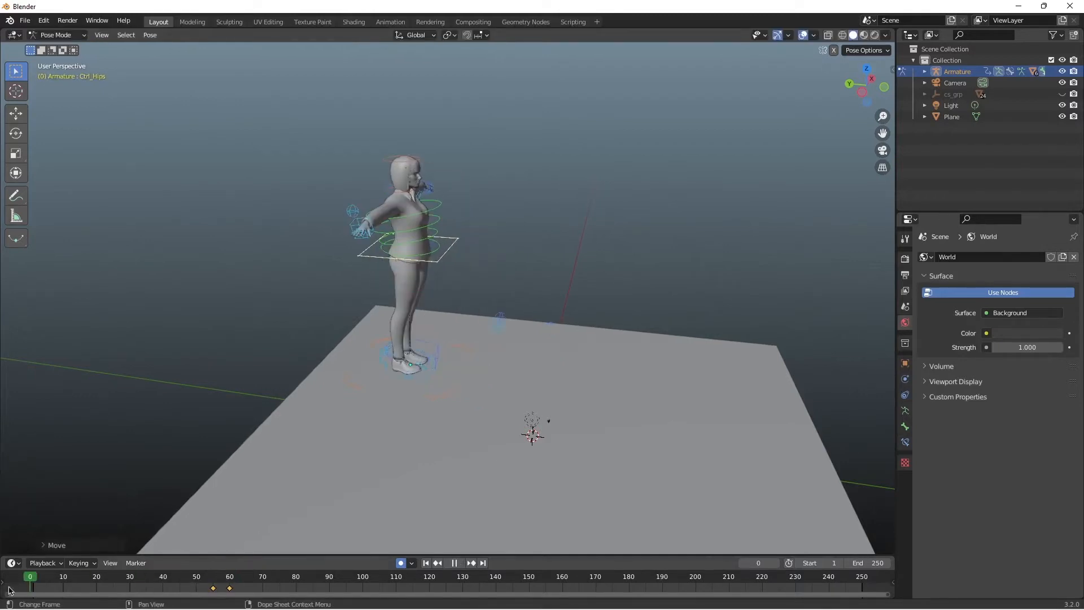
pyautogui.moveTo(812, 178); pyautogui.dragTo(619, 186, button='middle')
pyautogui.press('space')
pyautogui.press('space')
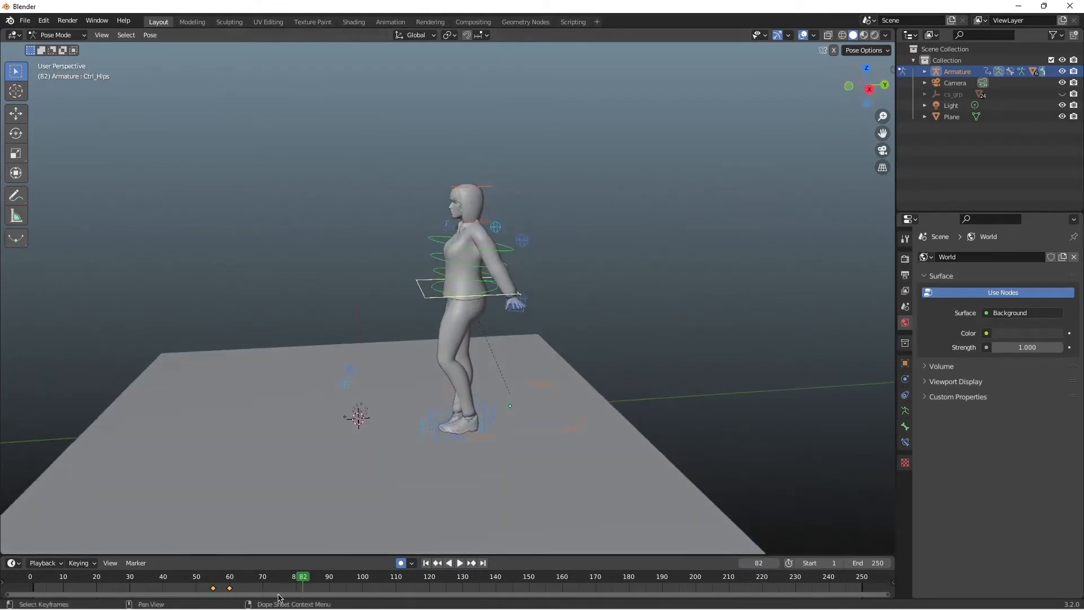
pyautogui.moveTo(299, 578); pyautogui.dragTo(155, 574)
pyautogui.press('space')
pyautogui.press('space')
pyautogui.press('space')
pyautogui.press('space')
pyautogui.moveTo(319, 577); pyautogui.dragTo(175, 576)
pyautogui.press('space')
# Step: Try moving the hips control forward at frame 43, and move the left foot roll control and undo that move
pyautogui.press('g')
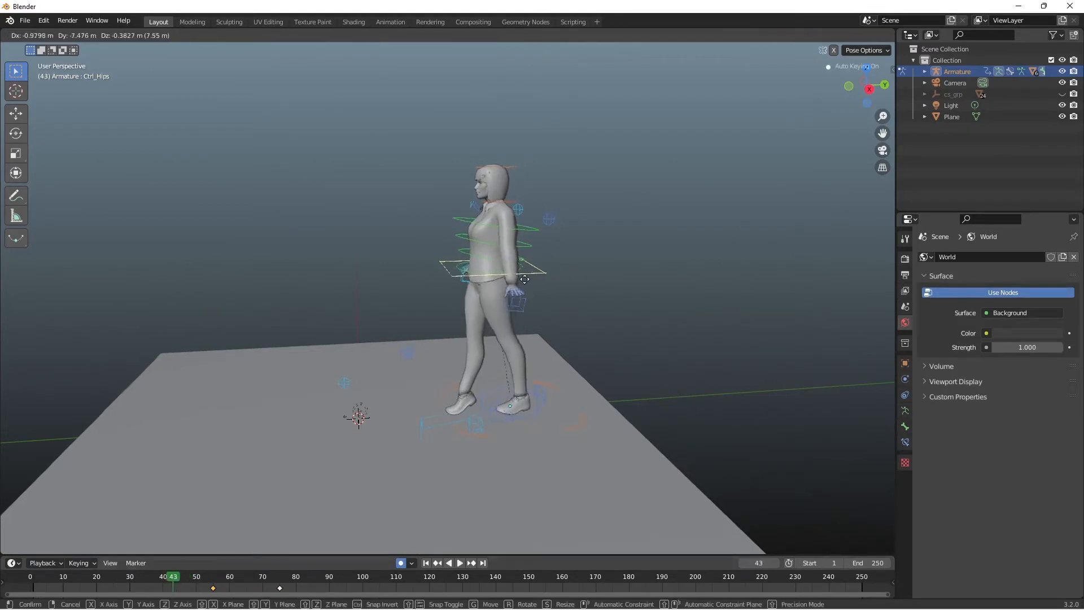
pyautogui.click(516, 292)
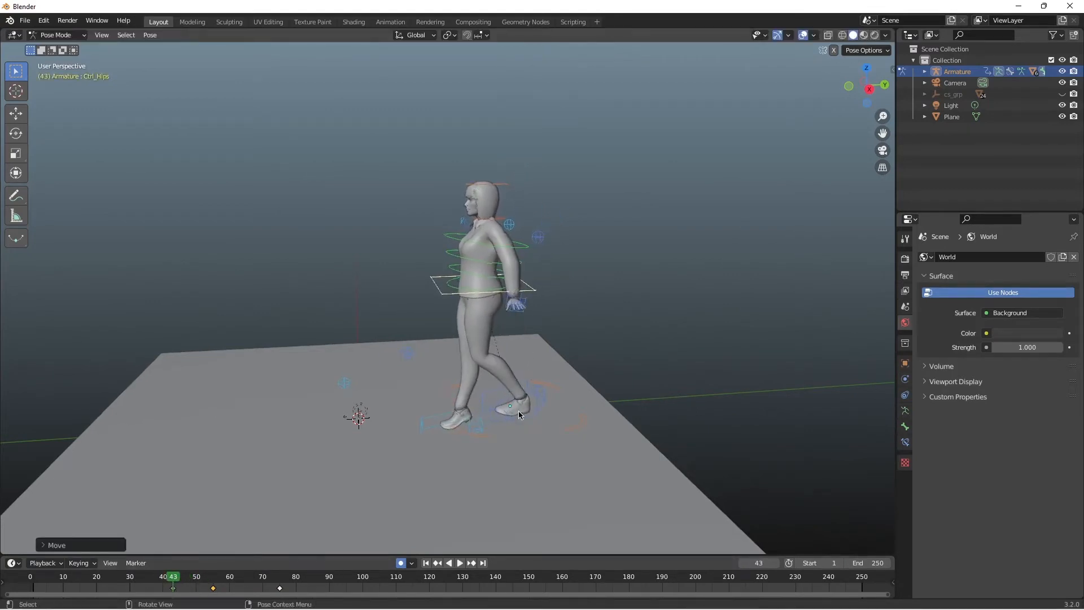
pyautogui.click(510, 419)
pyautogui.click(541, 402)
pyautogui.press('g')
pyautogui.click(526, 401)
pyautogui.hotkey('ctrl', 'z')
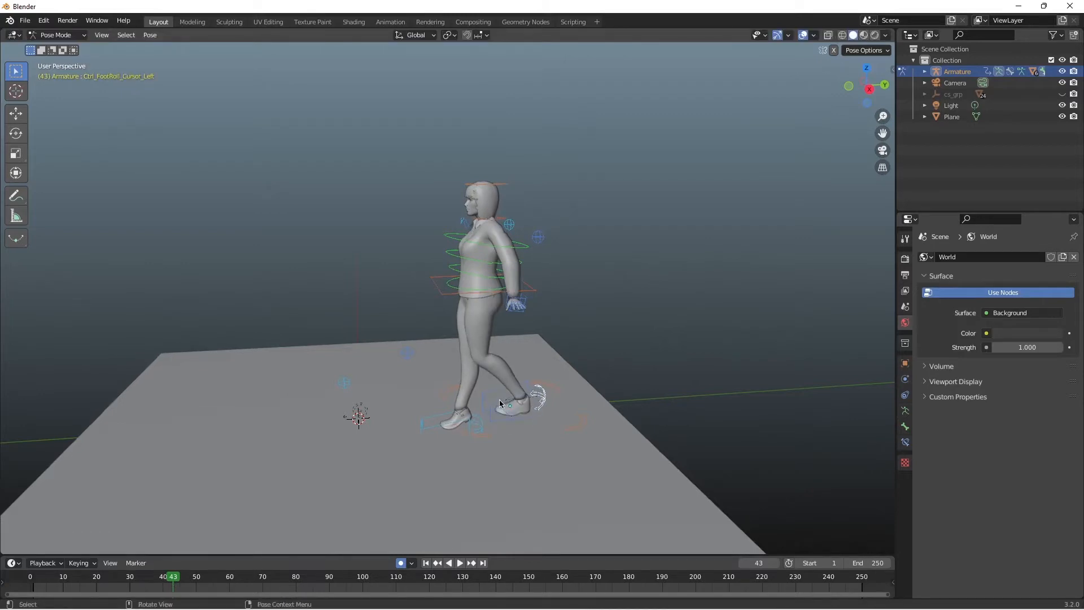
# Step: Try repositioning the left foot IK control at frame 43, play back the animation, and undo the change
pyautogui.click(499, 402)
pyautogui.hotkey('shift', 'Left')
pyautogui.press('space')
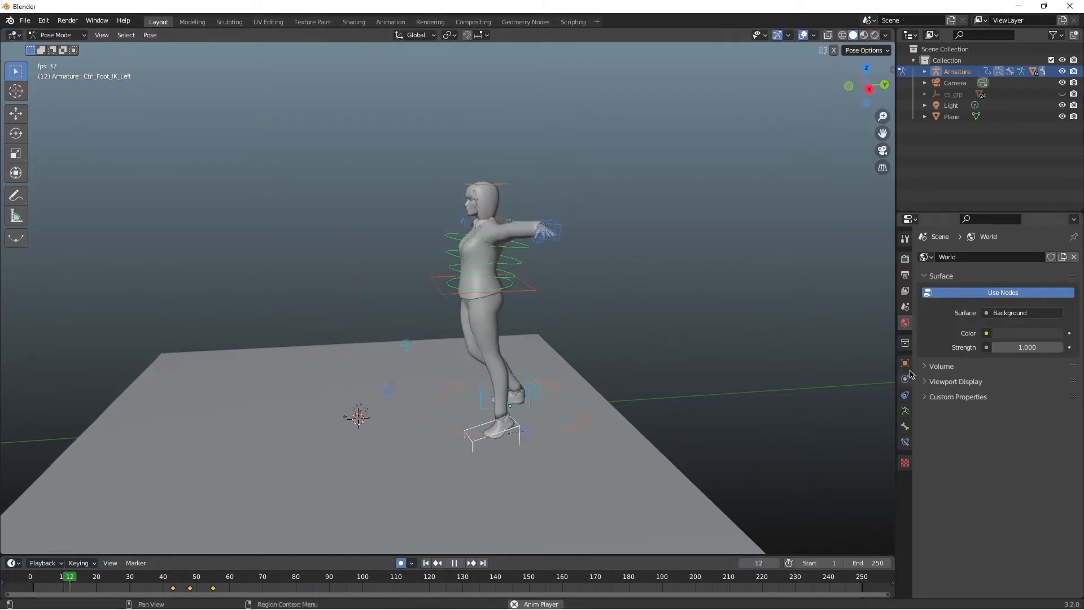
pyautogui.press('space')
pyautogui.hotkey('ctrl', 'z')
pyautogui.hotkey('ctrl', 'z')
pyautogui.hotkey('ctrl', 'z')
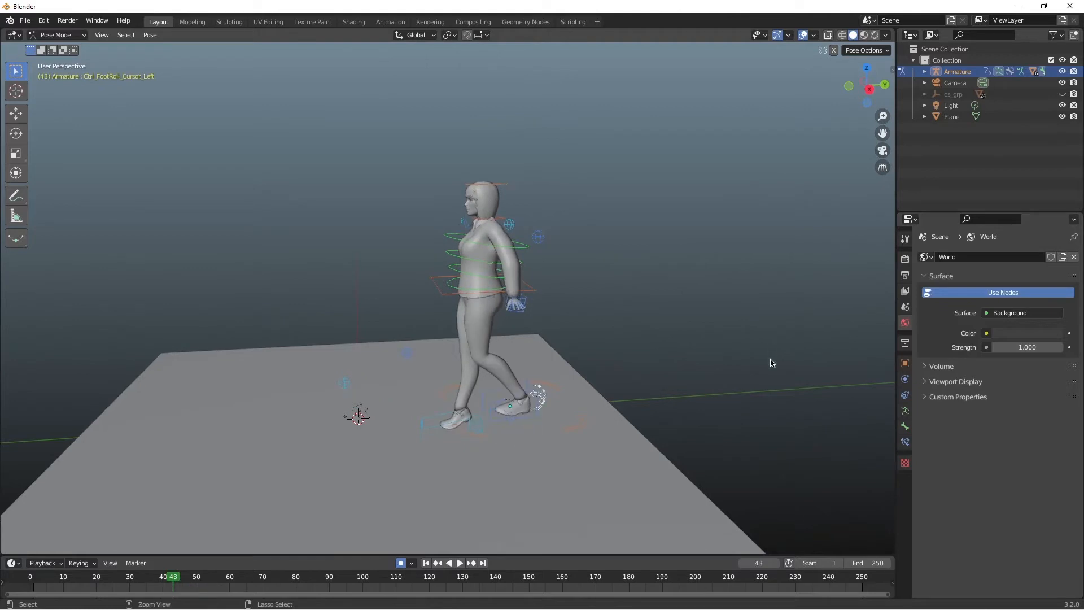
# Step: Replay the animation from the start and undo the hips move at frame 43
pyautogui.click(66, 578)
pyautogui.press('space')
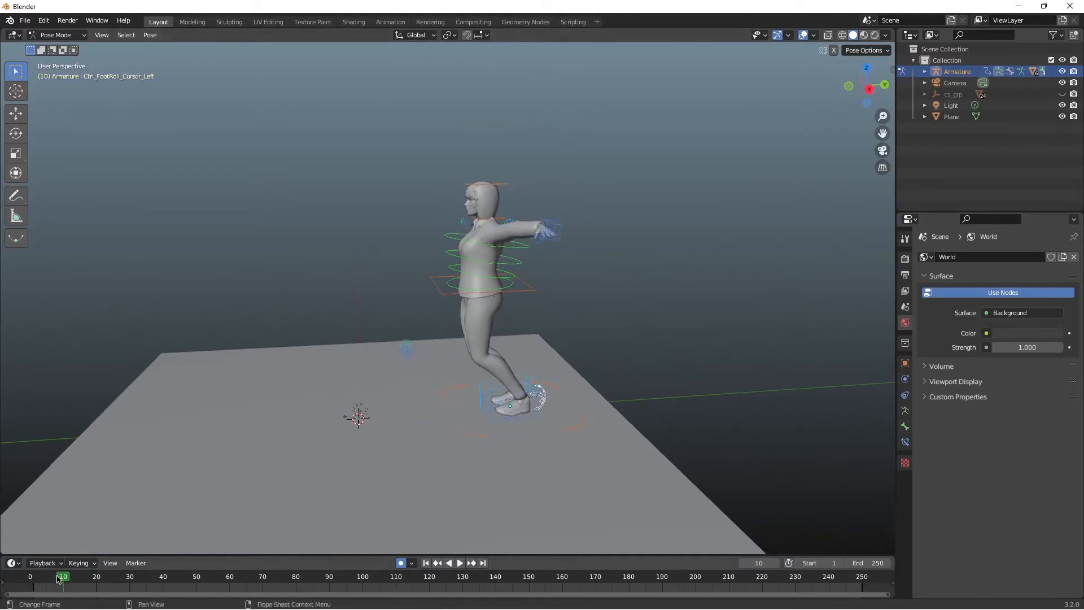
pyautogui.moveTo(57, 575); pyautogui.dragTo(31, 575)
pyautogui.hotkey('ctrl', 'z')
pyautogui.press('space')
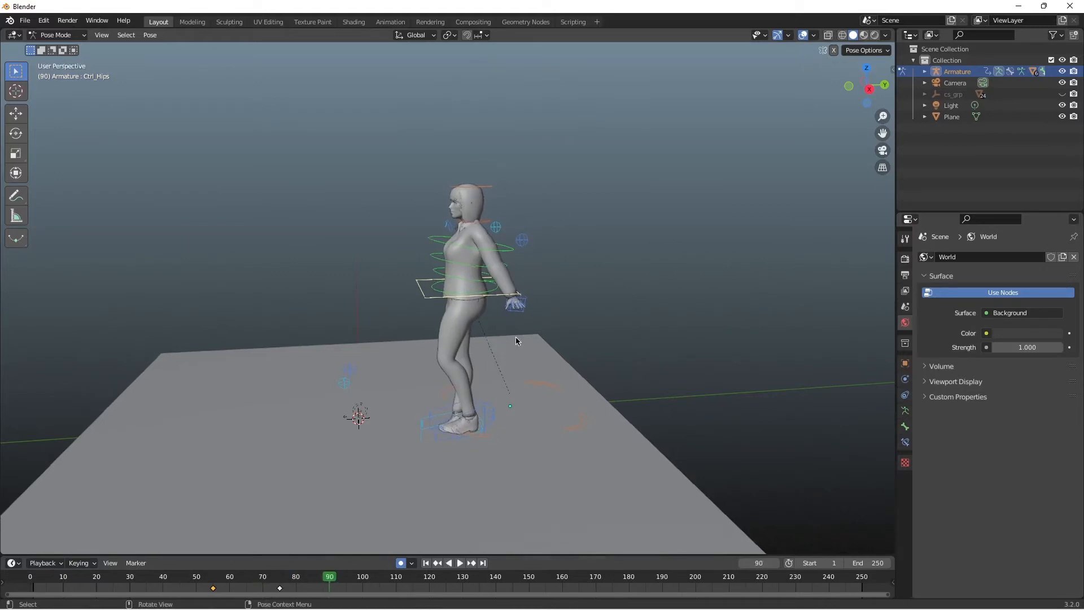
# Step: Replay the walk from frame 0, try shifting the first hips keyframe to frame 70, and undo the hips keyframes and left foot step
pyautogui.moveTo(857, 89); pyautogui.dragTo(818, 93)
pyautogui.moveTo(327, 584); pyautogui.dragTo(23, 589)
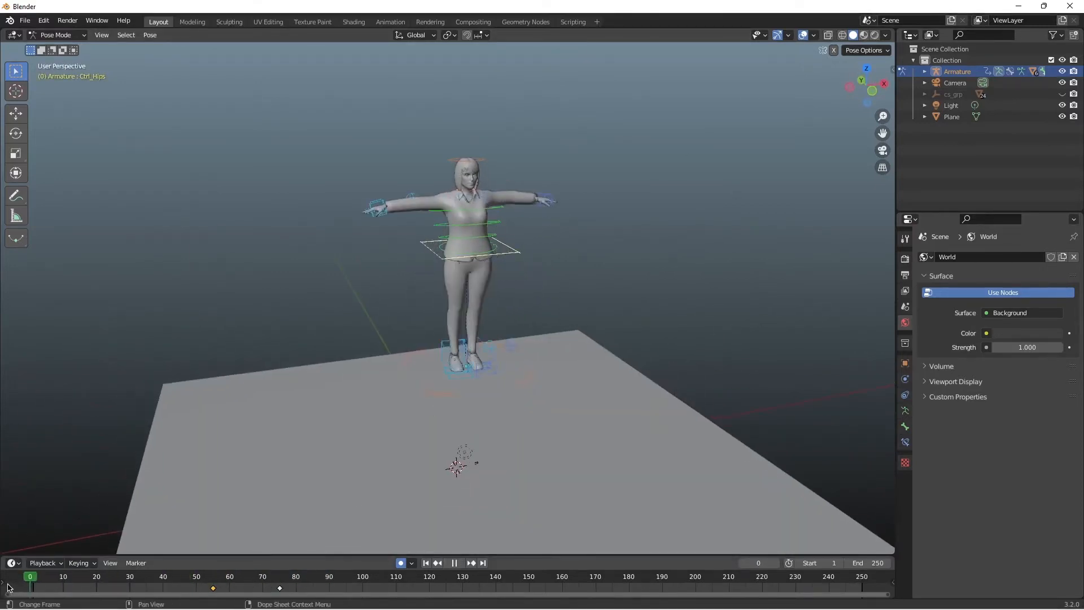
pyautogui.press('space')
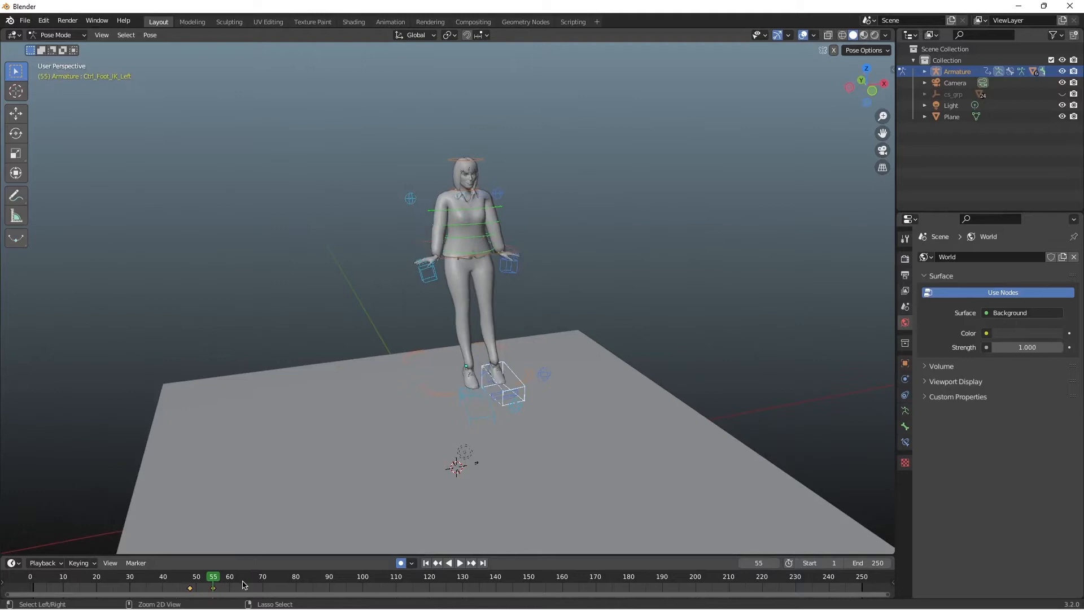
pyautogui.hotkey('ctrl', 'z')
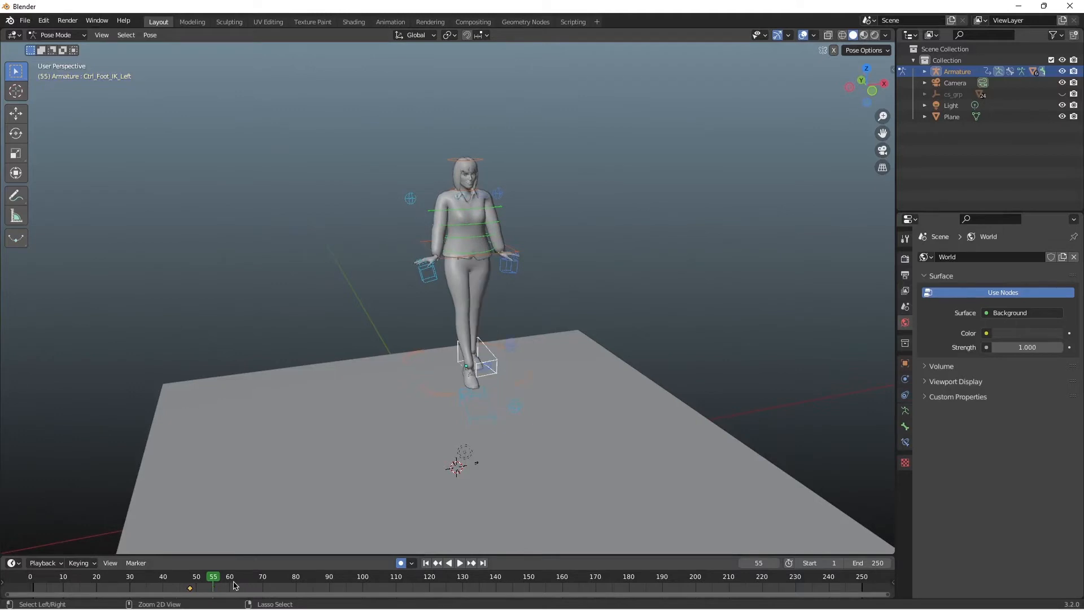
# Step: Keyframe the hips control at frame 55, and move the hips forward and down over the front foot at frame 61
pyautogui.moveTo(805, 109); pyautogui.dragTo(348, 294, button='middle')
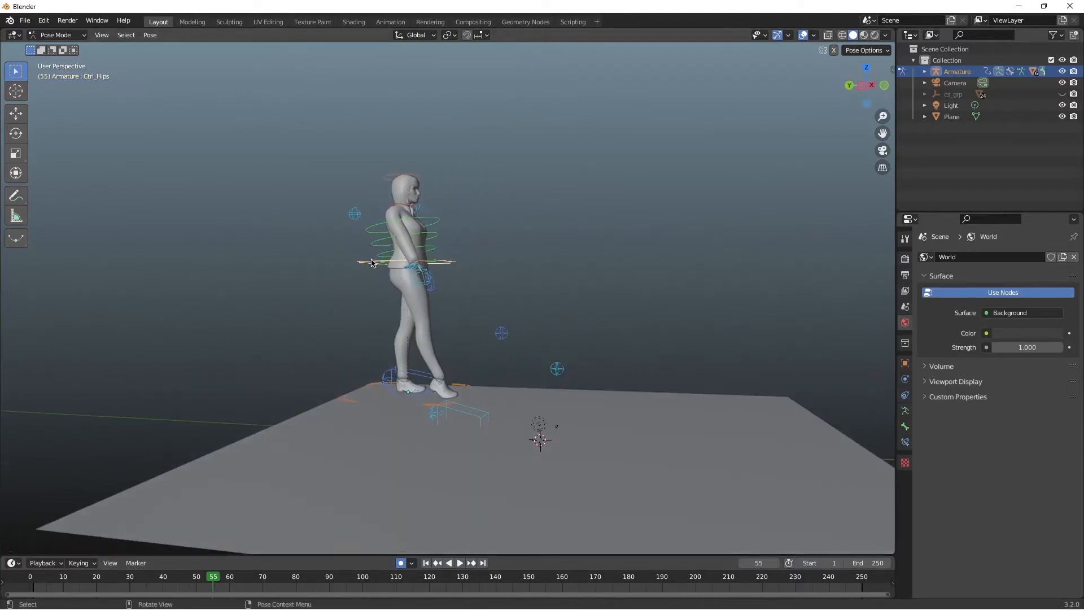
pyautogui.moveTo(372, 263); pyautogui.dragTo(376, 265)
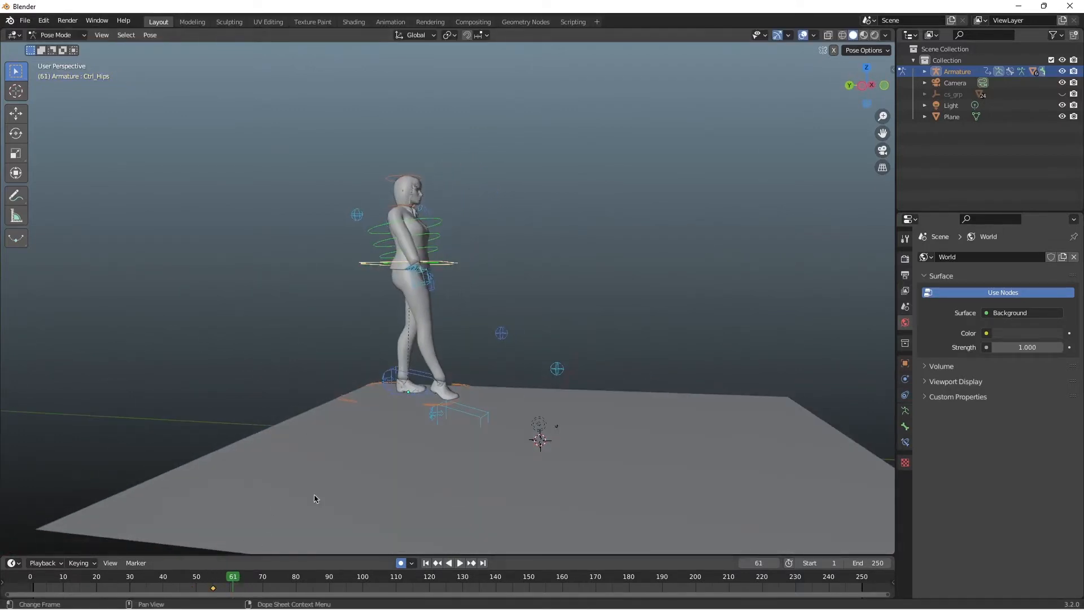
pyautogui.press('g')
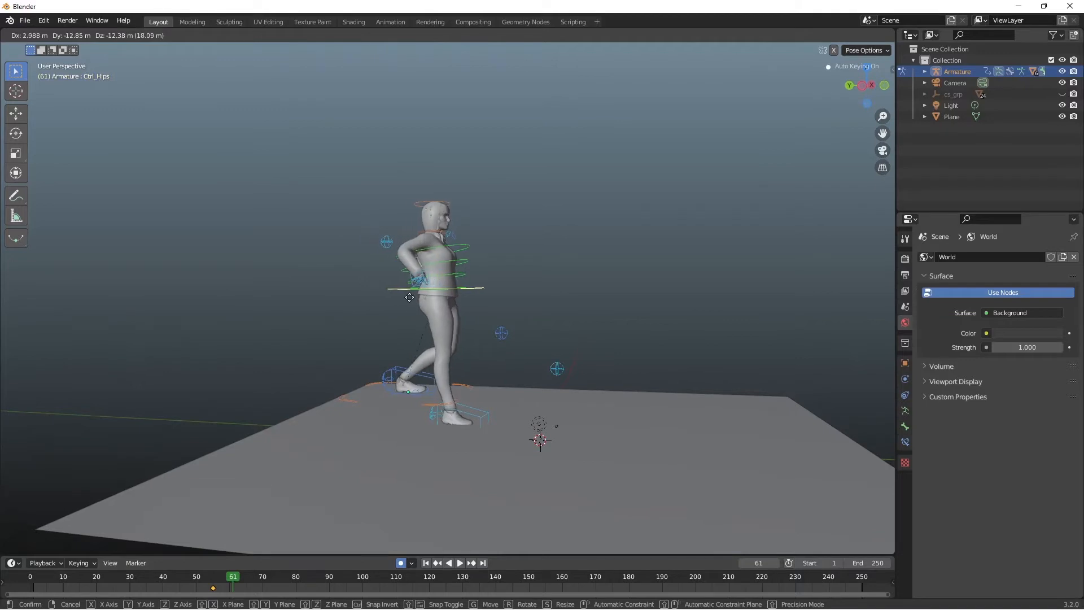
pyautogui.click(404, 292)
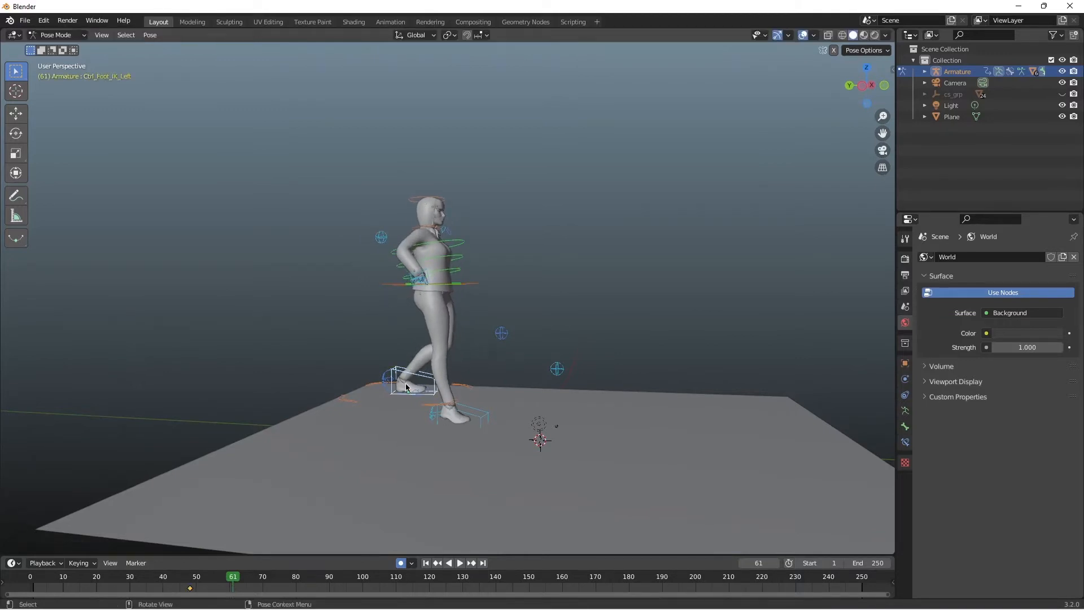
# Step: Lower the left foot IK control toward the ground at frame 61 and move it slightly forward at frame 71
pyautogui.press('g')
pyautogui.click(406, 410)
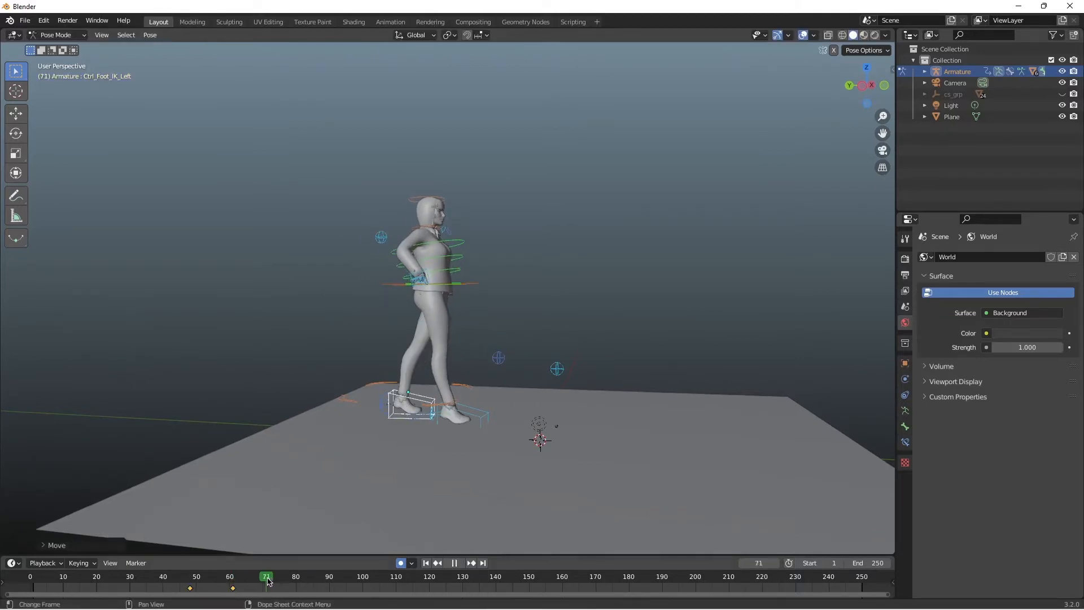
pyautogui.press('g')
pyautogui.click(434, 354)
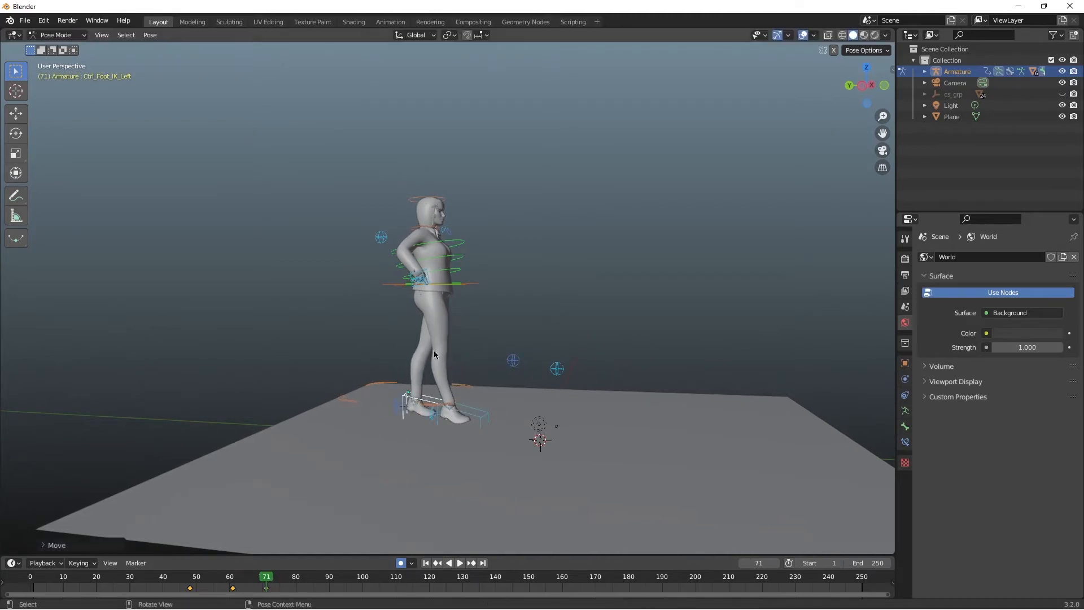
# Step: Undo the left foot moves at frame 71 and place the left foot IK control beside the right foot
pyautogui.click(418, 405)
pyautogui.press('g')
pyautogui.click(446, 404)
pyautogui.hotkey('ctrl', 'z')
pyautogui.hotkey('ctrl', 'z')
pyautogui.press('g')
pyautogui.click(467, 424)
# Step: Move the hips control forward above both feet at frame 71
pyautogui.click(438, 287)
pyautogui.press('g')
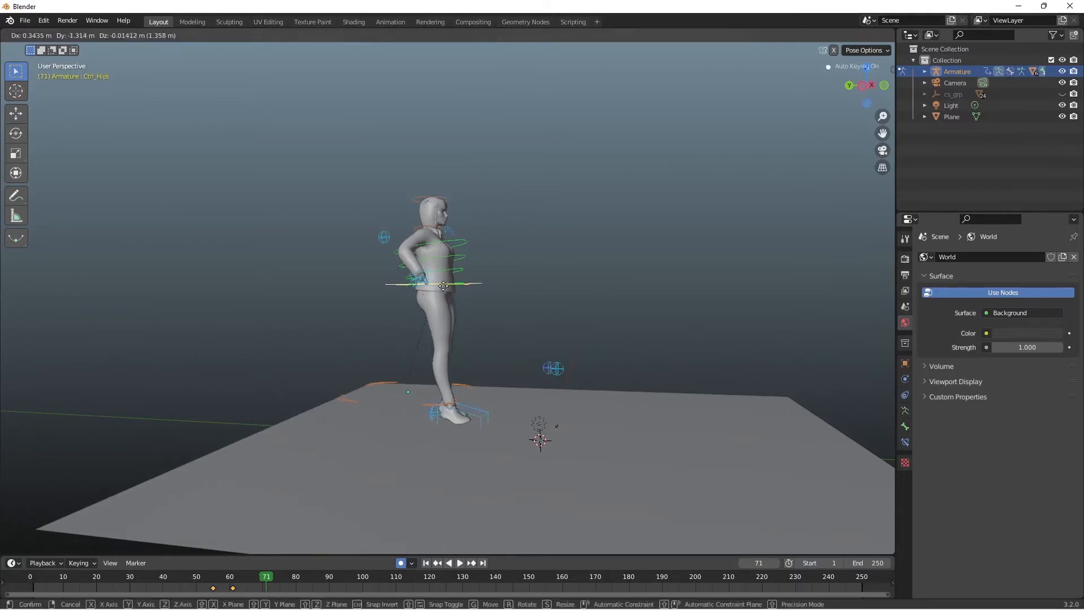
pyautogui.click(424, 285)
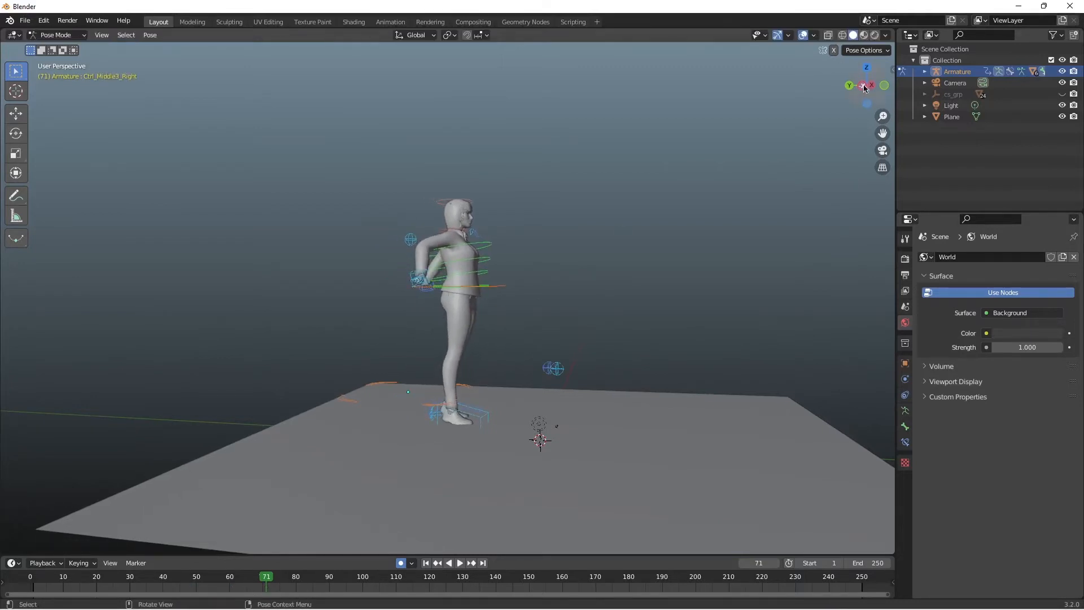
# Step: Move the right and left hand IK controls down beside the body at frame 71
pyautogui.moveTo(864, 87); pyautogui.dragTo(640, 183)
pyautogui.press('g')
pyautogui.click(445, 298)
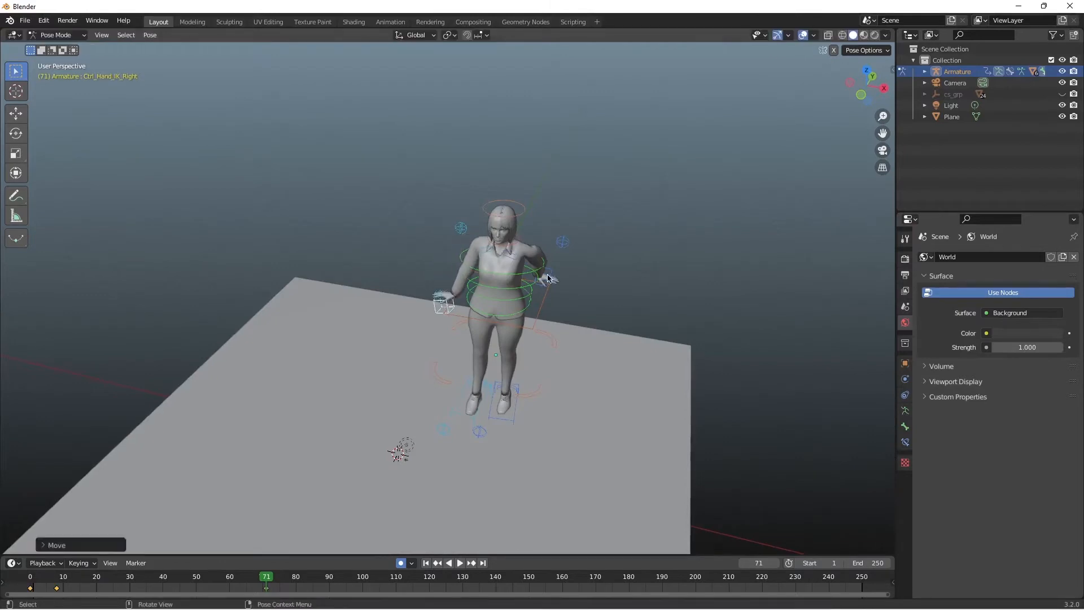
pyautogui.click(550, 278)
pyautogui.press('g')
pyautogui.click(556, 325)
# Step: Replay the walk animation from the start and review the step from the side
pyautogui.moveTo(263, 581); pyautogui.dragTo(31, 581)
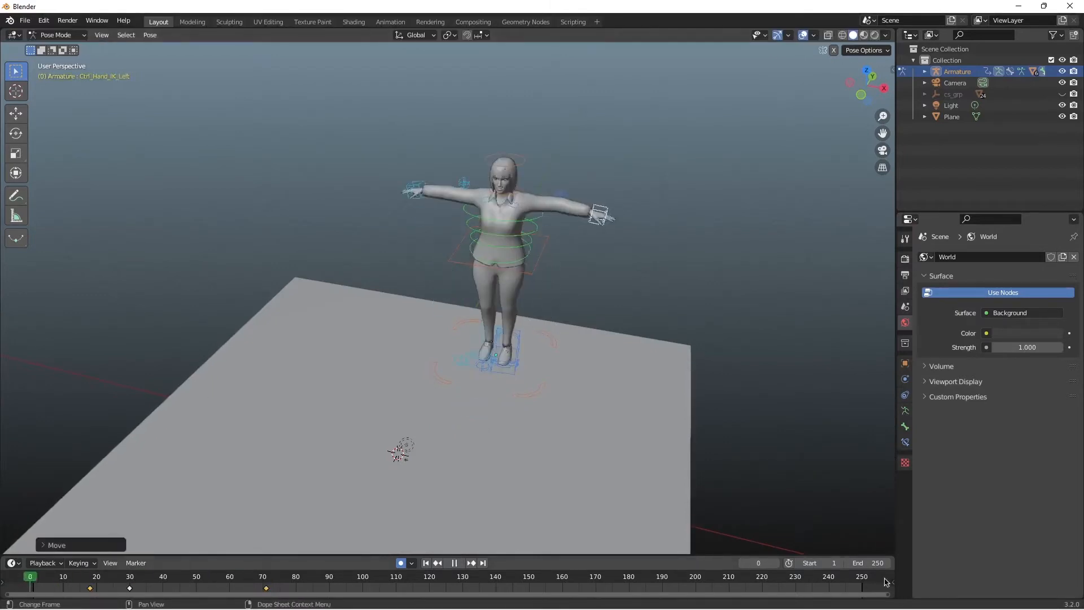
pyautogui.press('space')
pyautogui.press('space')
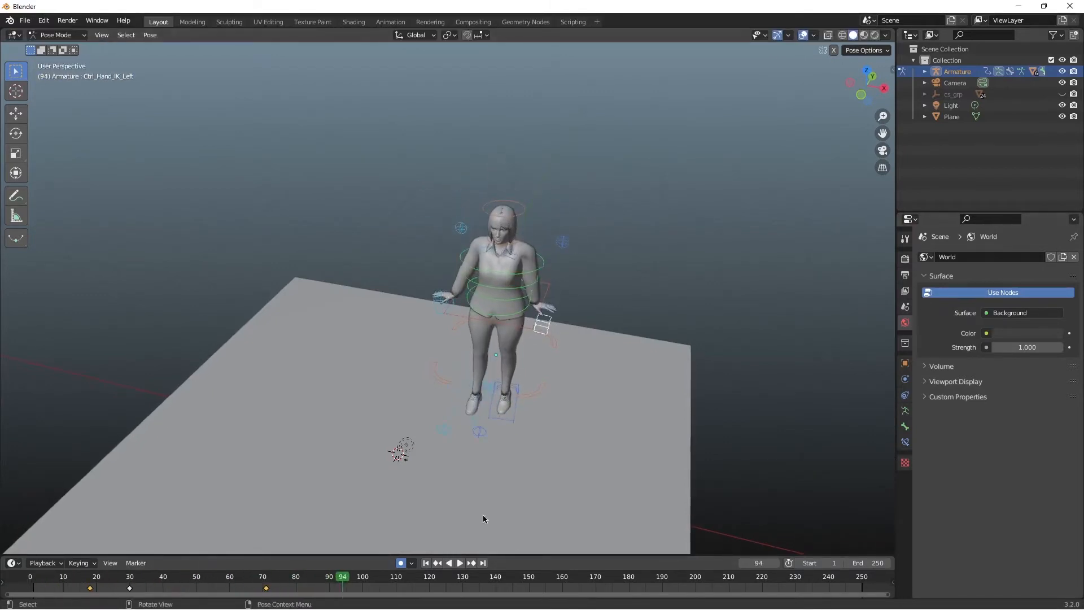
pyautogui.moveTo(540, 477); pyautogui.dragTo(464, 441, button='middle')
pyautogui.click(90, 578)
pyautogui.press('space')
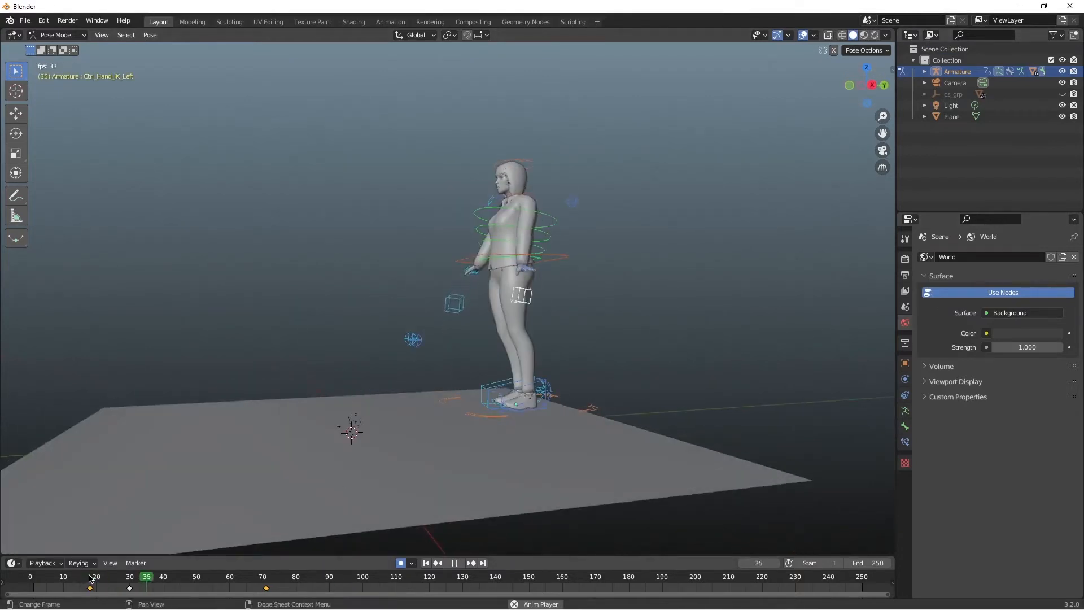
pyautogui.press('space')
pyautogui.press('space')
pyautogui.press('space')
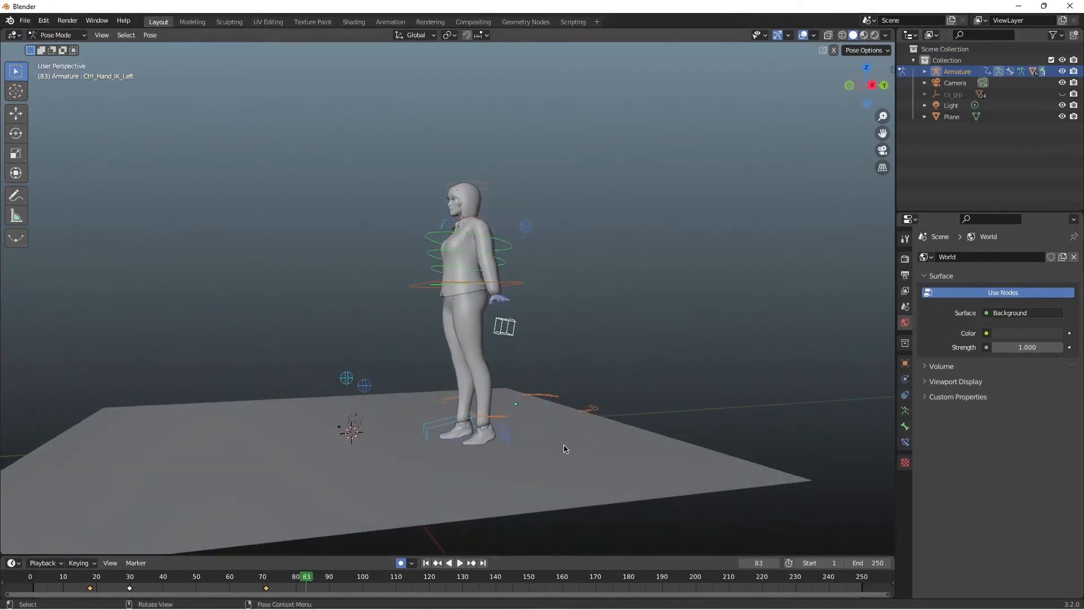
# Step: Switch to Object Mode at frame 46, add a cube to the scene, and scale it up
pyautogui.moveTo(305, 570); pyautogui.dragTo(184, 576)
pyautogui.click(65, 35)
pyautogui.click(57, 47)
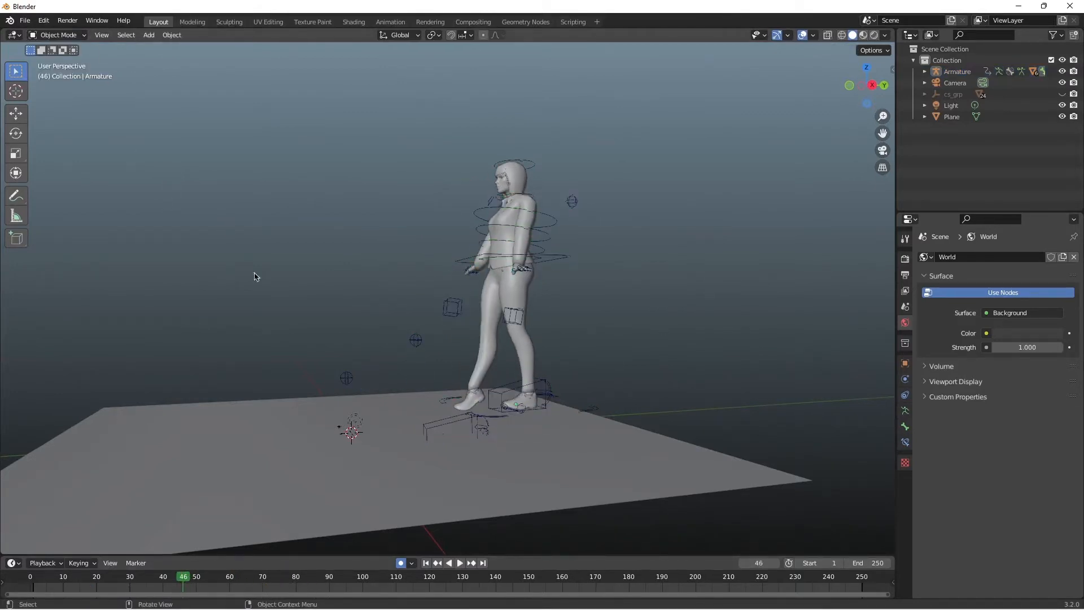
pyautogui.click(149, 35)
pyautogui.moveTo(157, 47)
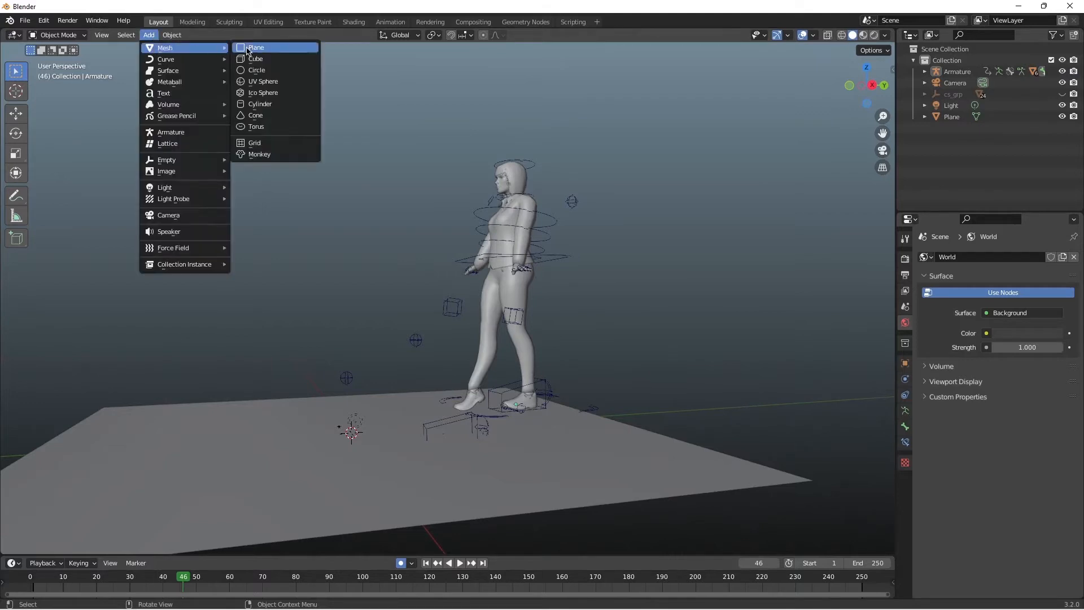
pyautogui.click(265, 56)
pyautogui.press('s')
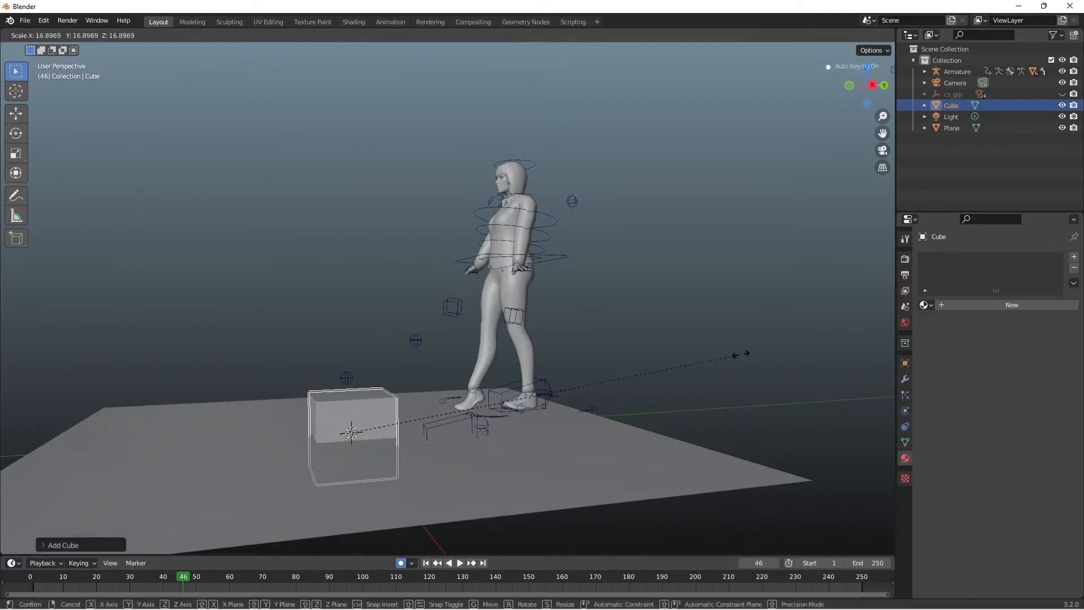
pyautogui.click(321, 459)
# Step: Position the cube under the character's feet as a step block, aligned from the side and the front
pyautogui.press('g')
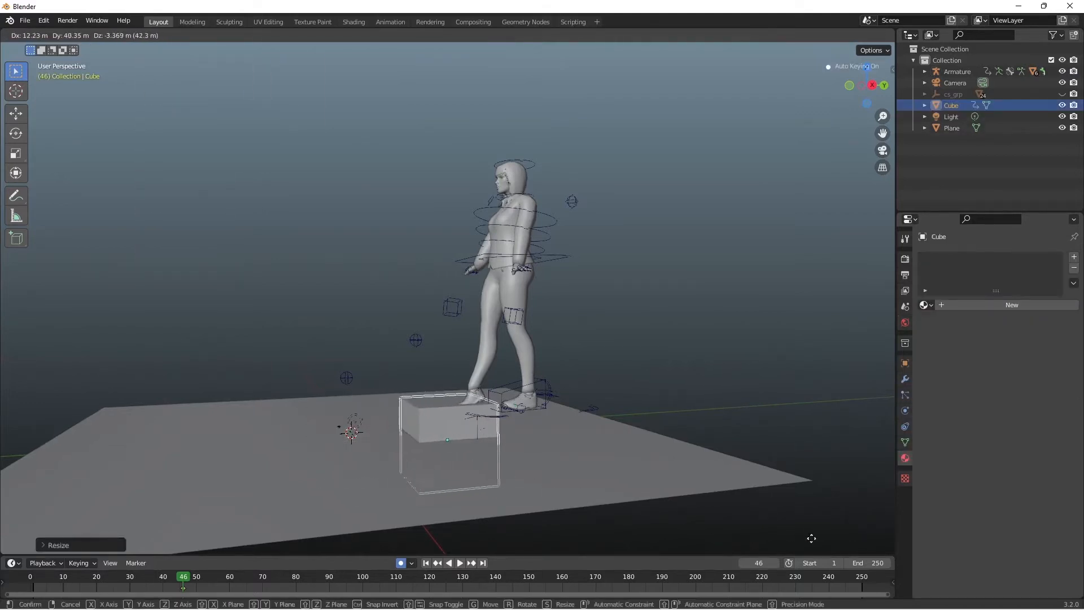
pyautogui.click(235, 66)
pyautogui.moveTo(487, 235); pyautogui.dragTo(578, 249, button='middle')
pyautogui.press('g')
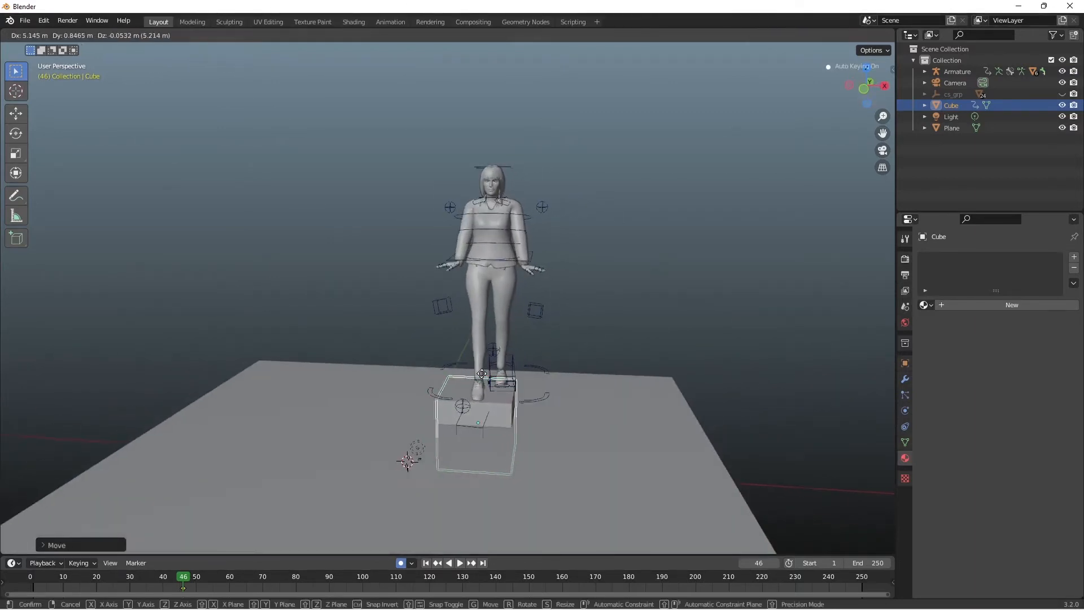
pyautogui.click(484, 394)
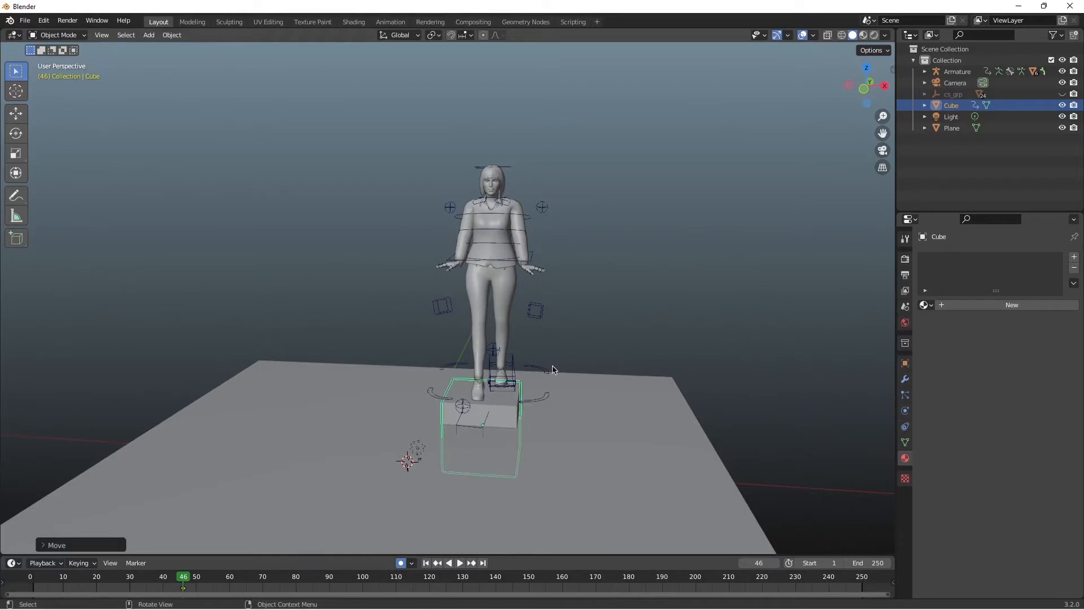
pyautogui.moveTo(872, 90); pyautogui.dragTo(824, 98)
pyautogui.click(763, 247)
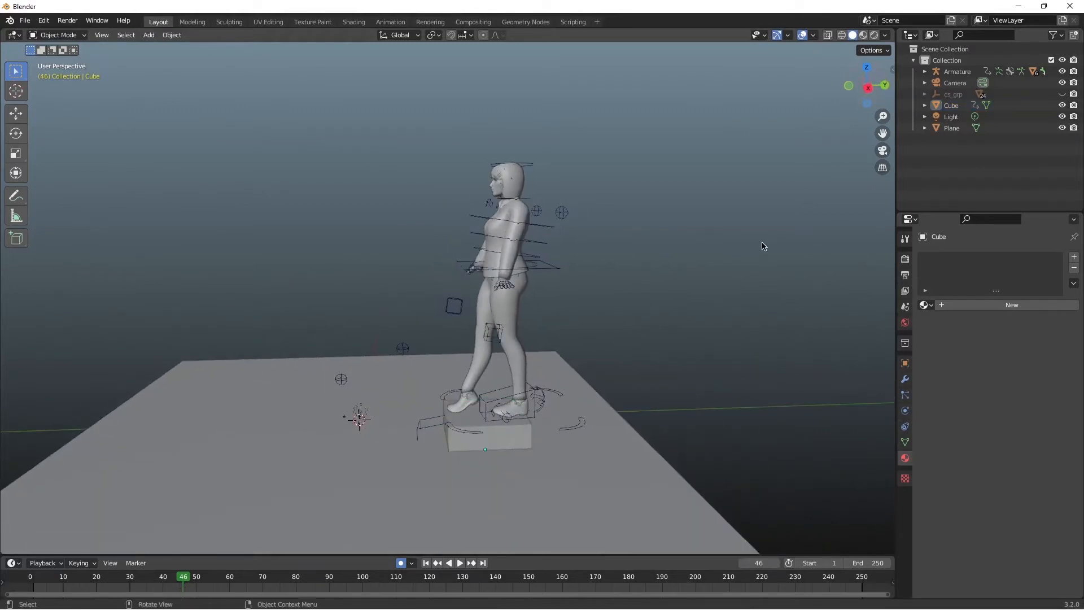
# Step: Play the animation, try moving the cube backward at frame 78, replay from the start, and undo the cube move
pyautogui.moveTo(181, 579); pyautogui.dragTo(49, 574)
pyautogui.press('space')
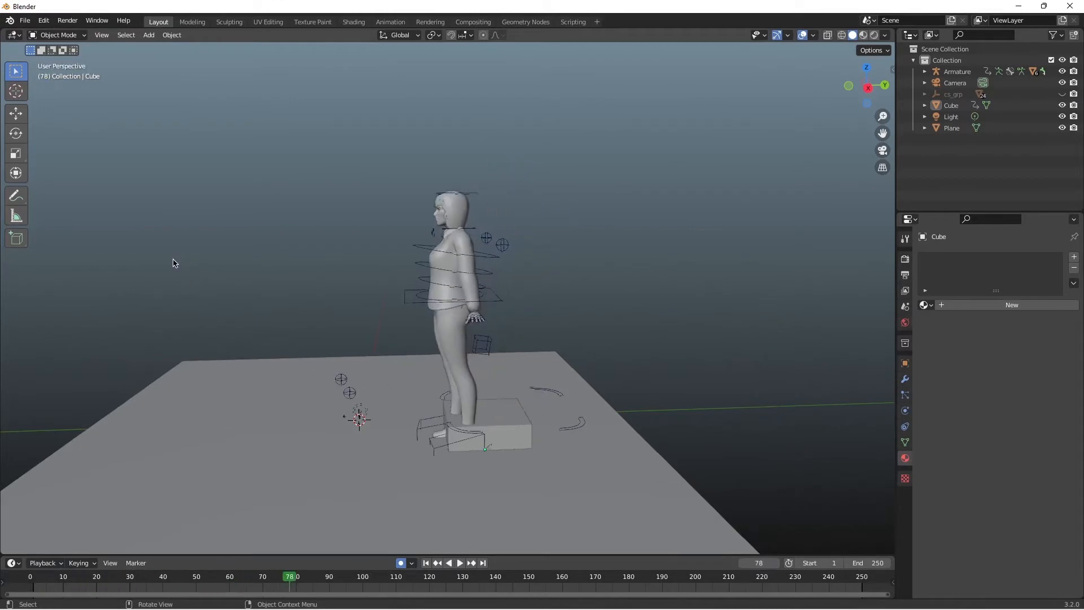
pyautogui.click(488, 421)
pyautogui.press('g')
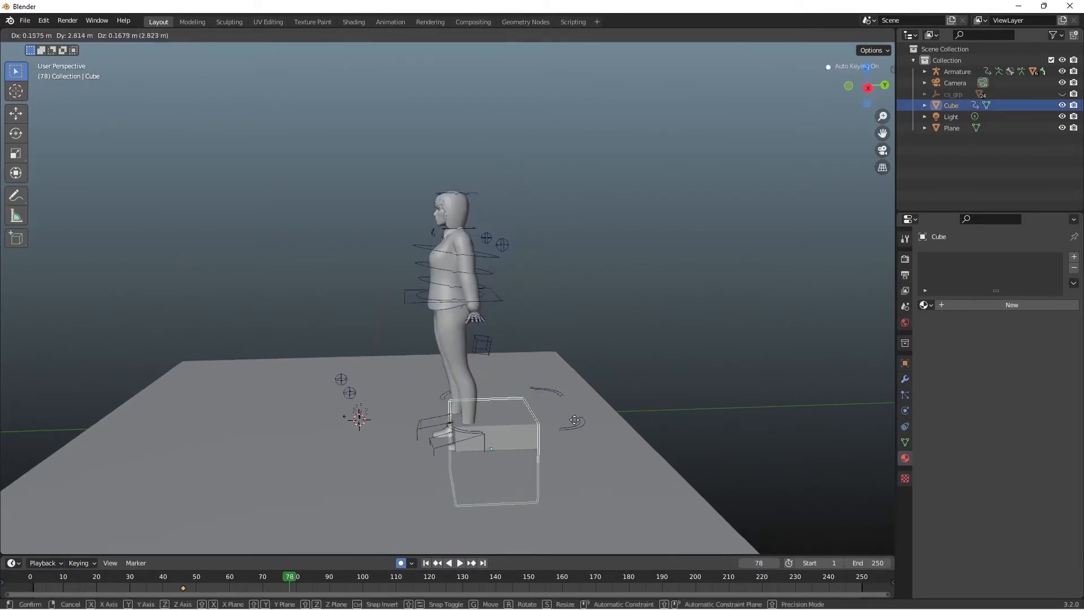
pyautogui.click(771, 404)
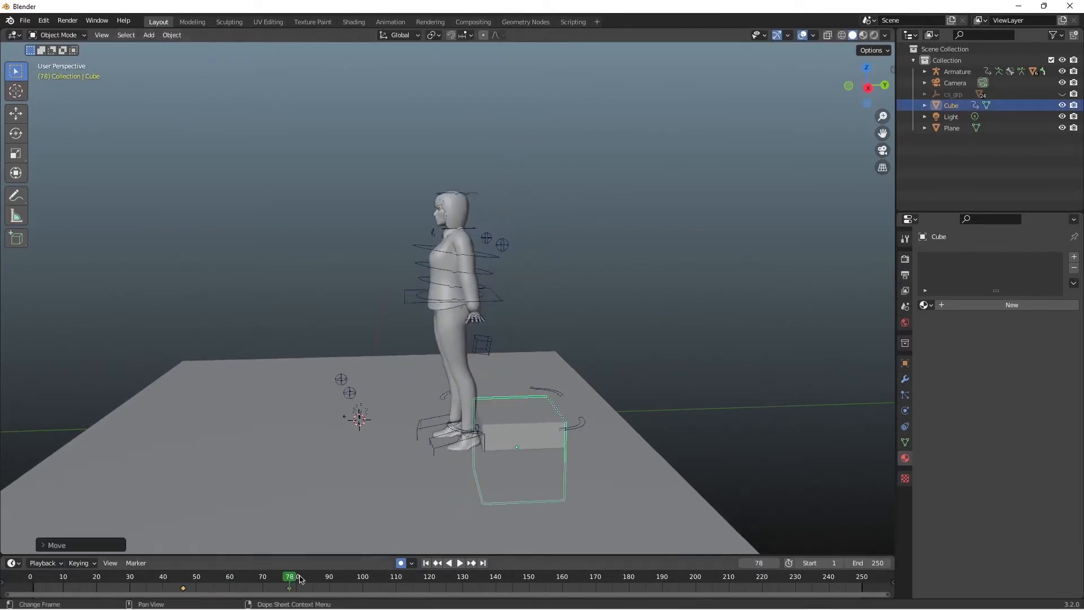
pyautogui.moveTo(290, 576); pyautogui.dragTo(30, 574)
pyautogui.press('space')
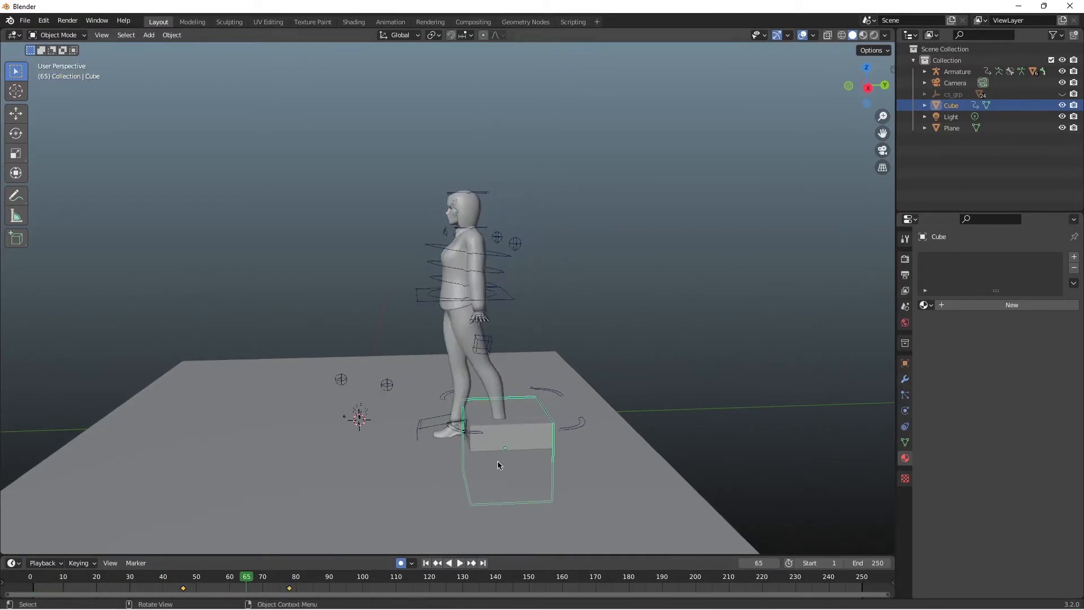
pyautogui.hotkey('ctrl', 'z')
pyautogui.hotkey('ctrl', 'z')
pyautogui.hotkey('ctrl', 'z')
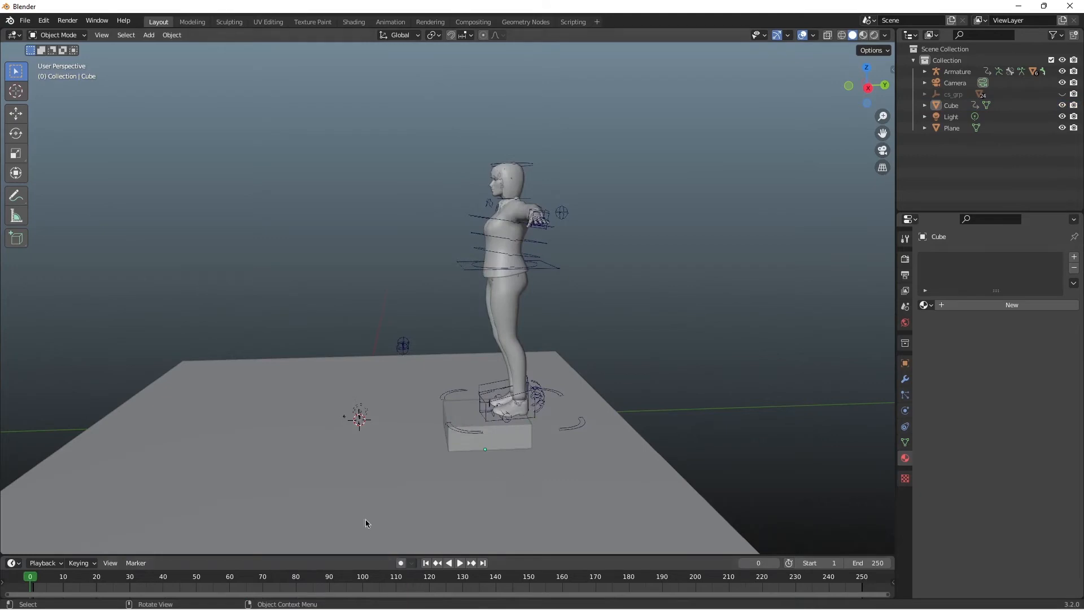
# Step: Try moving the cube backward at frame 15 with auto keying off, and play the animation
pyautogui.press('space')
pyautogui.click(461, 426)
pyautogui.press('g')
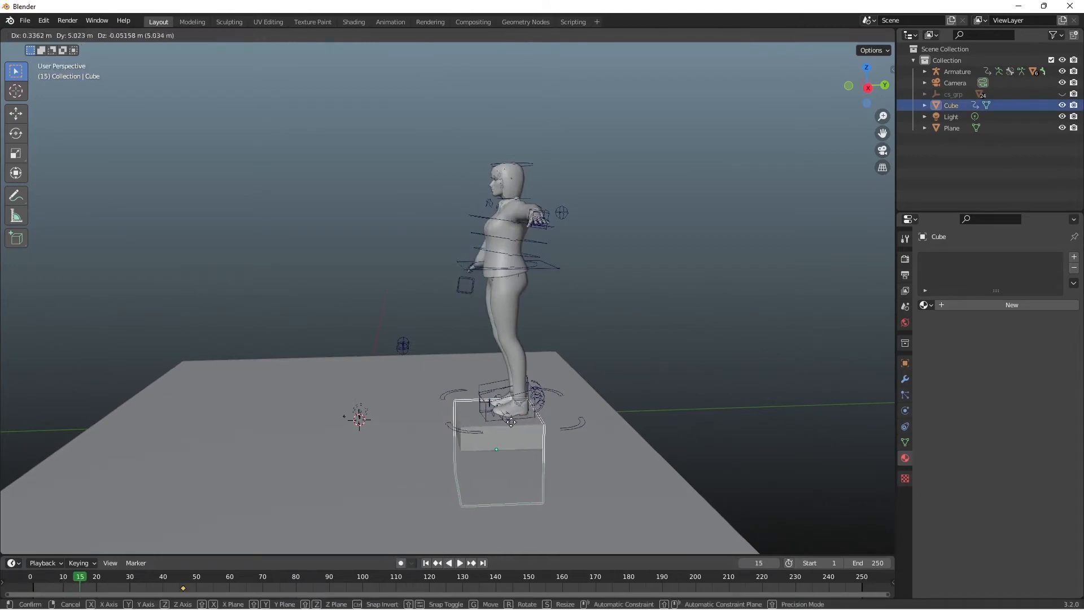
pyautogui.click(709, 415)
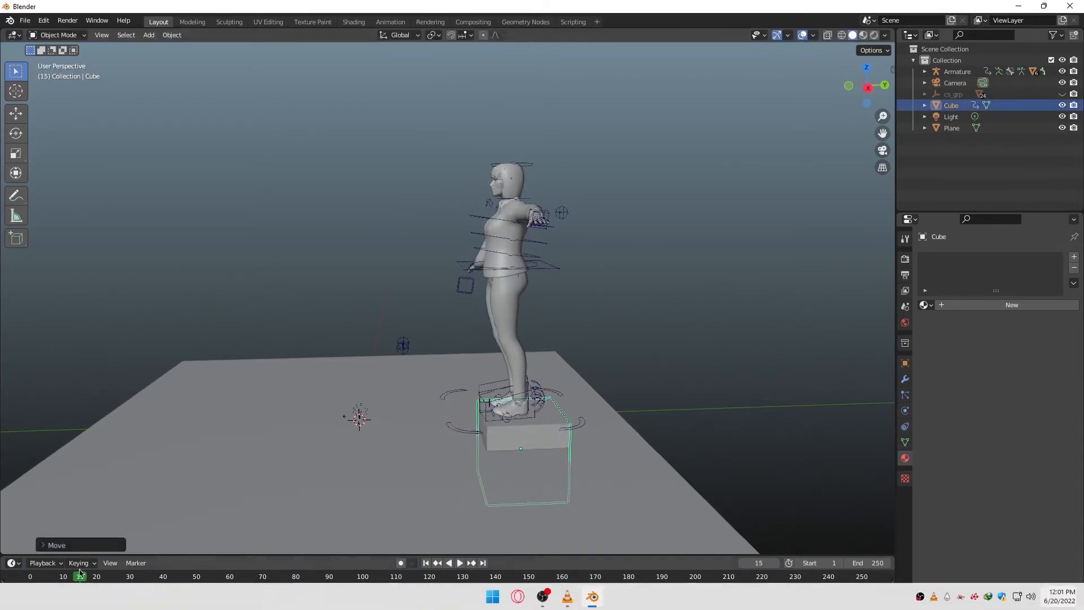
pyautogui.press('space')
pyautogui.press('space')
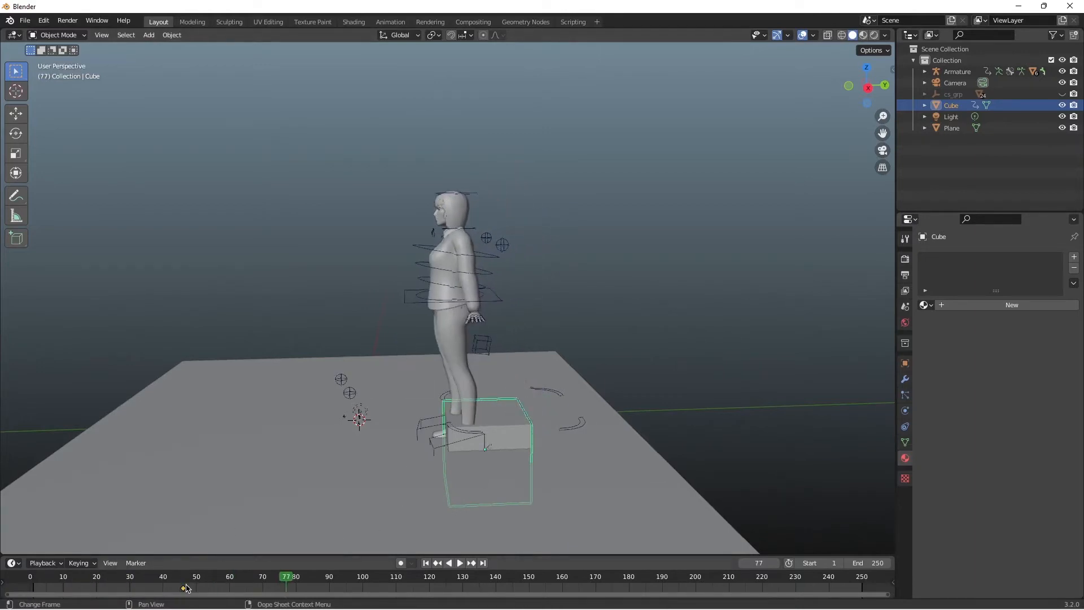
# Step: Remove the cube's keyframe at frame 46, move the cube backward under the character's starting position, and replay from frame 0
pyautogui.moveTo(284, 579); pyautogui.dragTo(30, 579)
pyautogui.press('space')
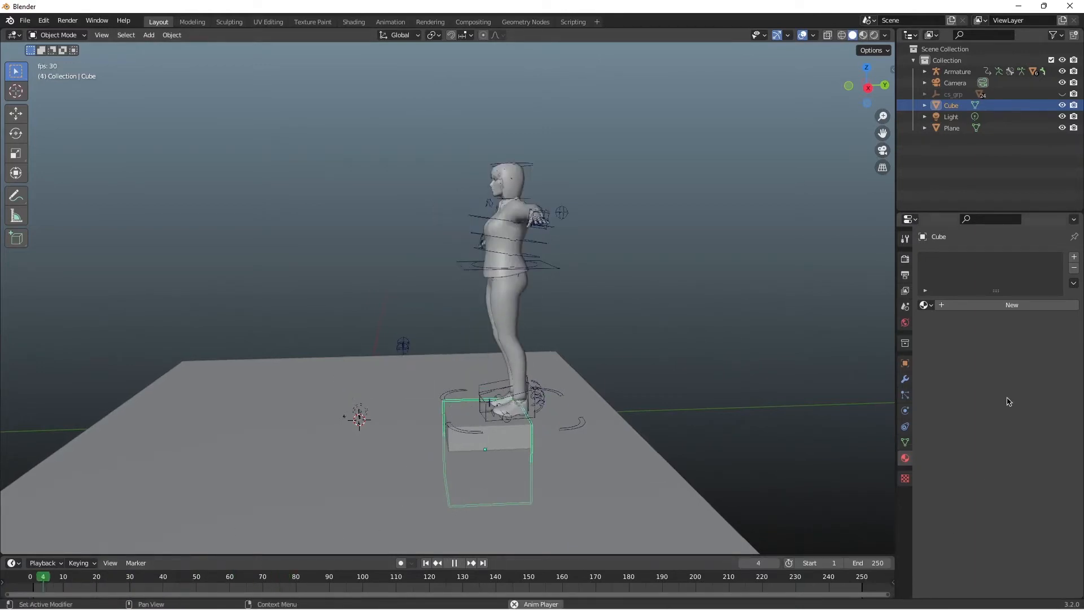
pyautogui.press('space')
pyautogui.press('g')
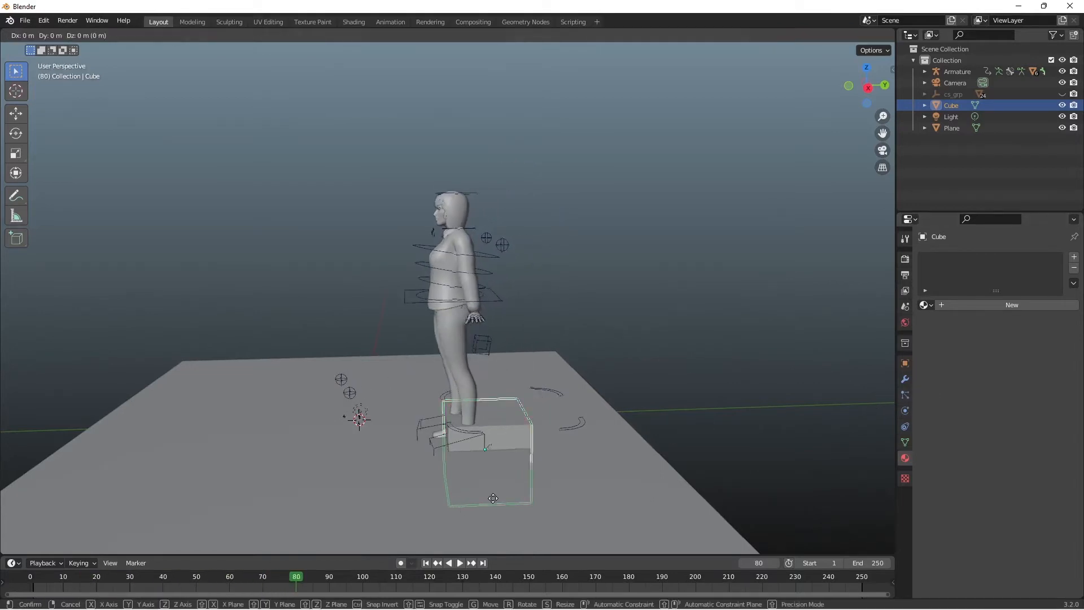
pyautogui.click(528, 497)
pyautogui.moveTo(297, 579); pyautogui.dragTo(34, 579)
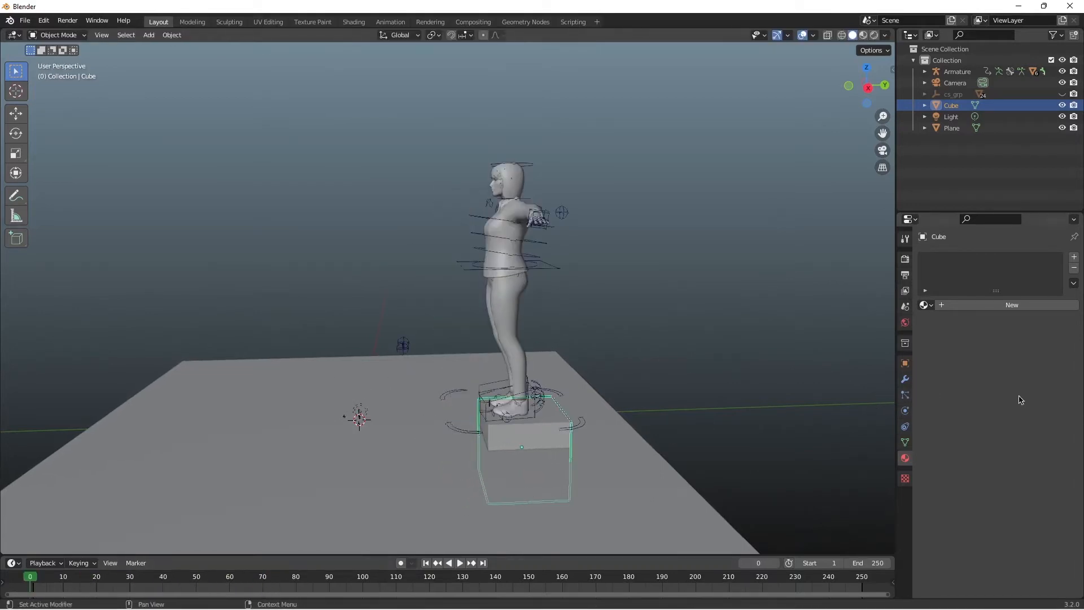
pyautogui.press('space')
pyautogui.press('space')
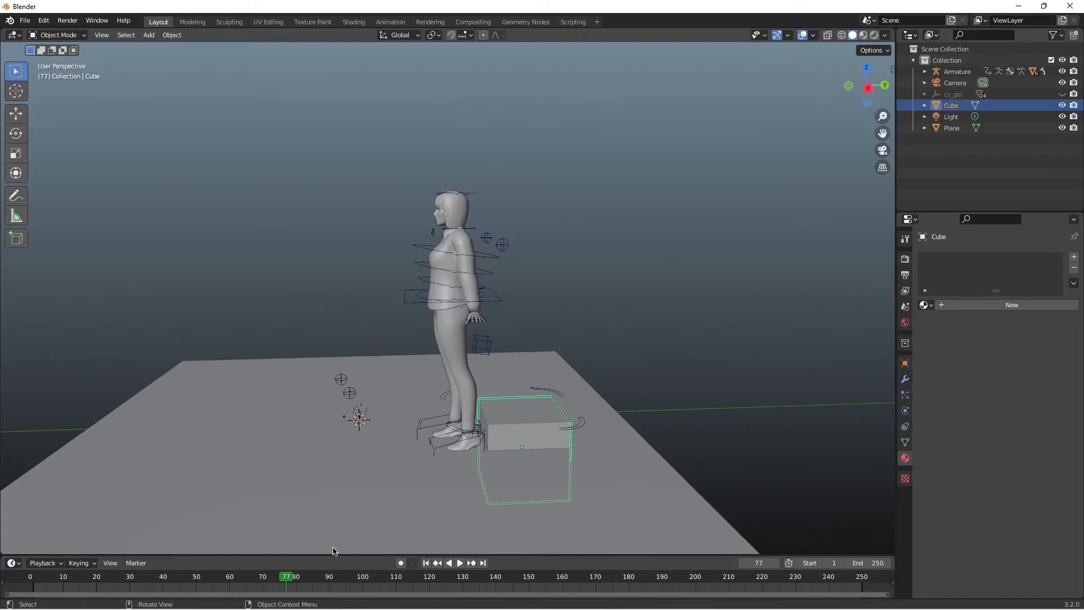
# Step: Put the armature back in Pose Mode and remove the left foot IK control's keyframes at frames 61 and 71
pyautogui.click(468, 444)
pyautogui.moveTo(265, 581); pyautogui.dragTo(210, 573)
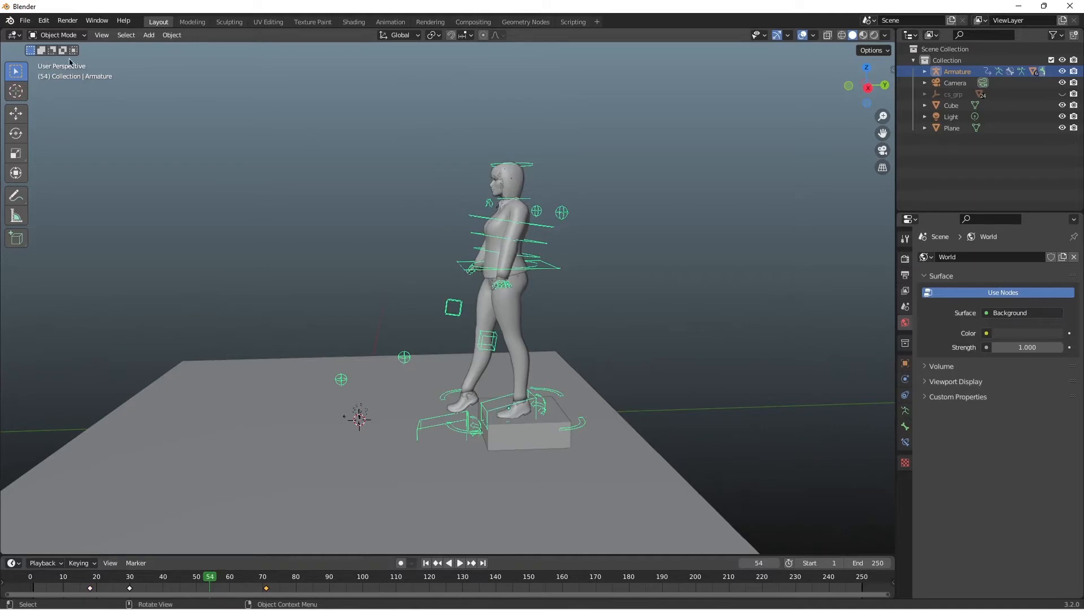
pyautogui.click(56, 35)
pyautogui.click(54, 70)
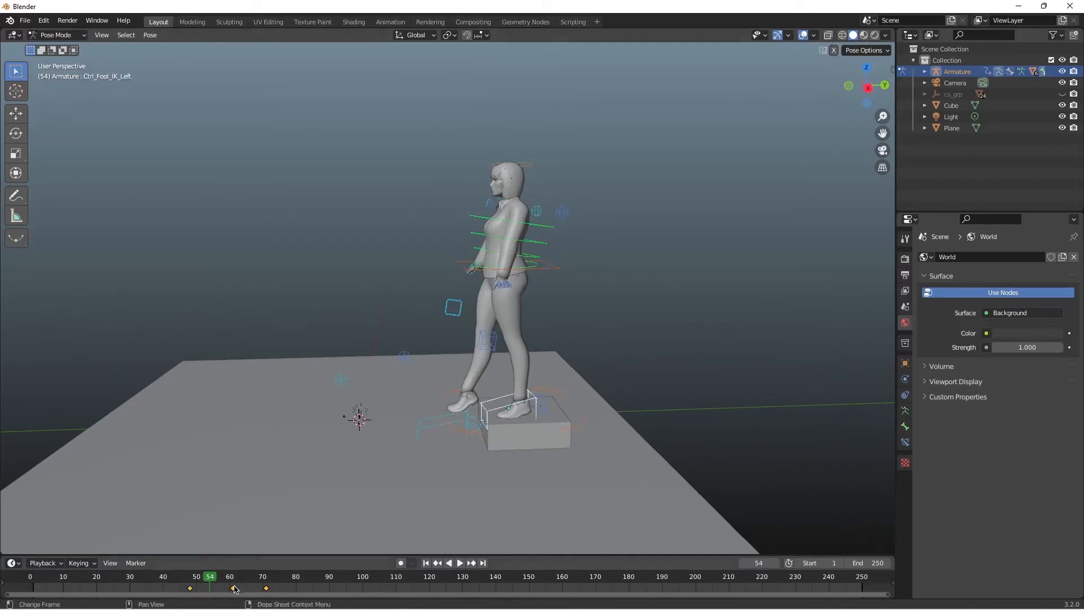
pyautogui.moveTo(235, 589)
pyautogui.mouseDown()
pyautogui.moveTo(255, 591)
pyautogui.moveTo(217, 578)
pyautogui.moveTo(235, 584)
pyautogui.mouseUp()
pyautogui.hotkey('ctrl', 'z')
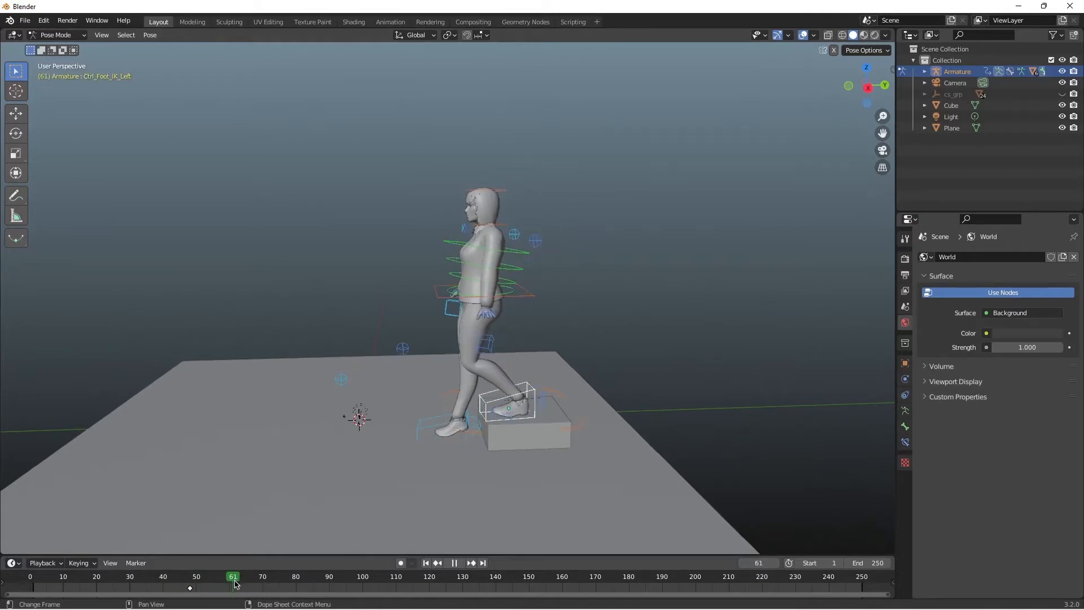
# Step: Try lowering the left foot IK control from the block to the ground beside the right foot at frame 61
pyautogui.press('r')
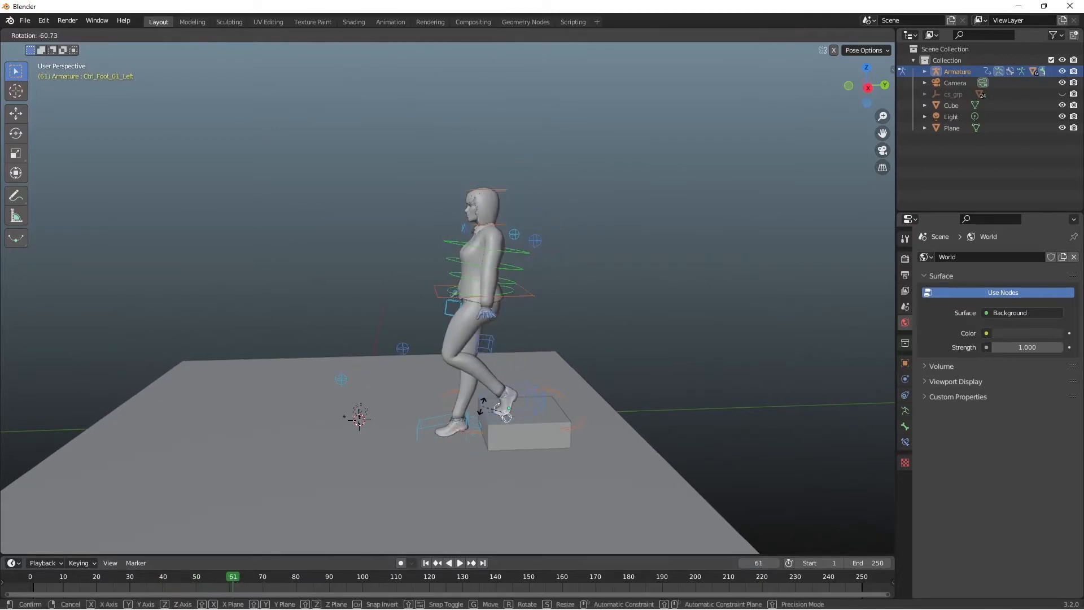
pyautogui.press('Escape')
pyautogui.click(536, 405)
pyautogui.press('g')
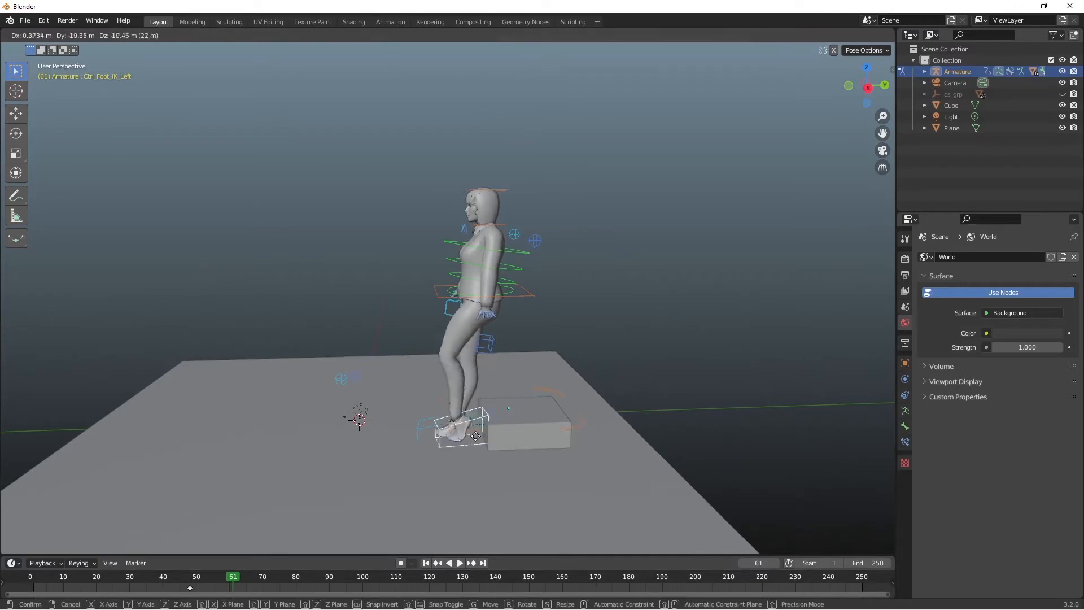
pyautogui.click(449, 443)
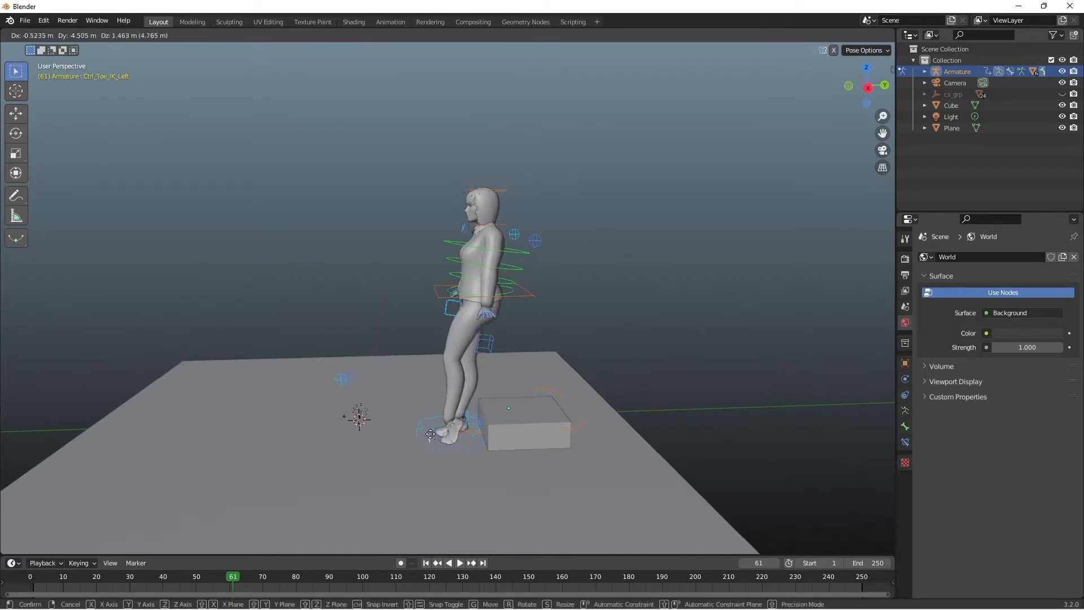
# Step: Try adjusting the toe and roll controls around the lowered feet at frame 61, undoing one move
pyautogui.click(473, 427)
pyautogui.press('g')
pyautogui.click(453, 437)
pyautogui.hotkey('ctrl', 'z')
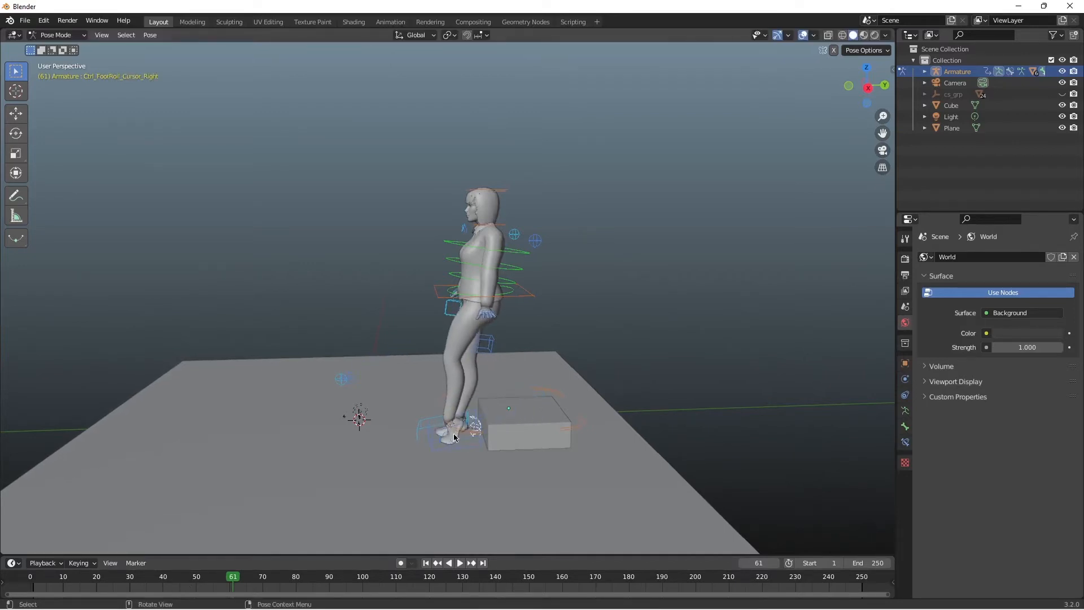
pyautogui.press('g')
pyautogui.click(460, 450)
# Step: Replay the animation from the start and scrub back to frame 57 to check the left foot's movement
pyautogui.moveTo(238, 581); pyautogui.dragTo(14, 576)
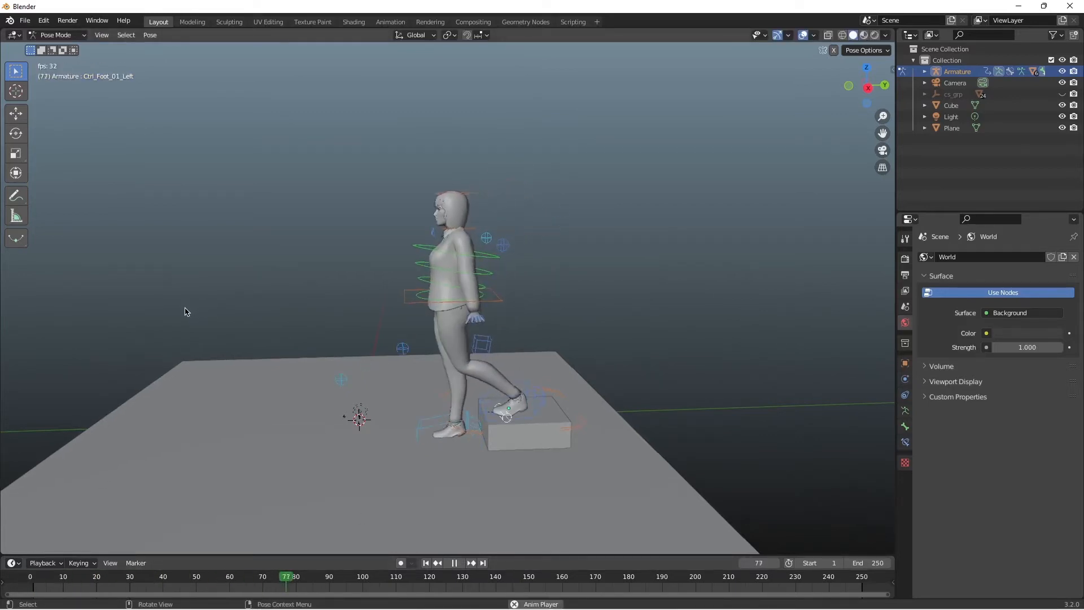
pyautogui.press('space')
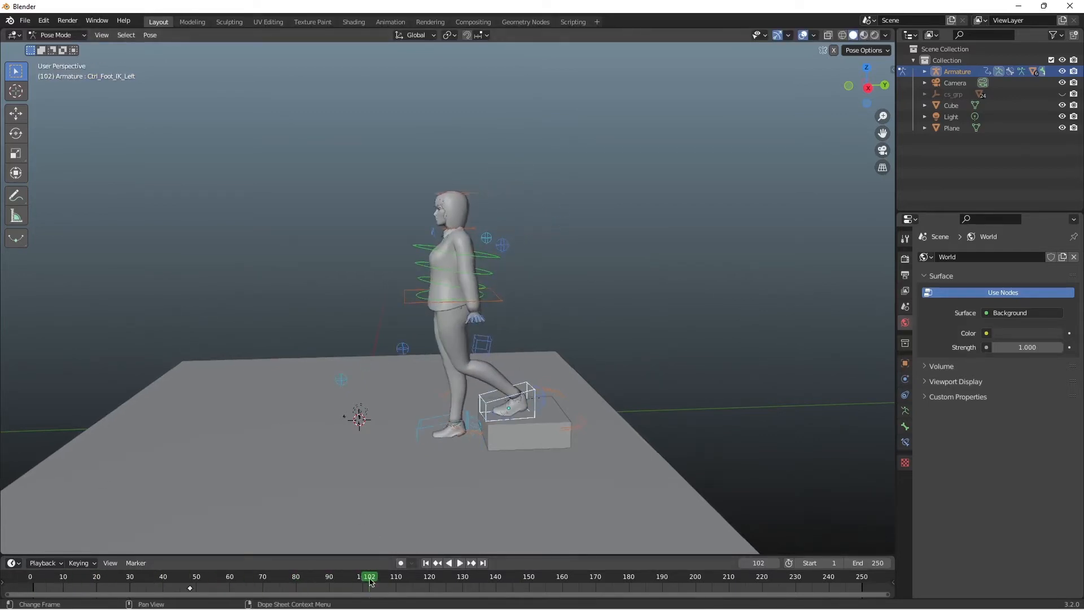
pyautogui.moveTo(371, 582); pyautogui.dragTo(220, 577)
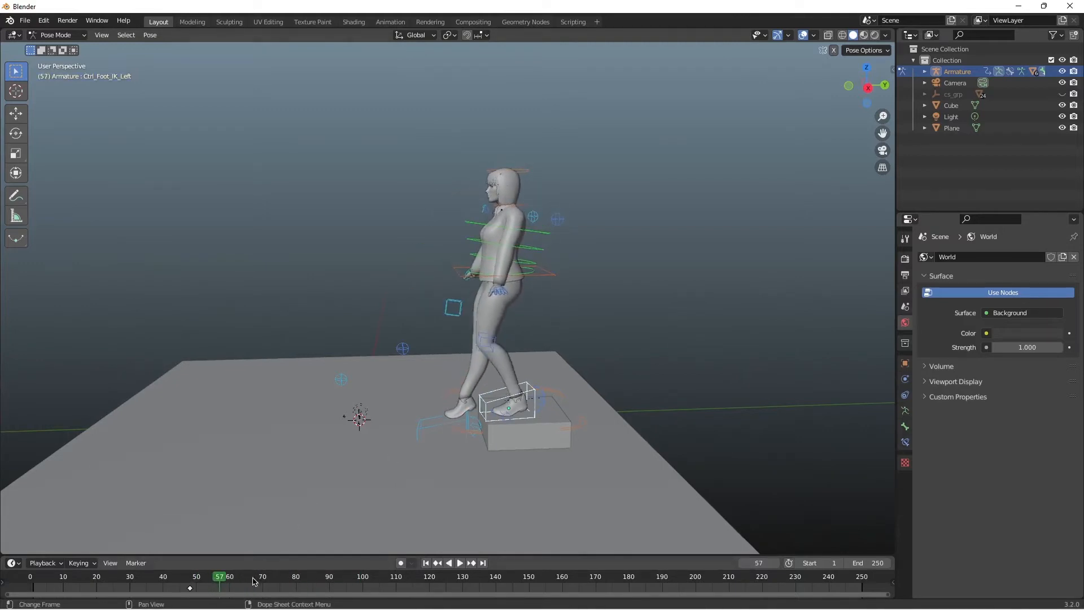
pyautogui.press('space')
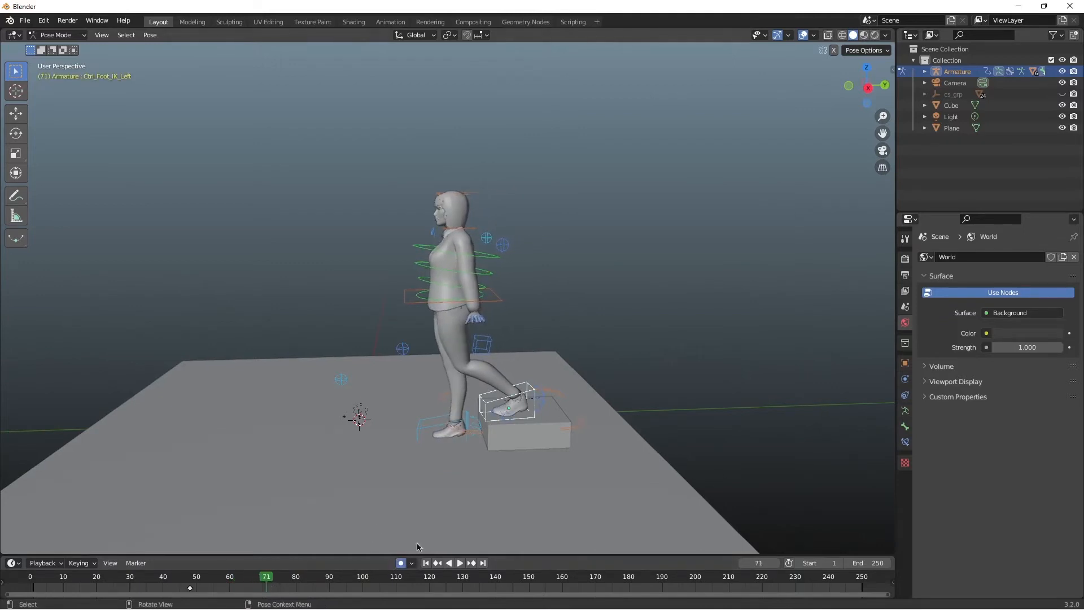
# Step: Turn on auto keying and shift the left foot roll control slightly at frame 71 to key it
pyautogui.click(510, 410)
pyautogui.press('g')
pyautogui.rightClick(499, 413)
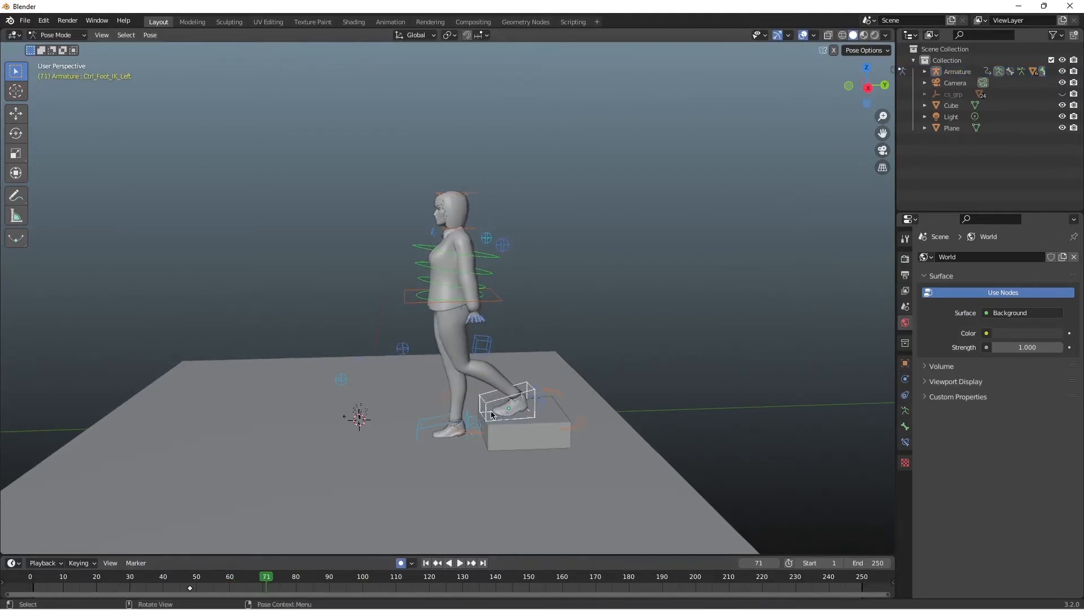
pyautogui.click(496, 416)
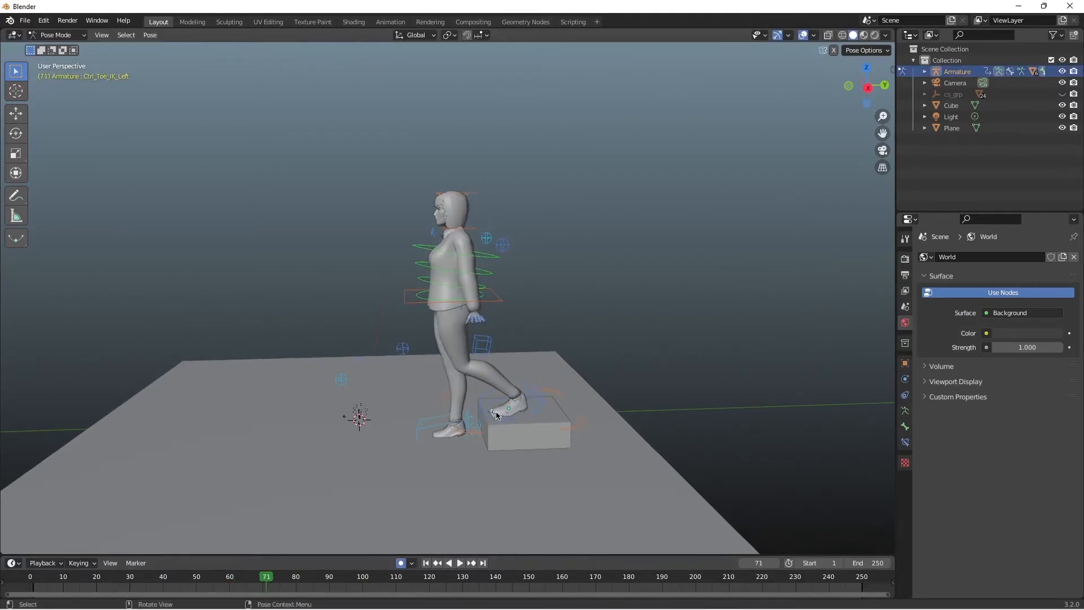
pyautogui.click(529, 402)
pyautogui.press('g')
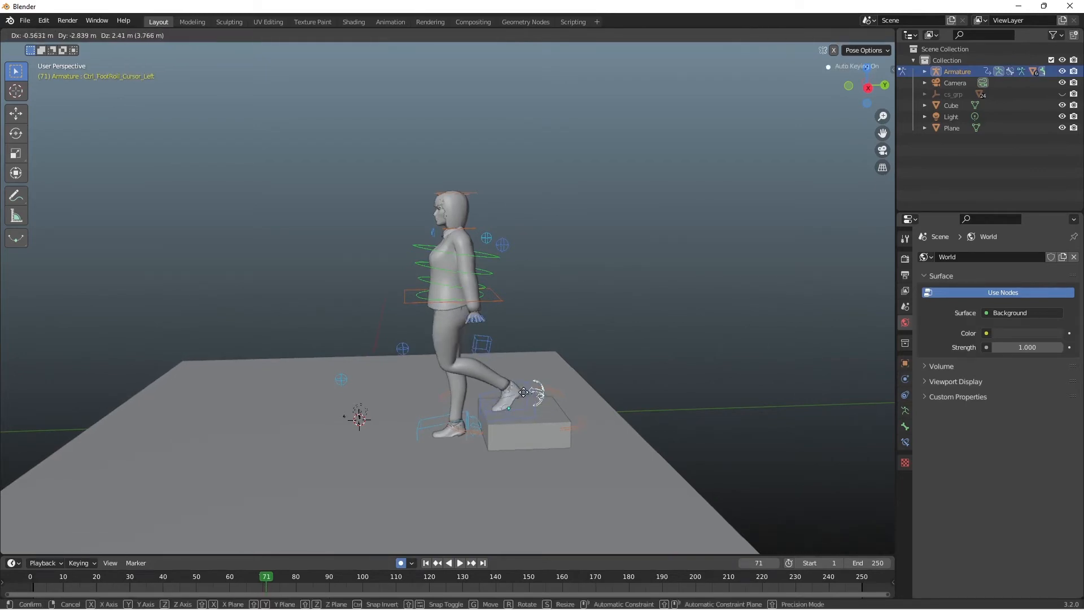
pyautogui.click(521, 398)
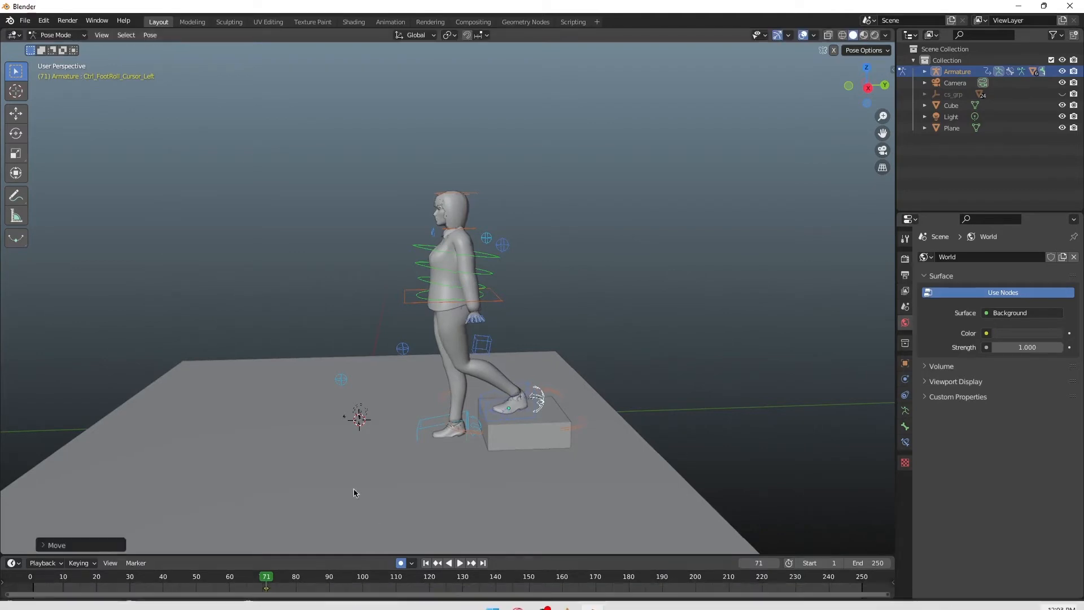
# Step: Advance to frame 72 and nudge the left foot roll control to key it
pyautogui.press('Right')
pyautogui.click(496, 408)
pyautogui.press('g')
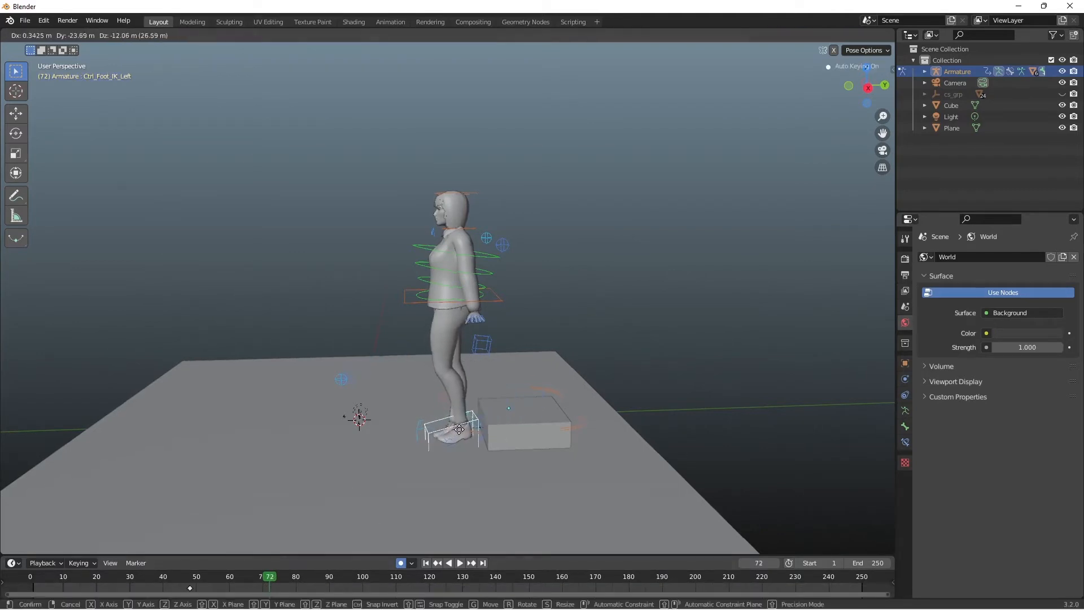
pyautogui.rightClick(498, 430)
pyautogui.press('g')
pyautogui.rightClick(536, 399)
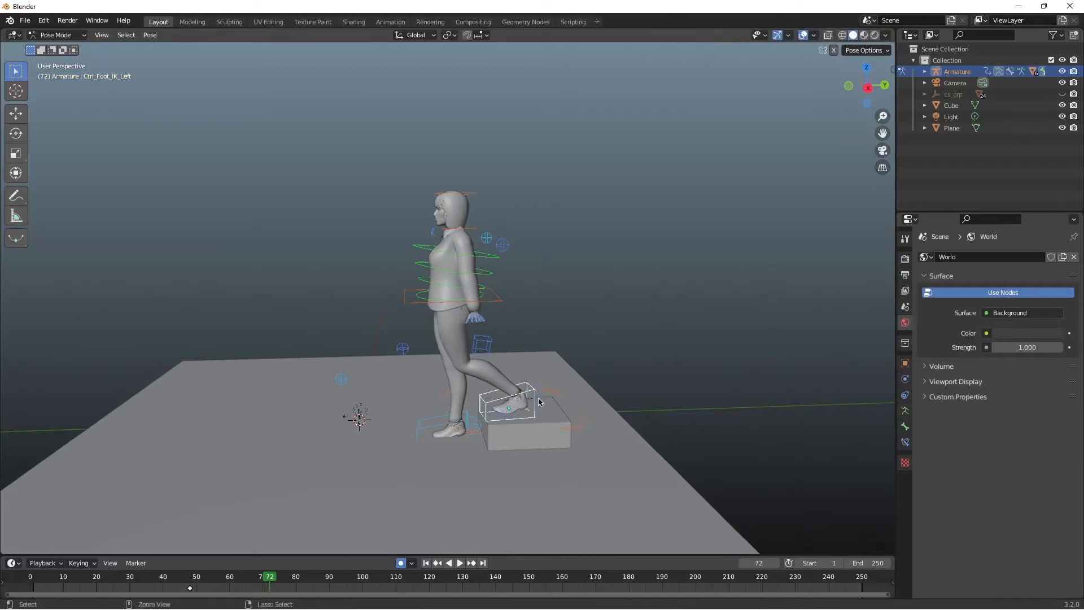
pyautogui.click(540, 401)
pyautogui.press('g')
pyautogui.click(538, 393)
# Step: Try rotating the left foot control at frame 72, and undo the rotation
pyautogui.click(510, 407)
pyautogui.press('r')
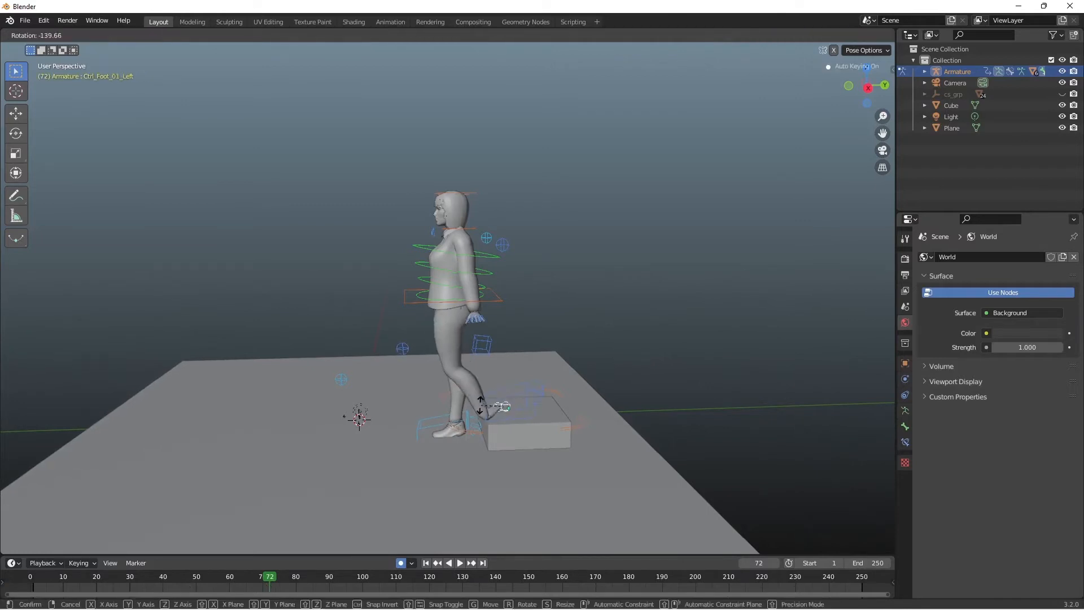
pyautogui.click(504, 408)
pyautogui.hotkey('ctrl', 'z')
# Step: Move the left foot IK control off the block beside the right foot at frame 72, and adjust its foot roll control
pyautogui.click(533, 406)
pyautogui.press('g')
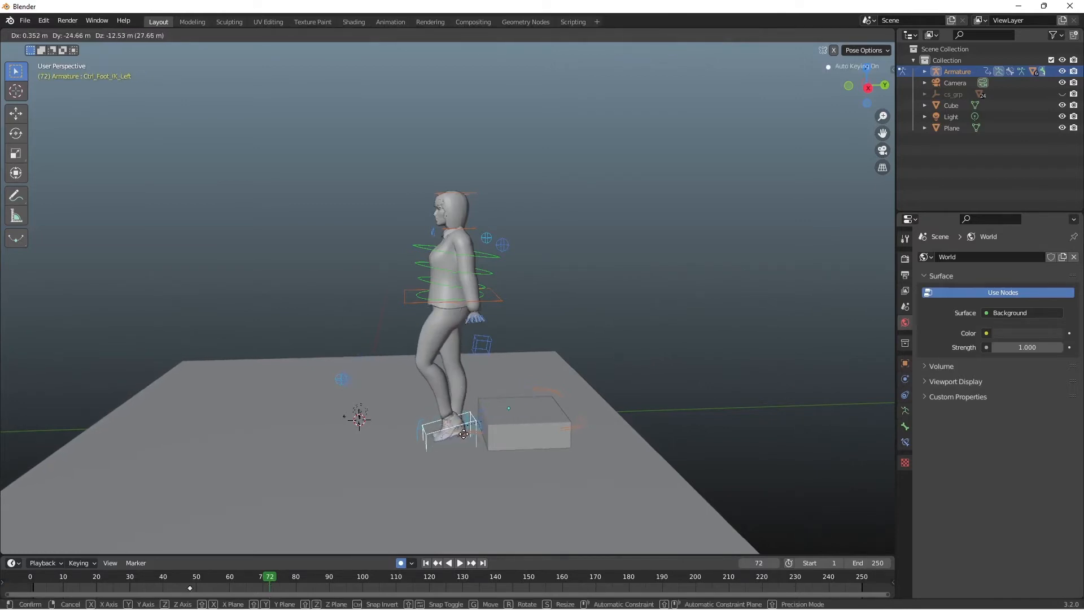
pyautogui.click(477, 432)
pyautogui.click(479, 428)
pyautogui.press('g')
pyautogui.click(481, 431)
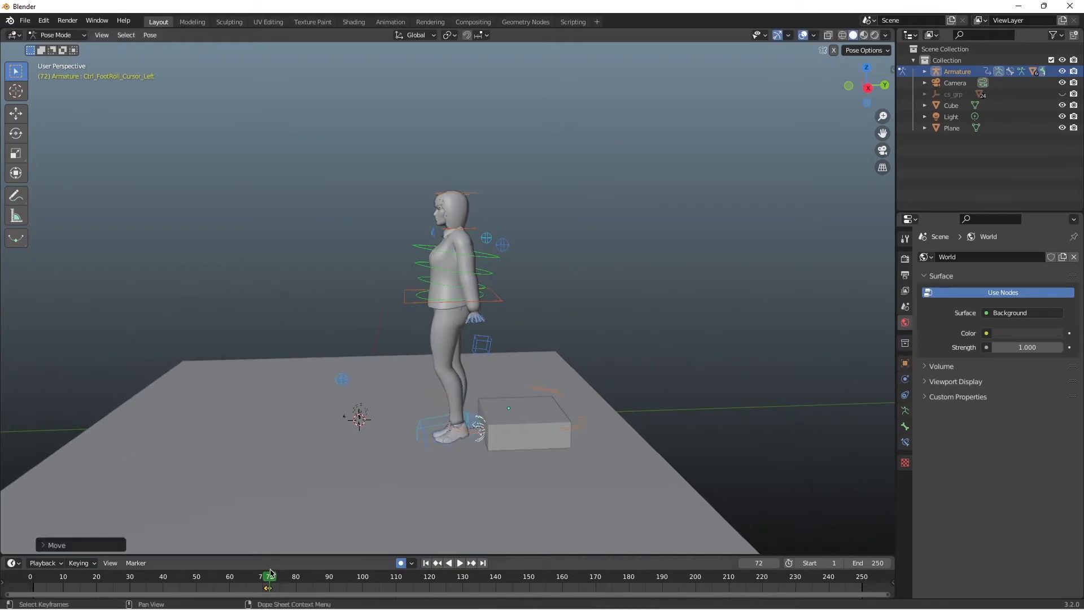
# Step: Play the animation to check the left foot's step down
pyautogui.moveTo(267, 576); pyautogui.dragTo(881, 570)
pyautogui.press('space')
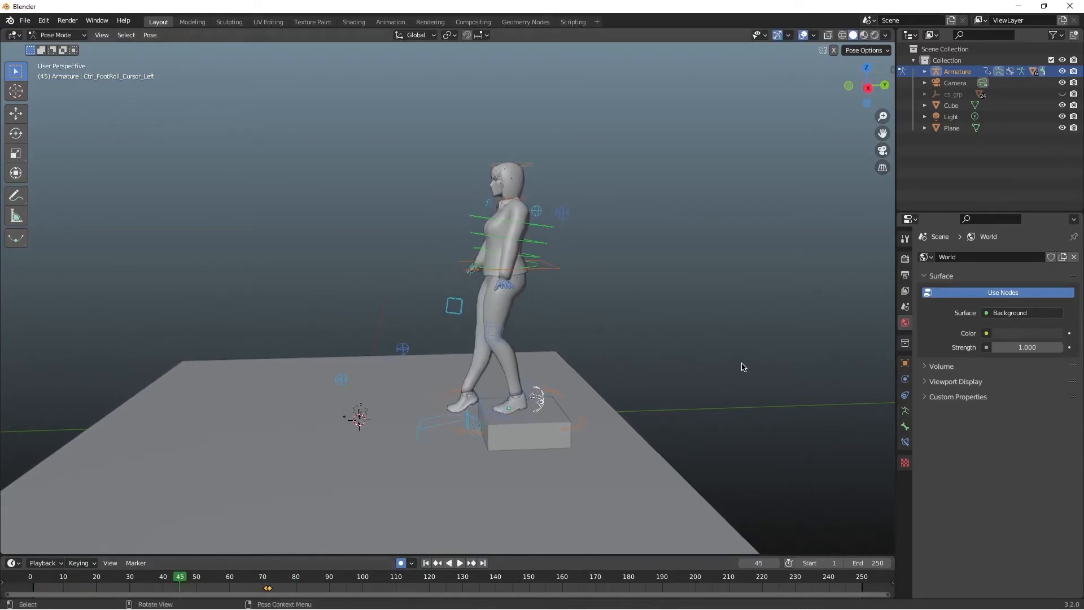
pyautogui.press('Escape')
# Step: Move the left foot IK control's landing keyframe to frame 60, and replay the animation
pyautogui.moveTo(266, 576); pyautogui.dragTo(231, 571)
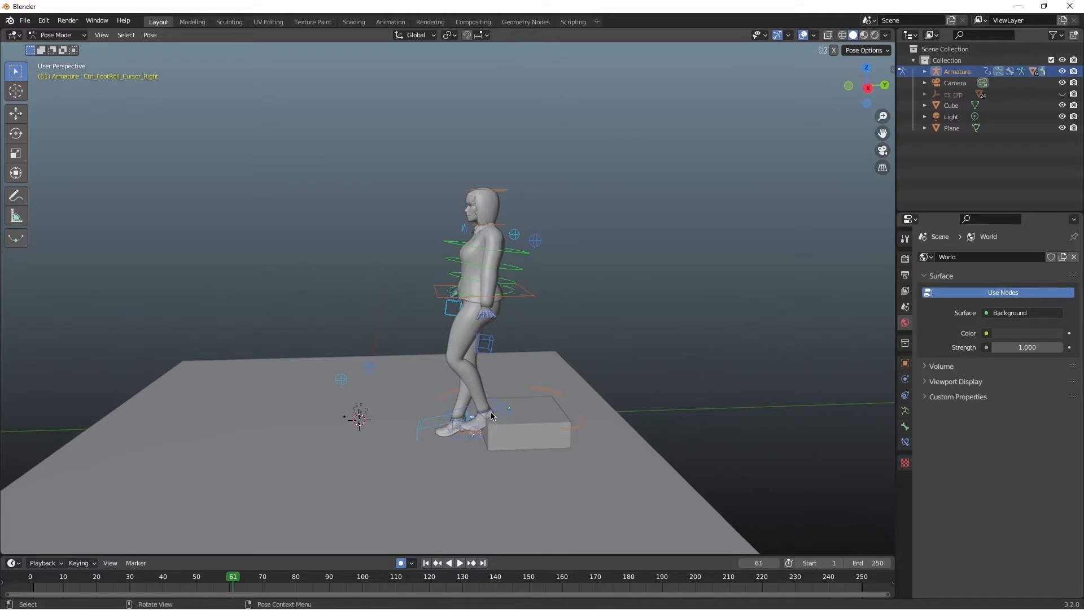
pyautogui.moveTo(269, 589); pyautogui.dragTo(228, 588)
pyautogui.moveTo(222, 576); pyautogui.dragTo(79, 576)
pyautogui.press('space')
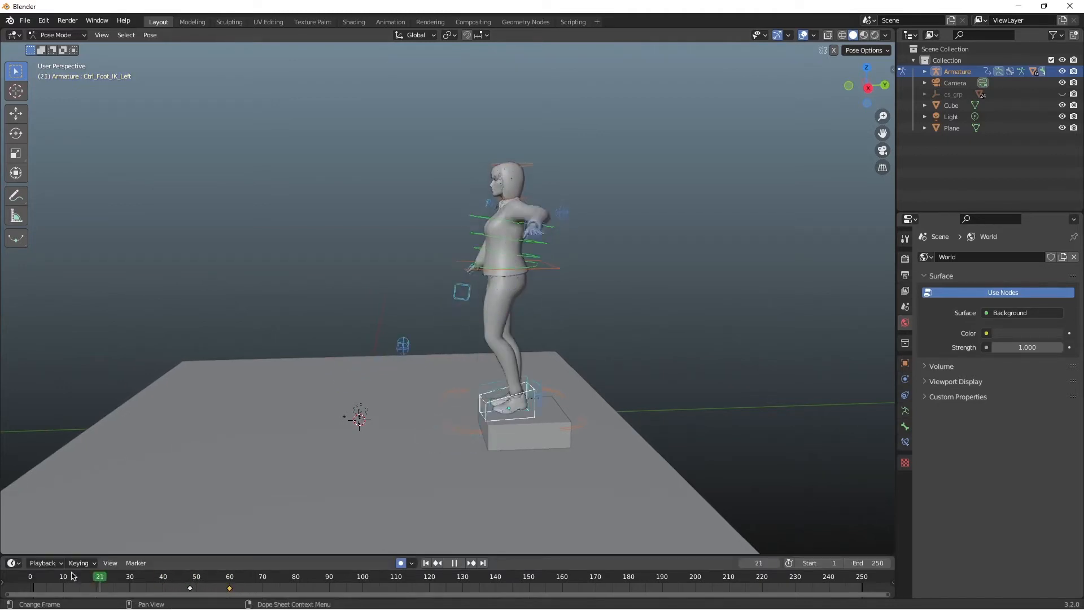
pyautogui.press('space')
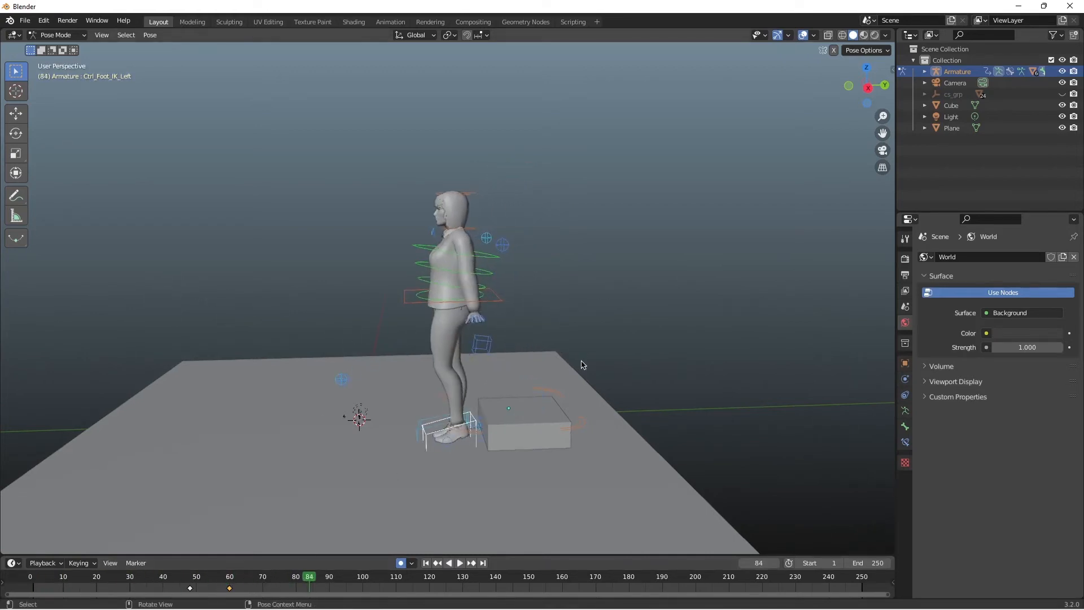
# Step: Switch the viewport to rendered shading and play the animation from frame 0, viewing the character from the front
pyautogui.scroll(-2, 585, 328)
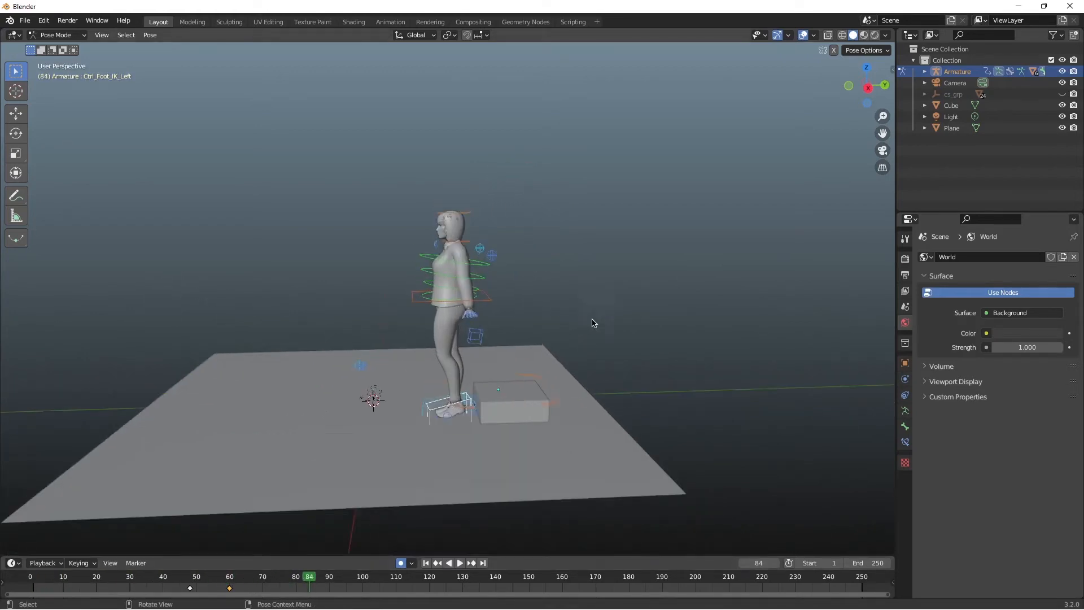
pyautogui.click(875, 35)
pyautogui.moveTo(868, 84); pyautogui.dragTo(846, 86)
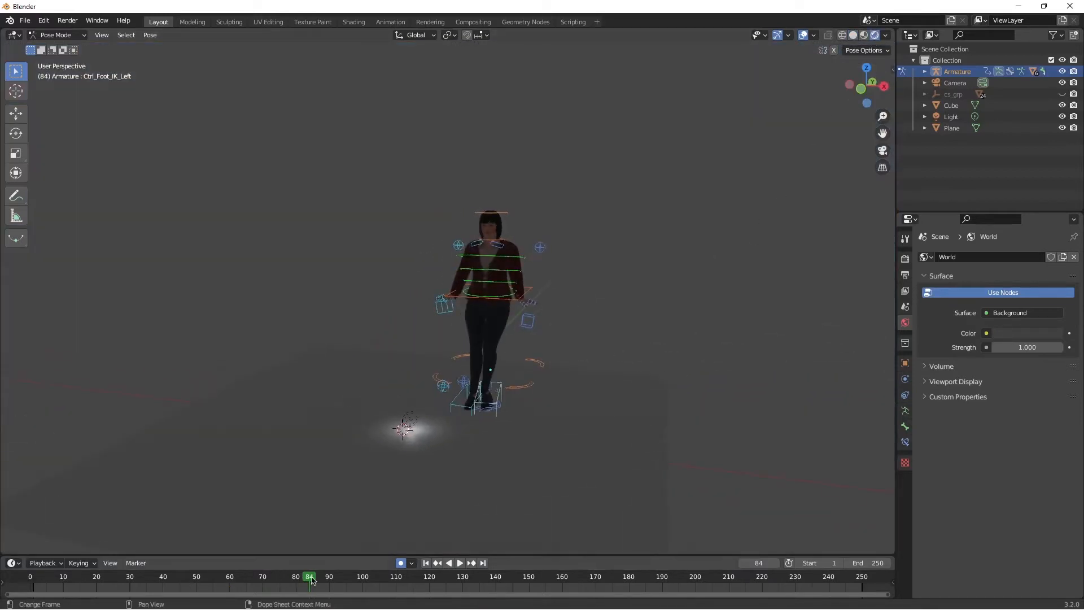
pyautogui.moveTo(311, 580); pyautogui.dragTo(30, 575)
pyautogui.press('space')
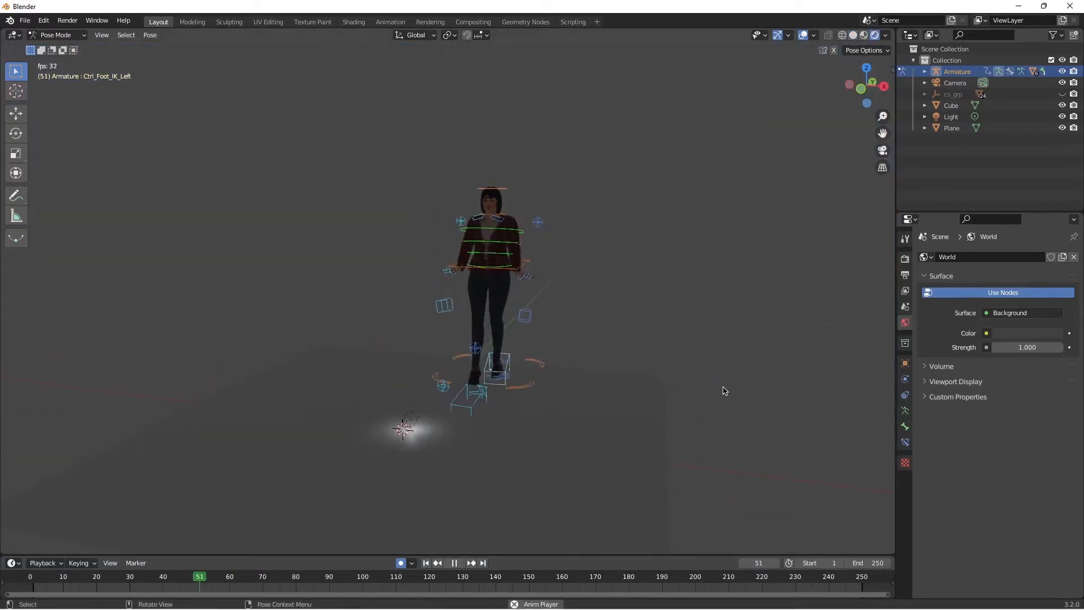
pyautogui.press('space')
# Step: Replay the rendered front view of the animation from frame 0
pyautogui.moveTo(279, 581); pyautogui.dragTo(30, 582)
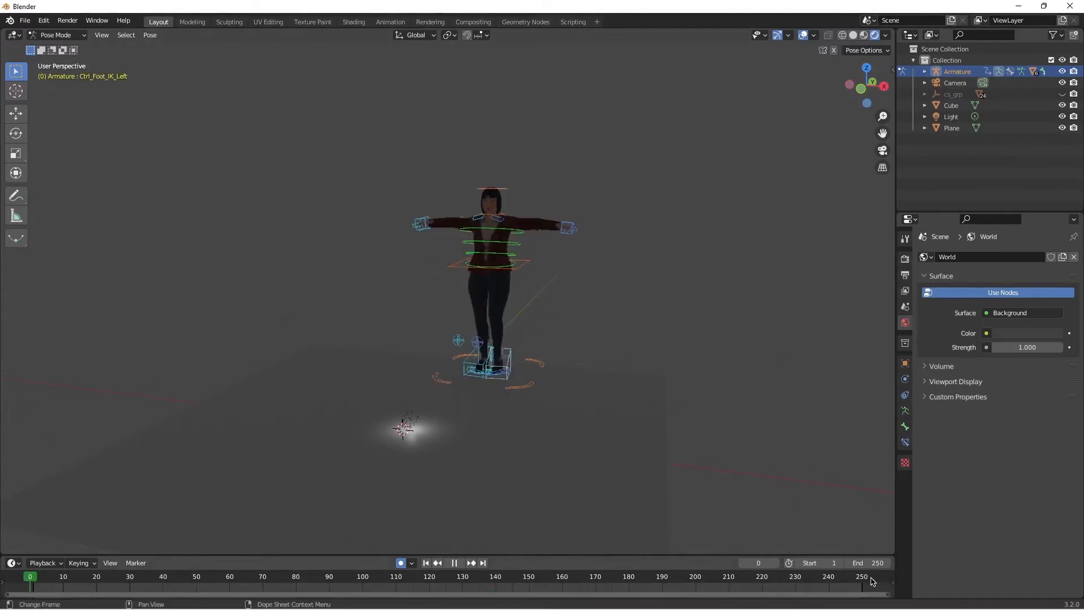
pyautogui.press('space')
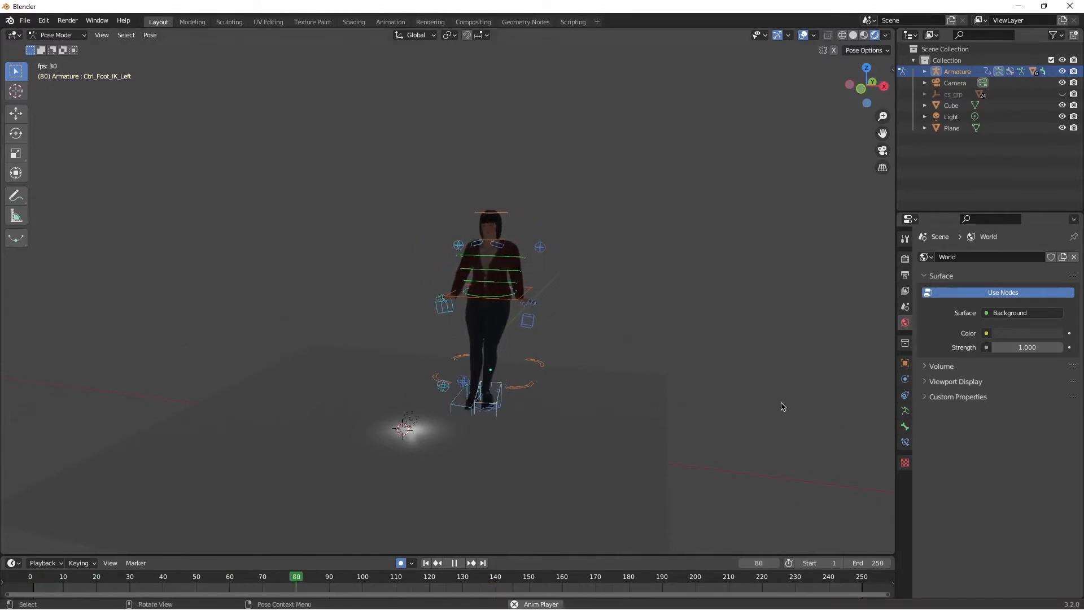
pyautogui.press('space')
# Step: Try removing the right hand IK control's keyframe at frame 0 and the left hand's at frame 30, and play the animation
pyautogui.moveTo(275, 579); pyautogui.dragTo(30, 584)
pyautogui.click(59, 35)
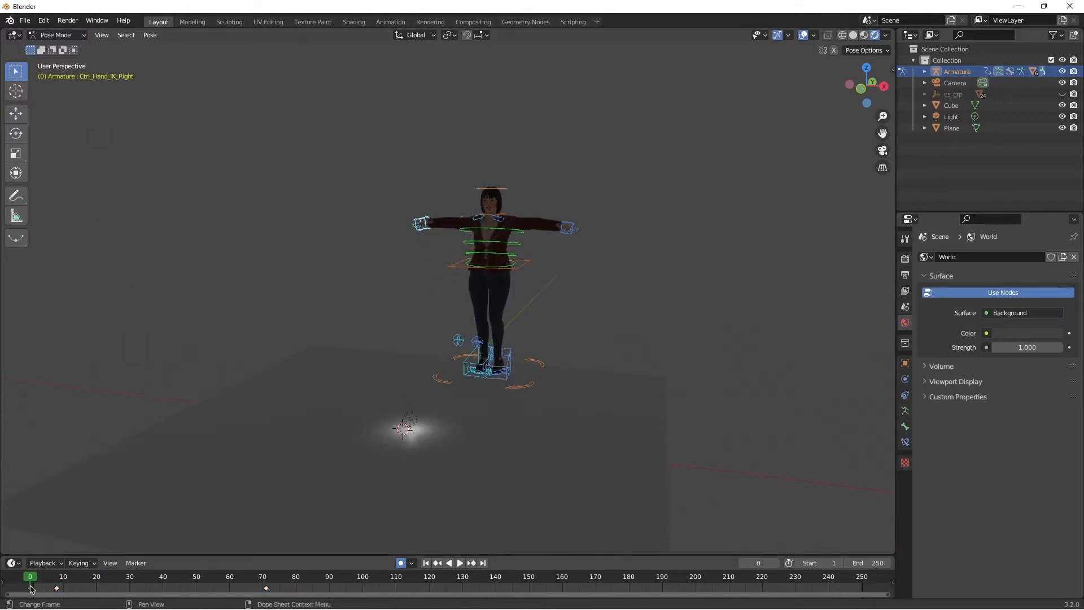
pyautogui.press('Delete')
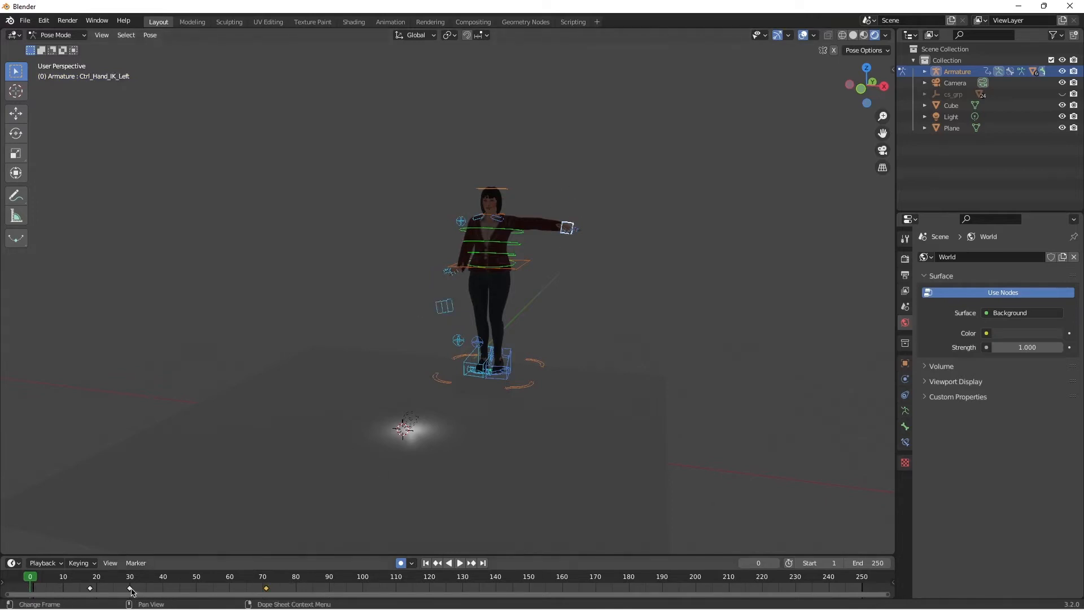
pyautogui.press('space')
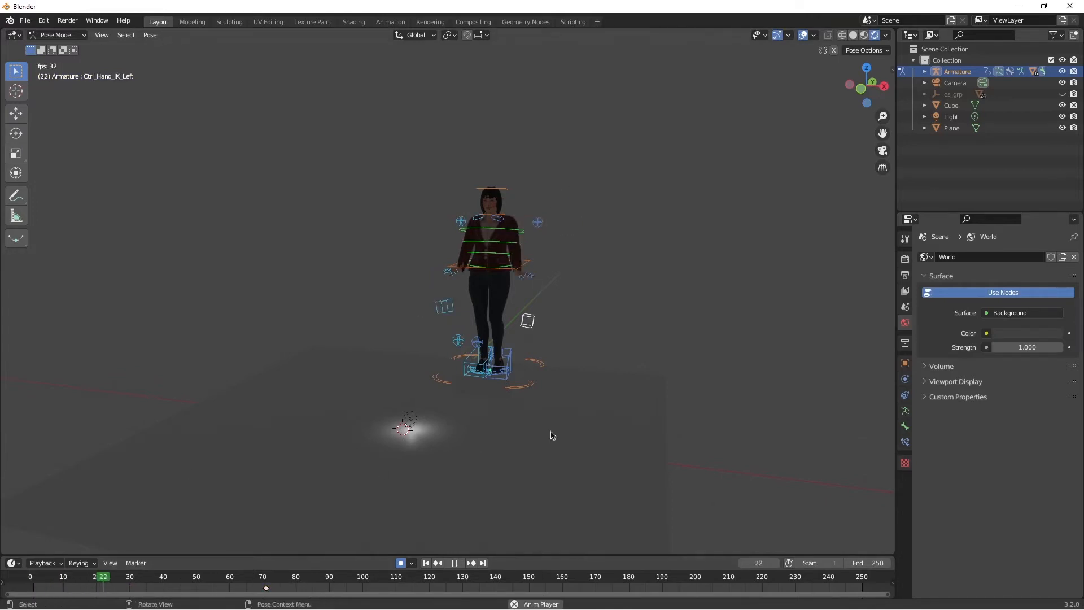
pyautogui.press('space')
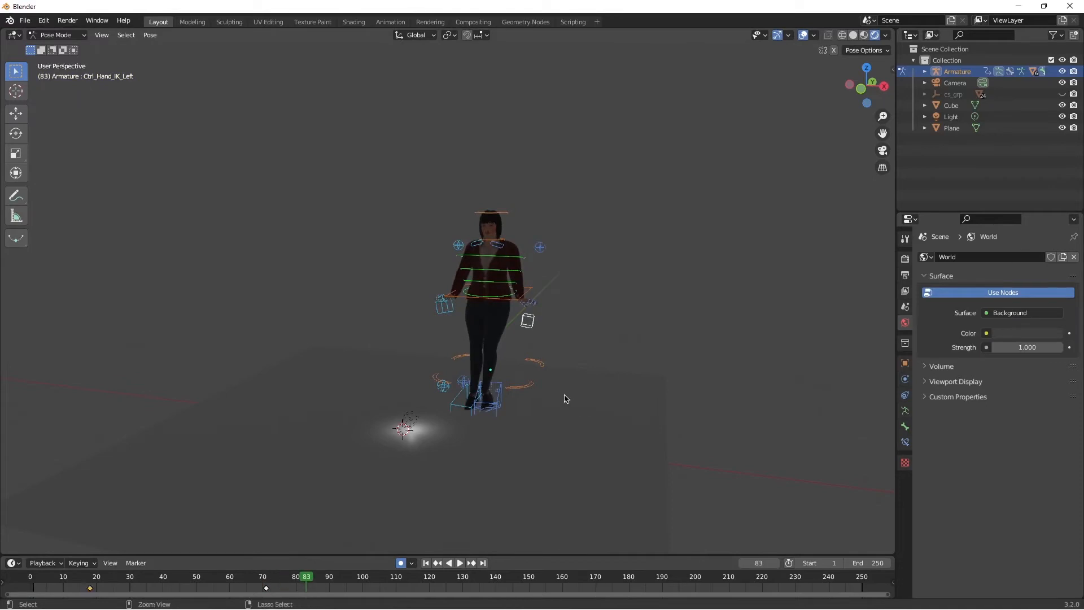
# Step: Undo the hand IK keyframe deletions and replay the animation
pyautogui.hotkey('ctrl', 'z')
pyautogui.hotkey('ctrl', 'z')
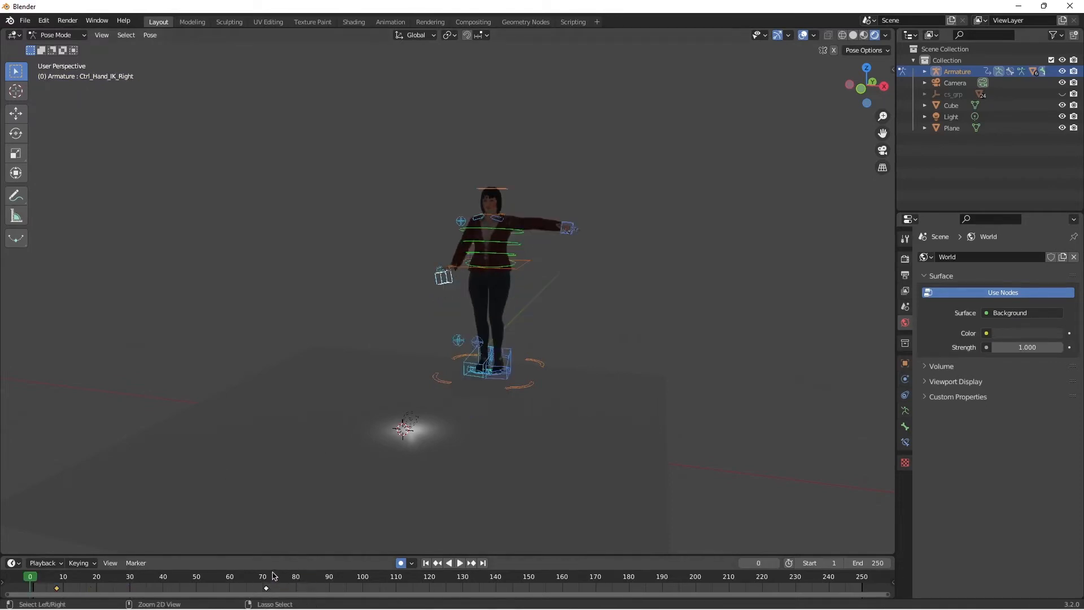
pyautogui.hotkey('ctrl', 'z')
pyautogui.press('space')
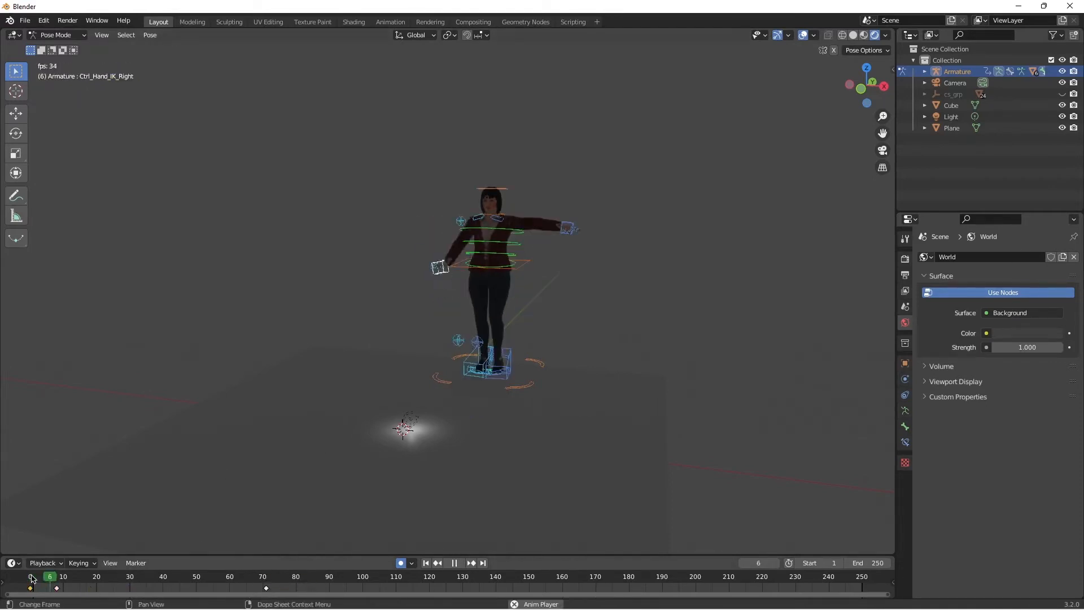
pyautogui.press('space')
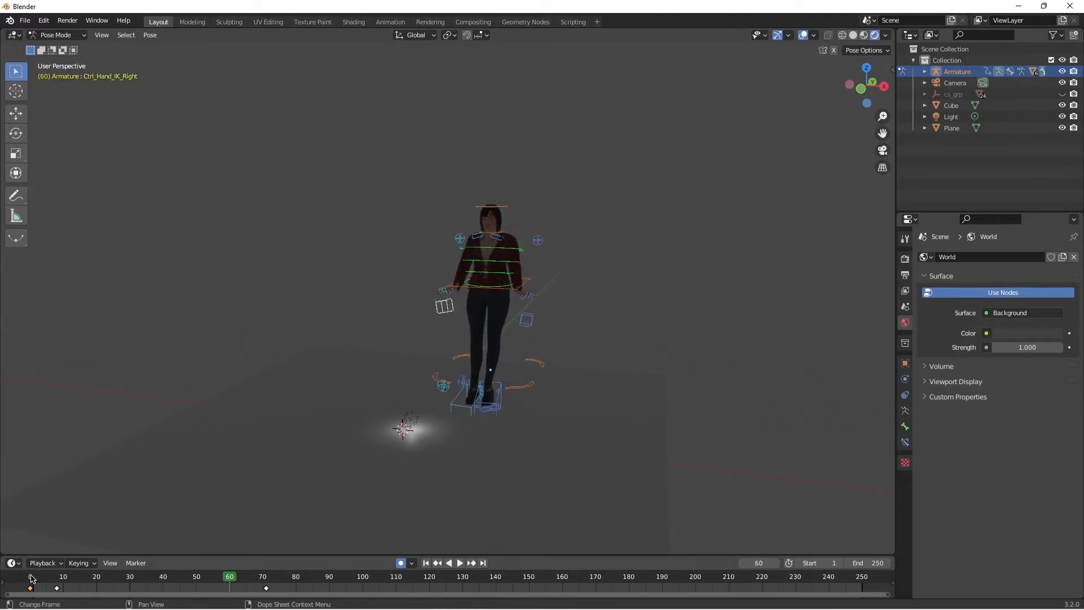
# Step: Switch the viewport back to solid shading, view the character at an angle, and return to frame 0
pyautogui.click(62, 35)
pyautogui.click(844, 35)
pyautogui.click(854, 36)
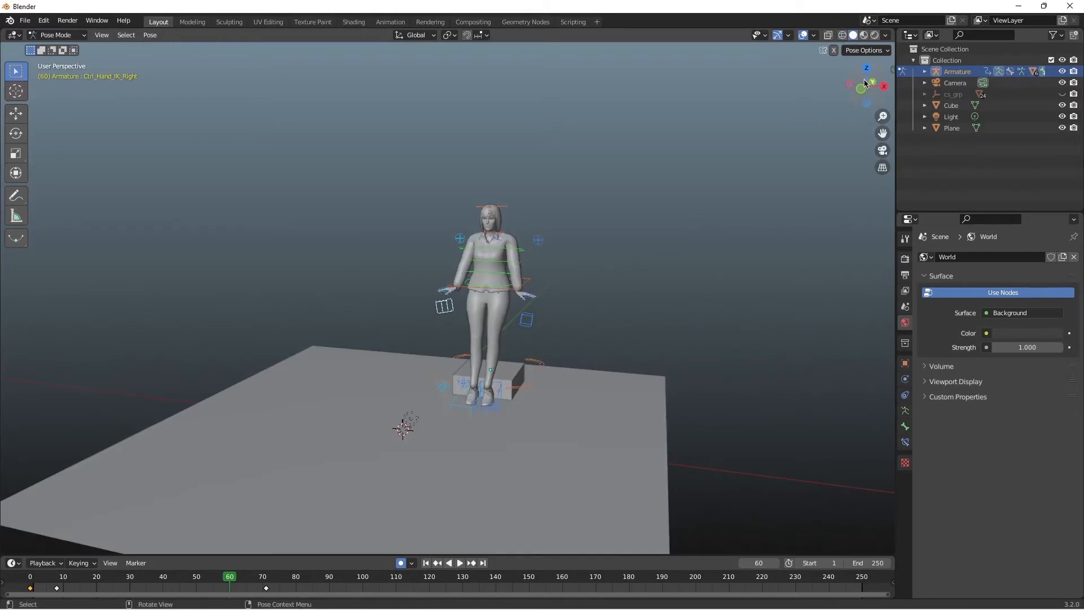
pyautogui.moveTo(338, 409); pyautogui.dragTo(373, 409, button='middle')
pyautogui.moveTo(234, 581); pyautogui.dragTo(29, 580)
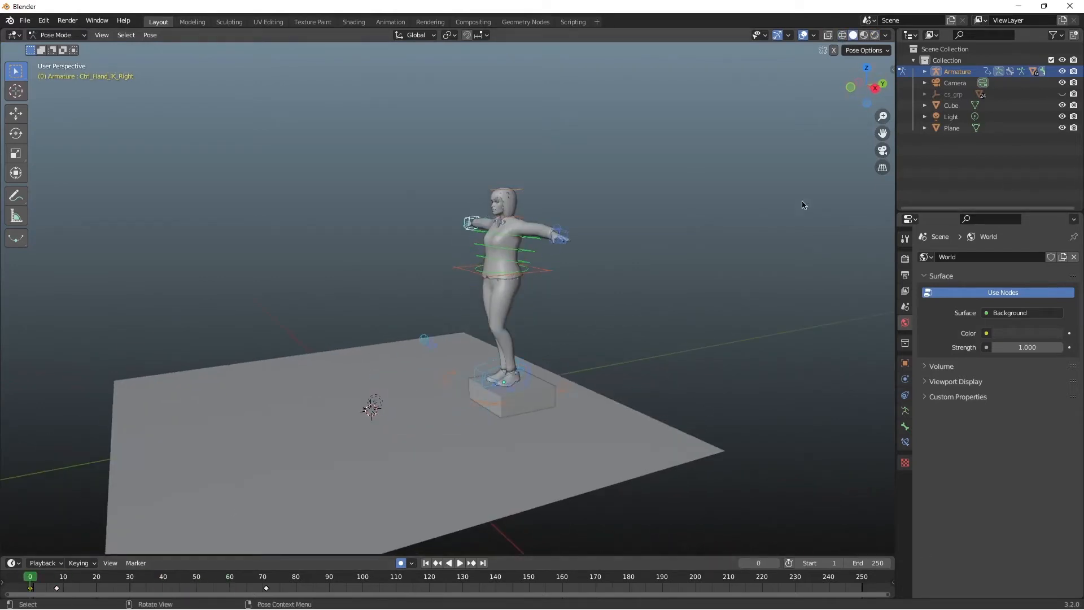
# Step: Try moving the head control at frame 0, and undo the move
pyautogui.click(499, 207)
pyautogui.click(504, 190)
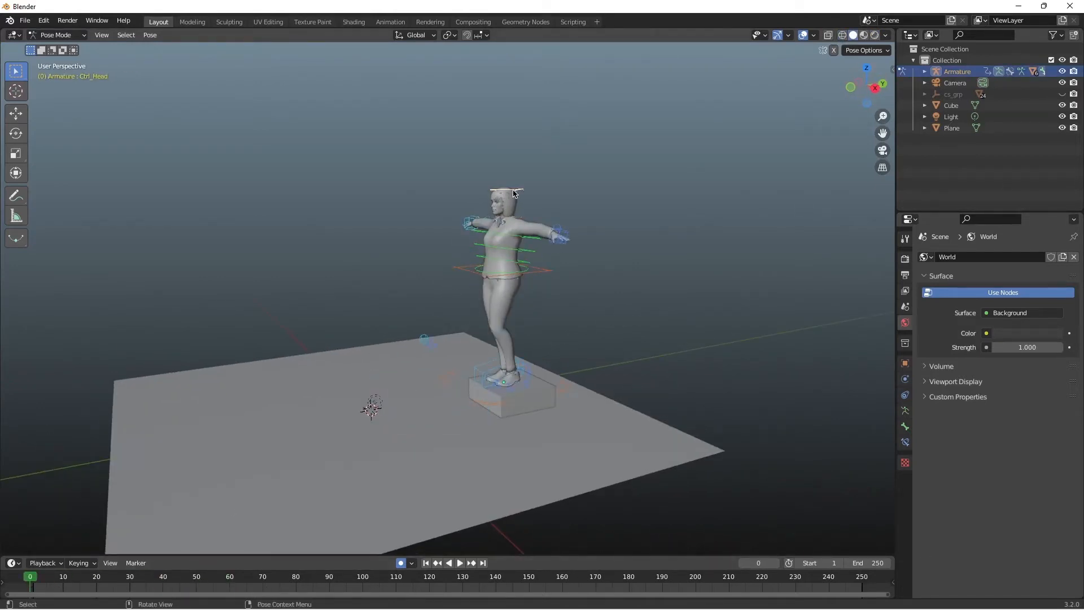
pyautogui.press('g')
pyautogui.click(553, 201)
pyautogui.hotkey('ctrl', 'z')
pyautogui.hotkey('ctrl', 'z')
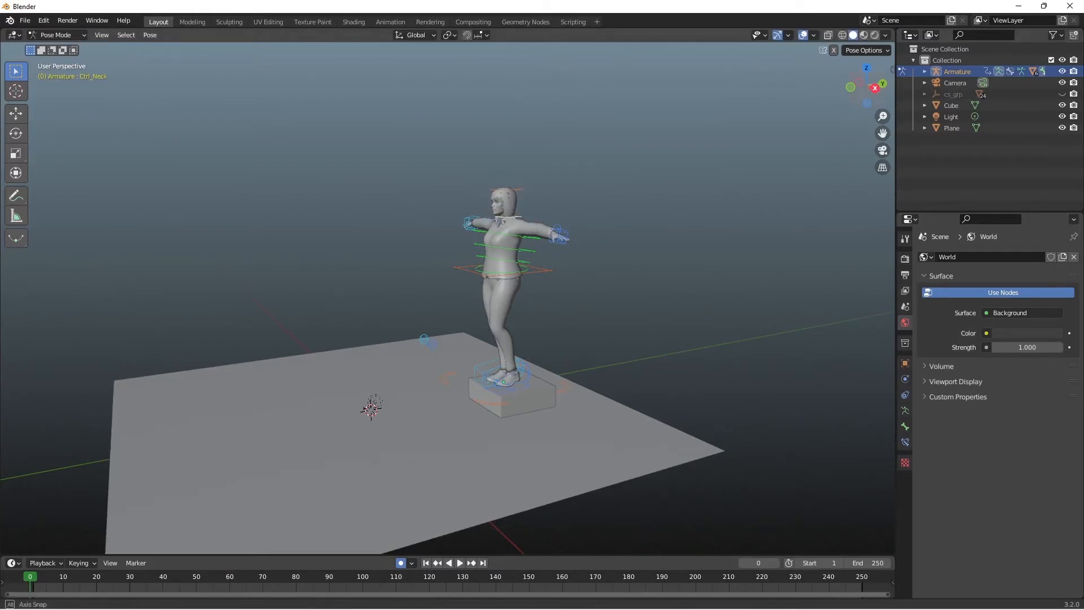
# Step: Try a trackball rotation of the neck control at frame 0 from the front, and undo it
pyautogui.moveTo(645, 161); pyautogui.dragTo(735, 163, button='middle')
pyautogui.press('r')
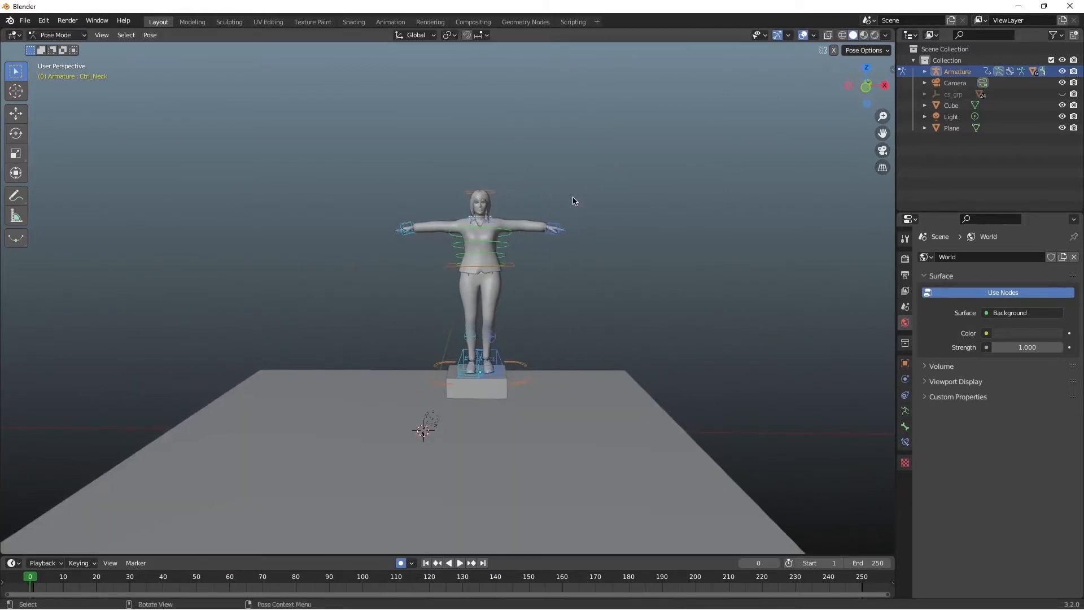
pyautogui.press('r')
pyautogui.click(550, 197)
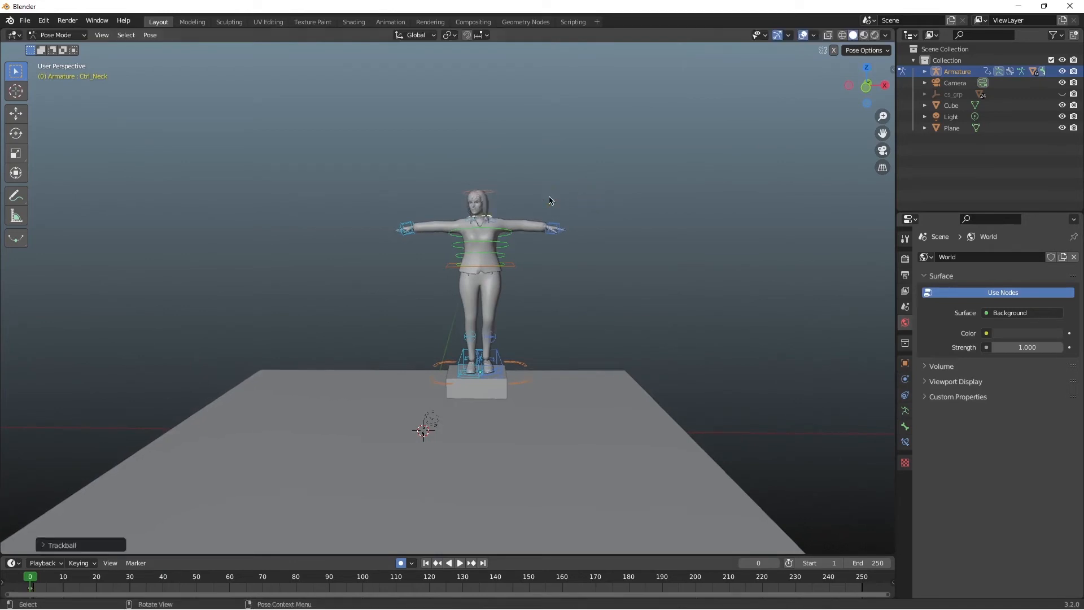
pyautogui.hotkey('ctrl', 'z')
# Step: Preview the start of the animation, return to frame 0, and keyframe a trackball rotation of the neck control there
pyautogui.press('space')
pyautogui.press('space')
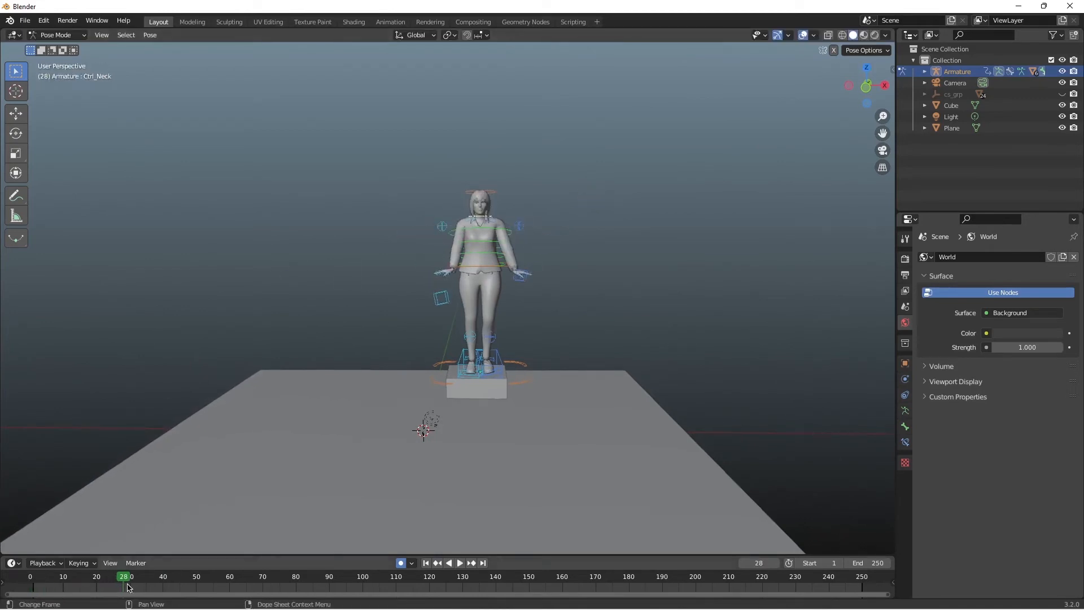
pyautogui.moveTo(126, 581); pyautogui.dragTo(29, 582)
pyautogui.press('r')
# Step: At frame 1, keyframe the neck control rotated so the head turns toward the character's right
pyautogui.press('r')
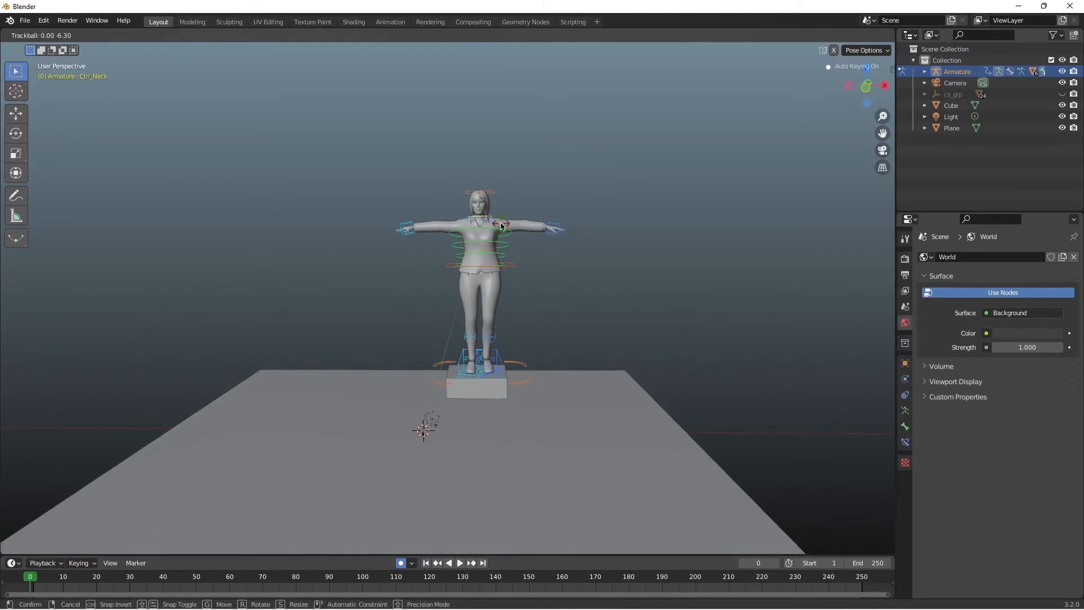
pyautogui.click(501, 224)
pyautogui.click(32, 576)
pyautogui.press('r')
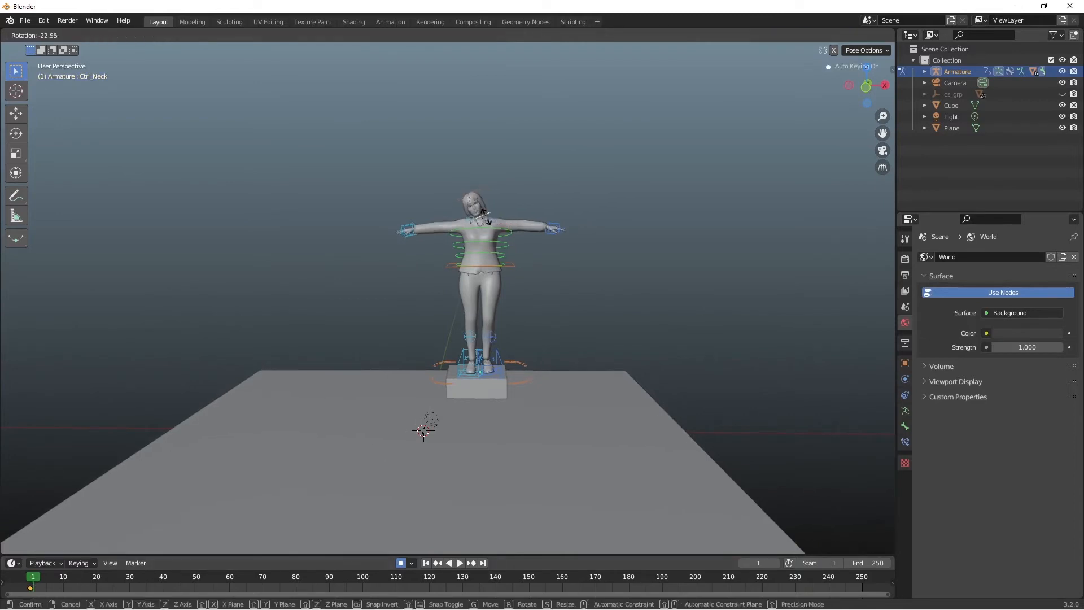
pyautogui.press('r')
pyautogui.click(488, 216)
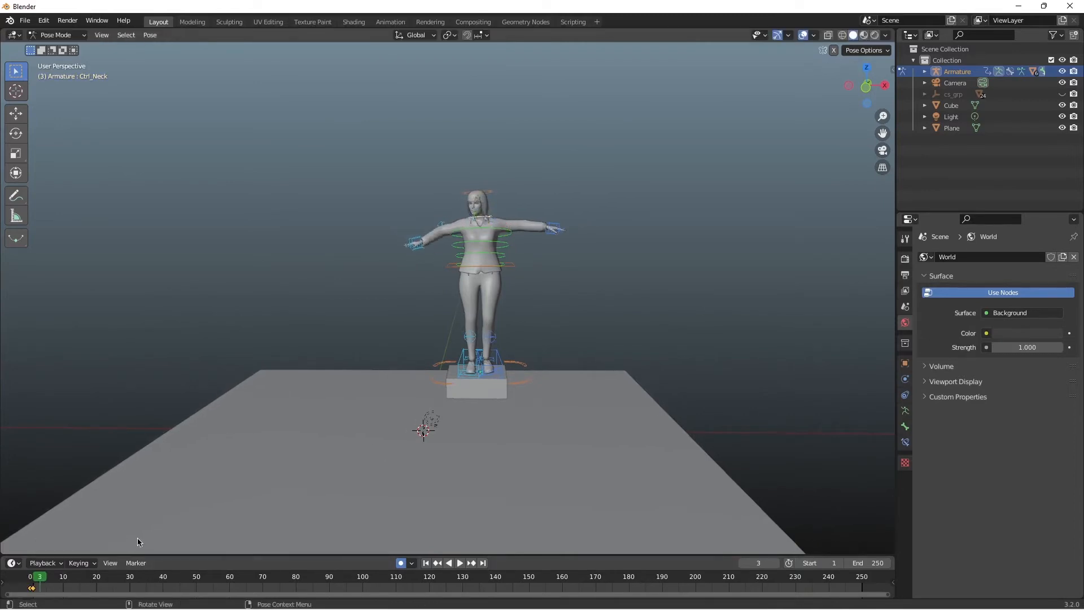
# Step: Advance to frame 20 and keyframe the neck control rotated so the head turns toward the character's left
pyautogui.press('space')
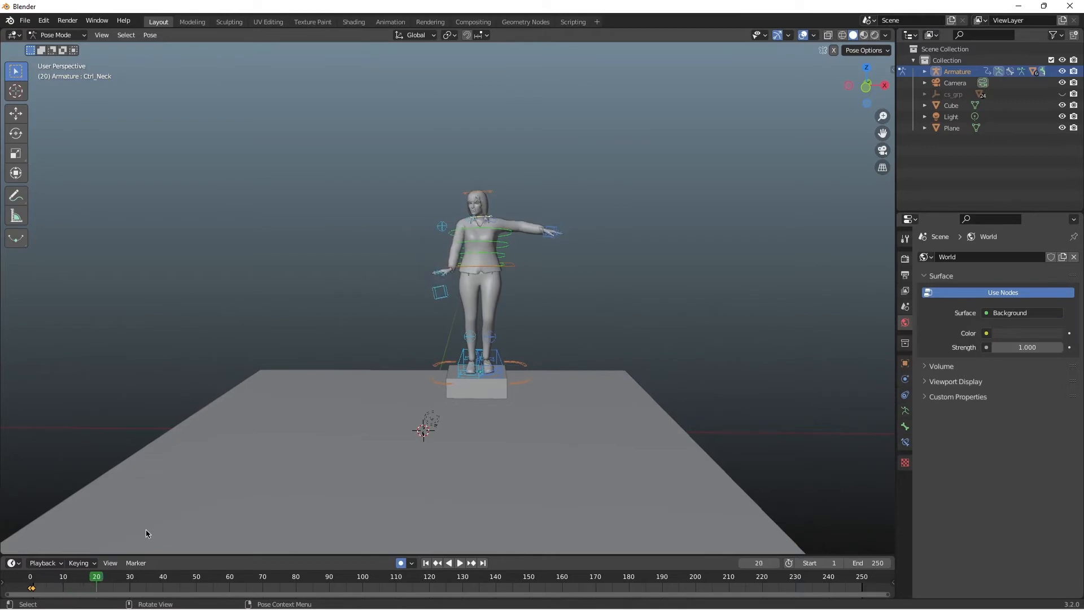
pyautogui.press('r')
pyautogui.press('r')
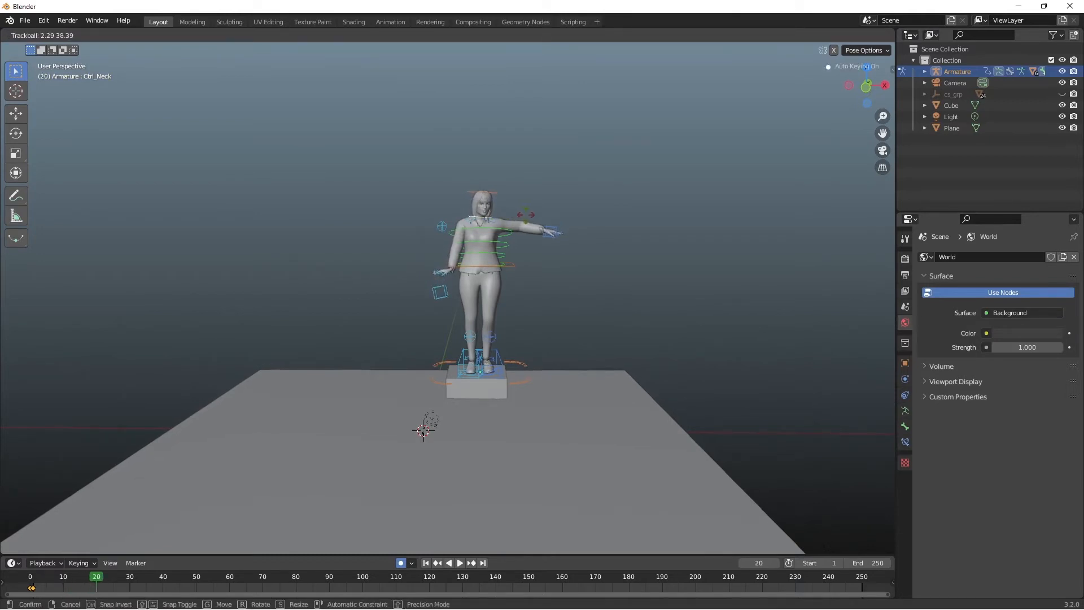
pyautogui.click(457, 305)
# Step: Play through to frame 39, keyframe the neck control rotated so the head tilts downward, and replay the animation from the side
pyautogui.moveTo(101, 578); pyautogui.dragTo(32, 577)
pyautogui.press('space')
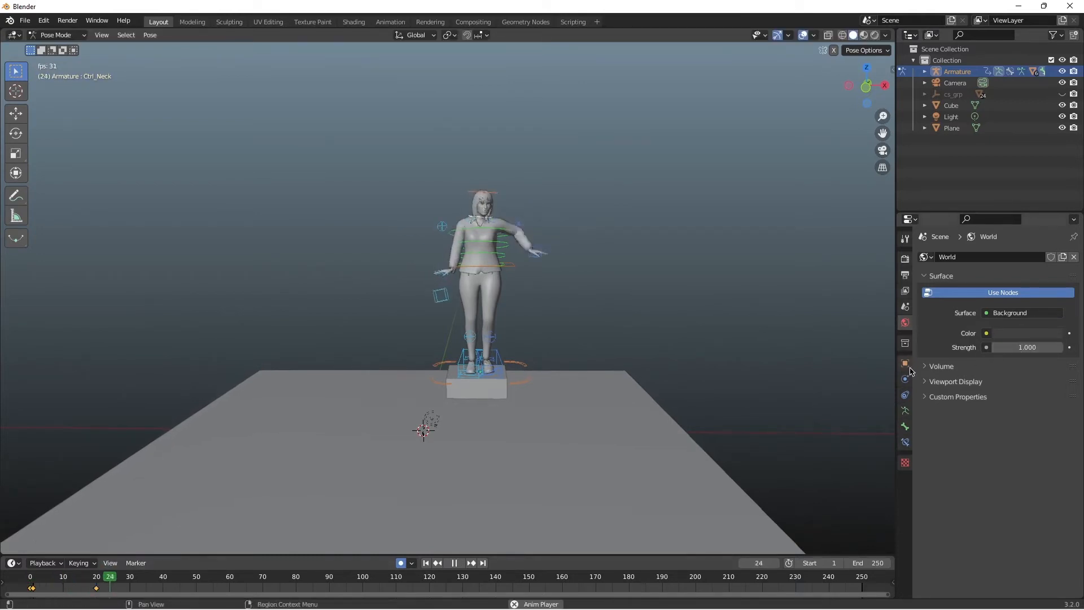
pyautogui.press('space')
pyautogui.press('r')
pyautogui.press('r')
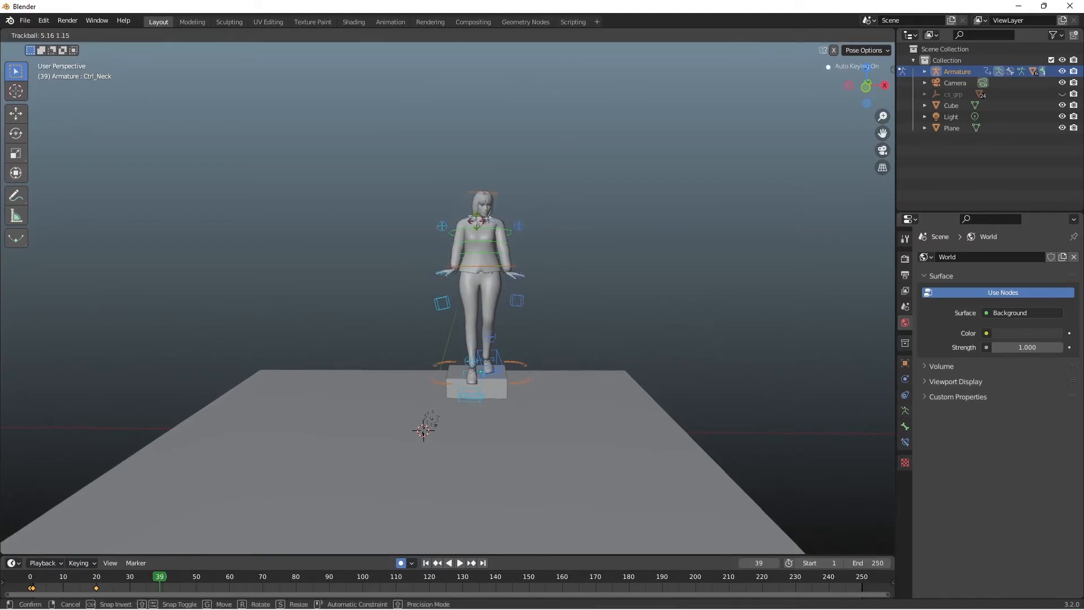
pyautogui.click(460, 228)
pyautogui.moveTo(460, 227); pyautogui.dragTo(345, 240, button='middle')
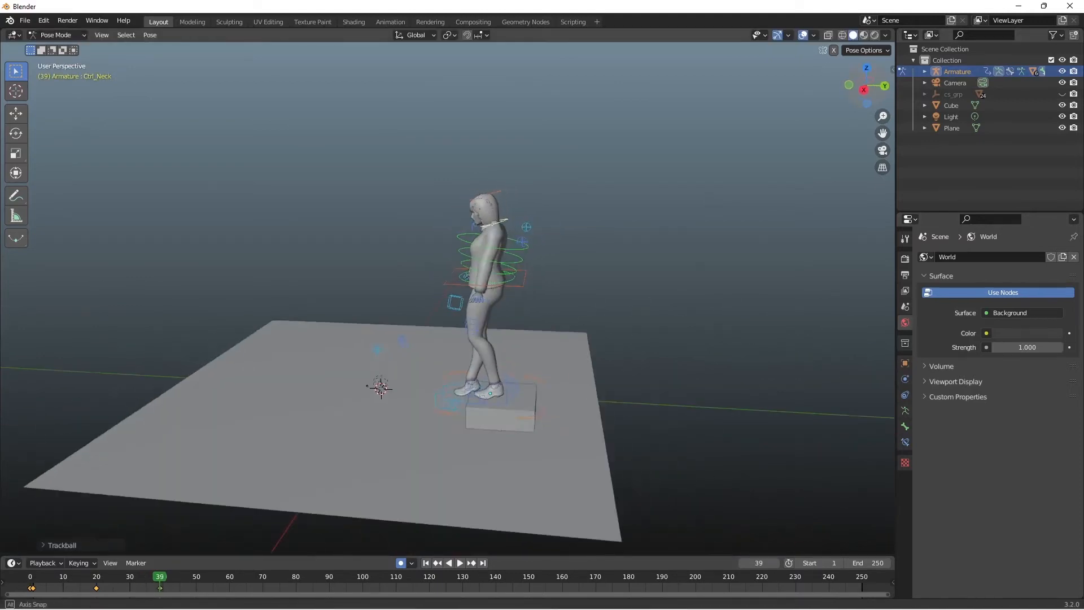
pyautogui.press('space')
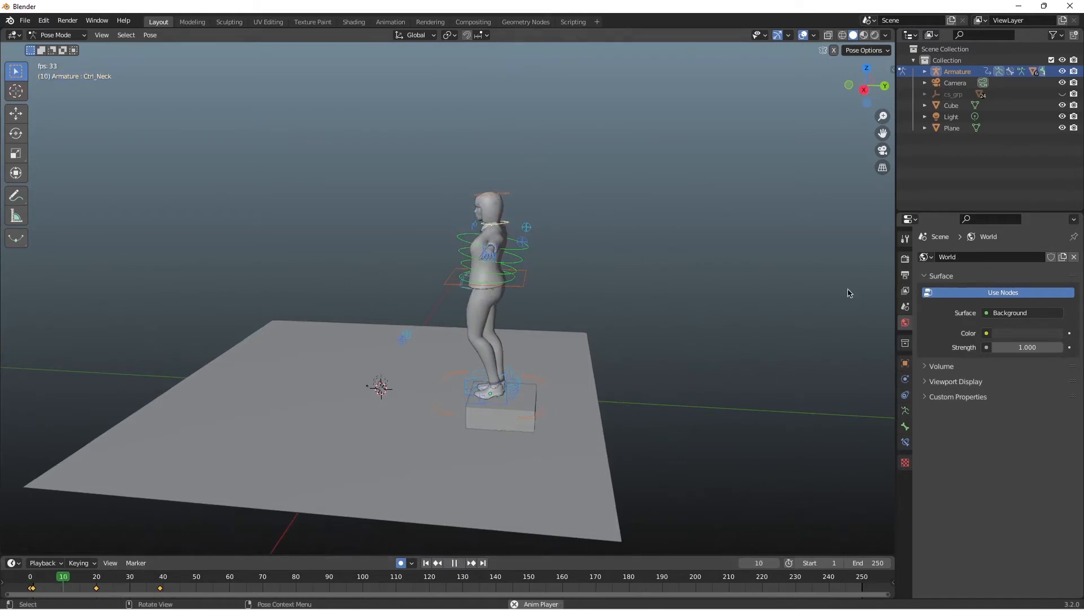
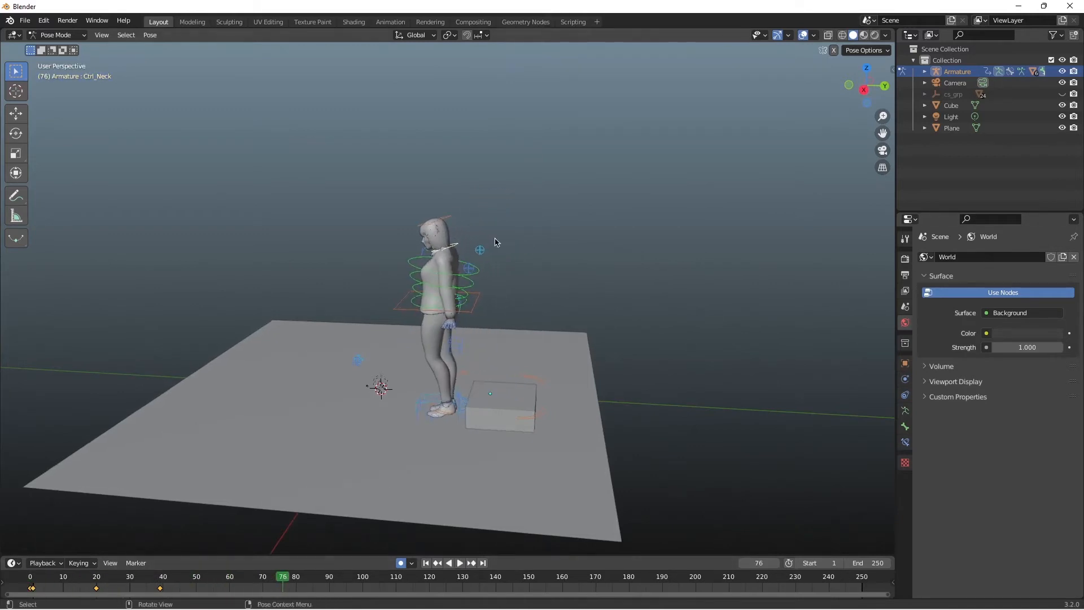
# Step: At frame 76, keyframe the neck control with trackball rotations, checking the head's pose from the front
pyautogui.press('r')
pyautogui.press('r')
pyautogui.click(503, 250)
pyautogui.moveTo(452, 255); pyautogui.dragTo(546, 237, button='middle')
pyautogui.press('r')
pyautogui.press('r')
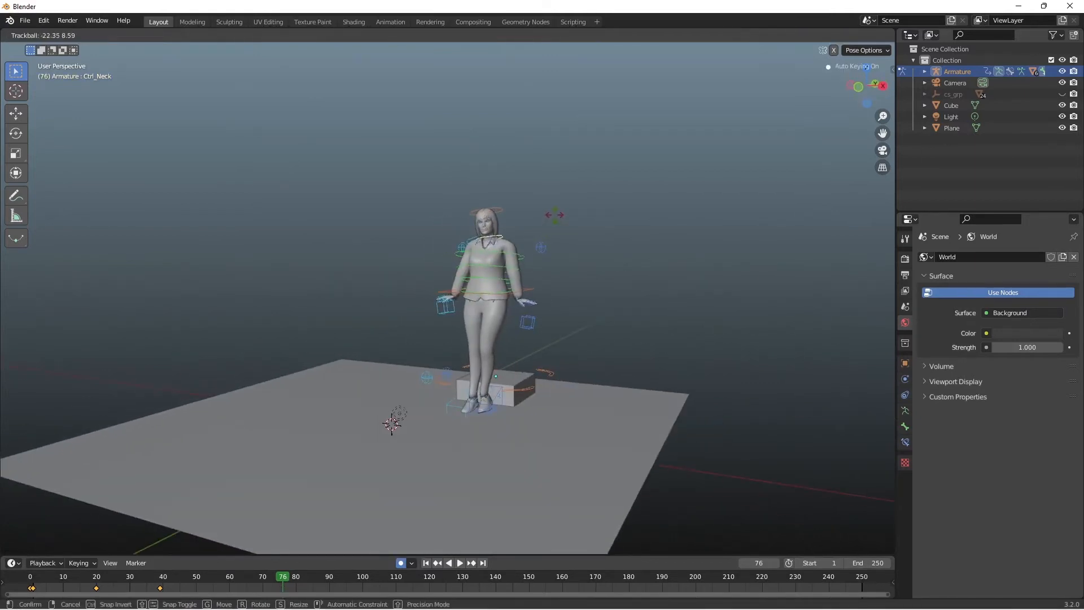
pyautogui.click(554, 215)
pyautogui.press('r')
pyautogui.click(556, 222)
# Step: Move to frame 94, keyframe a further rotation of the neck control, and replay the animation from frame 0
pyautogui.moveTo(870, 91); pyautogui.dragTo(897, 120)
pyautogui.moveTo(282, 575); pyautogui.dragTo(342, 575)
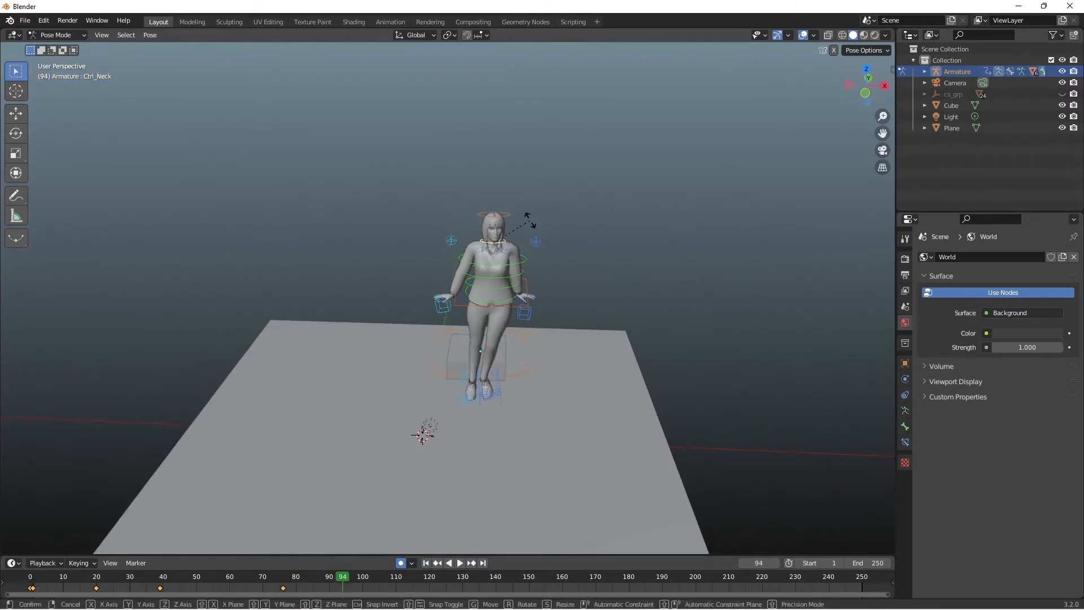
pyautogui.hotkey('shift', 'ctrl', 'space')
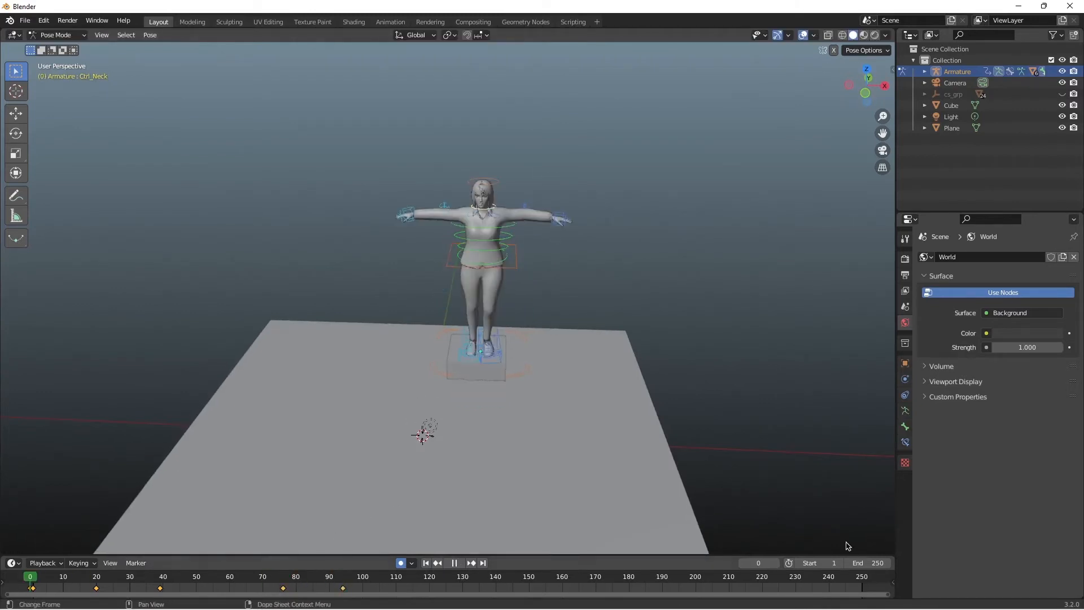
pyautogui.press('space')
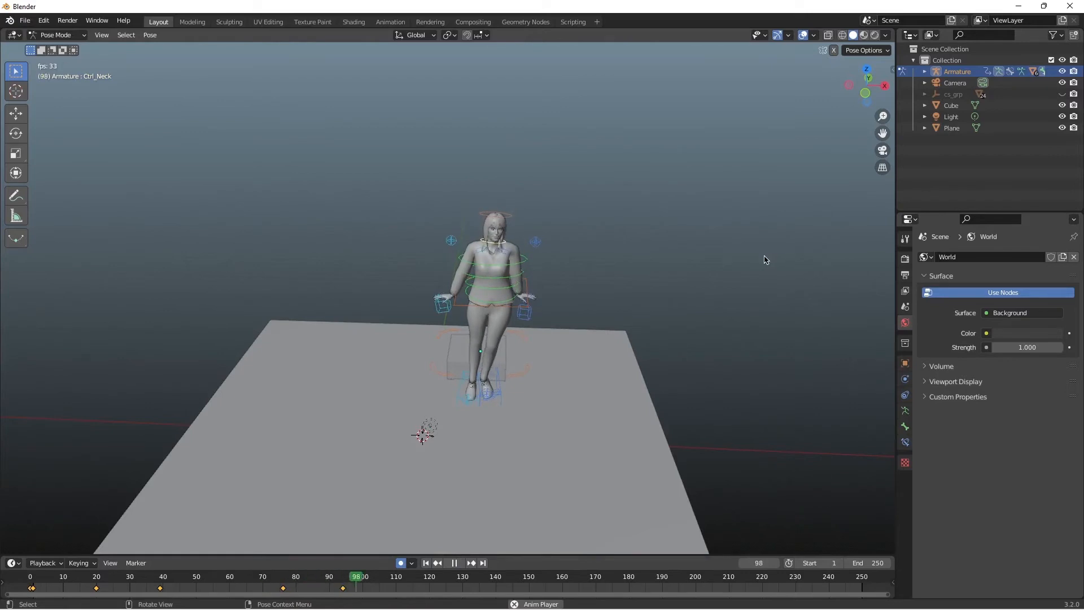
# Step: Stop playback at frame 108 and keyframe the neck control rotated so the head turns toward the character's left
pyautogui.press('space')
pyautogui.press('r')
pyautogui.press('r')
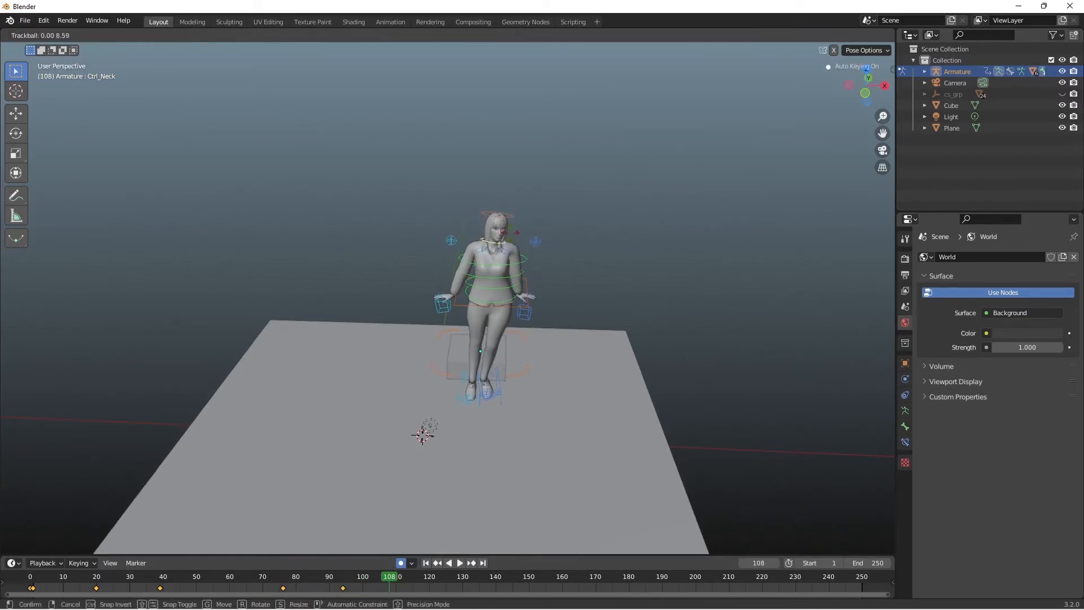
pyautogui.click(526, 232)
# Step: At frame 108, keyframe the right-hand IK control moved slightly down and outward
pyautogui.click(443, 305)
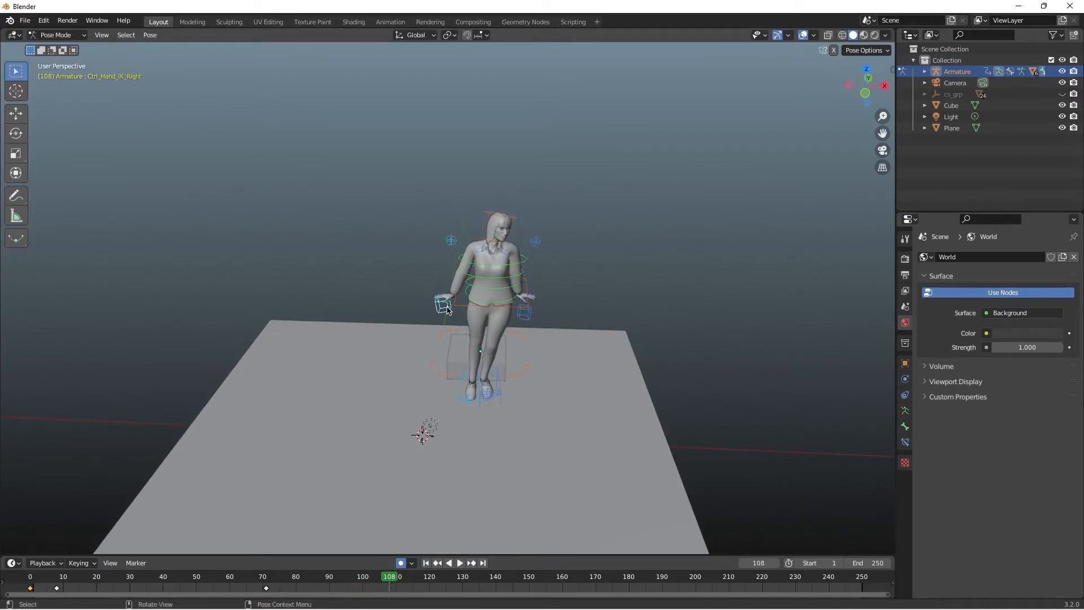
pyautogui.press('g')
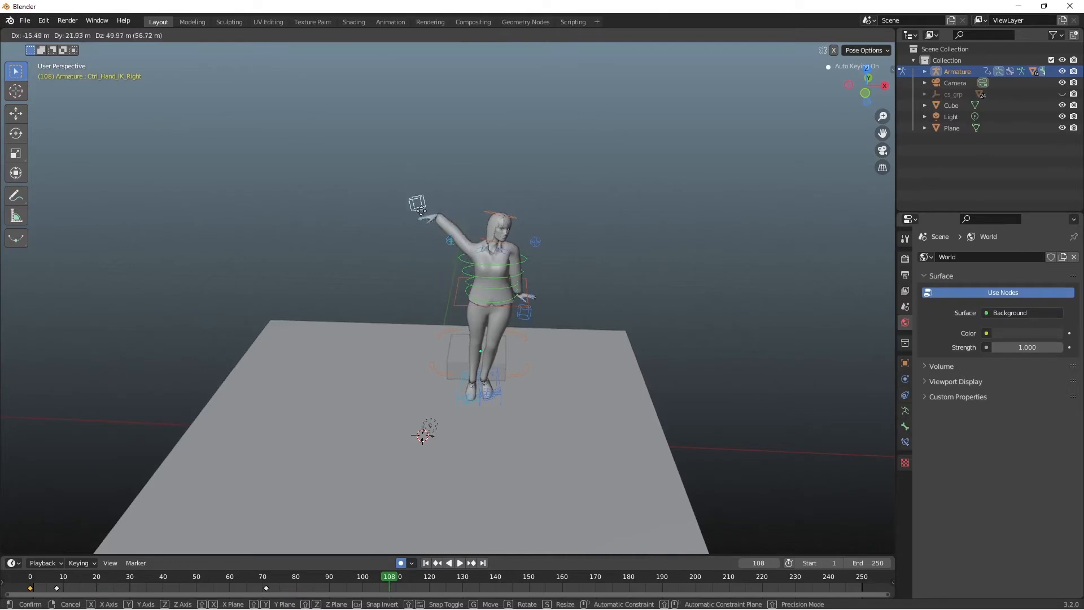
pyautogui.click(439, 303)
# Step: Try to move the right index finger's tip control at frame 108, and undo it
pyautogui.click(440, 302)
pyautogui.press('g')
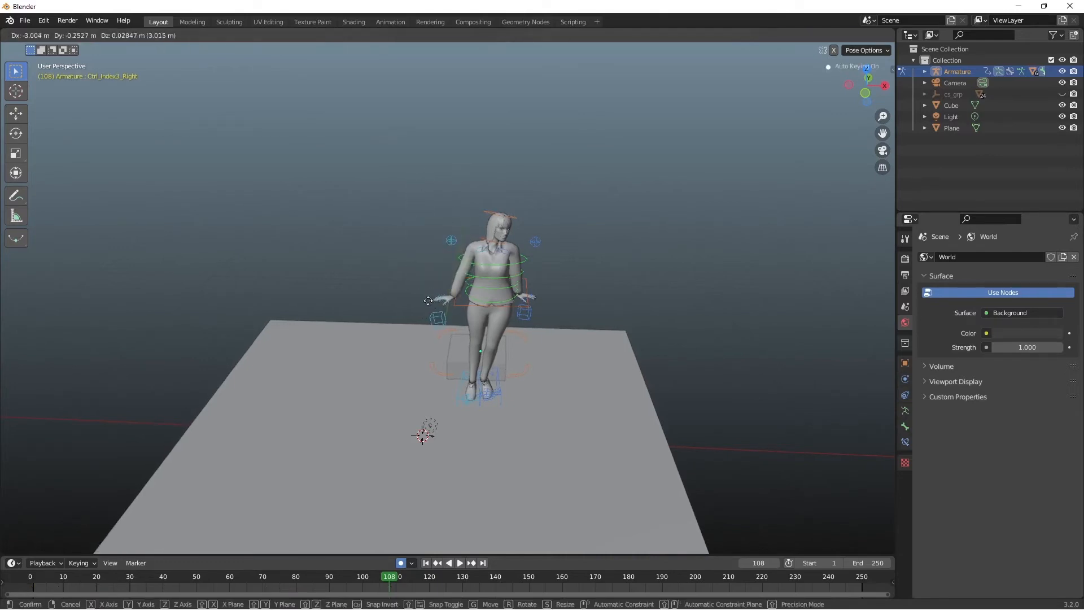
pyautogui.click(438, 302)
pyautogui.hotkey('ctrl', 'z')
# Step: Examine the right hand up close, and replay the animation from the start to check the arm and head motion
pyautogui.scroll(6, 428, 299)
pyautogui.moveTo(386, 273); pyautogui.dragTo(472, 333)
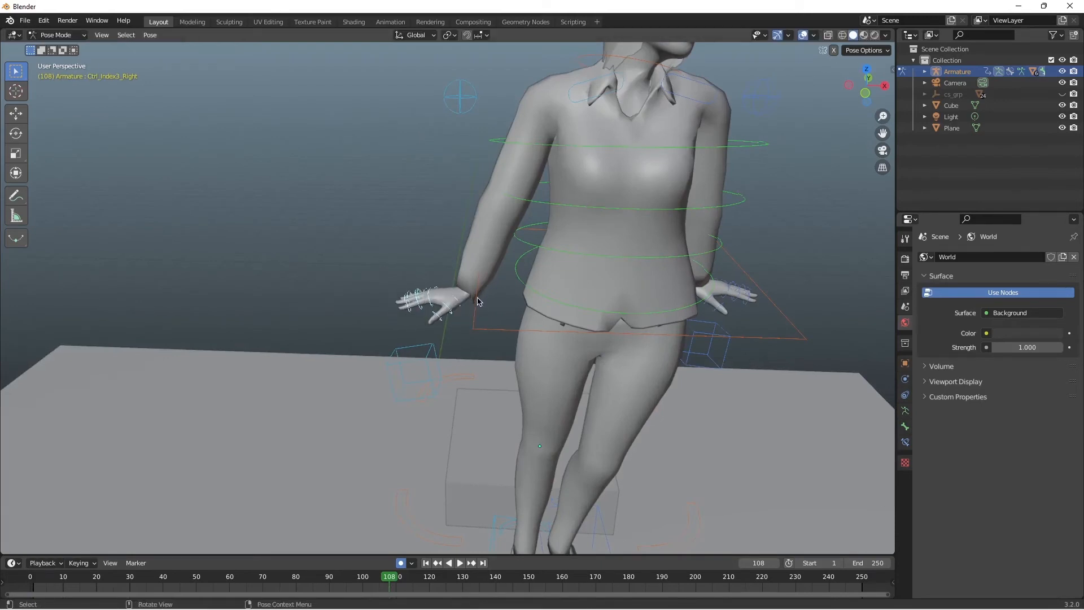
pyautogui.scroll(-5, 613, 268)
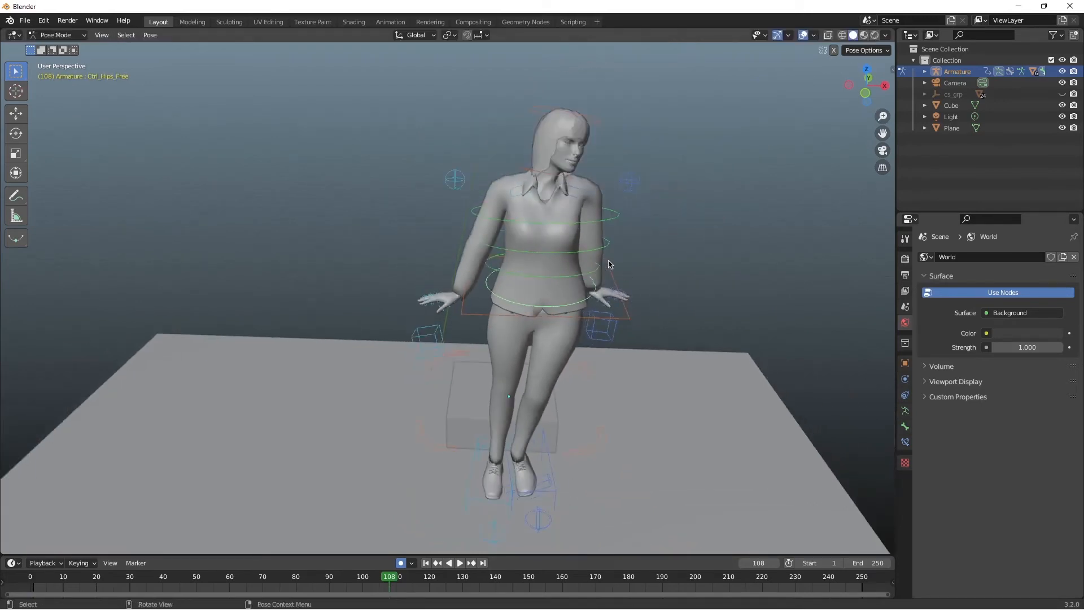
pyautogui.hotkey('shift', 'Left')
pyautogui.press('space')
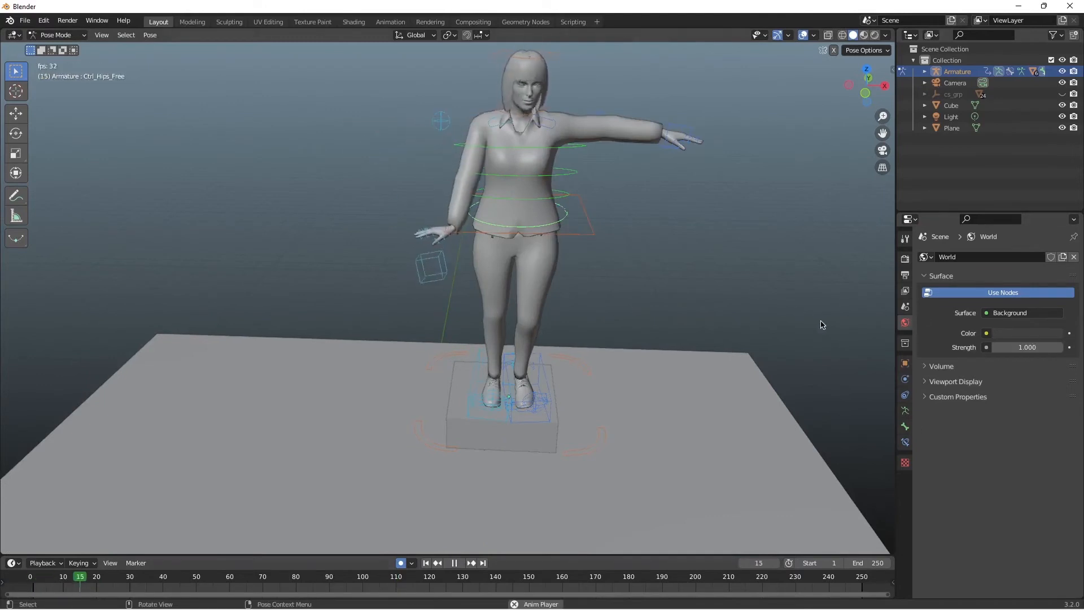
pyautogui.press('space')
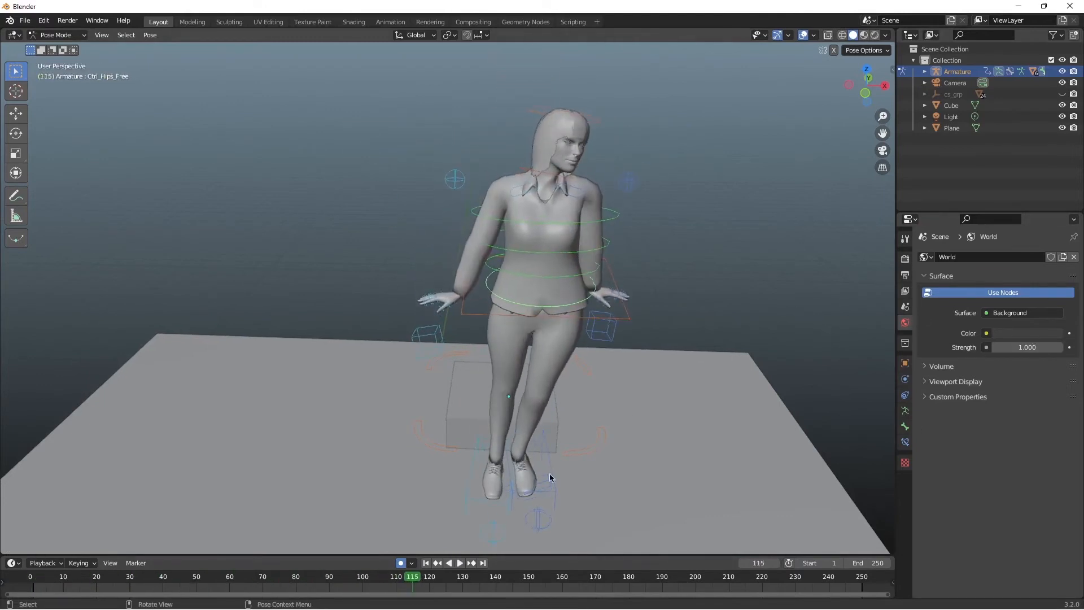
# Step: Go to frame 69 and keyframe the right-hand IK control moved about 3.7 m toward the body
pyautogui.moveTo(409, 581); pyautogui.dragTo(261, 585)
pyautogui.press('g')
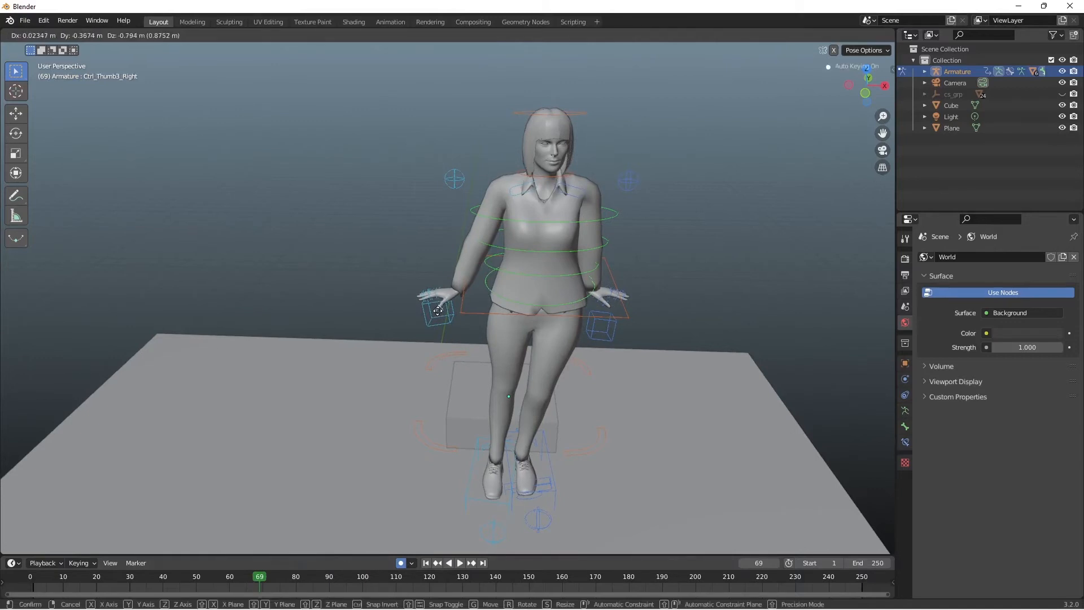
pyautogui.press('Escape')
pyautogui.click(438, 309)
pyautogui.press('g')
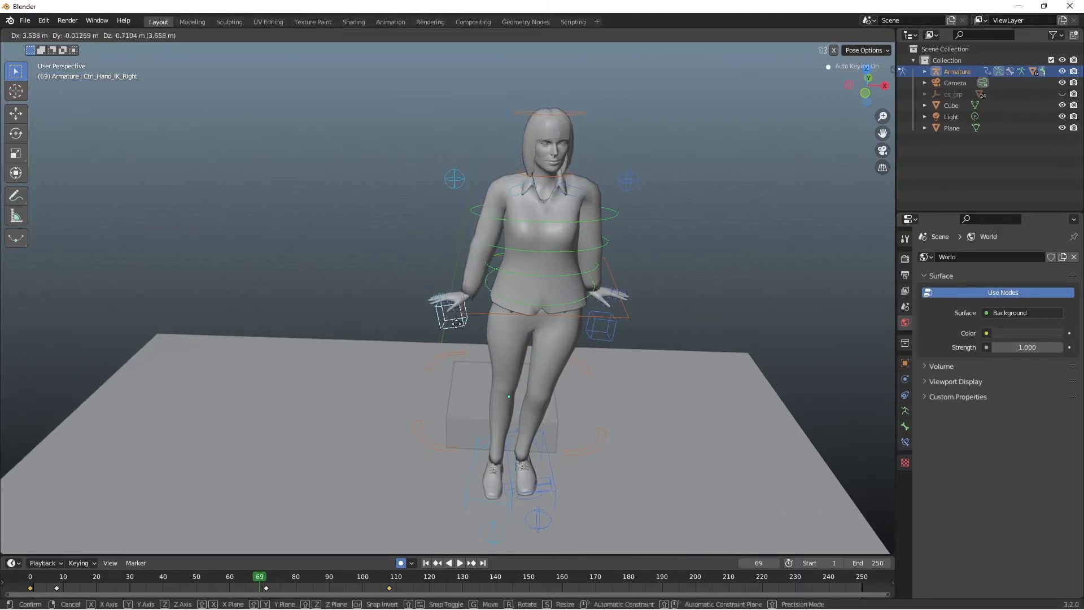
pyautogui.click(456, 324)
# Step: Select the right hand's IK and finger controls together with the hips control
pyautogui.scroll(5, 412, 337)
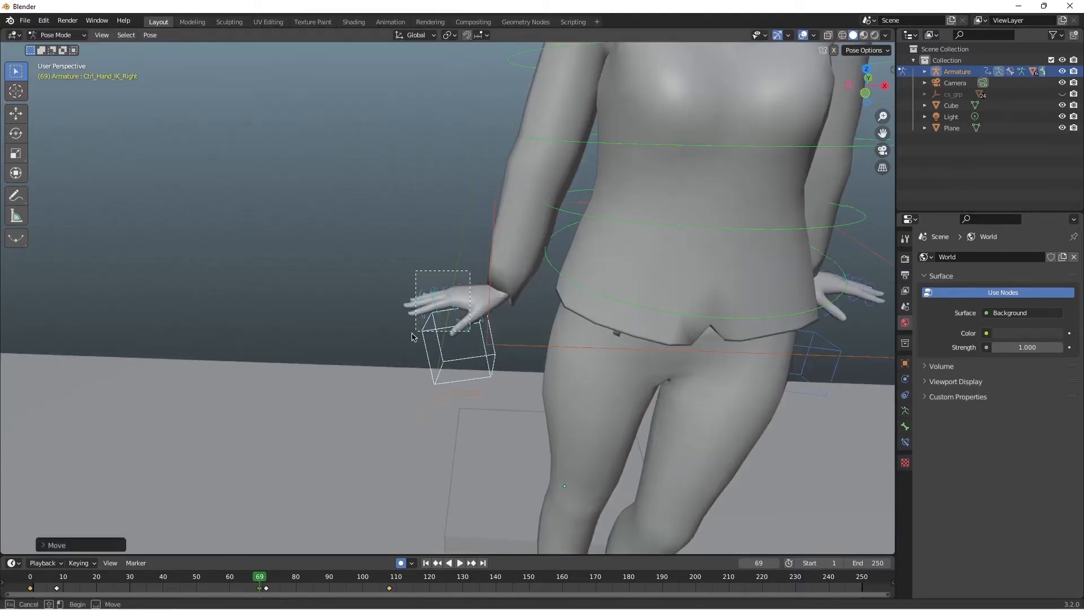
pyautogui.moveTo(412, 337); pyautogui.dragTo(415, 331)
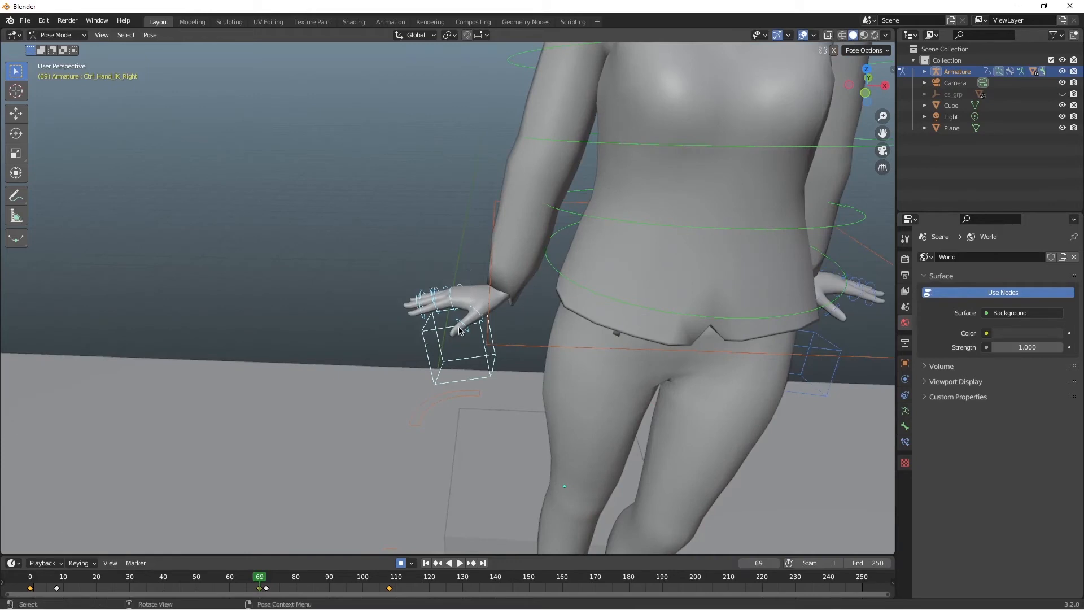
pyautogui.keyDown('shift'); pyautogui.click(476, 377); pyautogui.keyUp('shift')
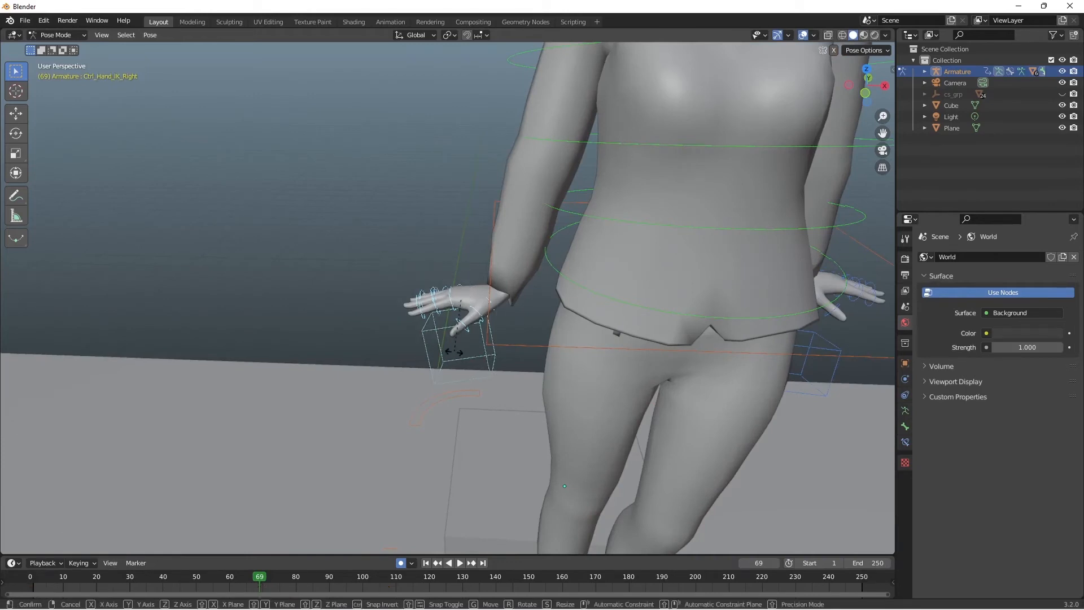
pyautogui.click(386, 213)
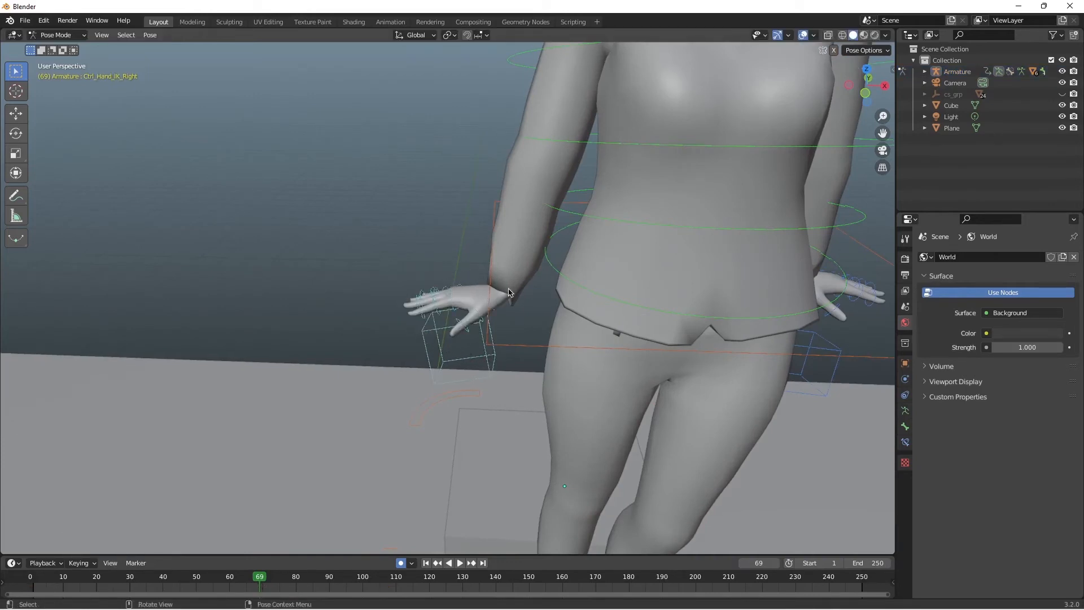
pyautogui.click(457, 272)
pyautogui.moveTo(514, 339); pyautogui.dragTo(518, 350)
# Step: Try to rotate the selected hand, finger and hips controls together at frame 69, and undo it
pyautogui.press('r')
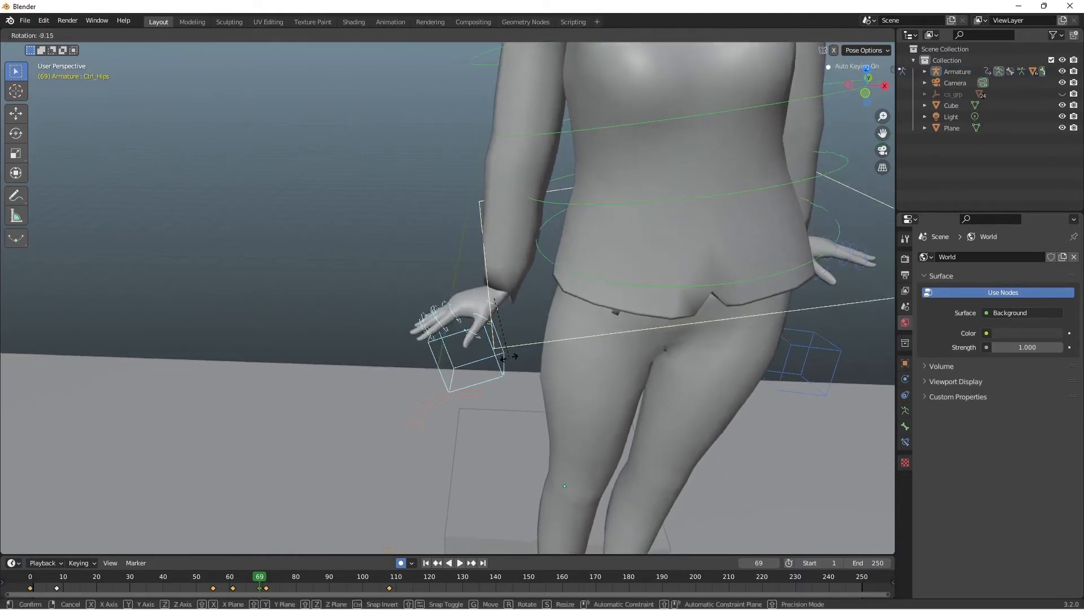
pyautogui.click(537, 355)
pyautogui.scroll(-3, 541, 339)
pyautogui.hotkey('ctrl', 'z')
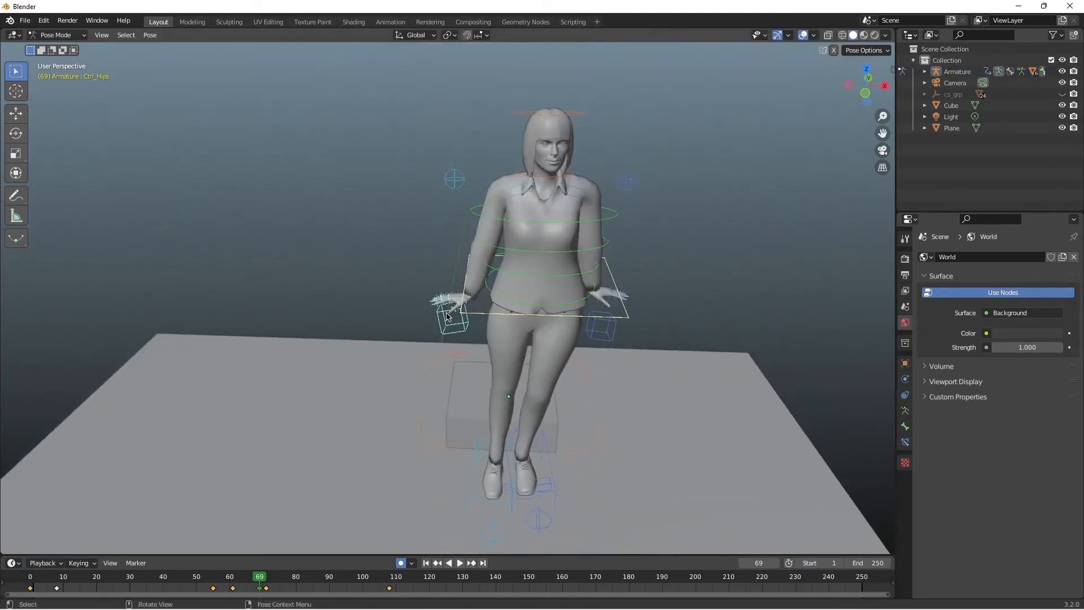
# Step: At frame 69, apply a slight trackball rotation to the selected hand and hips controls so the torso leans
pyautogui.press('r')
pyautogui.press('r')
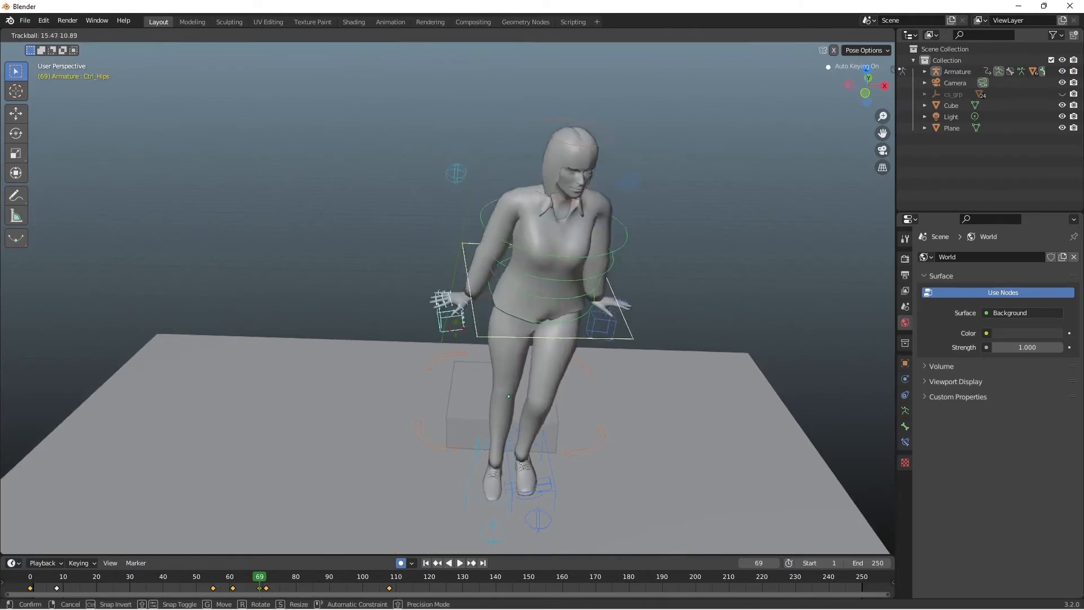
pyautogui.press('Escape')
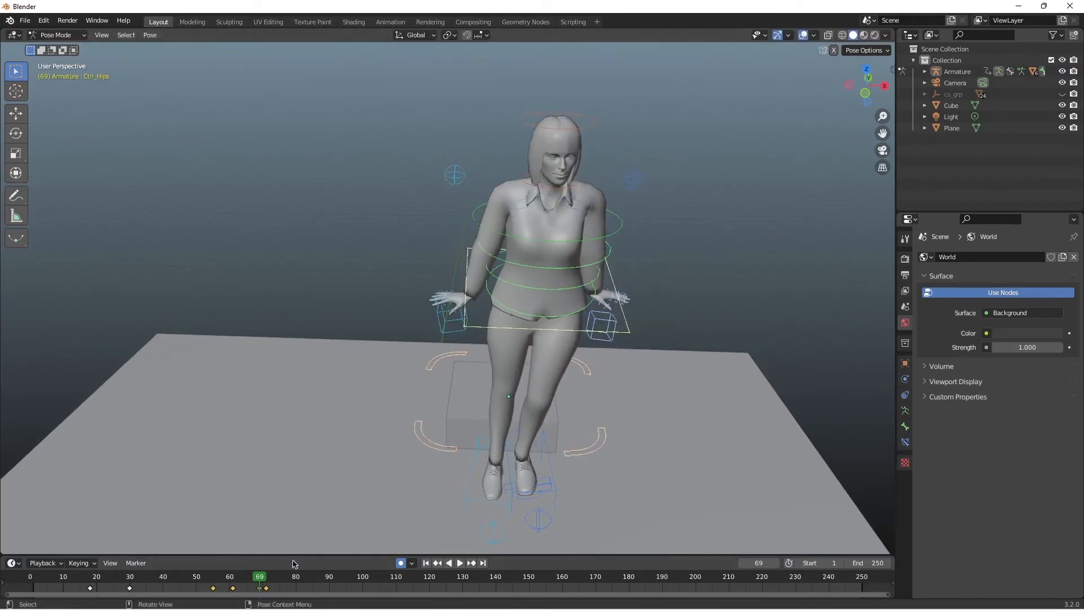
# Step: Try rotating the selected controls at frame 78, and undo the rotation
pyautogui.click(289, 576)
pyautogui.press('r')
pyautogui.click(597, 358)
pyautogui.hotkey('ctrl', 'z')
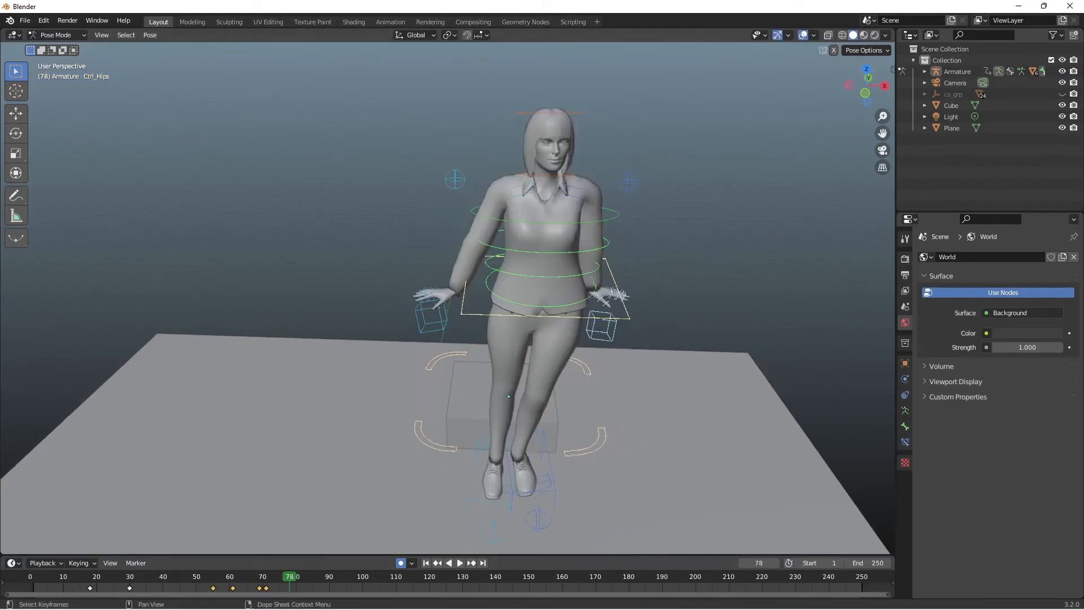
# Step: Play to frame 126 and keyframe the left-hand IK control rotated about 68° and the right-hand one about -78°
pyautogui.hotkey('shift', 'Left')
pyautogui.press('space')
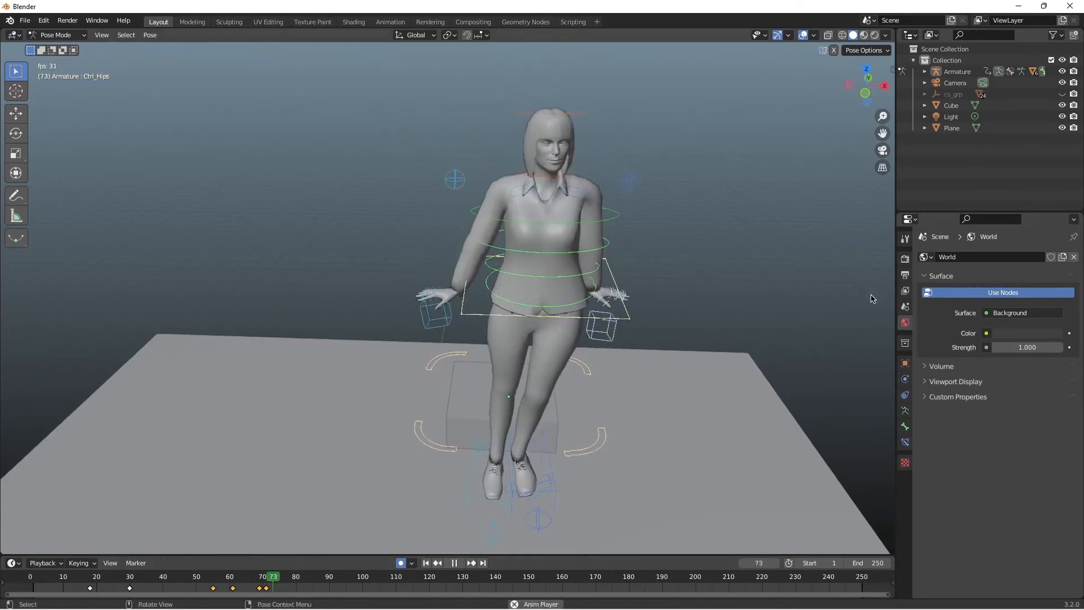
pyautogui.click(611, 305)
pyautogui.press('r')
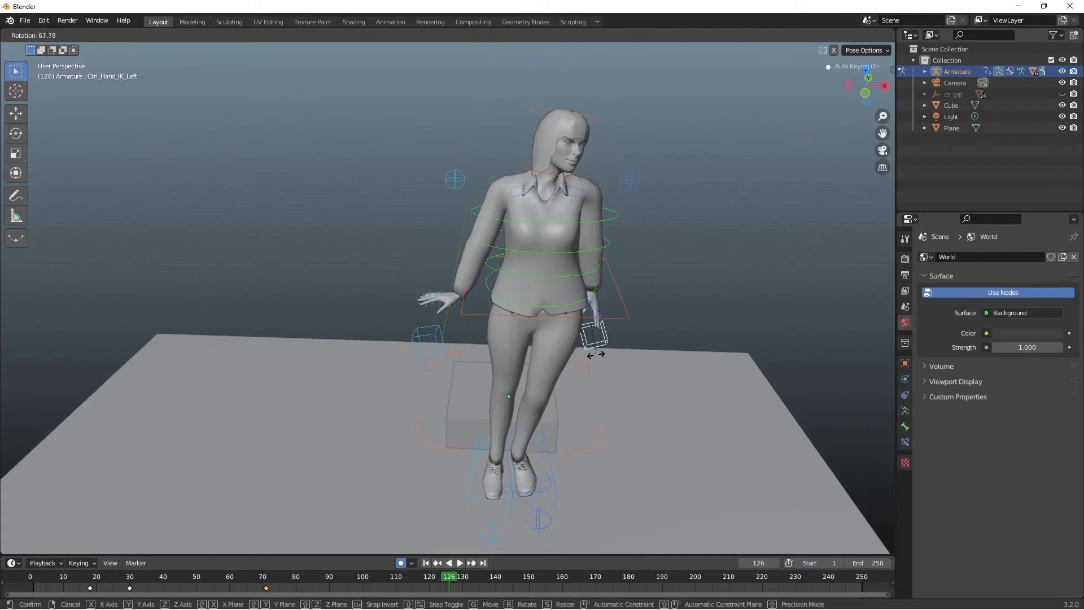
pyautogui.click(515, 345)
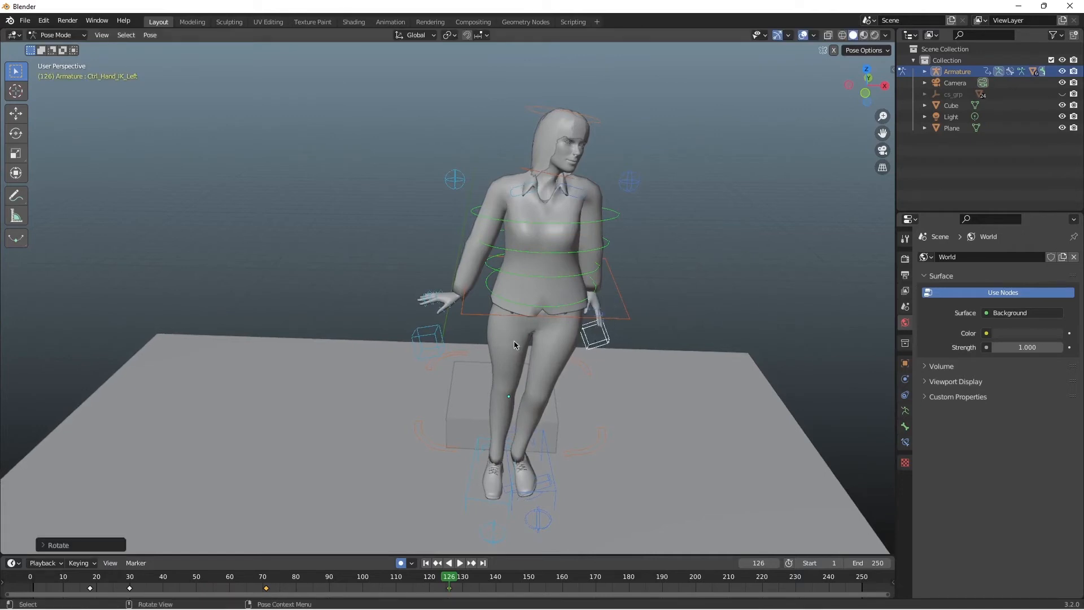
pyautogui.press('r')
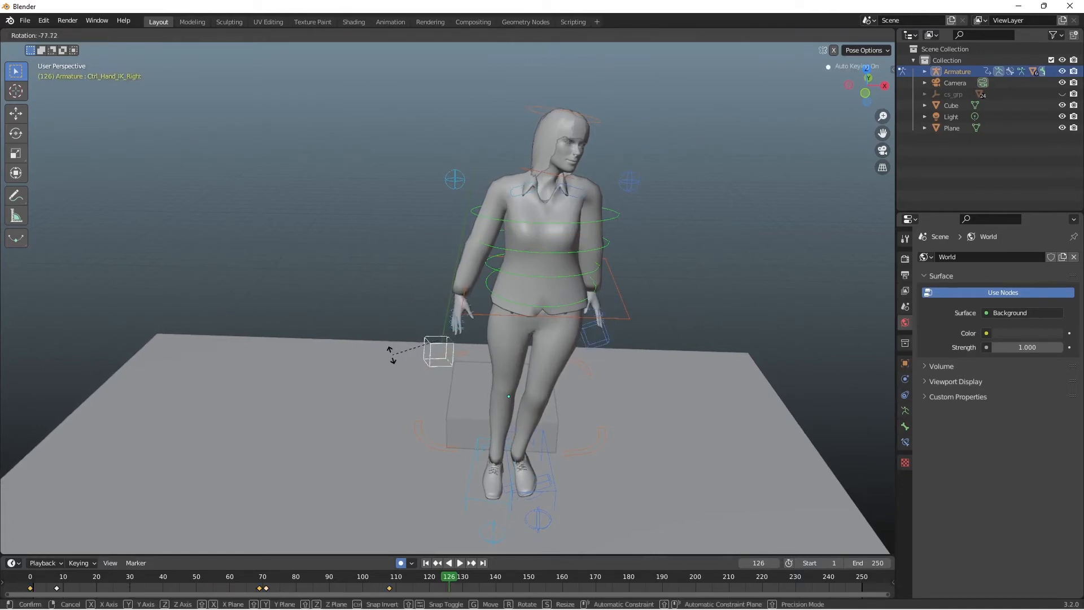
pyautogui.click(392, 354)
# Step: Replay from the start, stop at frame 141, and keyframe Ctrl_Spine1 rotated so the torso tilts toward the character's right
pyautogui.hotkey('shift', 'Left')
pyautogui.press('space')
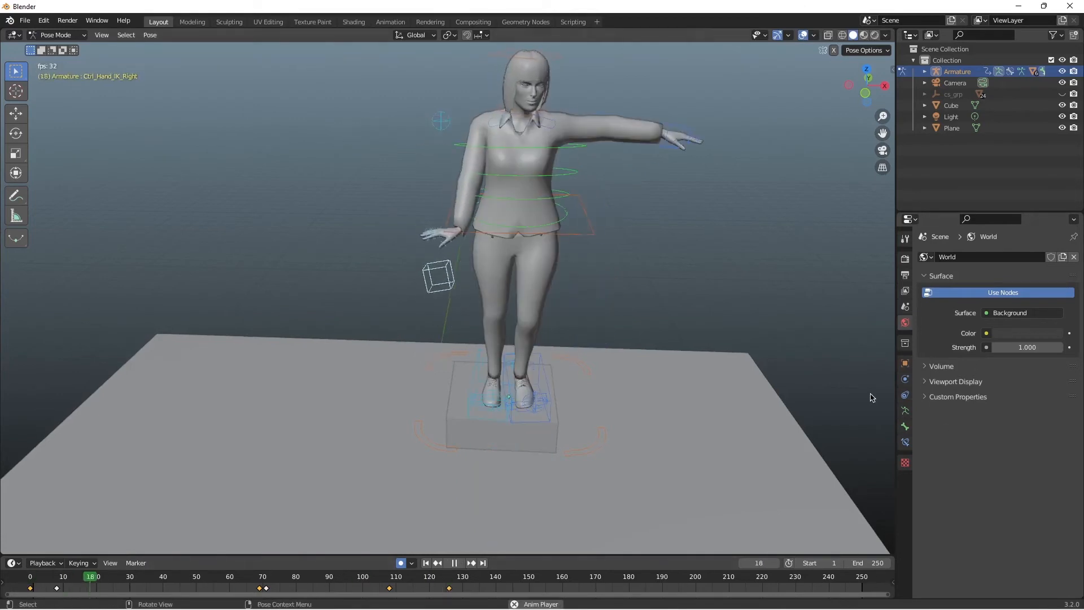
pyautogui.press('space')
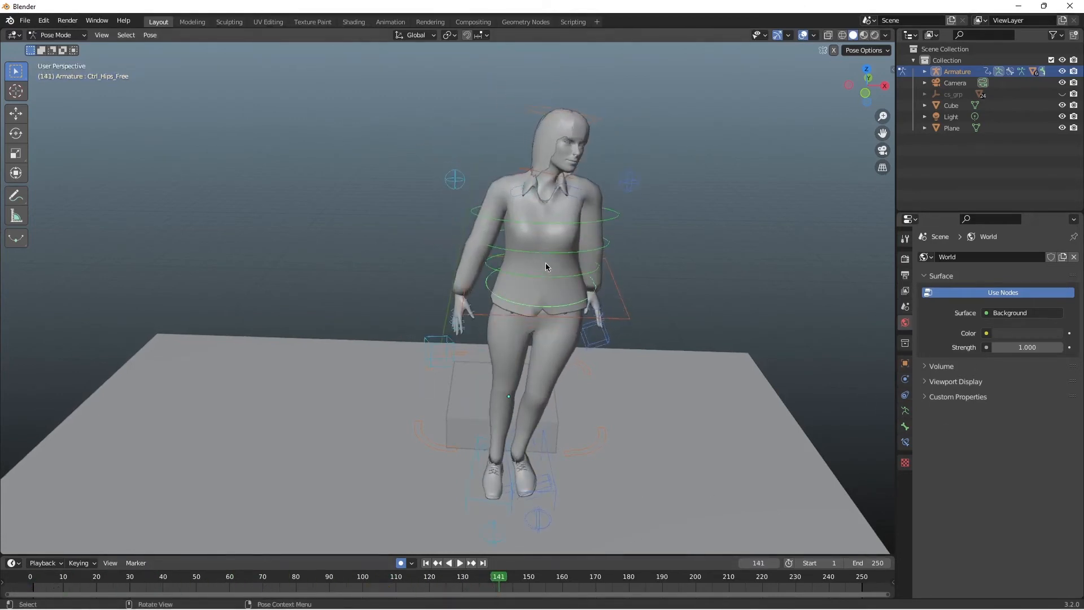
pyautogui.click(454, 180)
pyautogui.press('r')
pyautogui.click(561, 328)
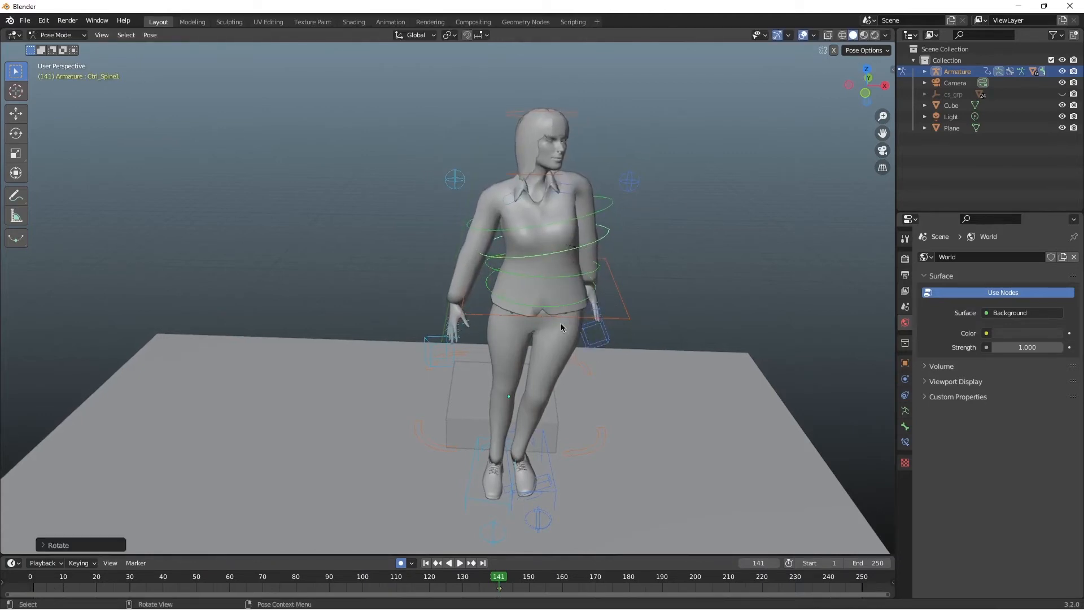
# Step: At frame 157, keyframe Ctrl_Spine2 rotated about 9° to counter the torso's tilt
pyautogui.click(567, 222)
pyautogui.press('r')
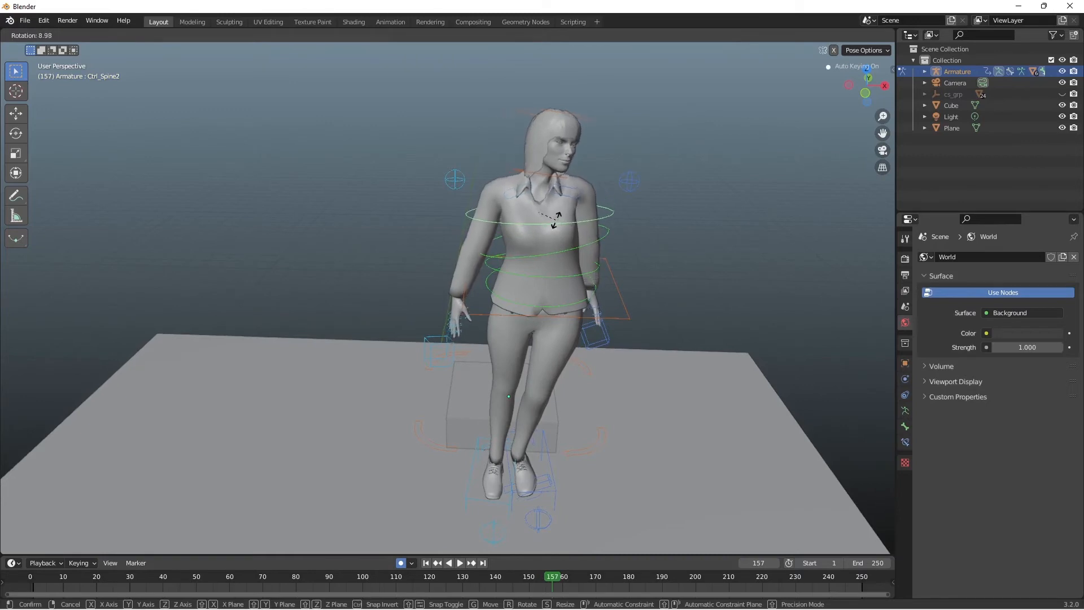
pyautogui.click(575, 510)
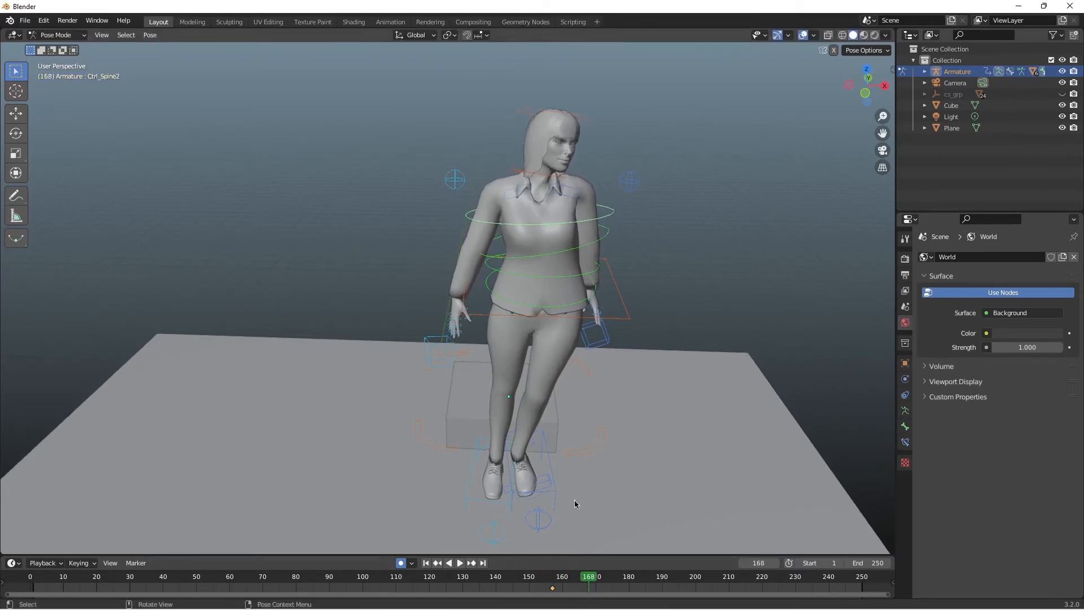
# Step: At frame 161, keyframe slight position changes of the right and left foot IK controls, and check the feet from the side
pyautogui.click(528, 480)
pyautogui.press('r')
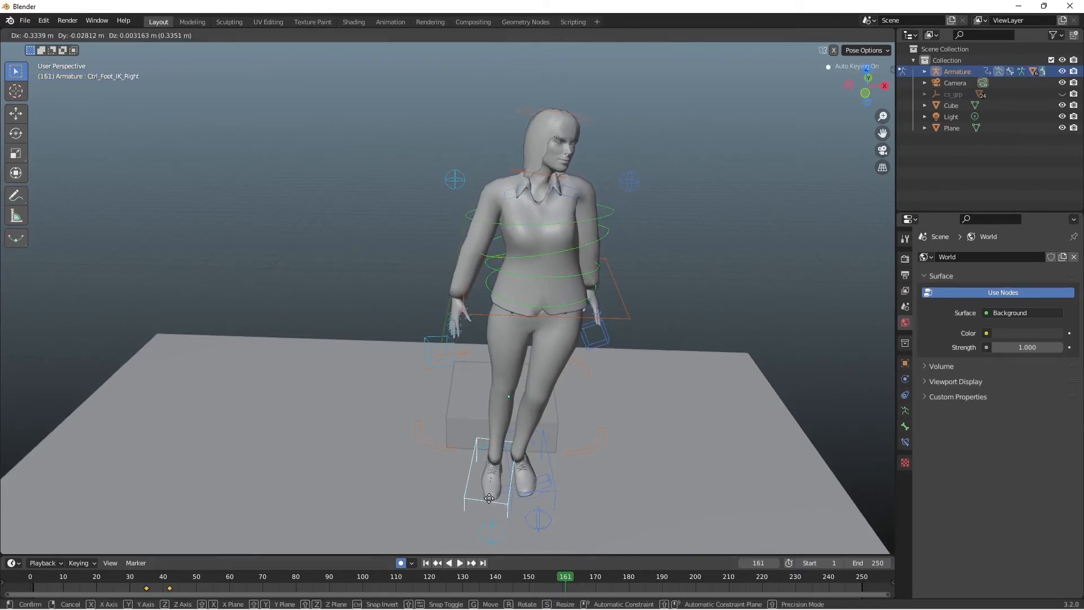
pyautogui.click(525, 477)
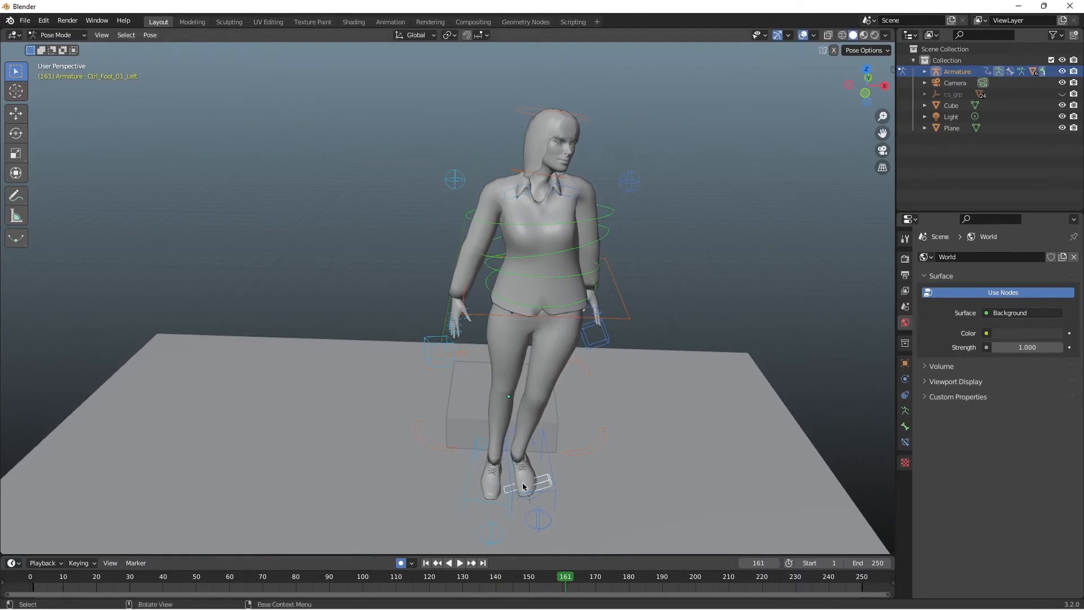
pyautogui.click(545, 464)
pyautogui.press('g')
pyautogui.click(552, 459)
pyautogui.moveTo(555, 460); pyautogui.dragTo(509, 502, button='middle')
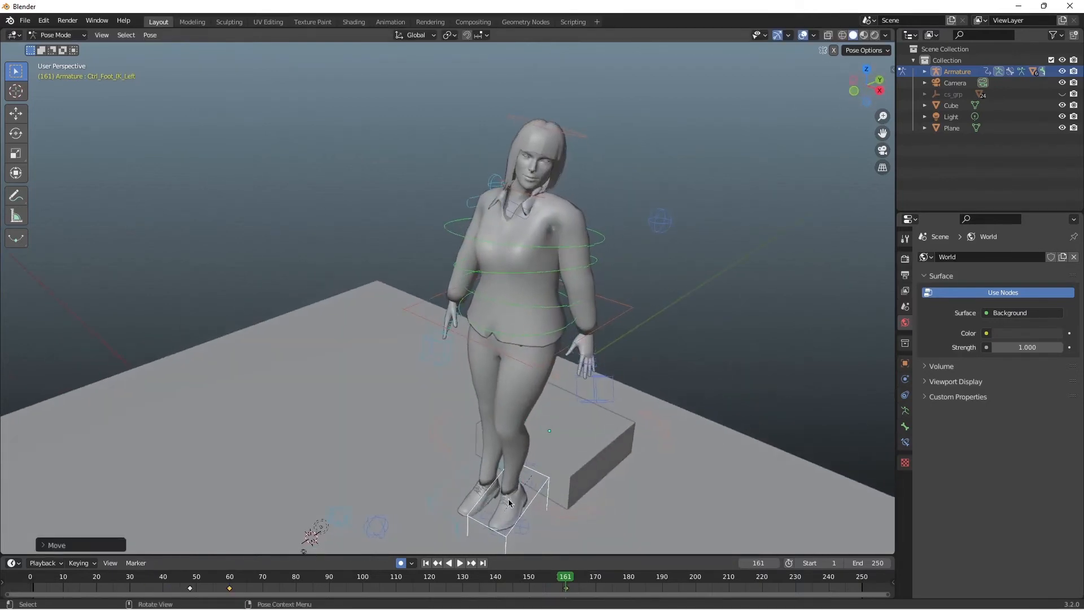
# Step: At frame 161, rotate Ctrl_Foot_01_Left about 8° and keyframe Ctrl_Foot_IK_Left rotated about 12°
pyautogui.press('r')
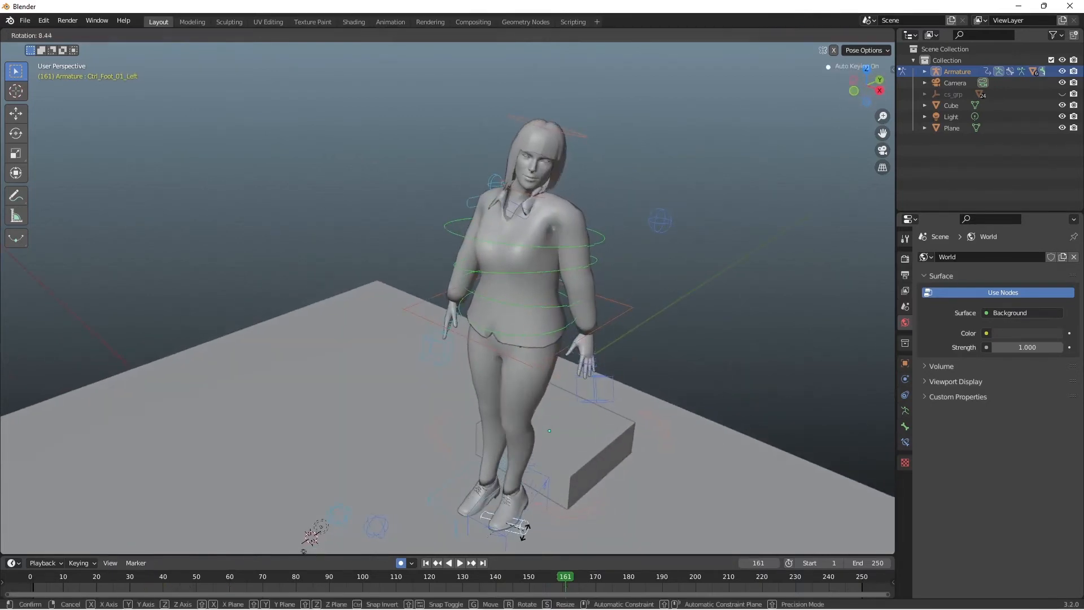
pyautogui.click(536, 545)
pyautogui.click(535, 493)
pyautogui.press('r')
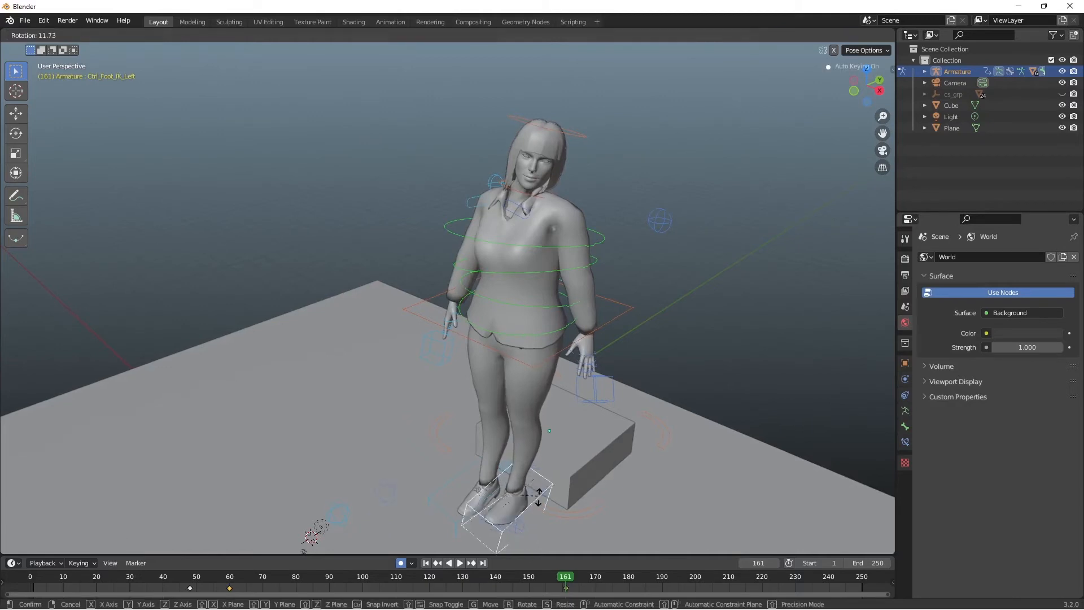
pyautogui.click(536, 494)
pyautogui.click(725, 275)
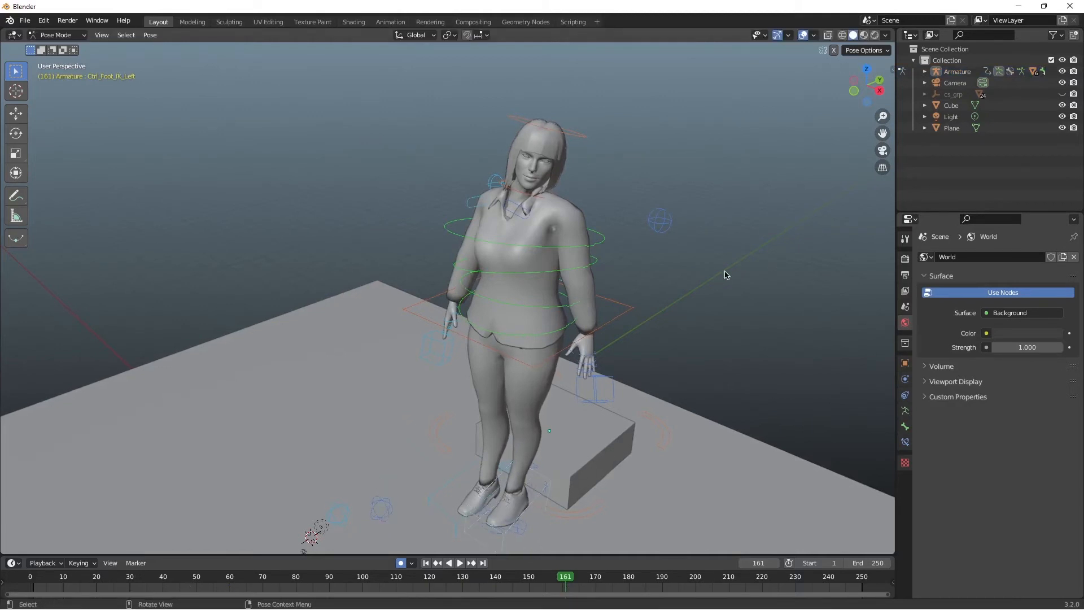
# Step: Replay the animation from the start and review the right foot's step off the block, stopping at frame 45
pyautogui.moveTo(551, 585); pyautogui.dragTo(5, 582)
pyautogui.press('space')
pyautogui.press('space')
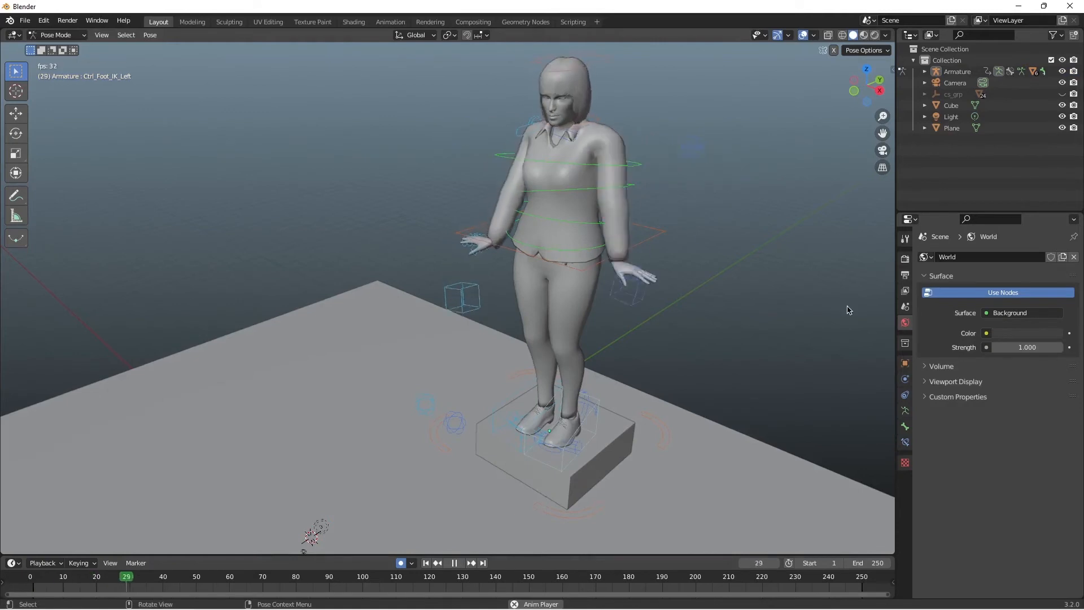
pyautogui.moveTo(241, 576); pyautogui.dragTo(177, 572)
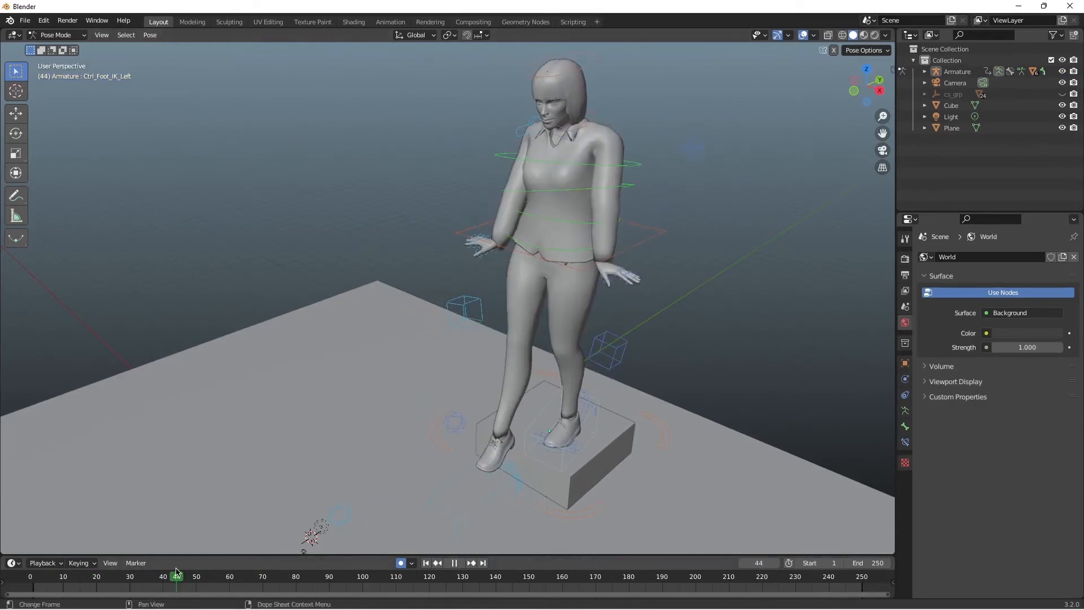
pyautogui.click(492, 511)
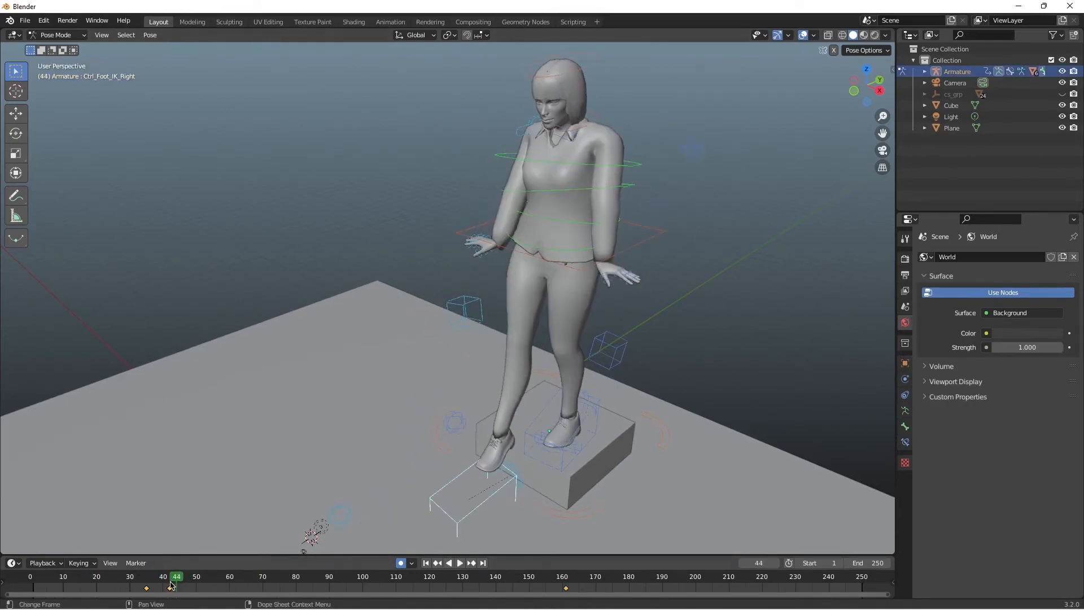
pyautogui.press('space')
pyautogui.press('space')
pyautogui.moveTo(197, 576); pyautogui.dragTo(180, 572)
# Step: From the side, try to reposition Ctrl_Foot_IK_Right at frame 45, and undo the move
pyautogui.moveTo(845, 96); pyautogui.dragTo(464, 441)
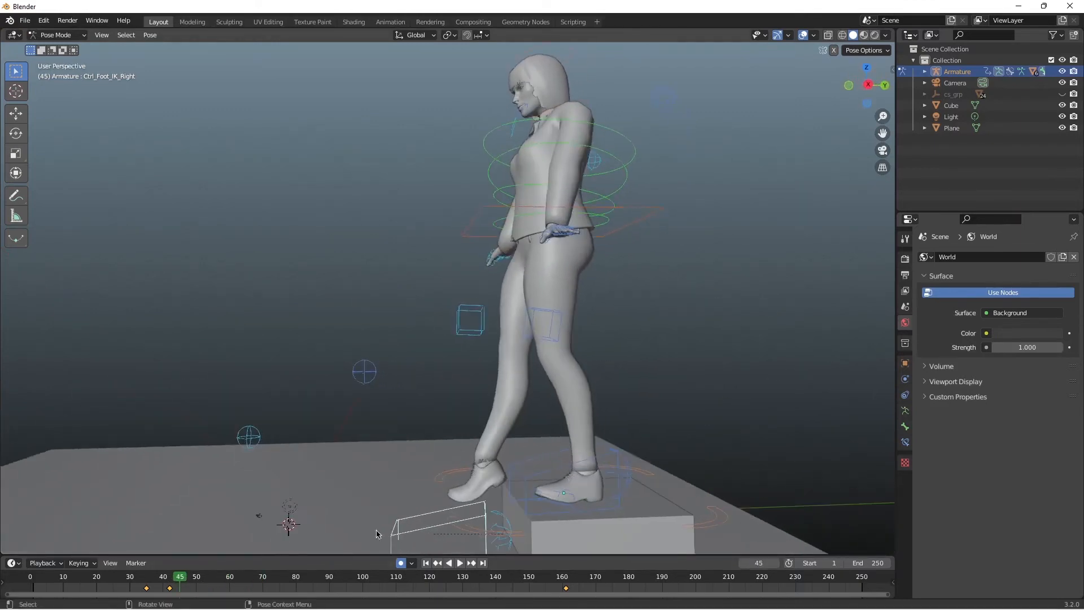
pyautogui.press('g')
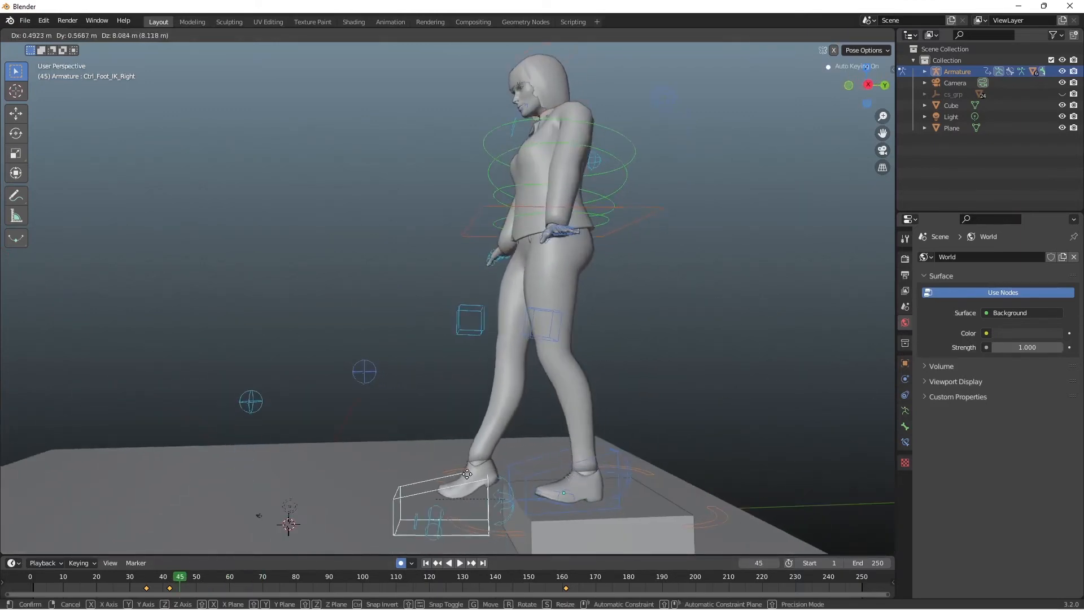
pyautogui.click(441, 431)
pyautogui.hotkey('ctrl', 'z')
# Step: Try moving Ctrl_Hips forward and down at frame 45 to lower the right foot toward the floor
pyautogui.moveTo(862, 112); pyautogui.dragTo(844, 99)
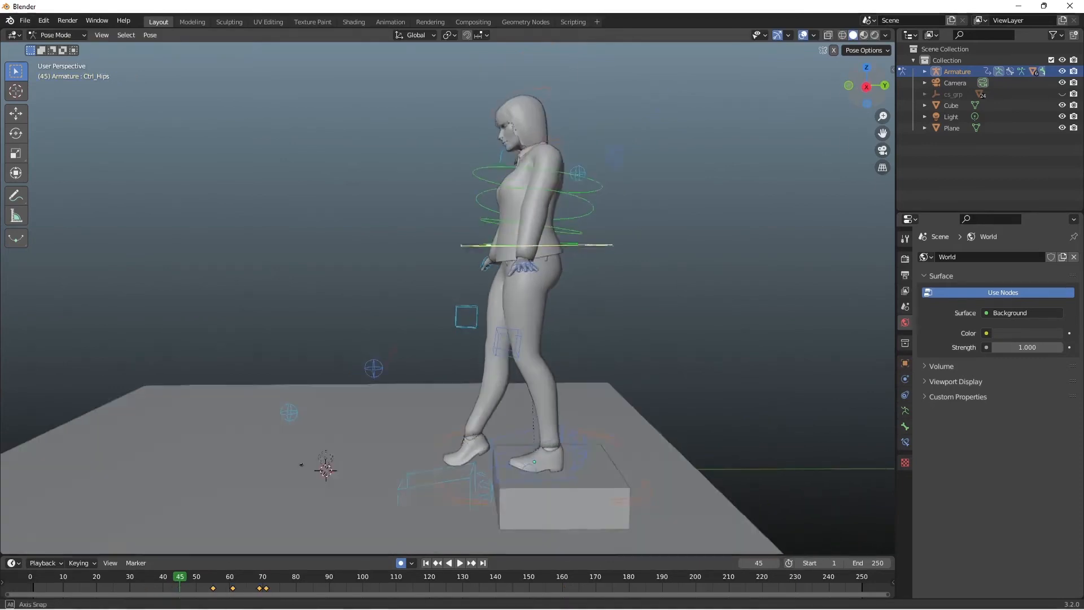
pyautogui.press('g')
pyautogui.click(550, 305)
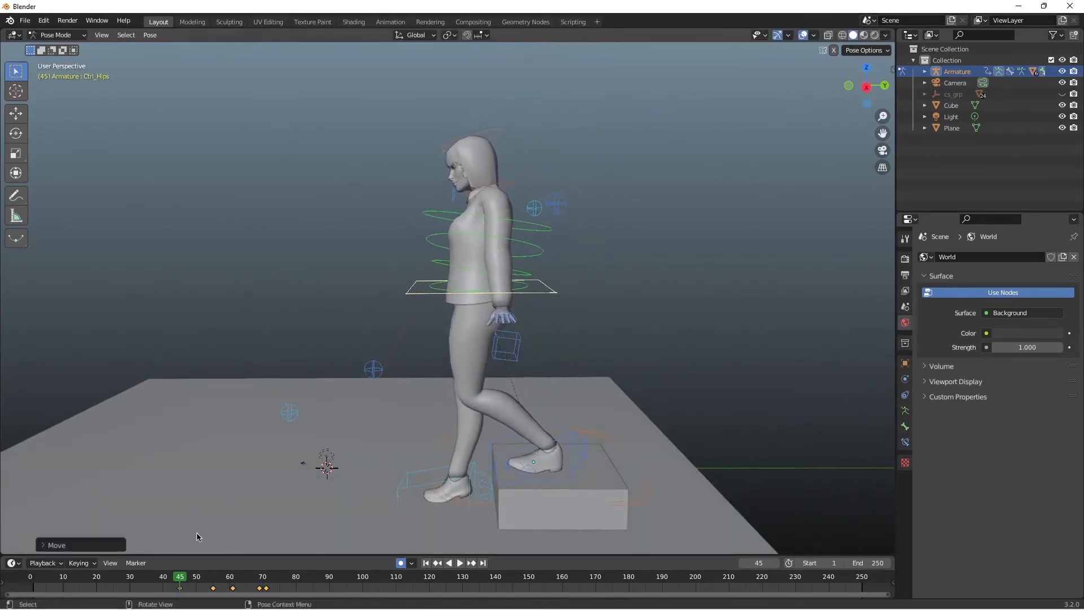
pyautogui.moveTo(179, 576); pyautogui.dragTo(878, 562)
pyautogui.press('Up')
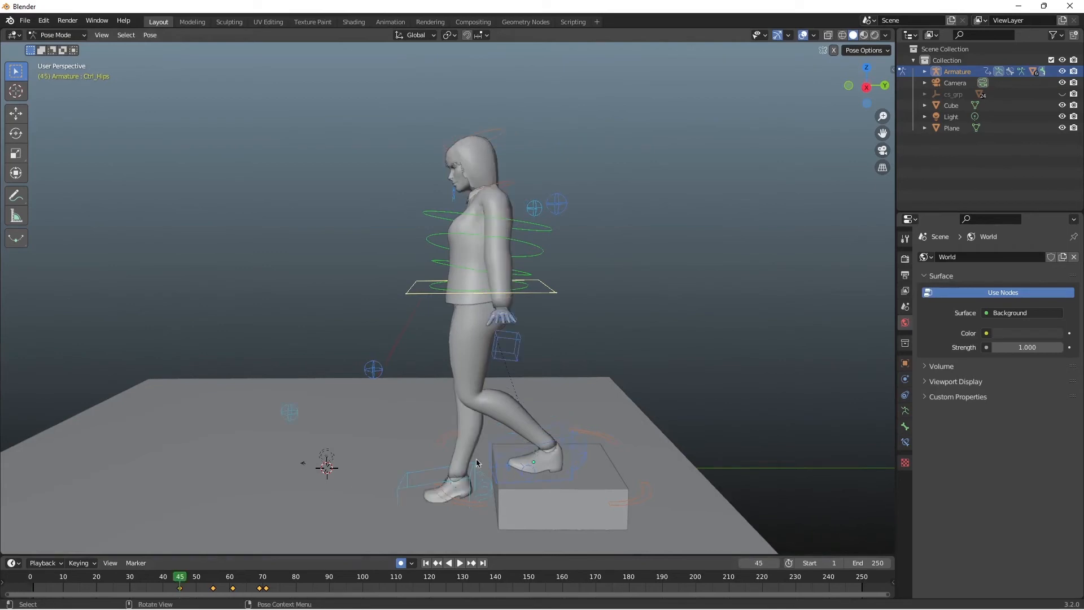
# Step: Keyframe Ctrl_Hips in place at frame 45 and moved forward and down at frame 46
pyautogui.press('g')
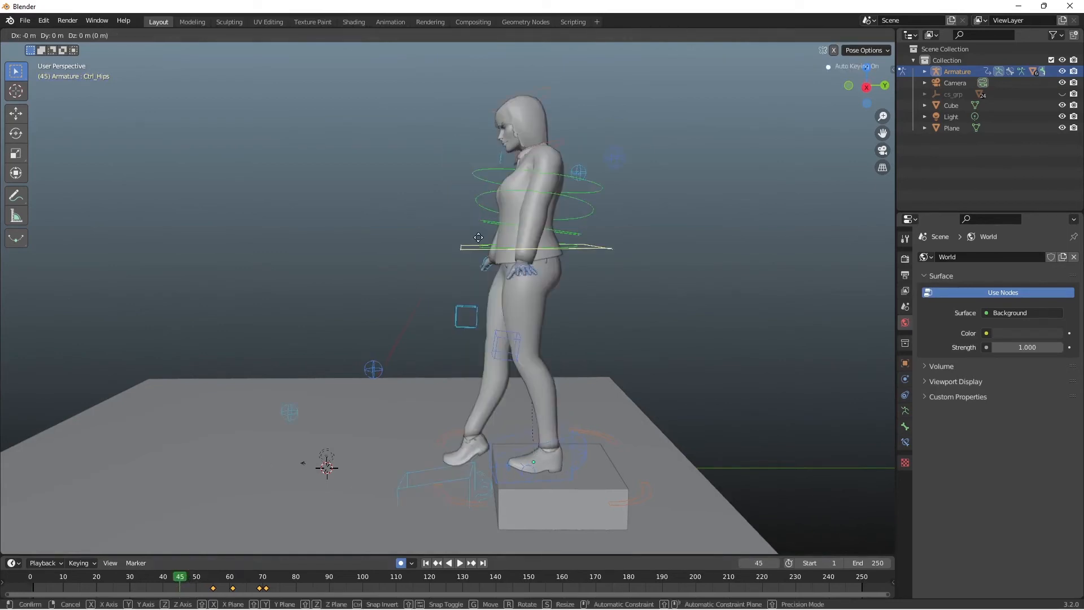
pyautogui.click(478, 237)
pyautogui.press('g')
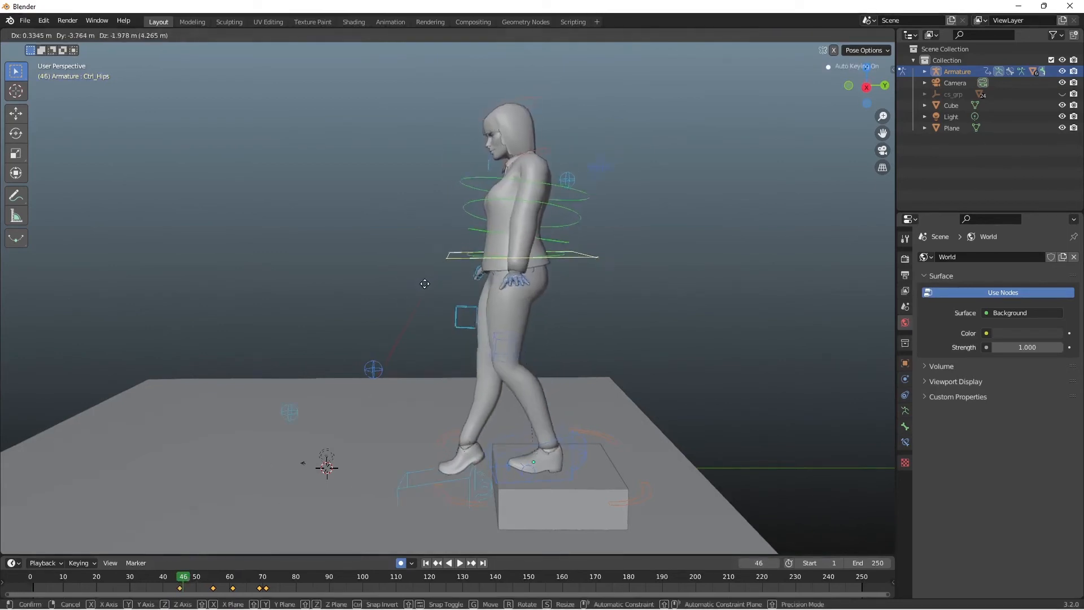
pyautogui.click(392, 312)
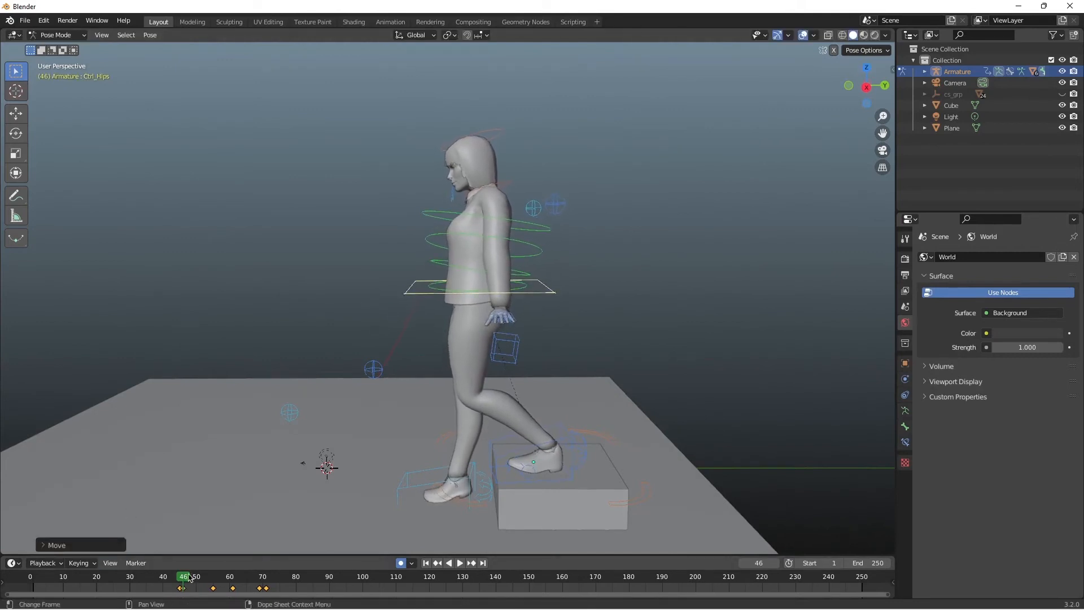
# Step: Delete the surplus Ctrl_Hips keyframes after frame 45 and replay the step-off from the start
pyautogui.press('space')
pyautogui.press('space')
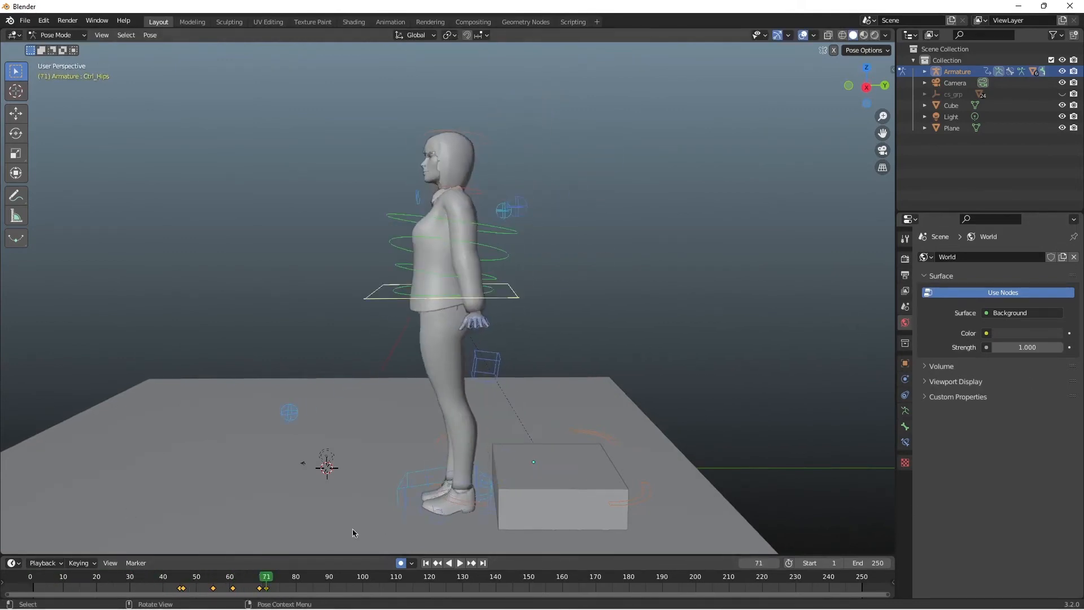
pyautogui.moveTo(190, 573); pyautogui.dragTo(30, 573)
pyautogui.press('Delete')
pyautogui.press('space')
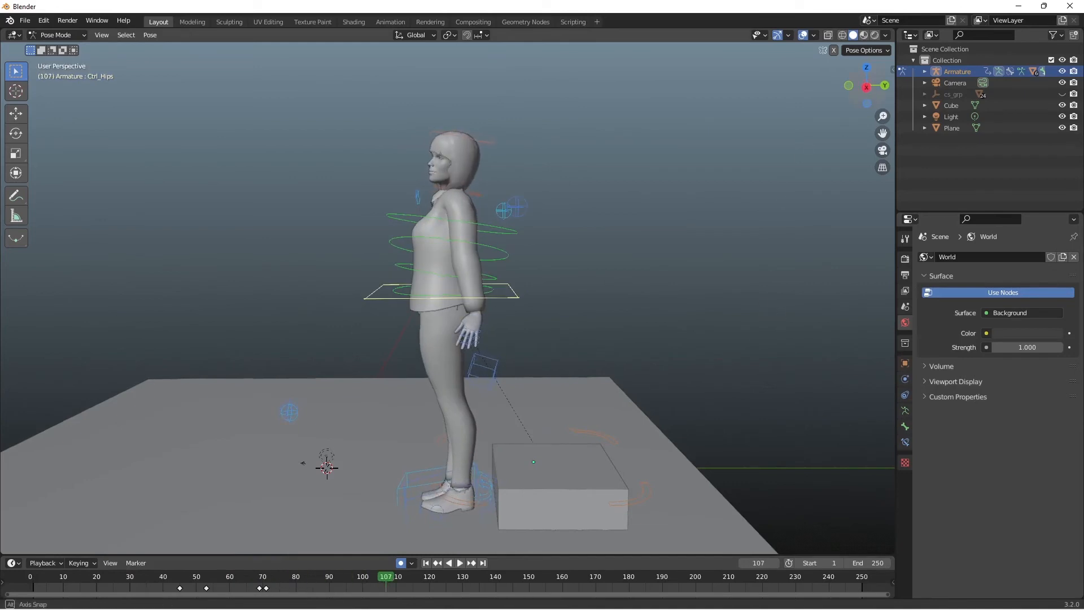
# Step: Set the scene's end frame to 121 and play the shortened animation from the front
pyautogui.moveTo(621, 216); pyautogui.dragTo(676, 216, button='middle')
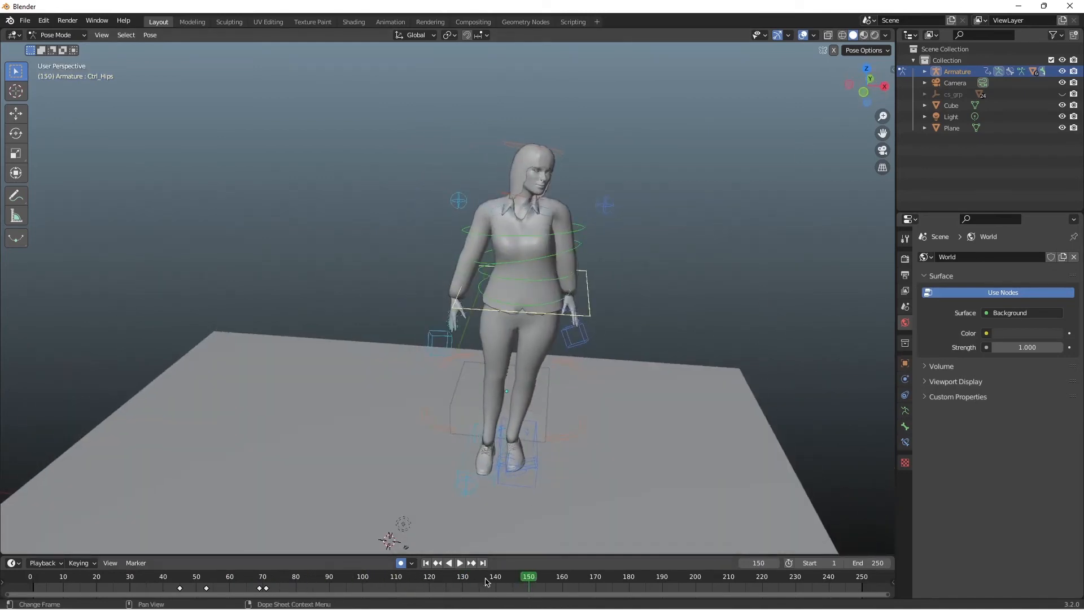
pyautogui.moveTo(537, 578); pyautogui.dragTo(424, 572)
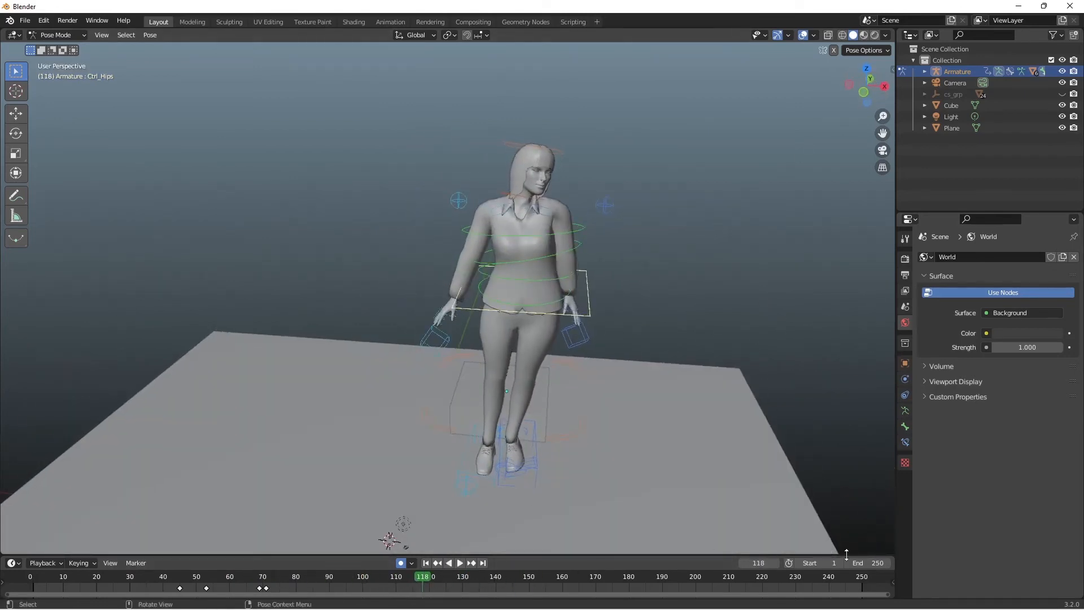
pyautogui.moveTo(869, 562); pyautogui.dragTo(830, 563)
pyautogui.press('space')
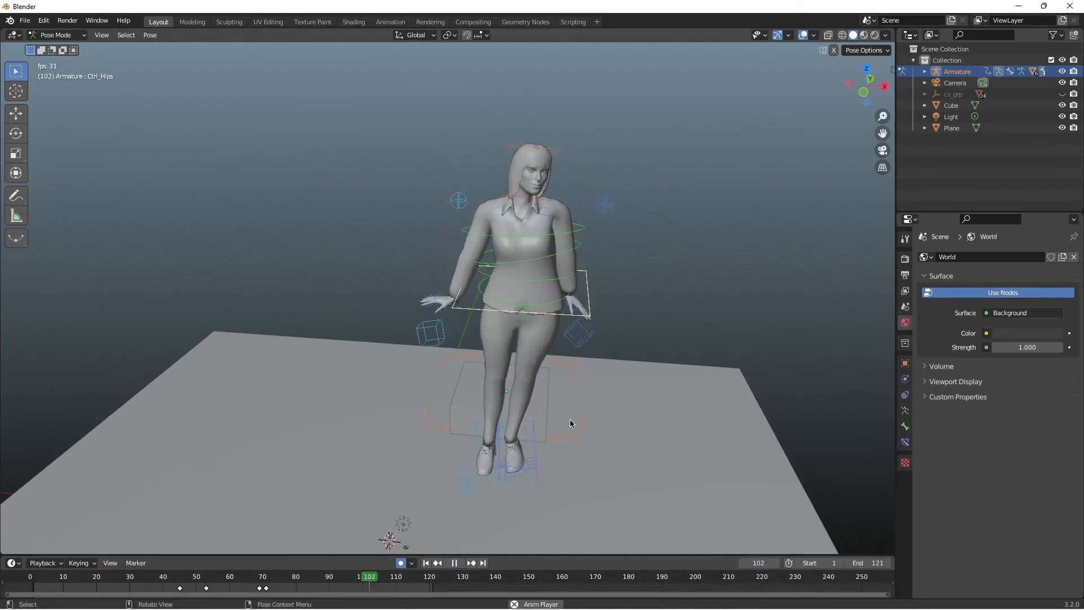
pyautogui.press('space')
# Step: Switch to Object Mode and add an Image Texture to the Base Color of the cube's material
pyautogui.hotkey('ctrl', 'Tab')
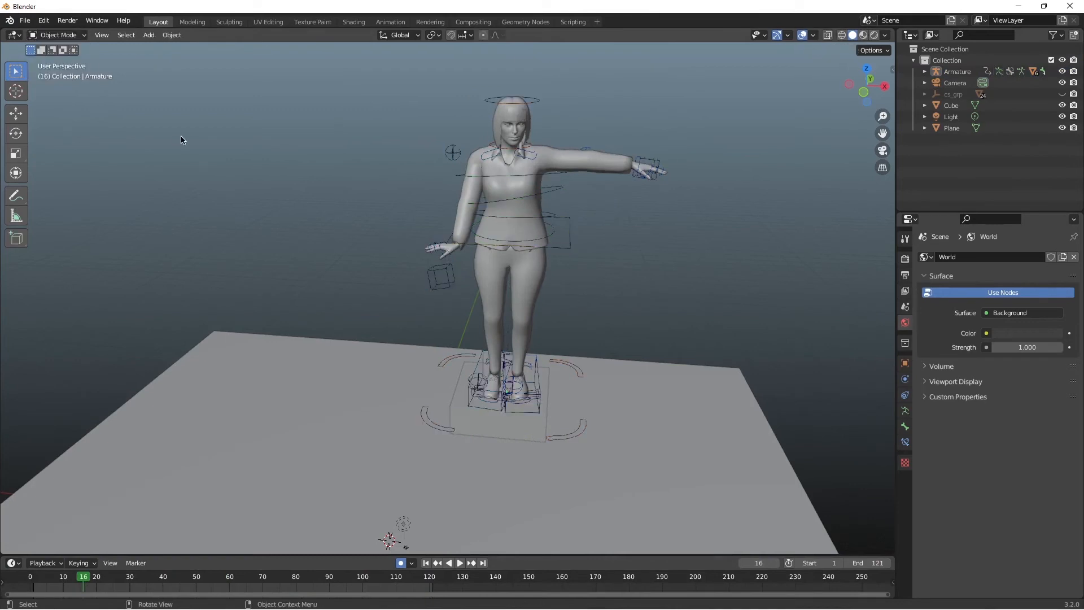
pyautogui.click(507, 443)
pyautogui.moveTo(507, 443); pyautogui.dragTo(578, 393, button='middle')
pyautogui.click(996, 307)
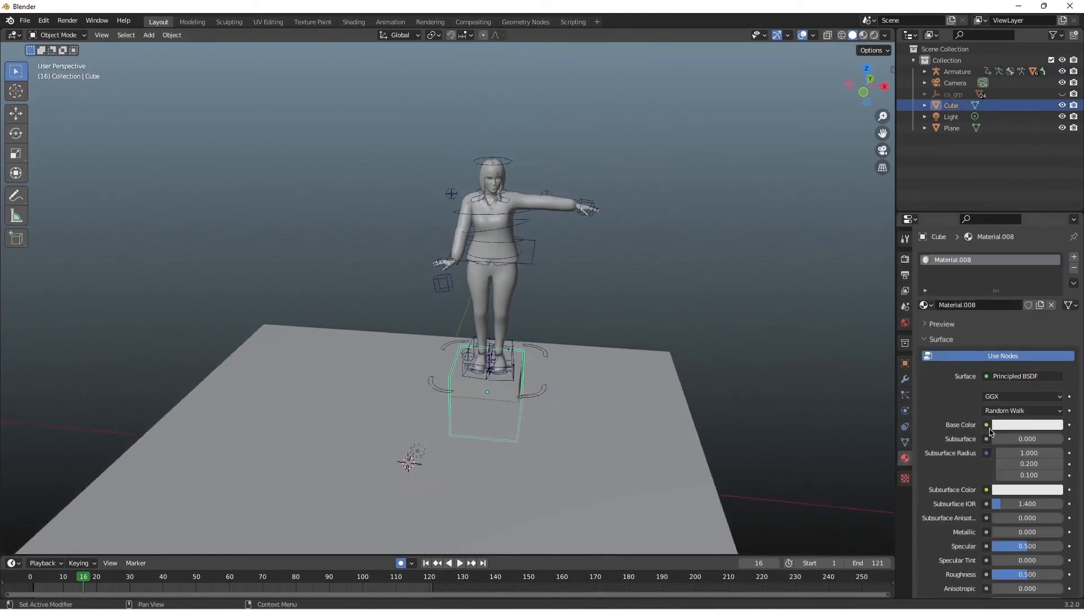
pyautogui.click(986, 427)
pyautogui.click(782, 503)
# Step: Load Silver Texture.jpg from D:\Google Photo's as the cube's image texture
pyautogui.click(1037, 442)
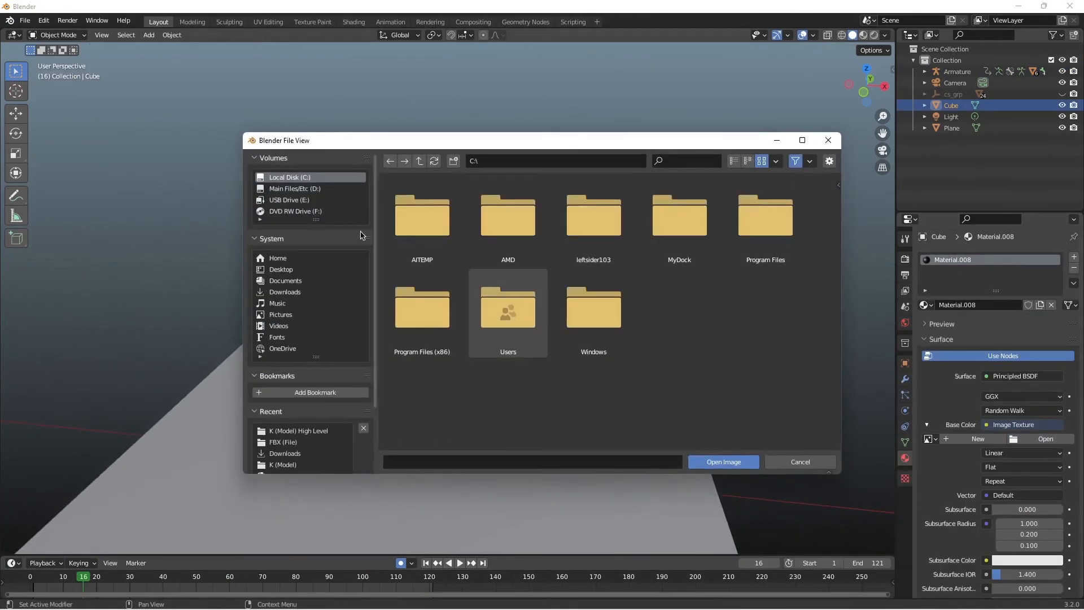
pyautogui.click(300, 188)
pyautogui.doubleClick(426, 310)
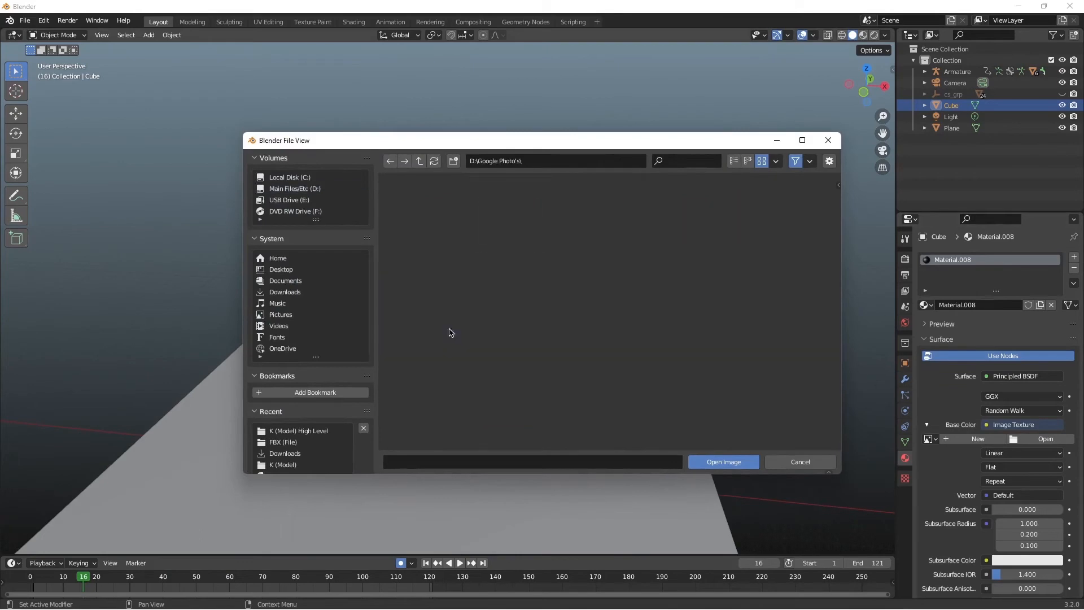
pyautogui.click(765, 311)
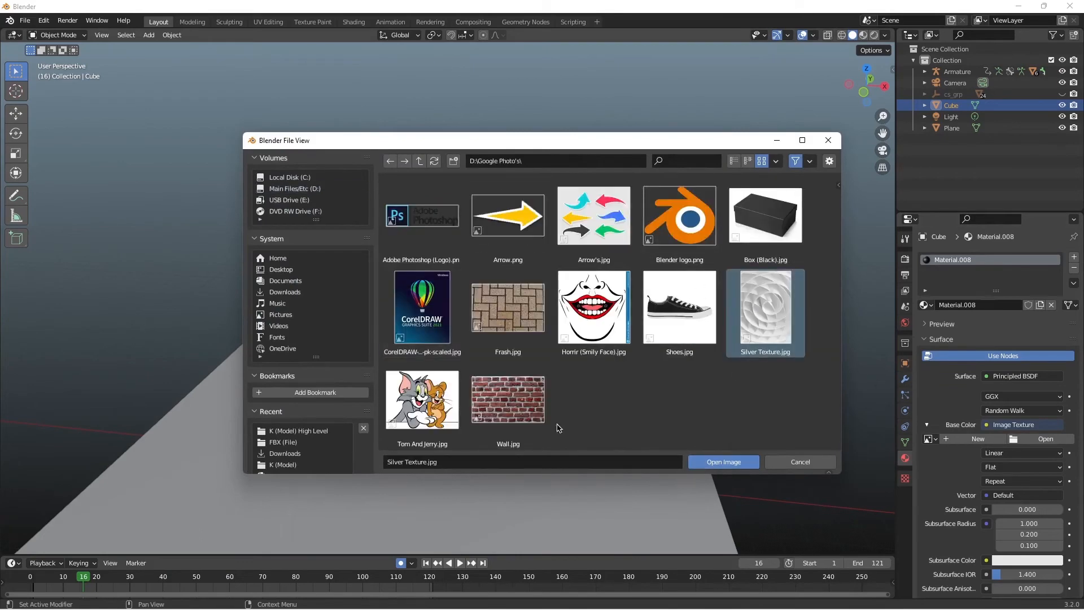
pyautogui.click(723, 462)
# Step: Apply Silver Texture.jpg as the Base Color image texture of the floor plane and show the viewport in rendered shading
pyautogui.click(646, 520)
pyautogui.click(986, 425)
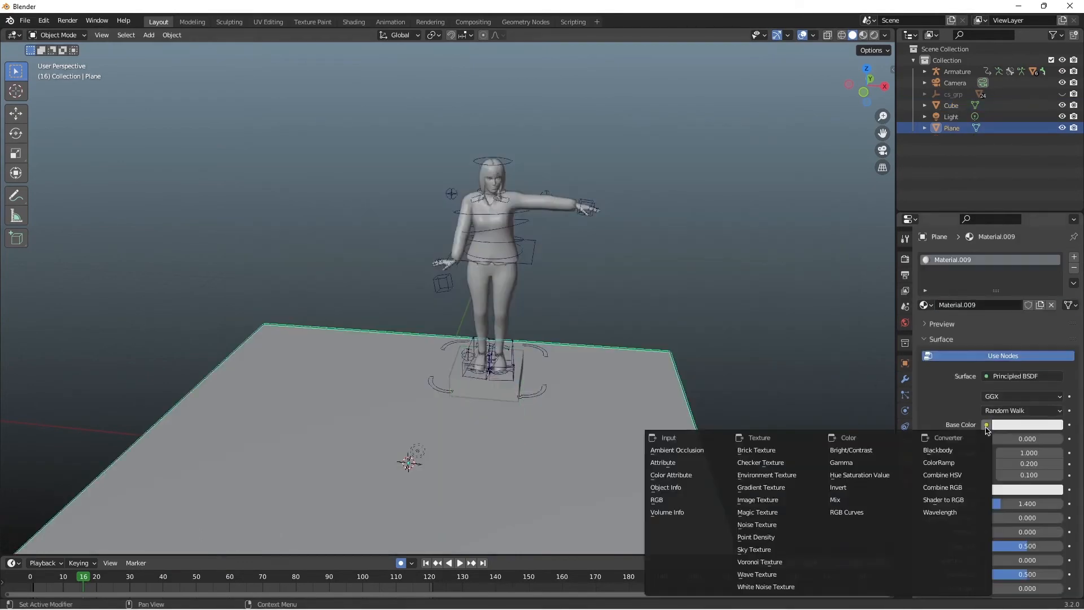
pyautogui.click(794, 500)
pyautogui.click(1031, 439)
pyautogui.click(296, 192)
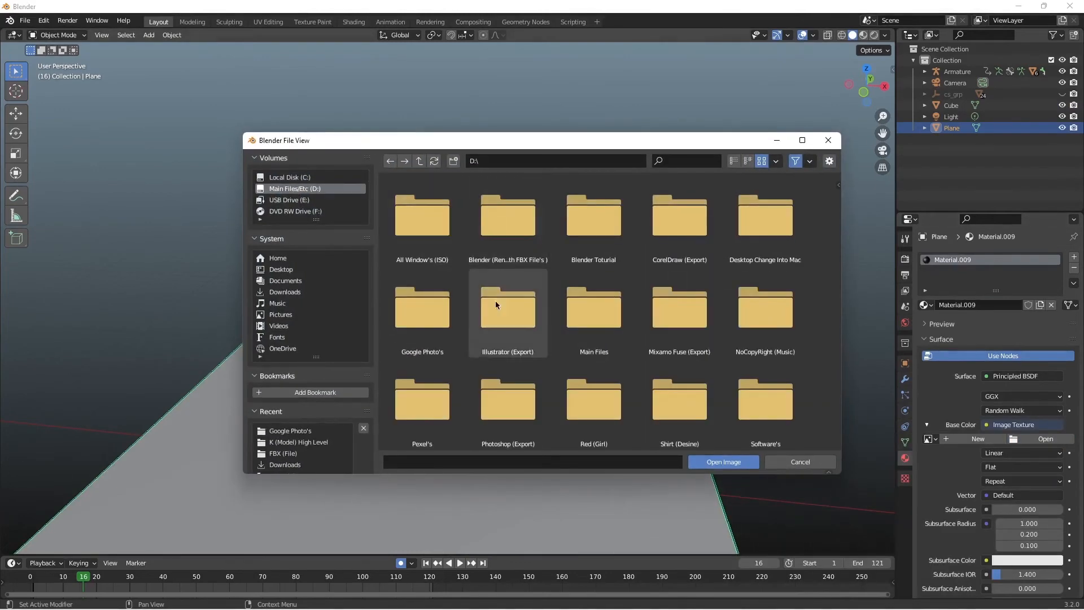
pyautogui.doubleClick(441, 302)
pyautogui.click(765, 308)
pyautogui.click(723, 462)
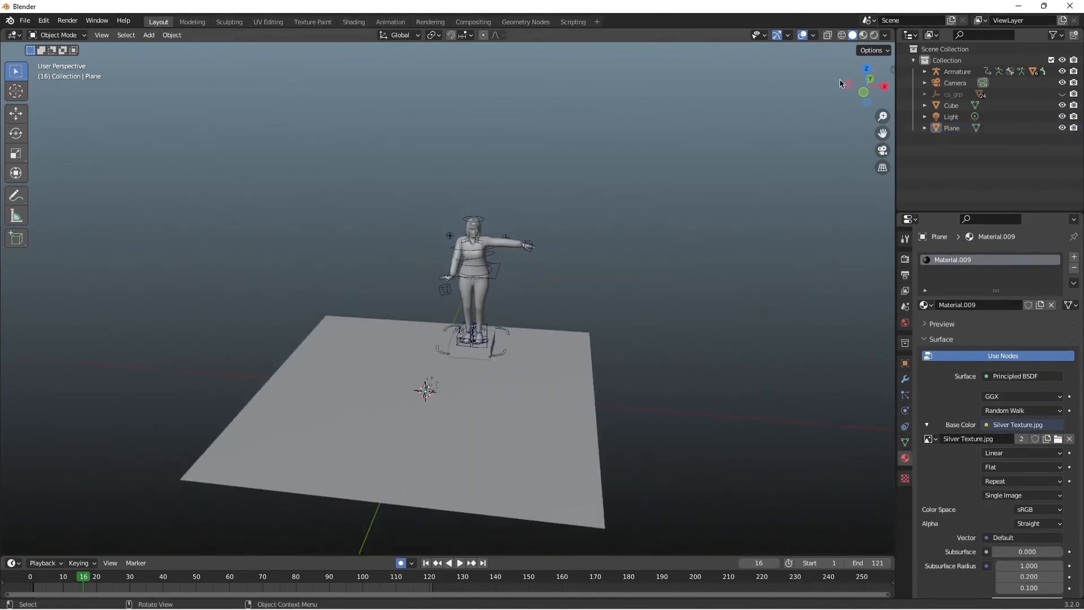
pyautogui.click(874, 35)
# Step: Save the Blender file in Documents as "K High Level Model"
pyautogui.click(25, 22)
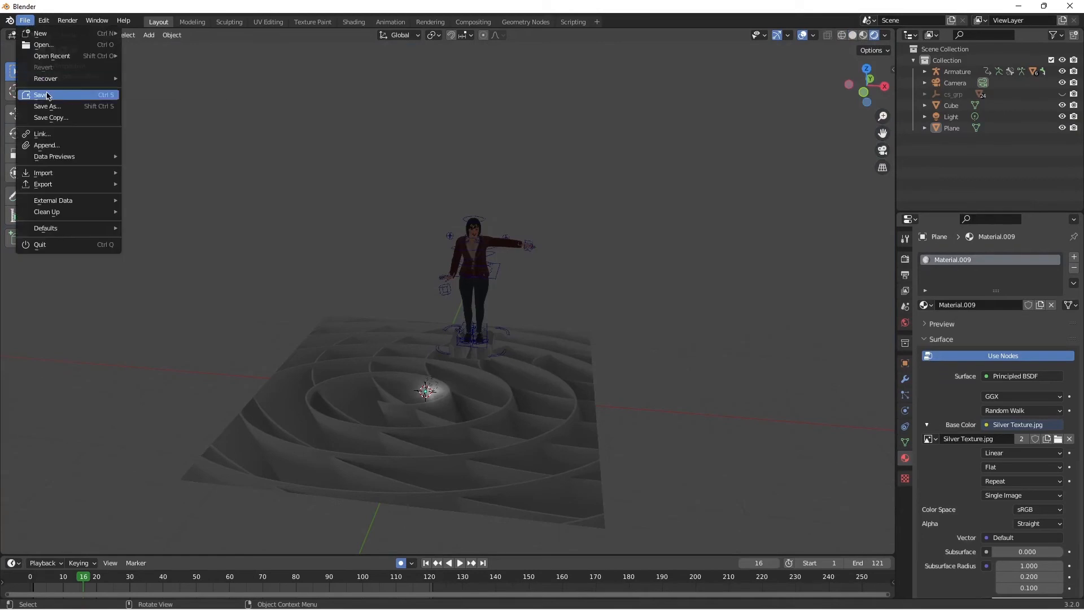
pyautogui.click(34, 95)
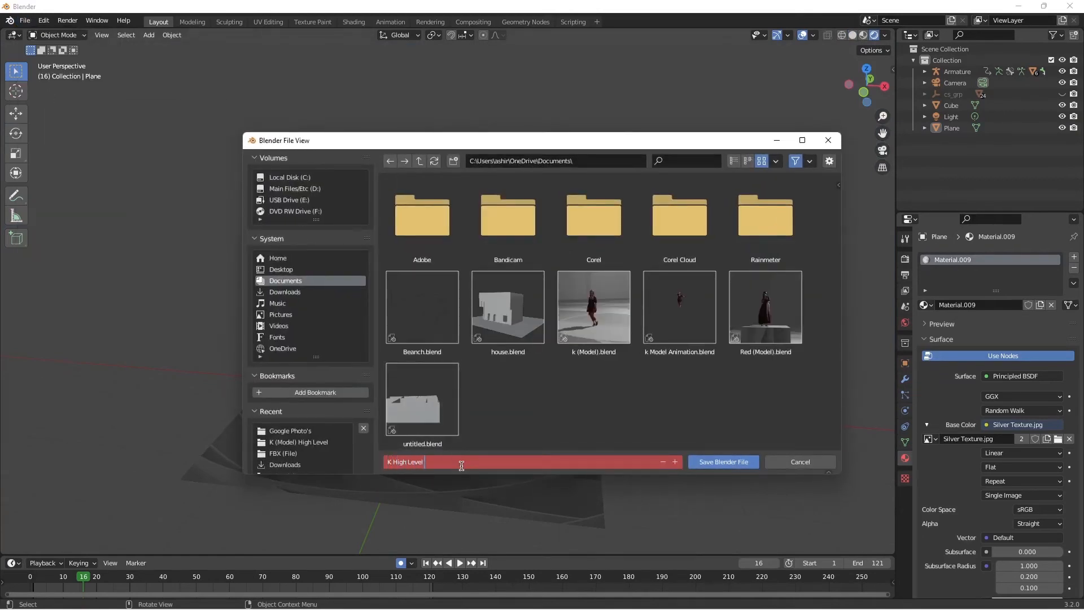
pyautogui.write('l')
pyautogui.press('Return')
pyautogui.click(690, 469)
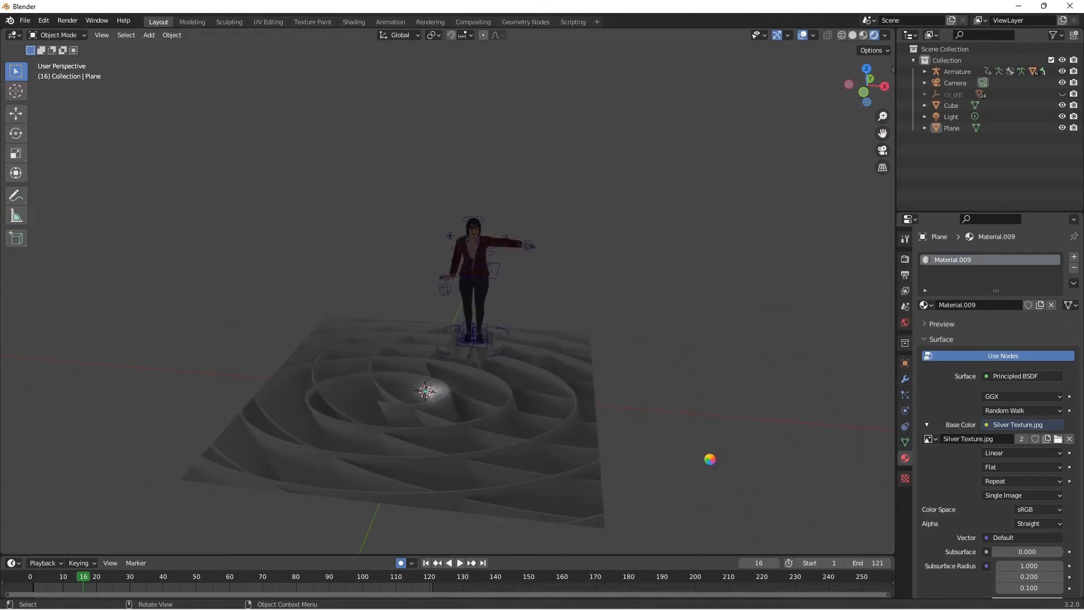
# Step: Turn off auto keying at frame 36 and try to move the floor plane sideways
pyautogui.moveTo(591, 321); pyautogui.dragTo(556, 341, button='middle')
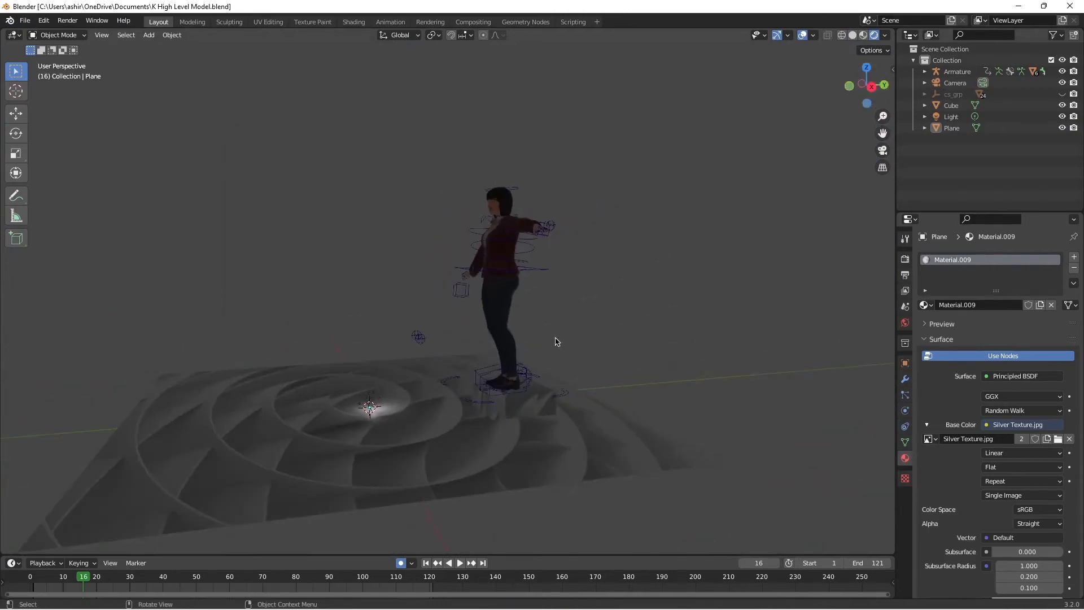
pyautogui.click(615, 458)
pyautogui.scroll(-1, 615, 459)
pyautogui.moveTo(863, 84); pyautogui.dragTo(970, 116)
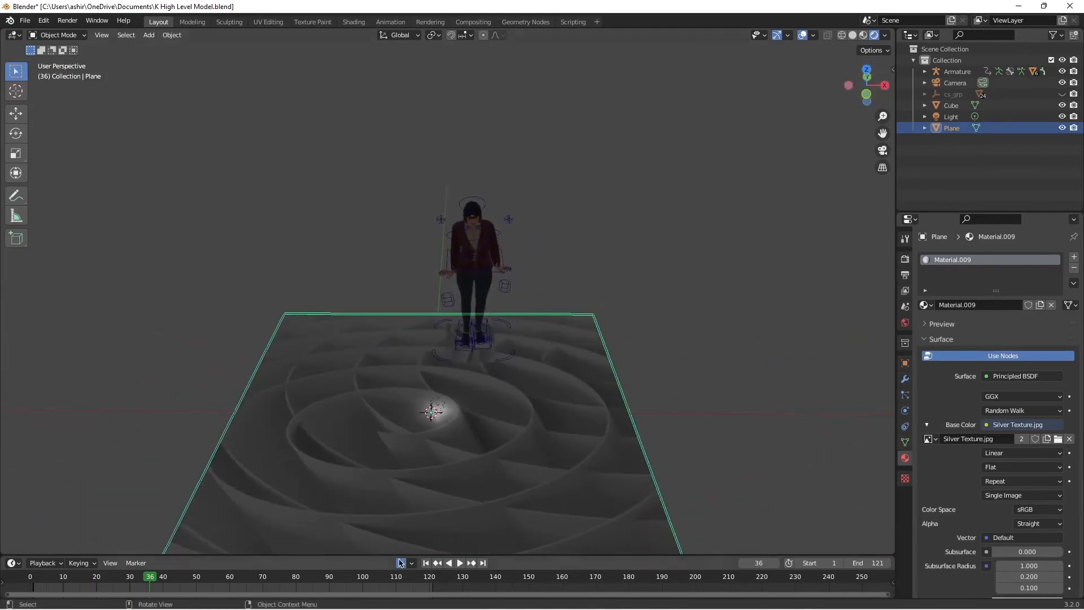
pyautogui.press('g')
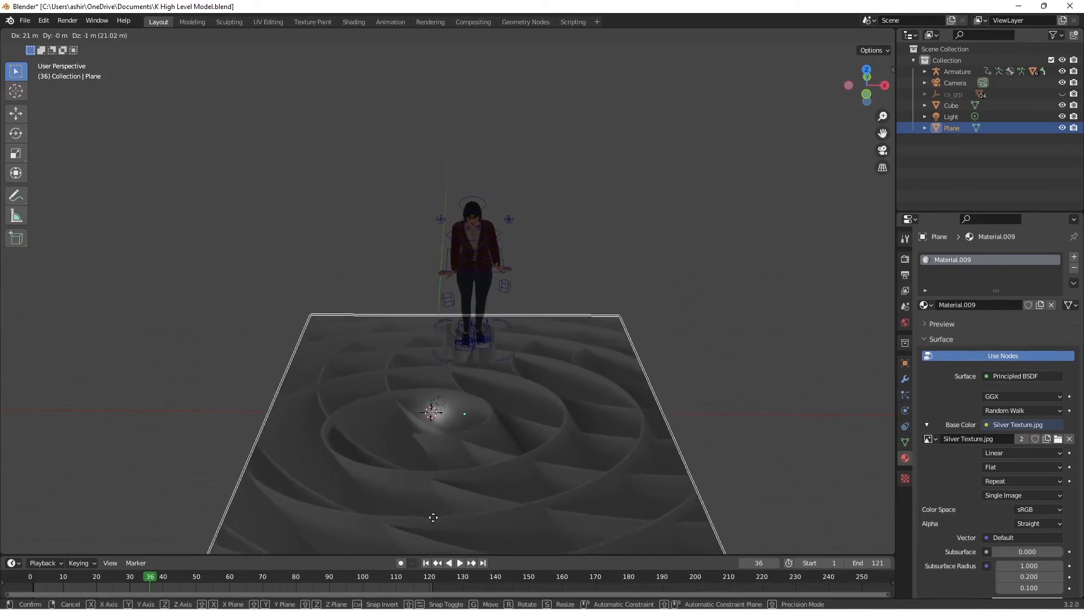
pyautogui.rightClick(427, 519)
# Step: Play the animation to frame 96 and reposition the floor plane beneath the character's feet
pyautogui.press('space')
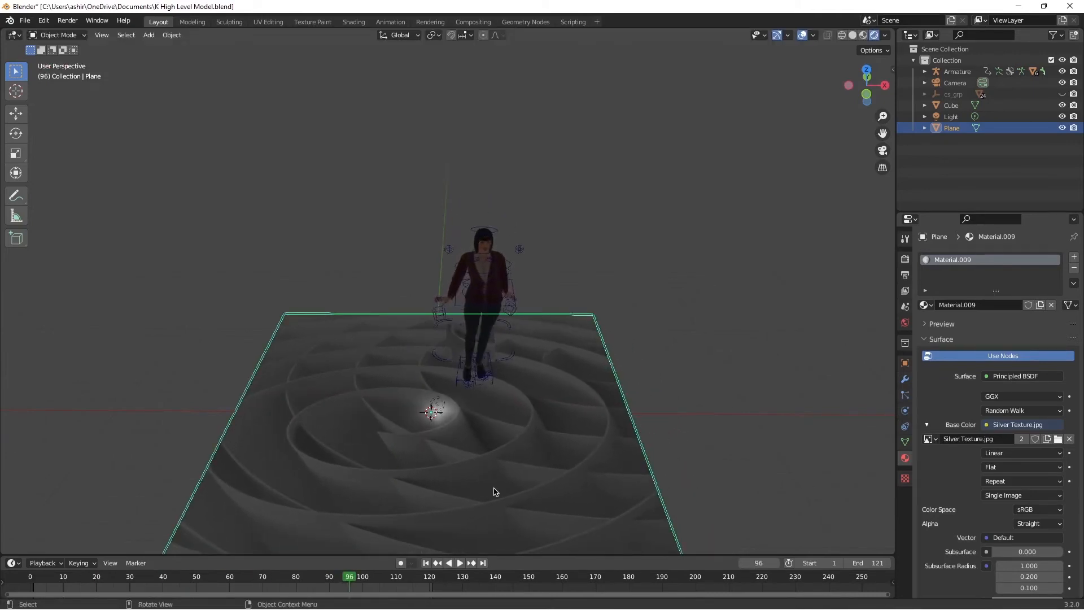
pyautogui.moveTo(865, 87)
pyautogui.mouseDown()
pyautogui.moveTo(960, 57)
pyautogui.moveTo(870, 84)
pyautogui.mouseUp()
pyautogui.press('g')
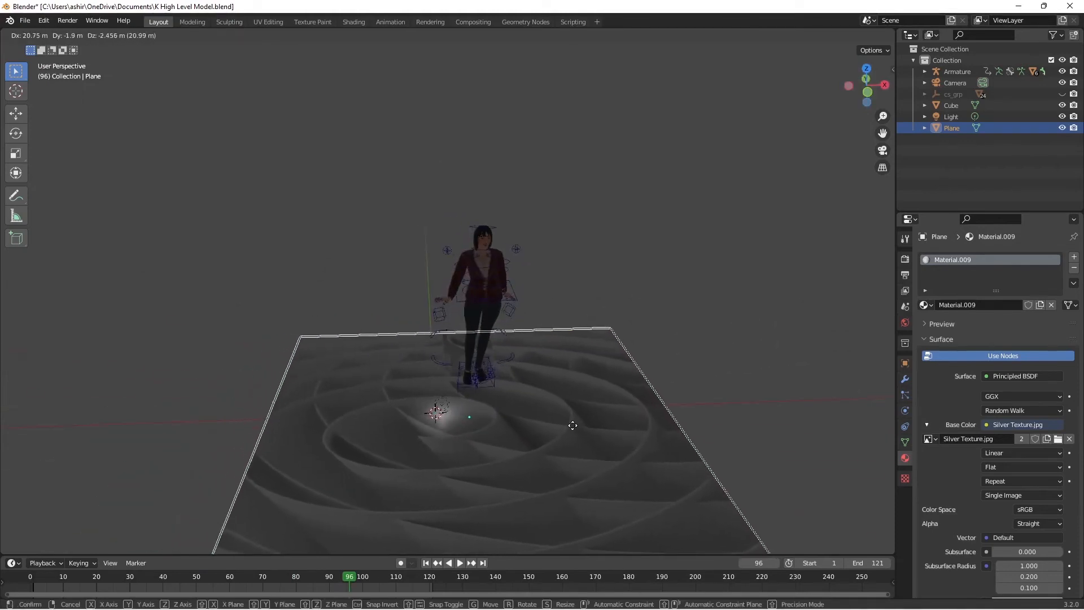
pyautogui.click(564, 423)
# Step: Play the animation from the start and check the character's step onto the floor plane from an angled view
pyautogui.click(30, 581)
pyautogui.press('space')
pyautogui.moveTo(866, 84); pyautogui.dragTo(737, 65)
pyautogui.moveTo(863, 86); pyautogui.dragTo(822, 131)
pyautogui.press('space')
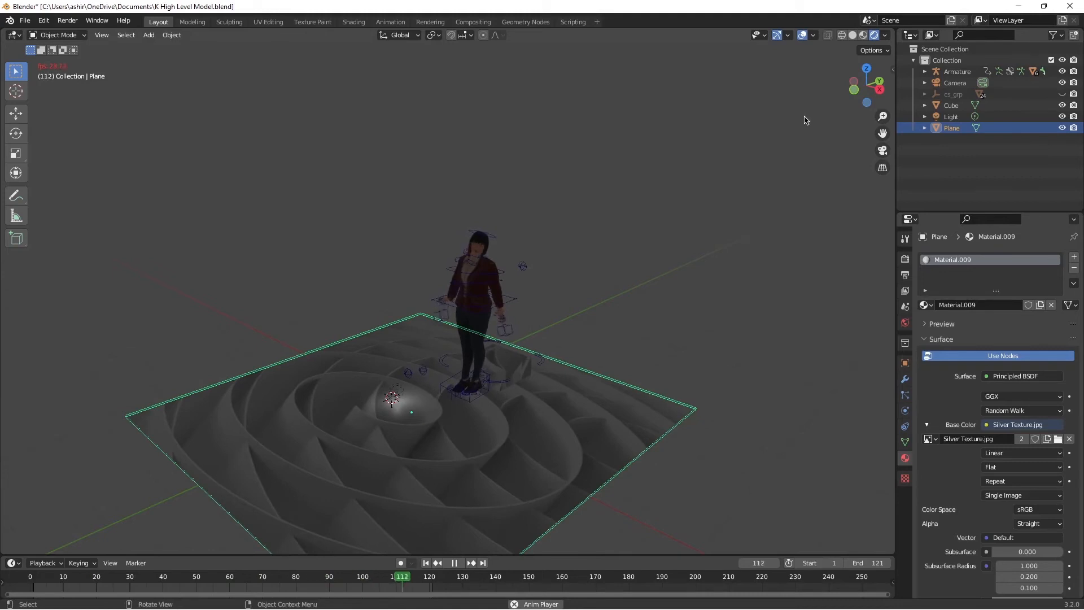
pyautogui.press('space')
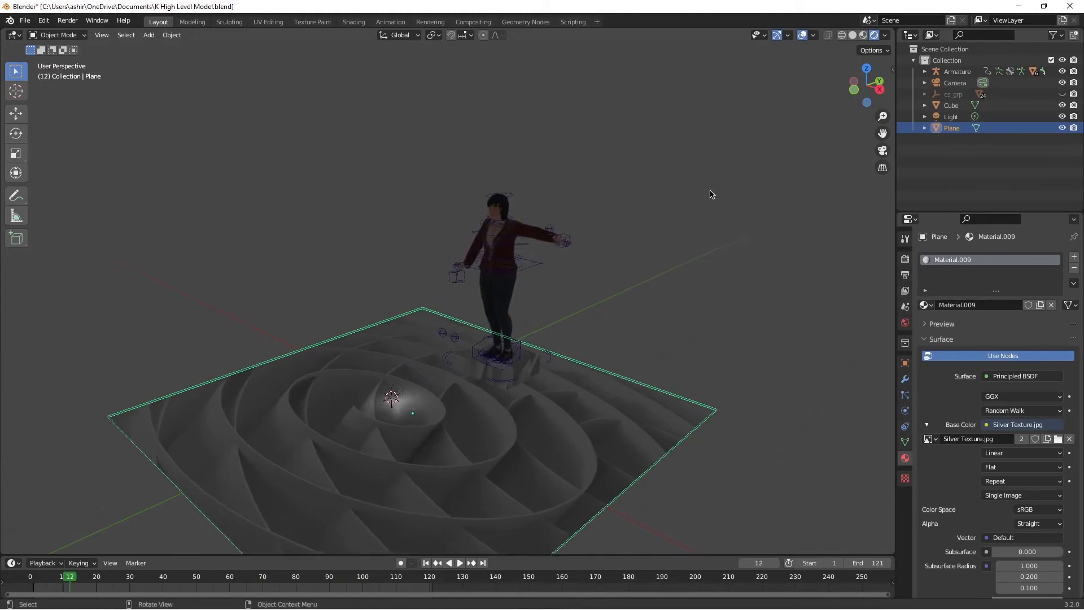
# Step: Move the floor plane along its local Z axis from the camera view
pyautogui.press('KP_0')
pyautogui.press('g')
pyautogui.press('z')
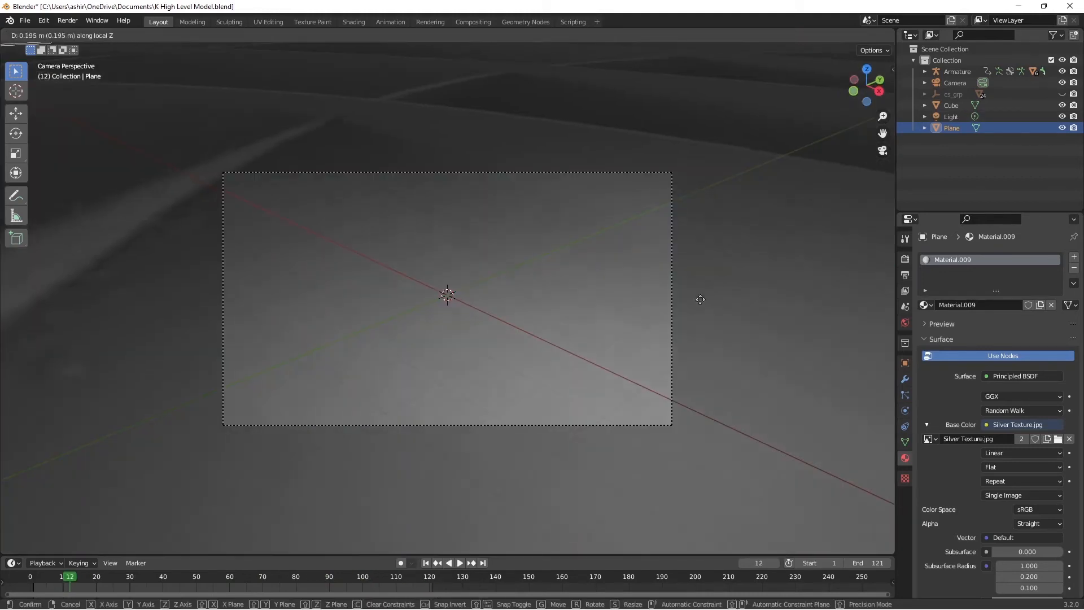
pyautogui.click(687, 266)
pyautogui.press('g')
pyautogui.press('z')
pyautogui.press('z')
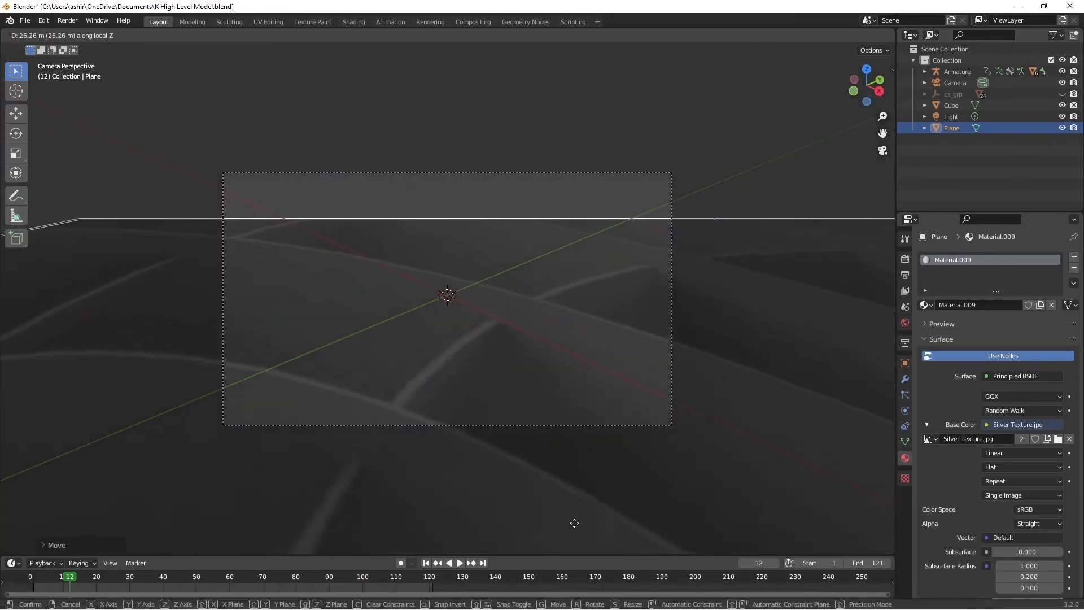
pyautogui.click(558, 197)
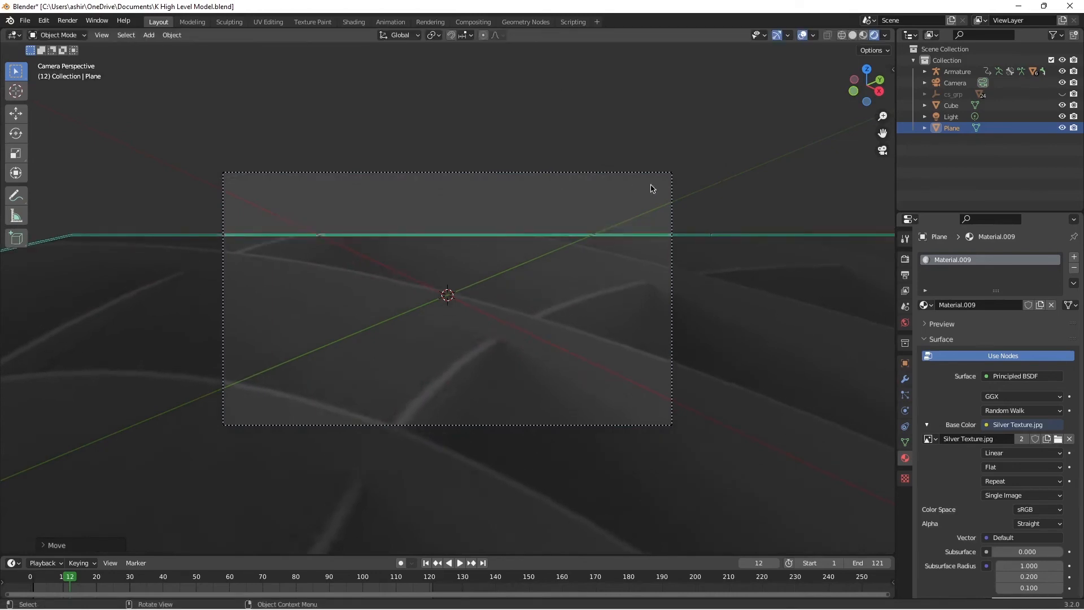
# Step: Try a free trackball rotation of the floor plane in the camera view and undo it
pyautogui.press('r')
pyautogui.press('r')
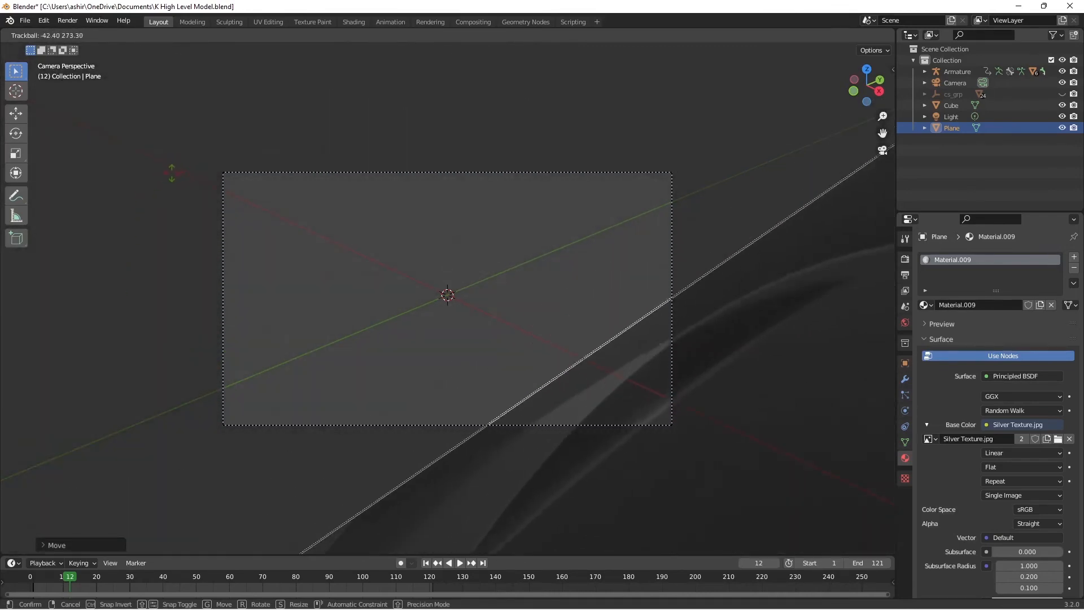
pyautogui.click(171, 175)
pyautogui.press('KP_0')
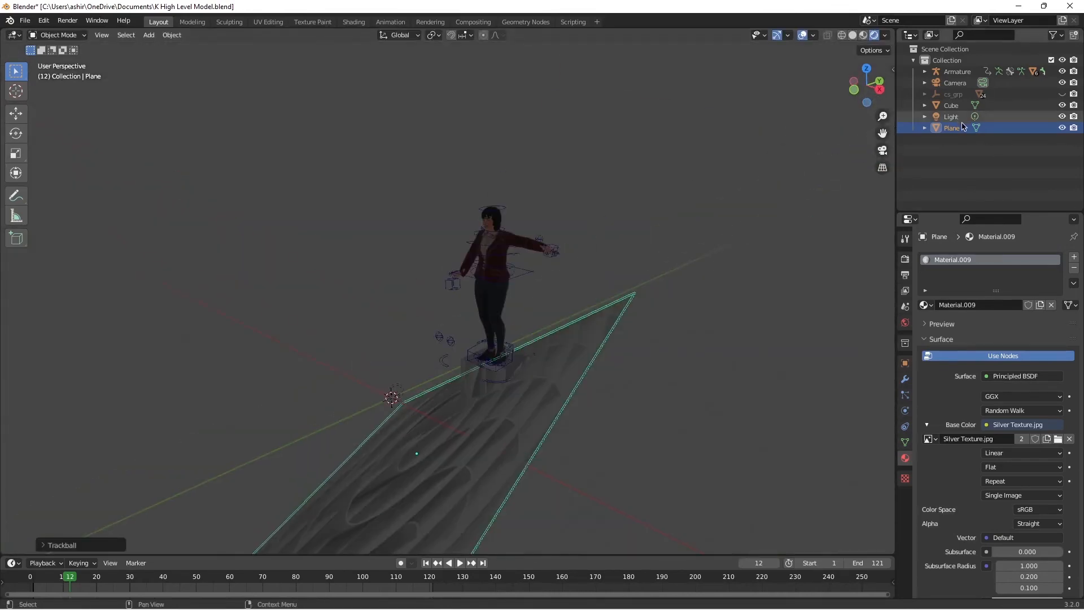
pyautogui.hotkey('ctrl', 'z')
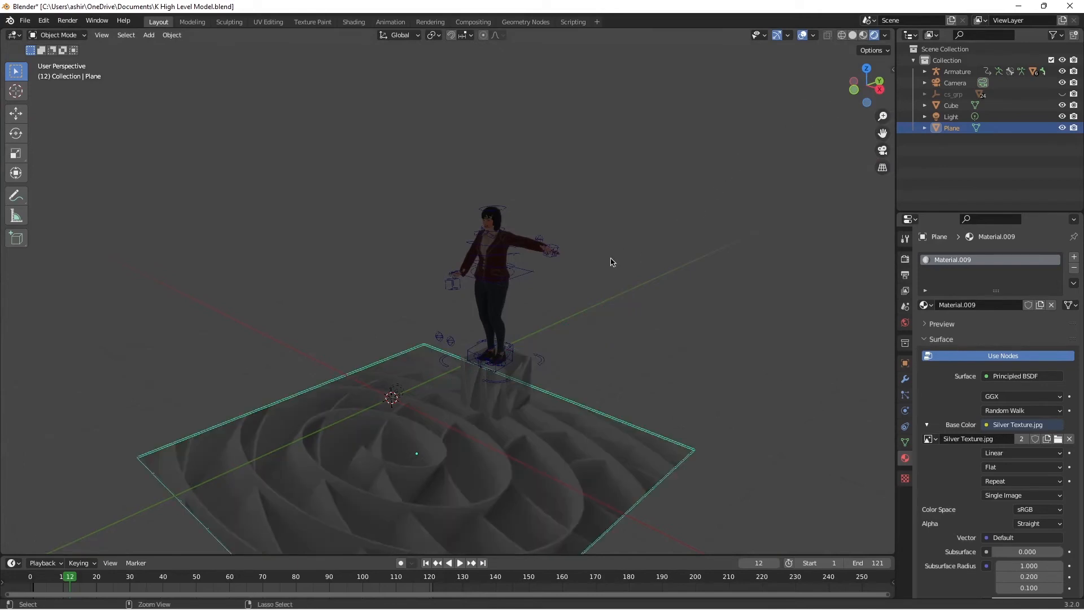
pyautogui.hotkey('ctrl', 'z')
pyautogui.hotkey('ctrl', 'z')
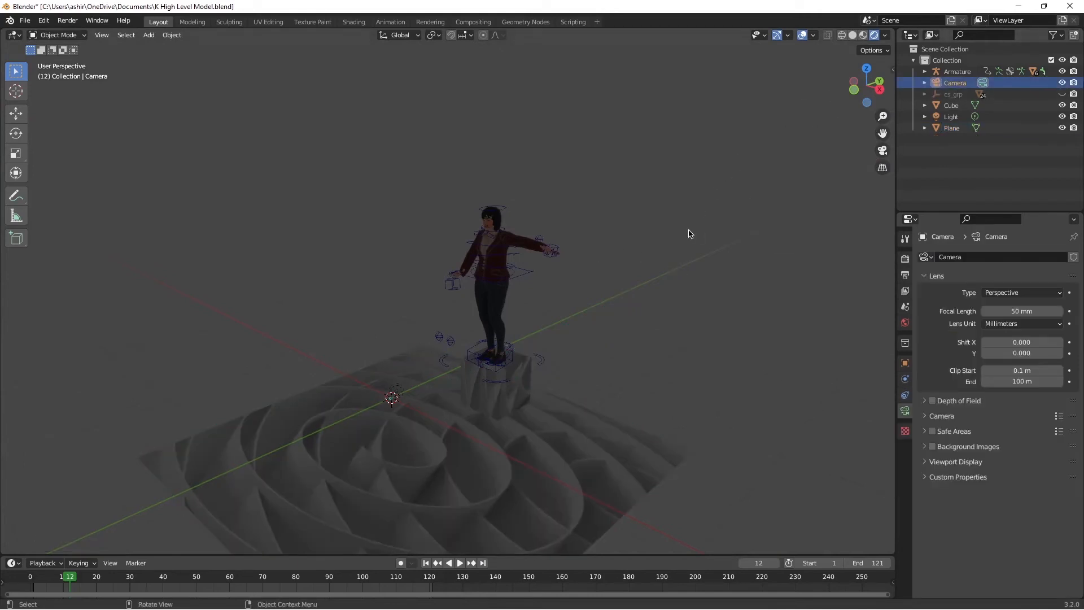
# Step: Move the existing camera along its local Z axis and scale the camera object
pyautogui.press('KP_0')
pyautogui.press('g')
pyautogui.press('z')
pyautogui.press('z')
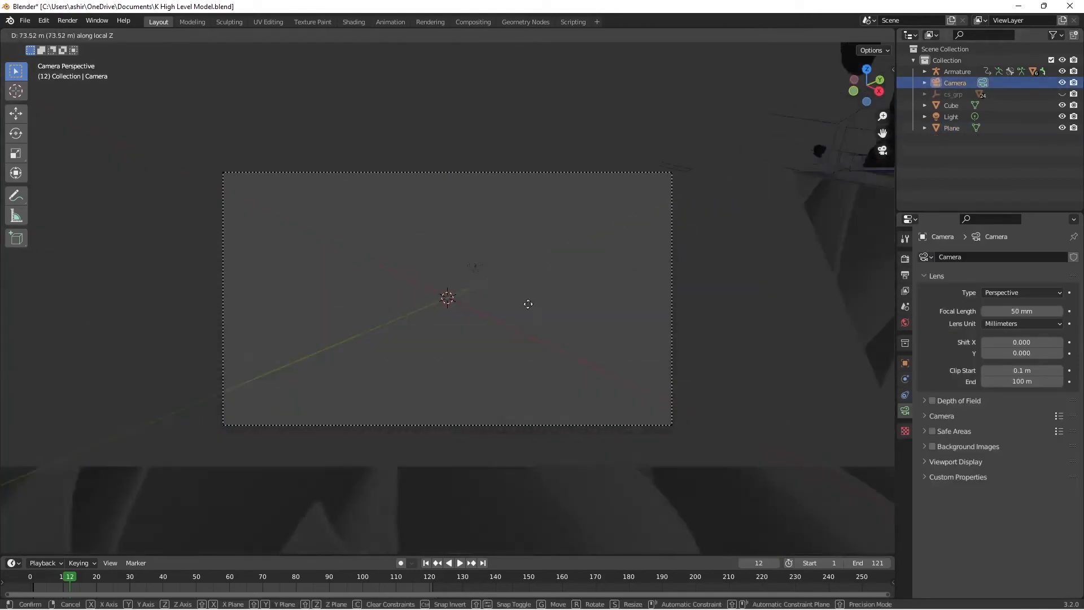
pyautogui.click(514, 127)
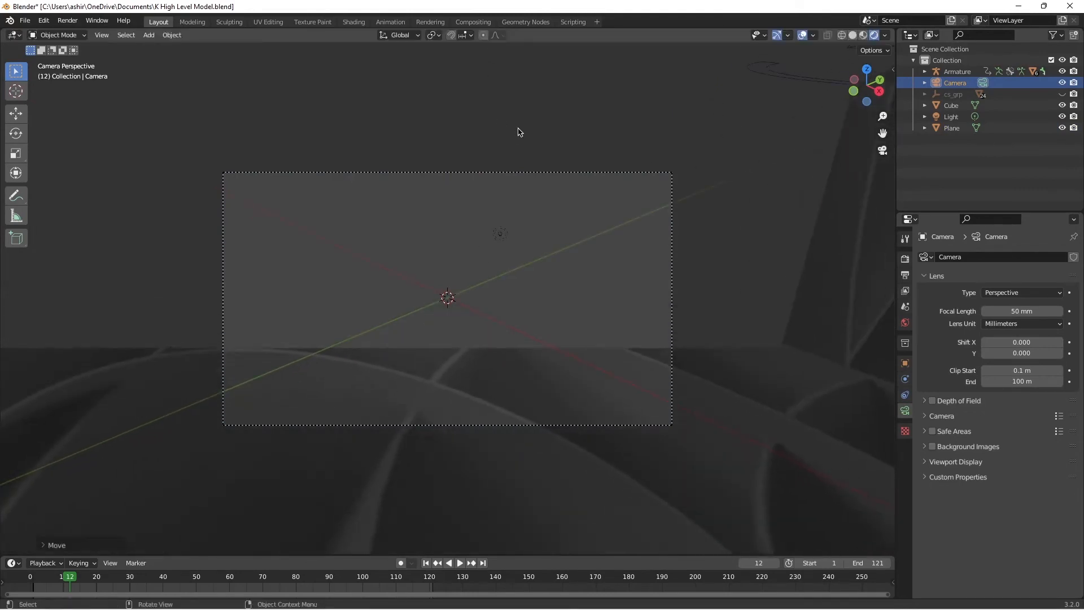
pyautogui.press('KP_0')
pyautogui.press('s')
pyautogui.click(709, 314)
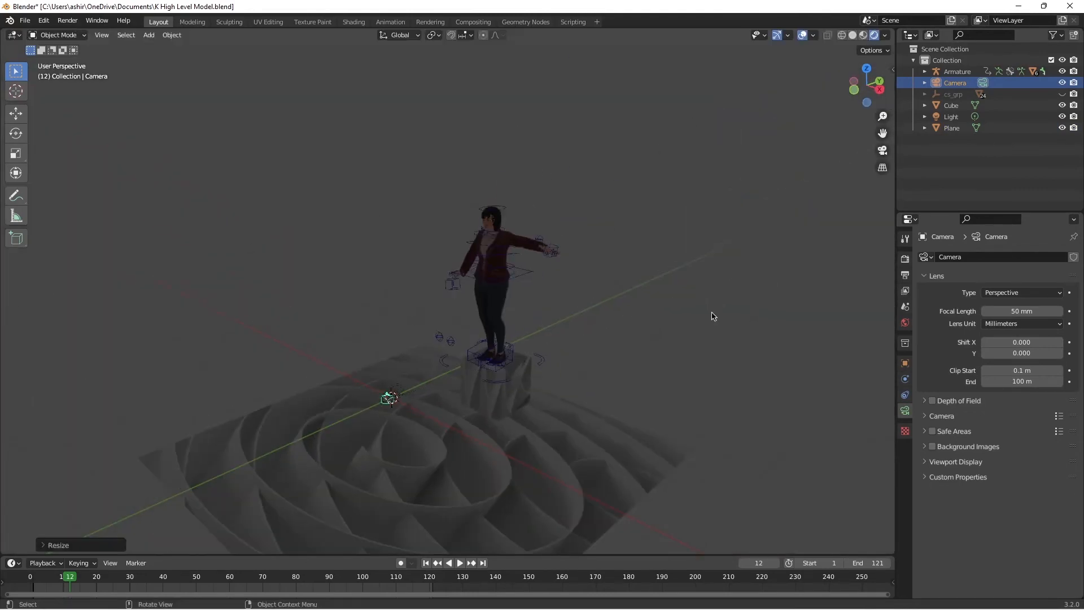
# Step: Try moving the scaled camera farther along its local Z axis and undo the change
pyautogui.press('KP_0')
pyautogui.press('g')
pyautogui.press('z')
pyautogui.press('z')
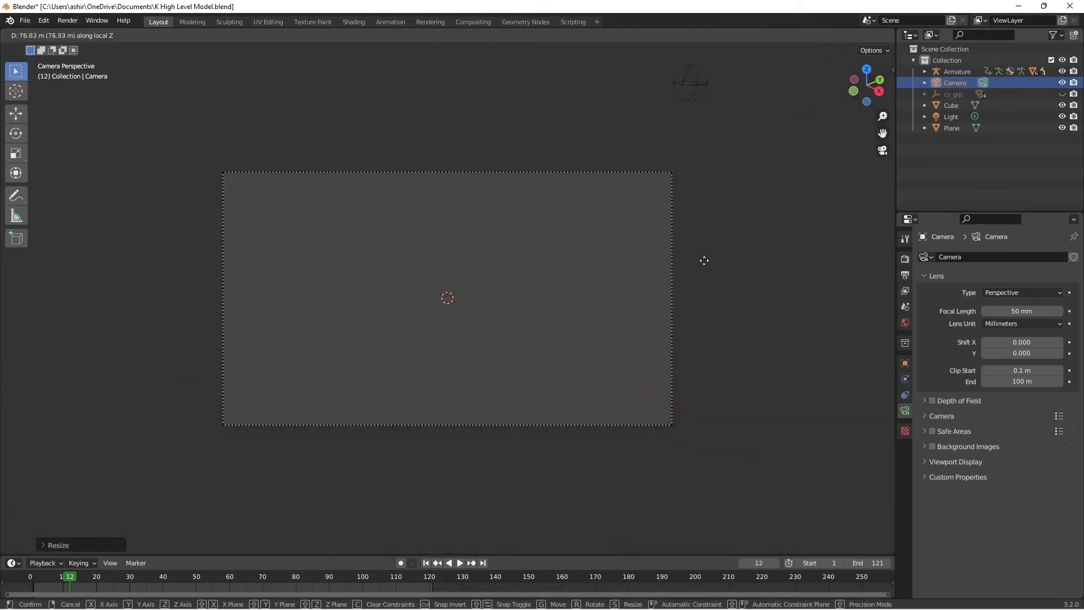
pyautogui.click(691, 434)
pyautogui.hotkey('ctrl', 'z')
# Step: Shift the camera along its local Z axis and trackball-rotate it to aim at the character
pyautogui.press('g')
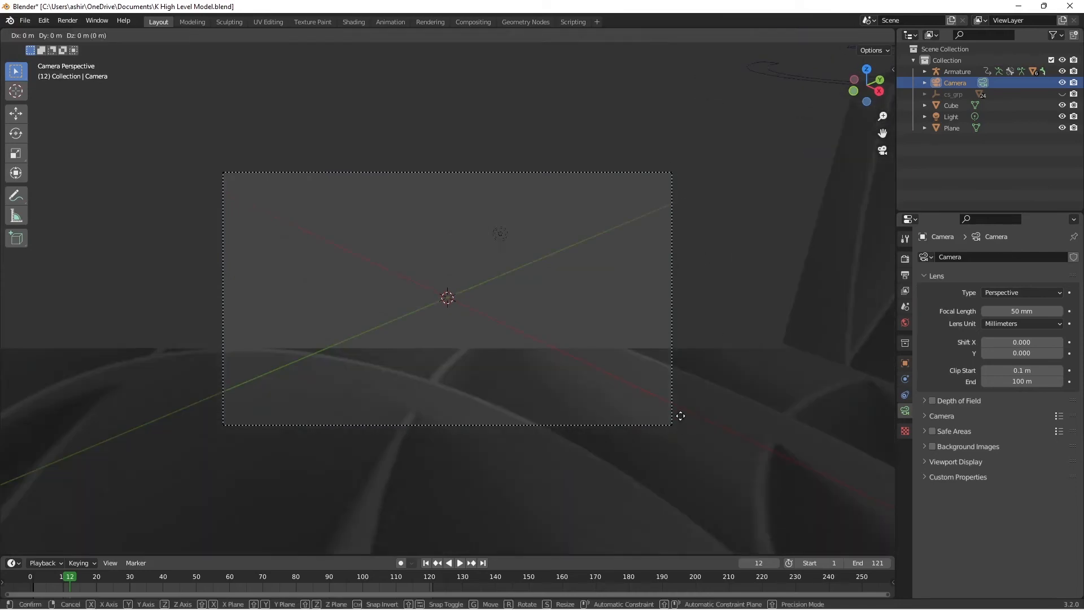
pyautogui.press('z')
pyautogui.press('z')
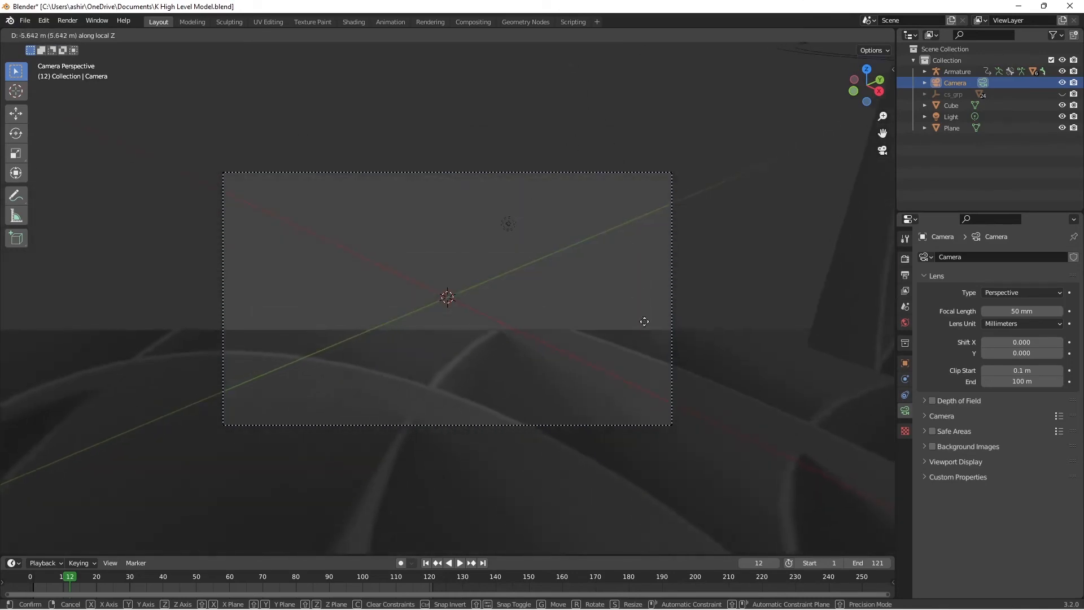
pyautogui.click(696, 492)
pyautogui.press('r')
pyautogui.press('r')
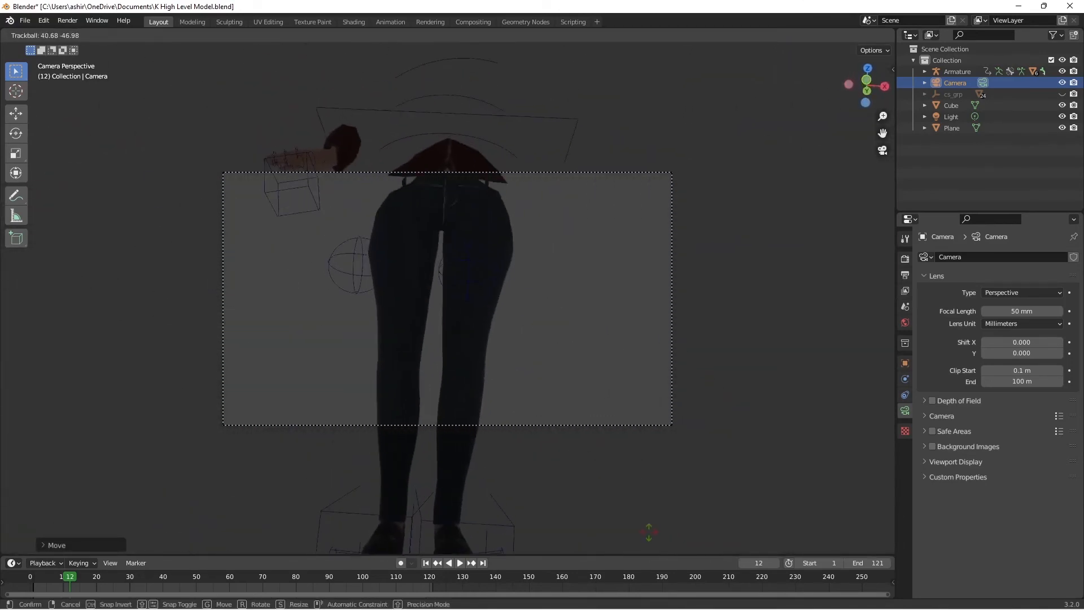
pyautogui.click(649, 531)
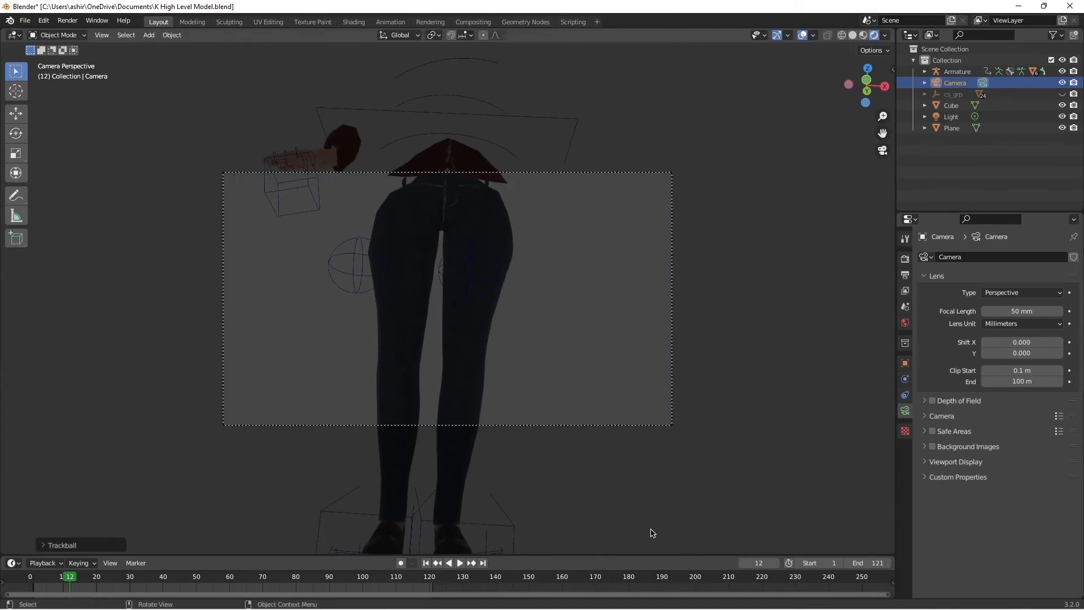
# Step: Delete the existing camera and add a new camera to the scene
pyautogui.press('KP_0')
pyautogui.press('Delete')
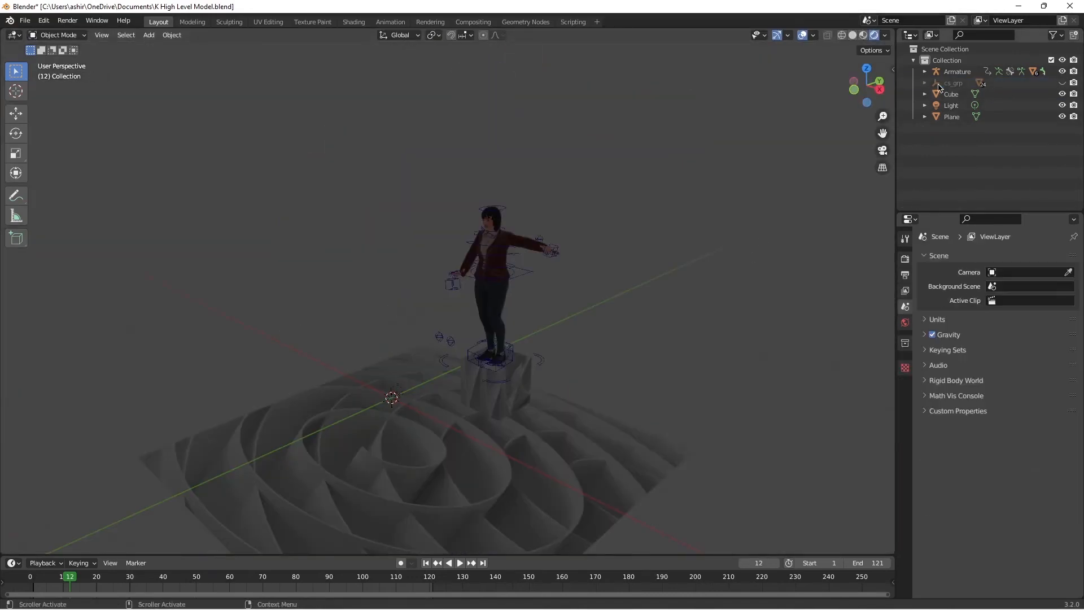
pyautogui.click(150, 35)
pyautogui.click(181, 214)
# Step: Scale the new camera to about 59.1 and place it at about X -56.9, Y -21.9, Z 71.5 m
pyautogui.press('g')
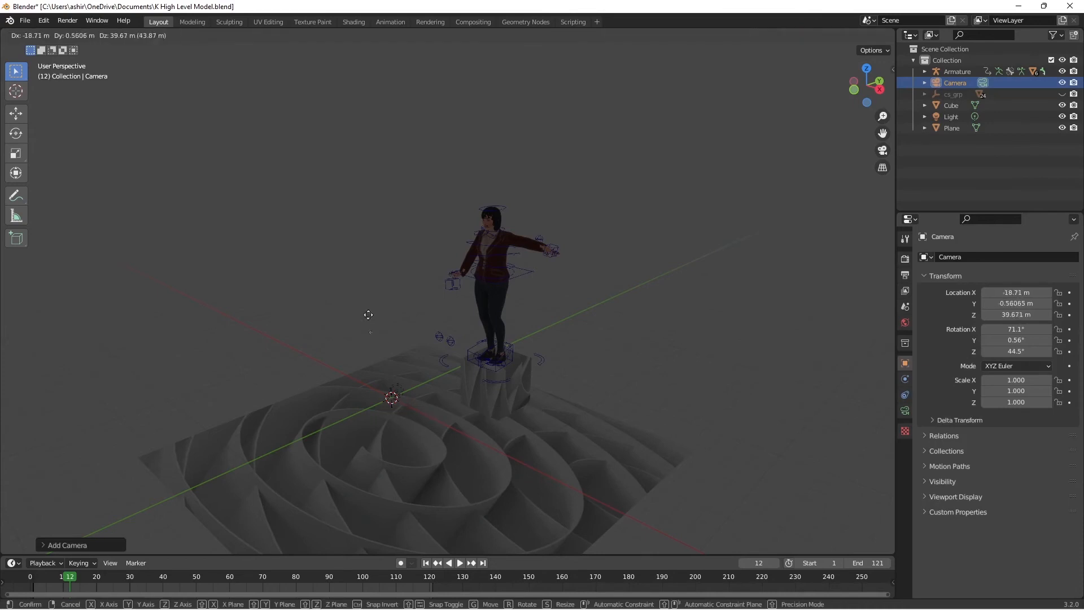
pyautogui.click(570, 447)
pyautogui.press('g')
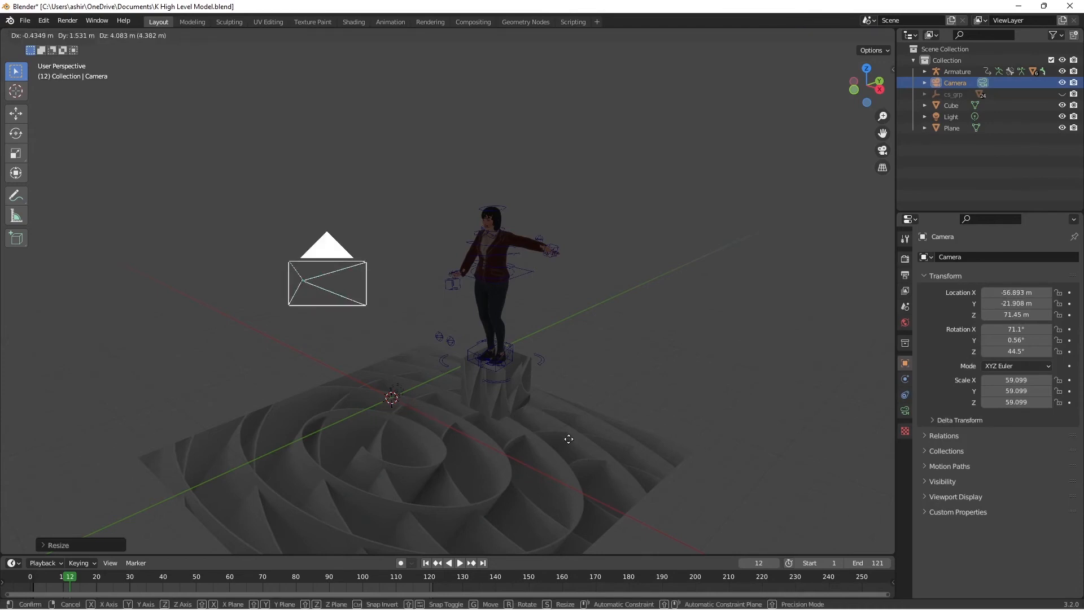
pyautogui.click(568, 442)
pyautogui.press('KP_0')
# Step: Aim the camera at the character with about 96.9°, 2.6°, -48.5° rotation and pull it back to about X -129.6, Y -85.4, Z 59.6 m
pyautogui.press('KP_0')
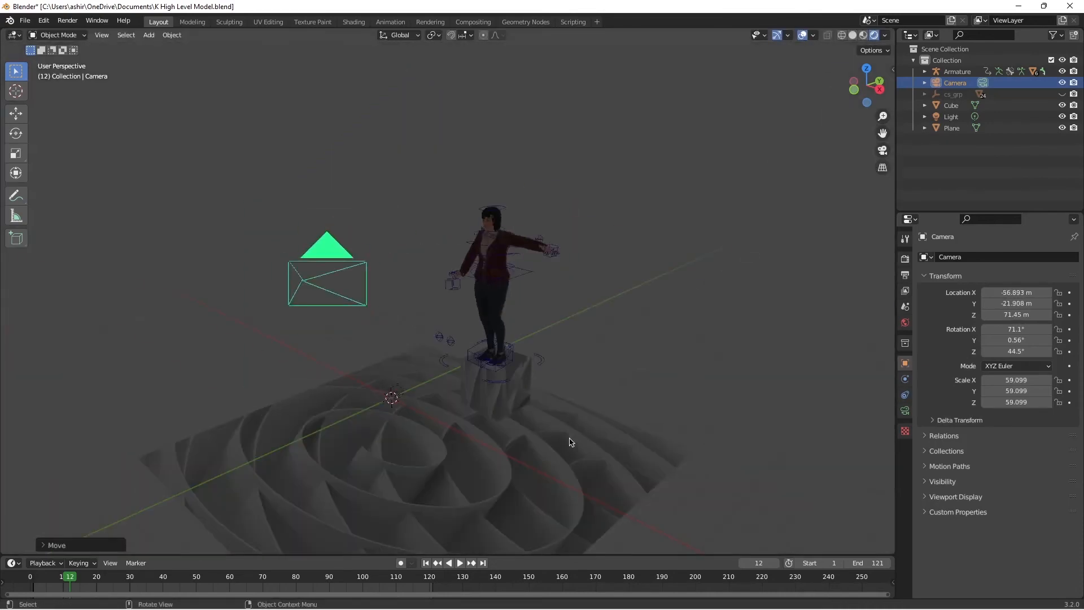
pyautogui.press('KP_0')
pyautogui.press('r')
pyautogui.press('r')
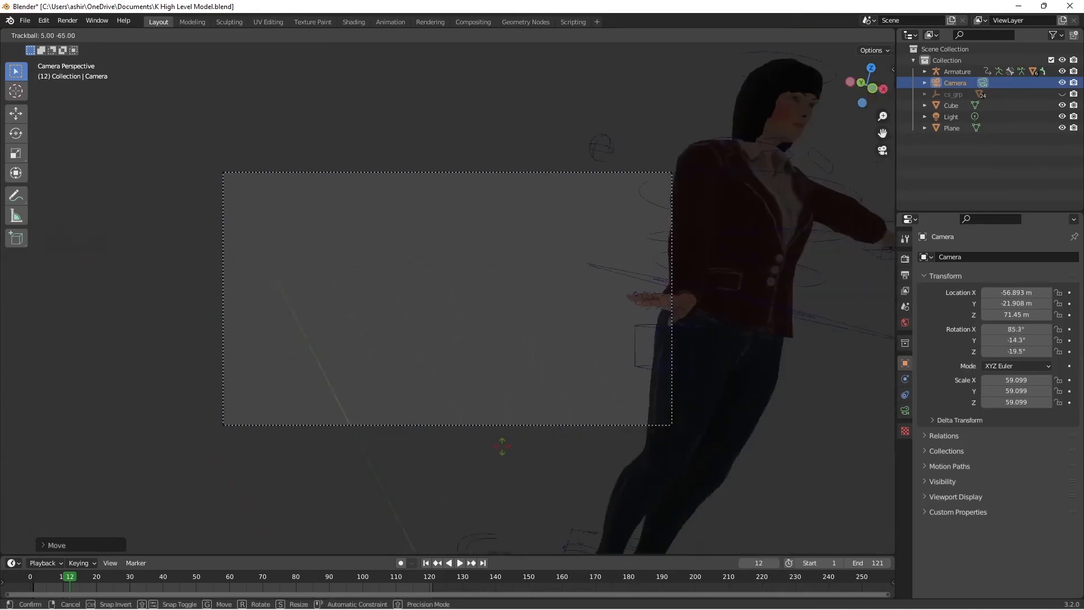
pyautogui.click(474, 441)
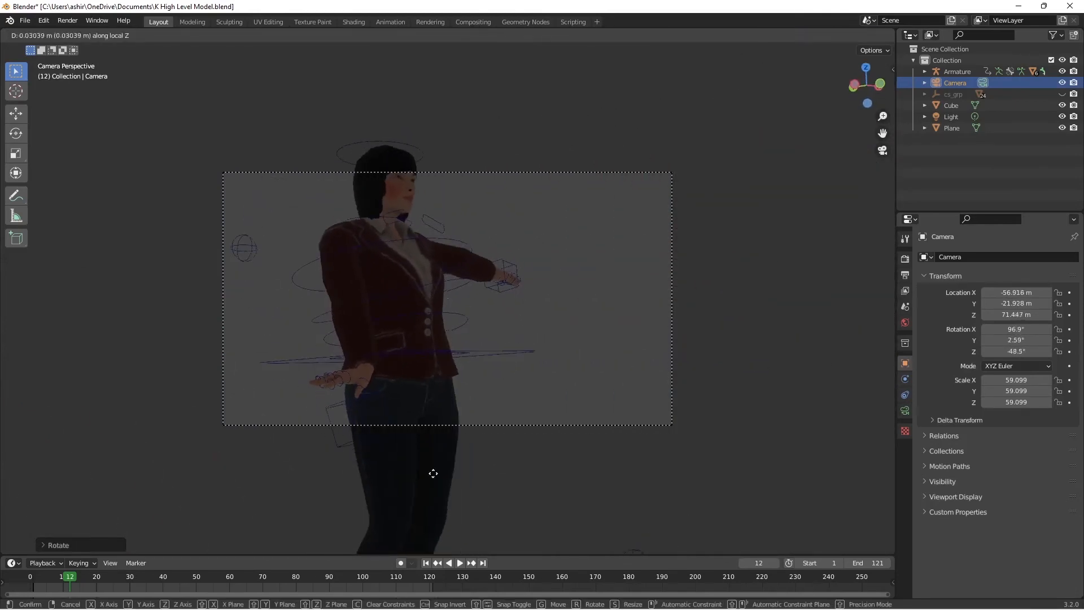
pyautogui.click(425, 420)
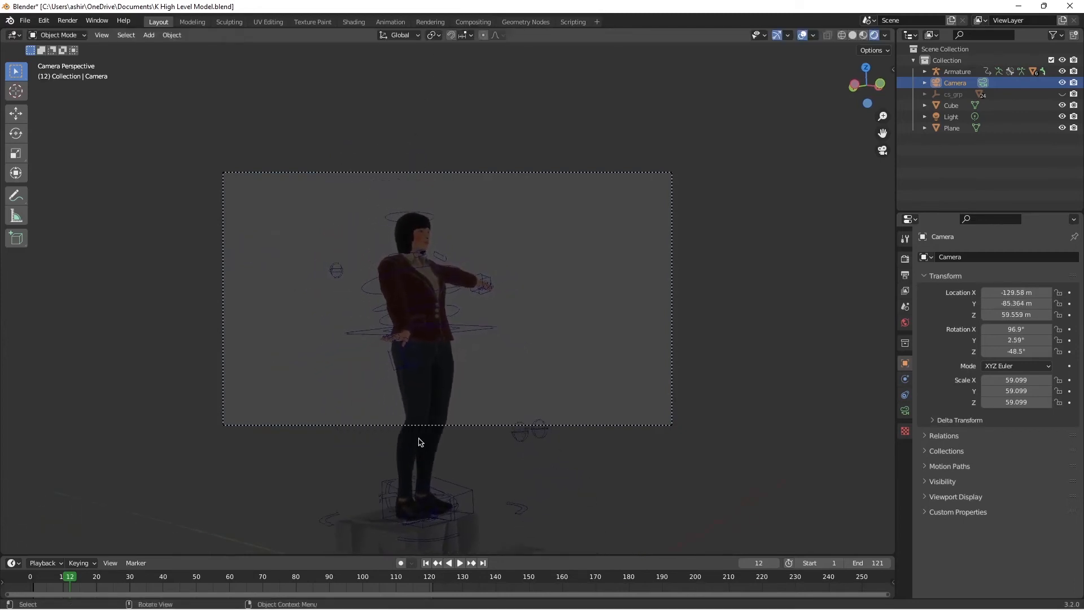
# Step: Refine the framing by moving the camera to about X -174.6, Y -125.7, Z 55.9 m and rotating it to about 92.9°, 2.6°, -48.5°
pyautogui.click(415, 429)
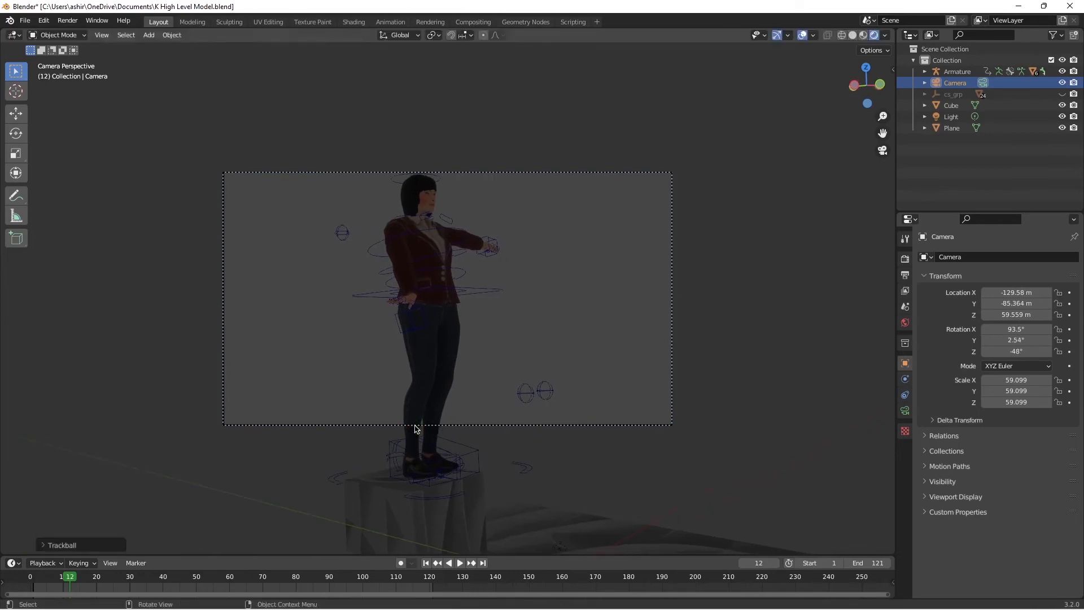
pyautogui.click(429, 312)
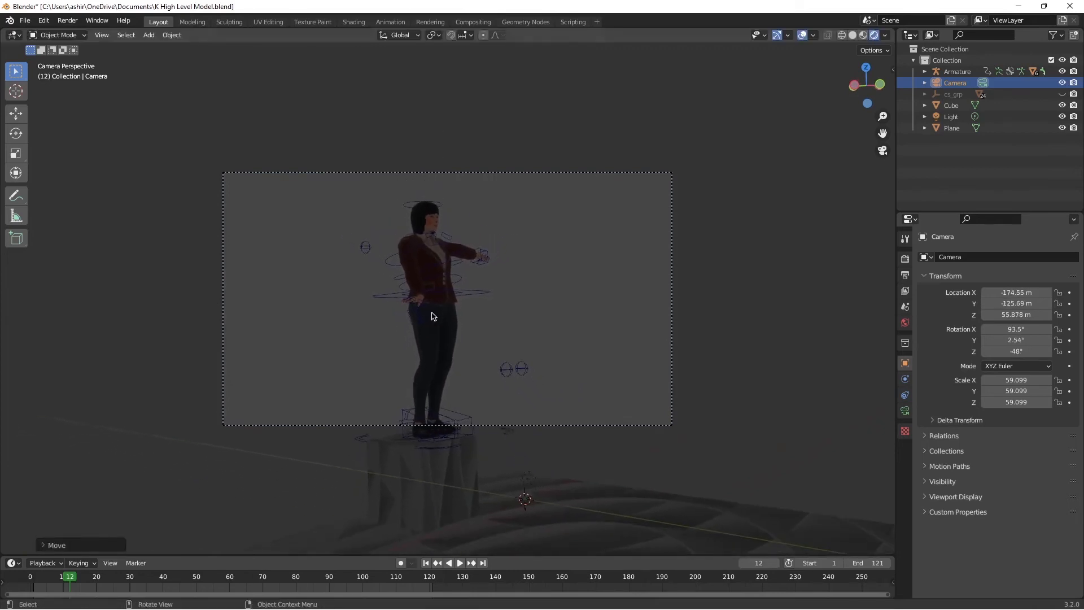
pyautogui.press('r')
pyautogui.press('r')
pyautogui.click(430, 312)
pyautogui.press('r')
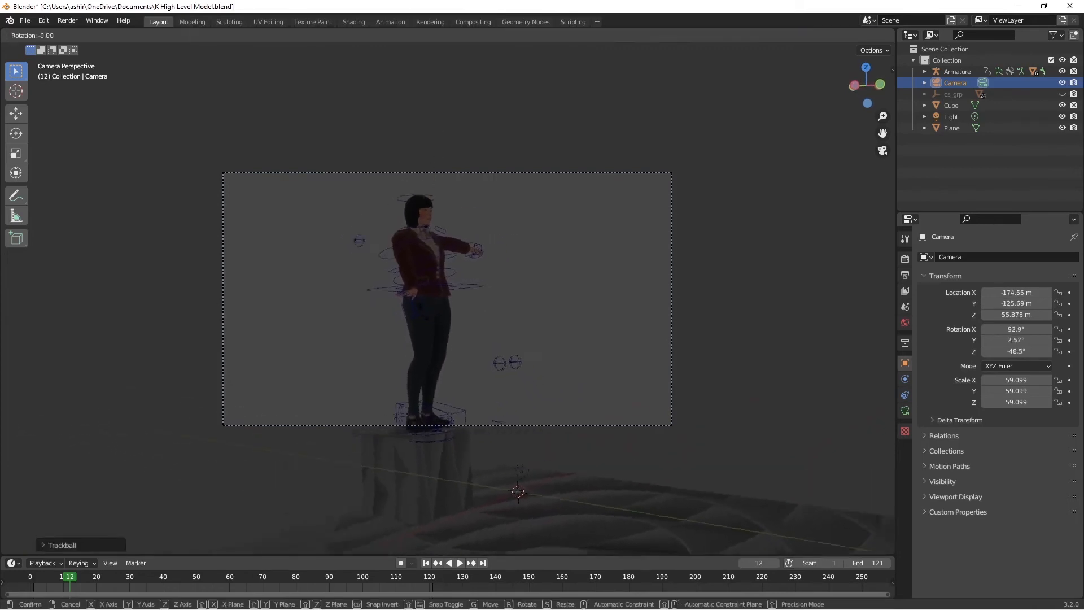
pyautogui.click(422, 312)
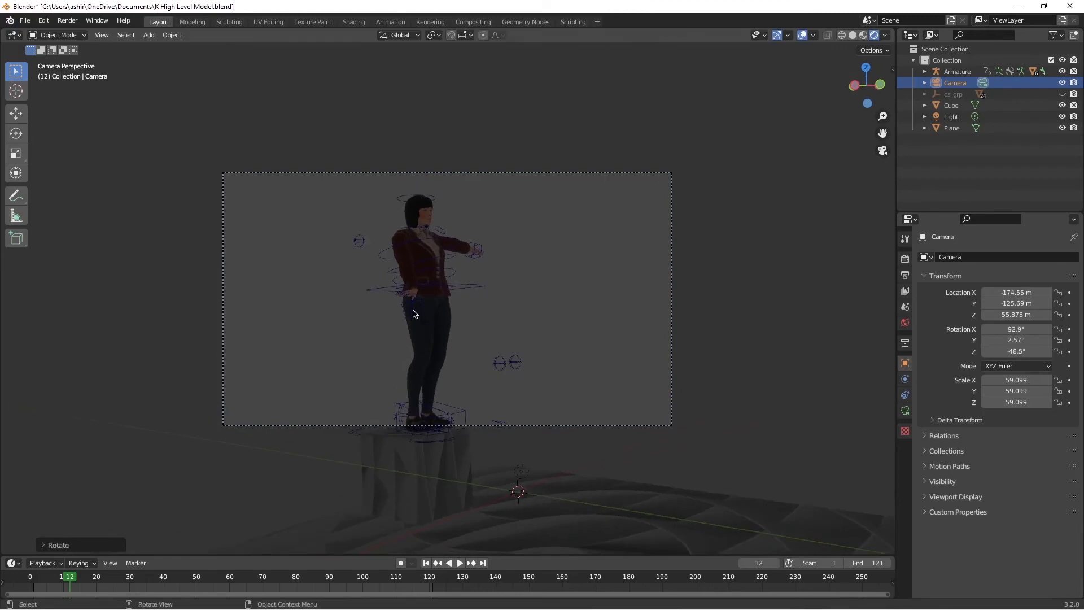
# Step: Play the animation to frame 80, move the floor plane to about X 19.6, Y 1.0, Z -0.64 m, and return to the early frames
pyautogui.press('space')
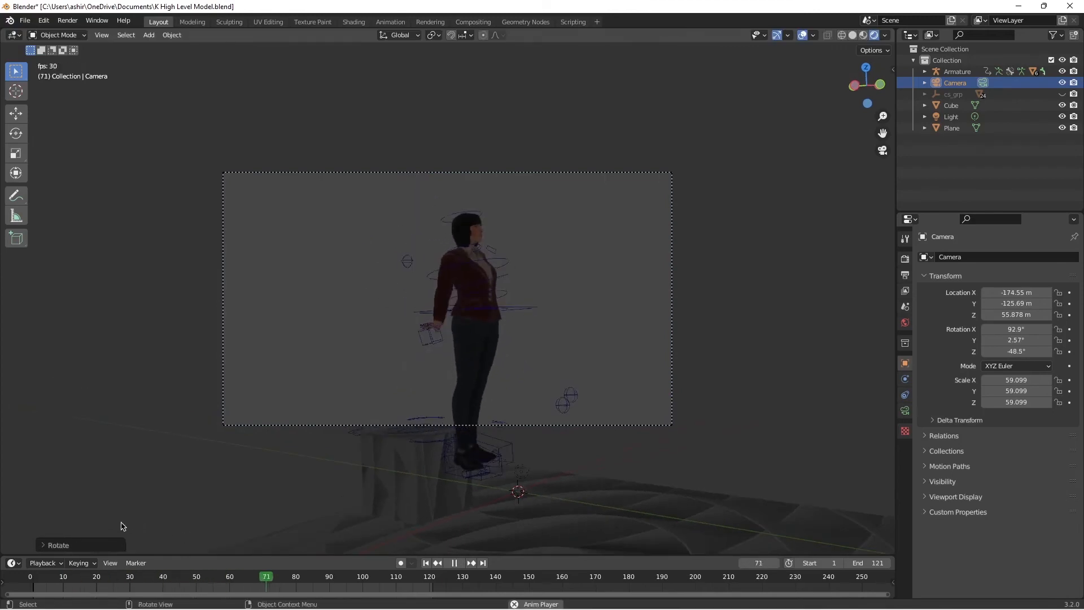
pyautogui.press('space')
pyautogui.click(717, 534)
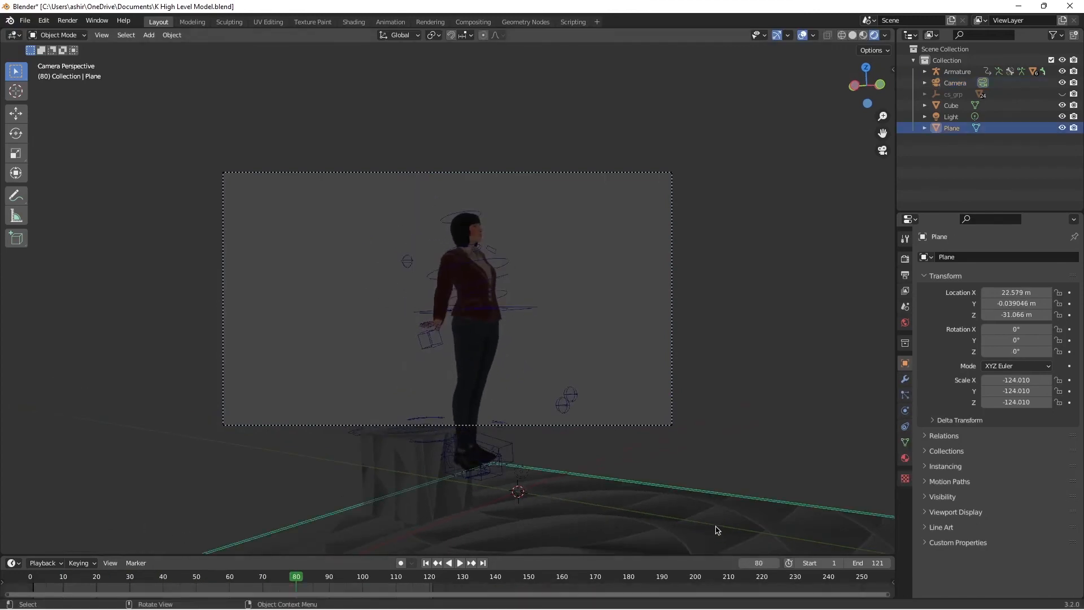
pyautogui.press('g')
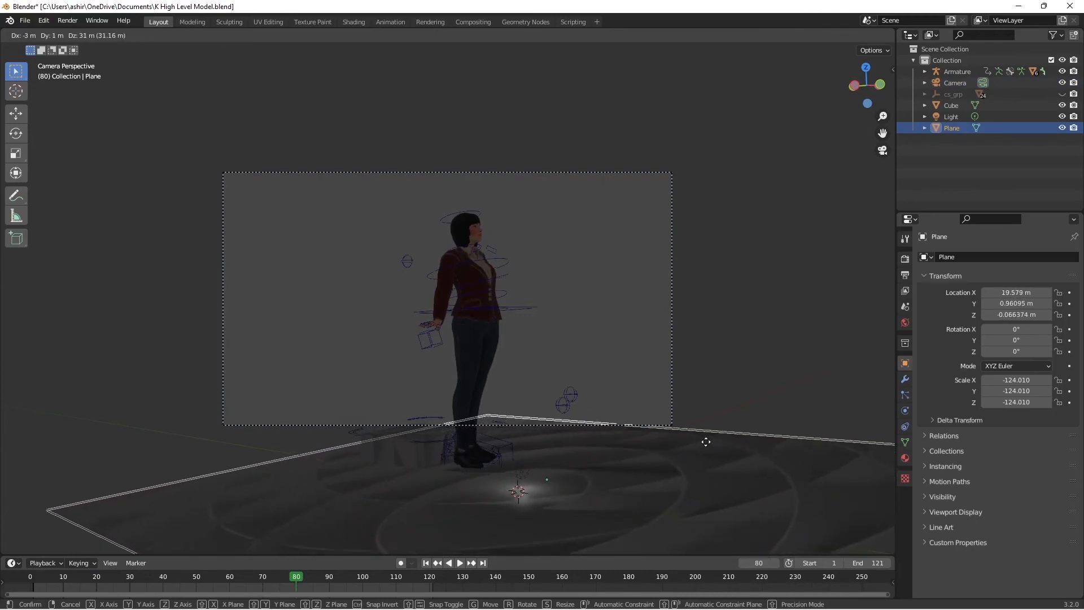
pyautogui.click(705, 445)
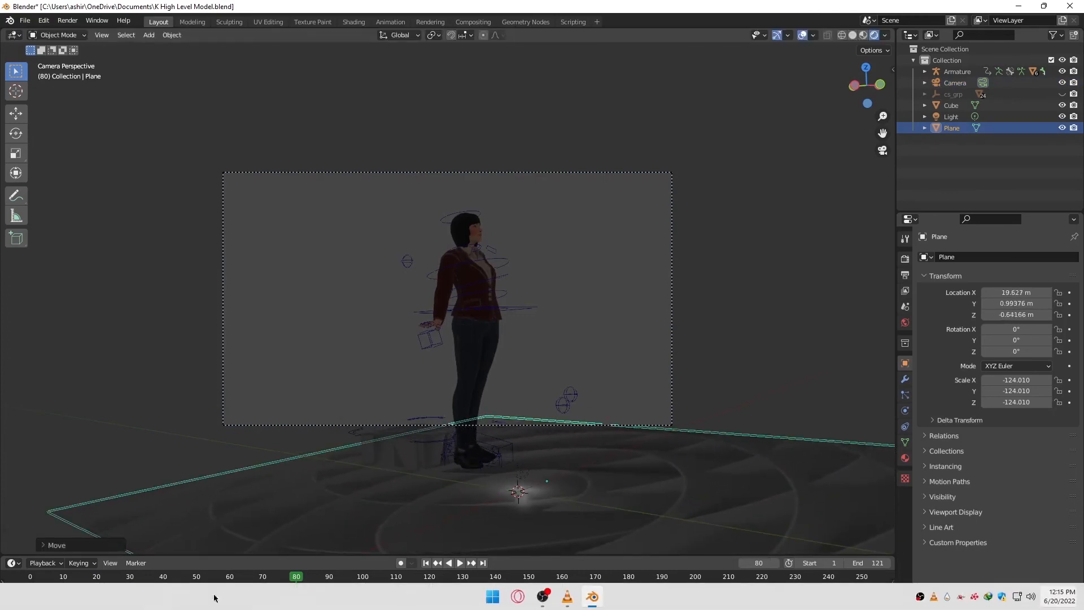
pyautogui.moveTo(63, 578); pyautogui.dragTo(29, 576)
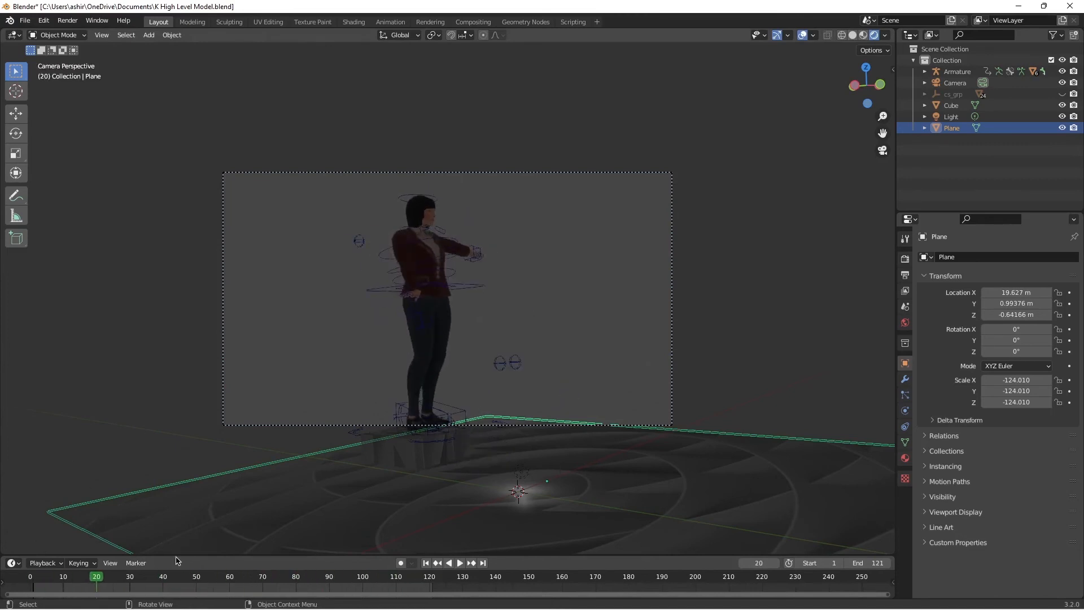
# Step: Turn on auto keying, then keyframe the camera at about Z 54.2 m on frame 0 and at about 91.7° X rotation on frame 33
pyautogui.click(954, 83)
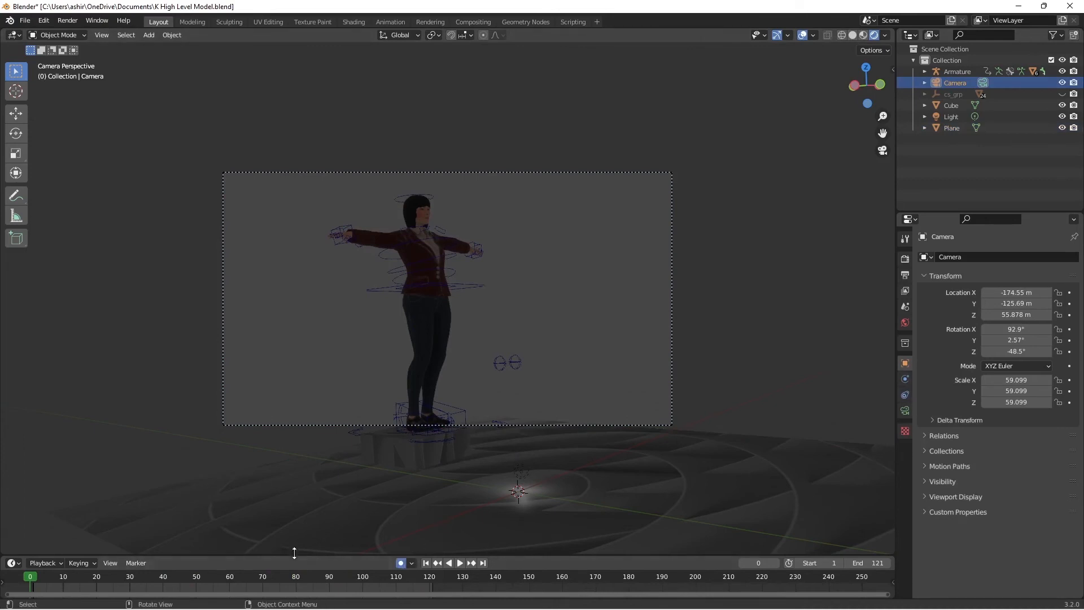
pyautogui.click(330, 55)
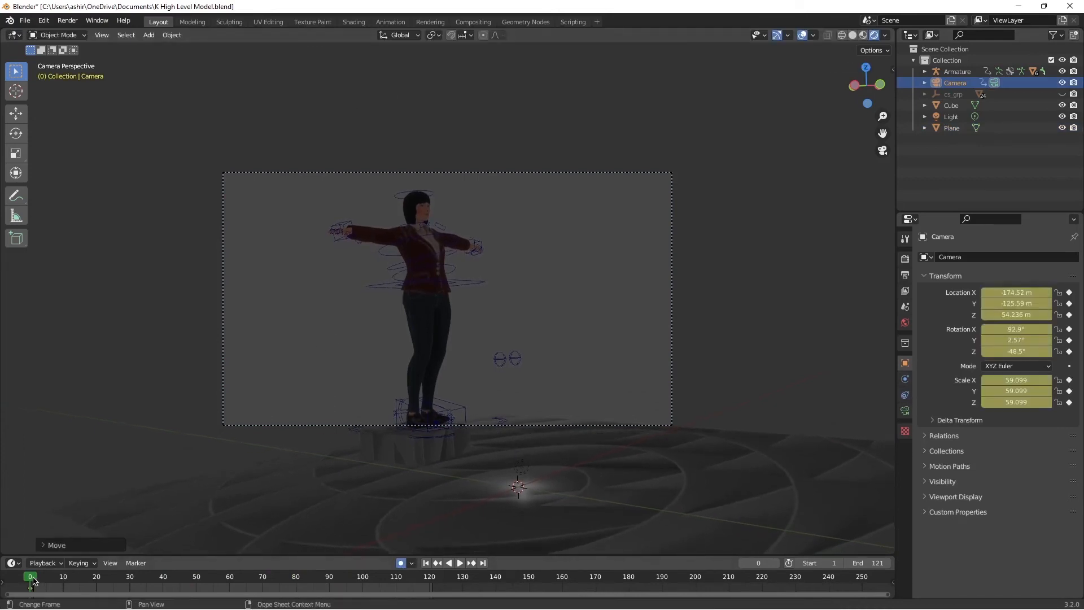
pyautogui.moveTo(33, 580); pyautogui.dragTo(39, 580)
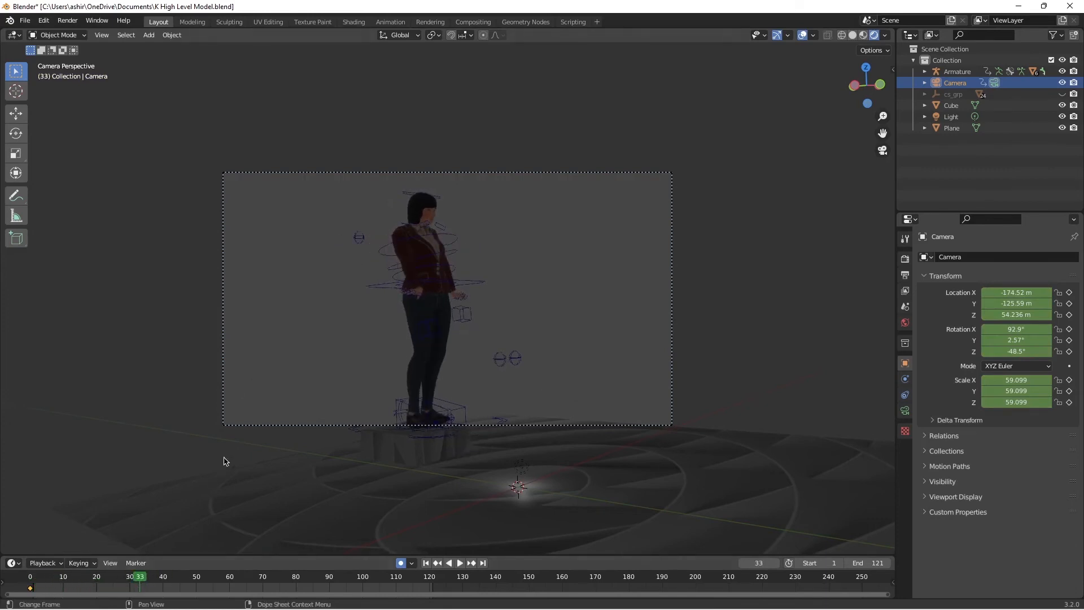
pyautogui.press('r')
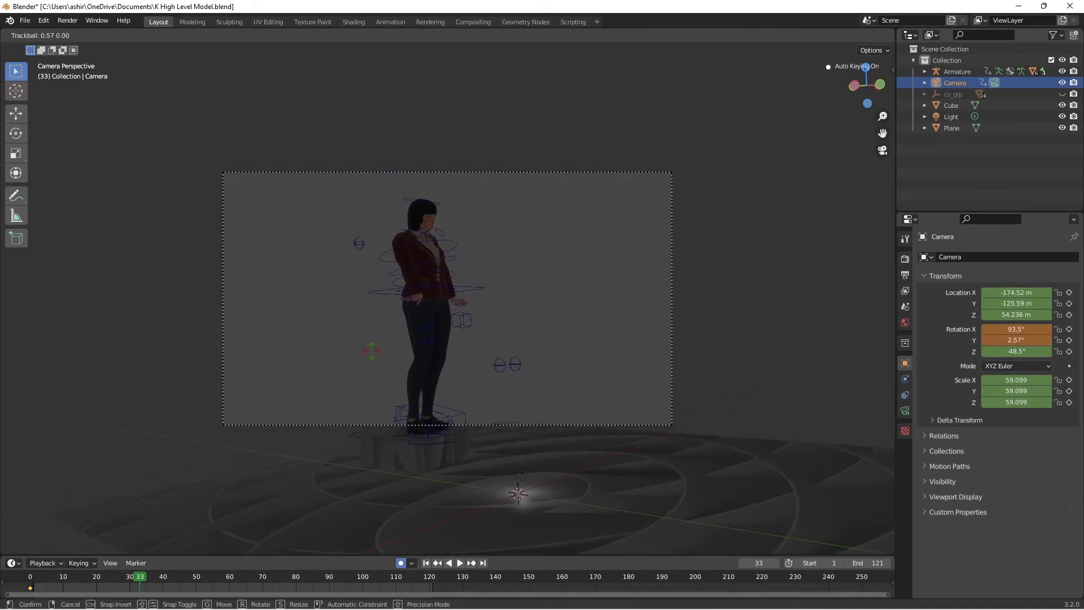
pyautogui.click(372, 351)
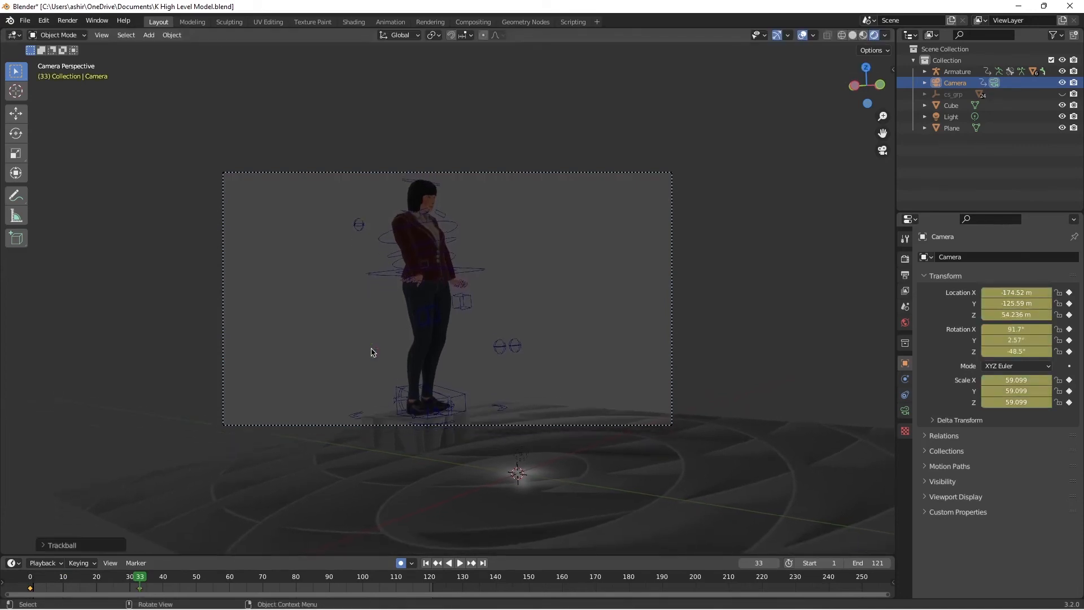
# Step: Keyframe the camera on frame 44 at about X -149.9, Y -153.5, Z 52.7 m with about 91.5°, 2.4°, -41.1° rotation
pyautogui.press('space')
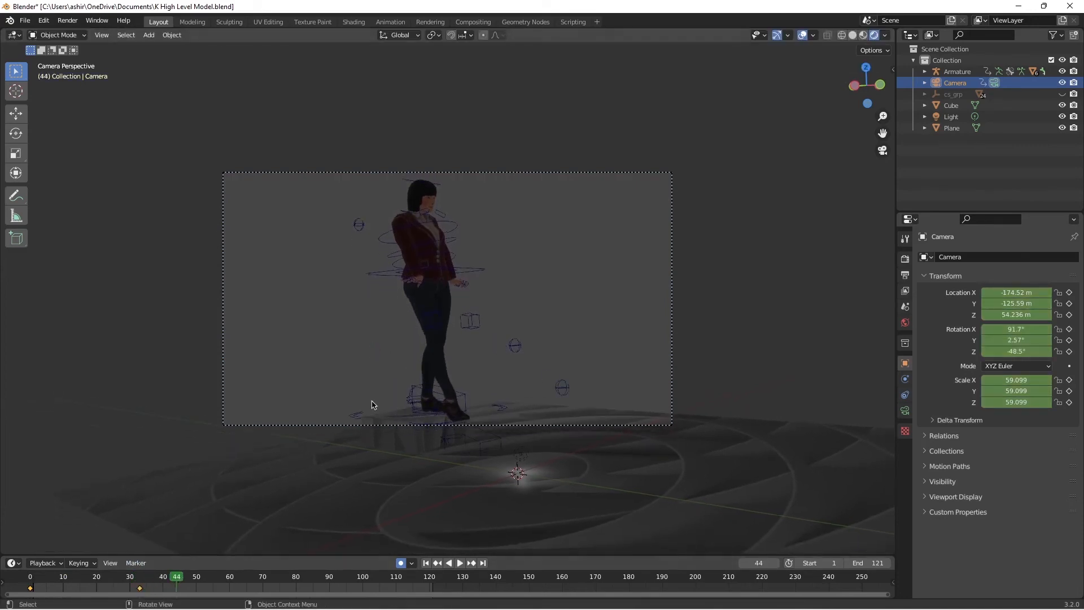
pyautogui.press('g')
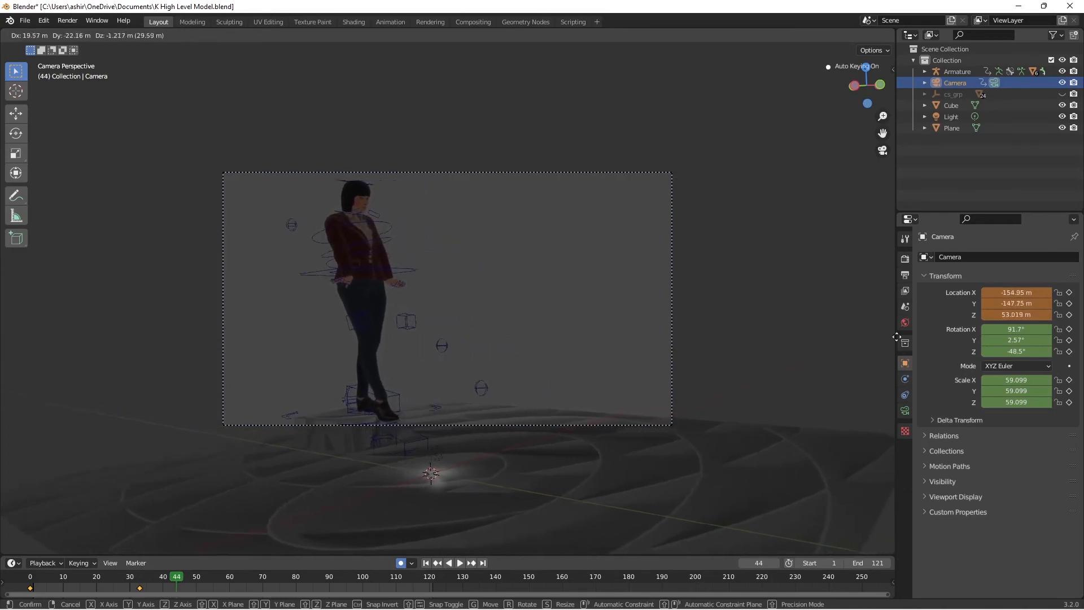
pyautogui.click(714, 337)
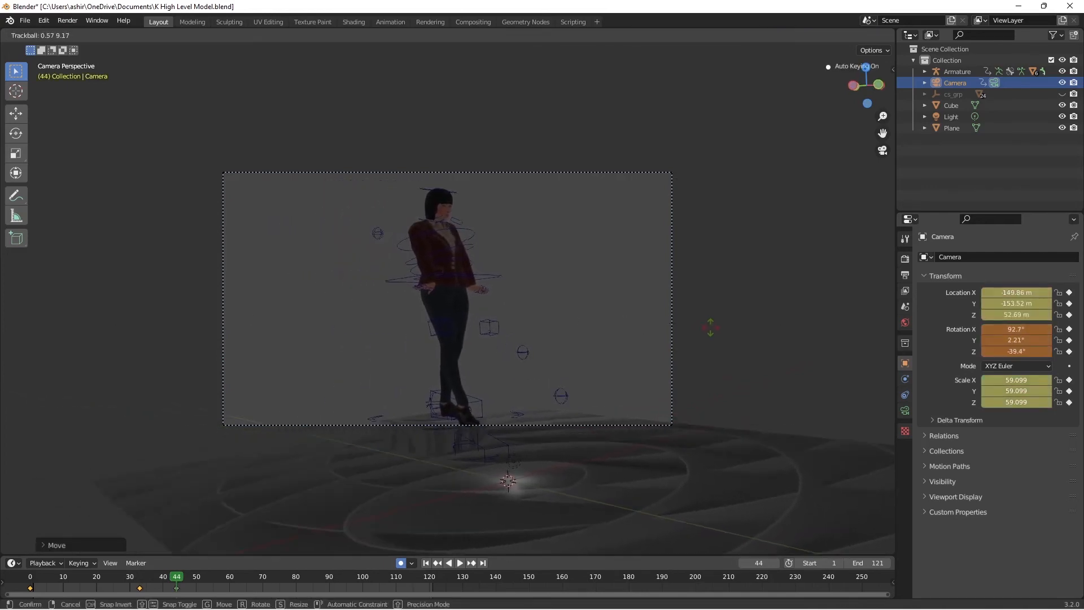
pyautogui.click(709, 329)
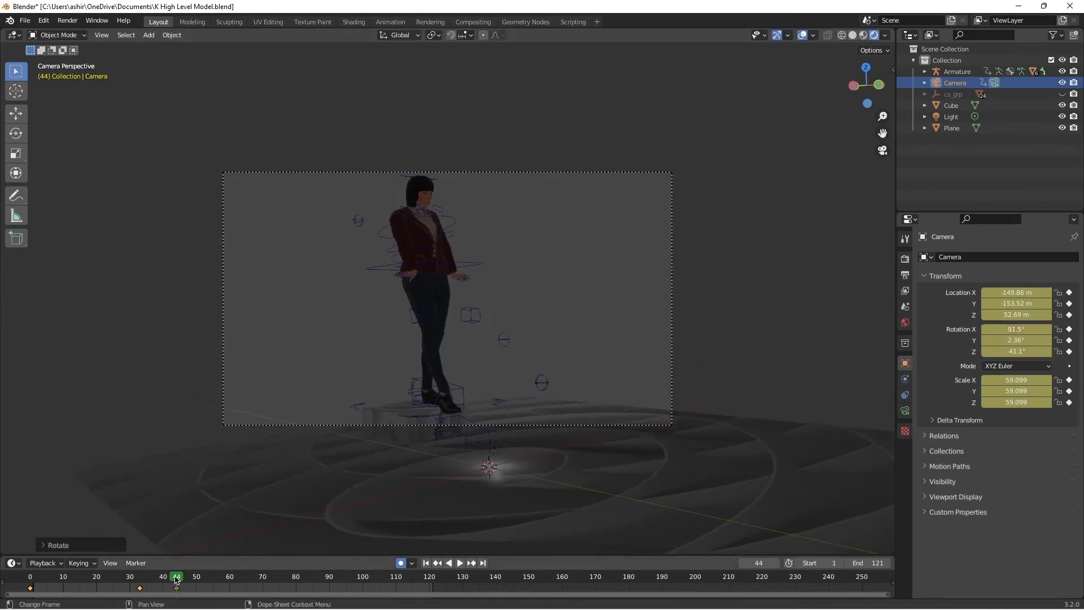
# Step: Keyframe the camera on frame 55 at about X -160.1, Y -164.1, Z 52.8 m with about 89.7°, 2.4°, -44° rotation, and replay from frame 0
pyautogui.moveTo(176, 578); pyautogui.dragTo(213, 577)
pyautogui.press('r')
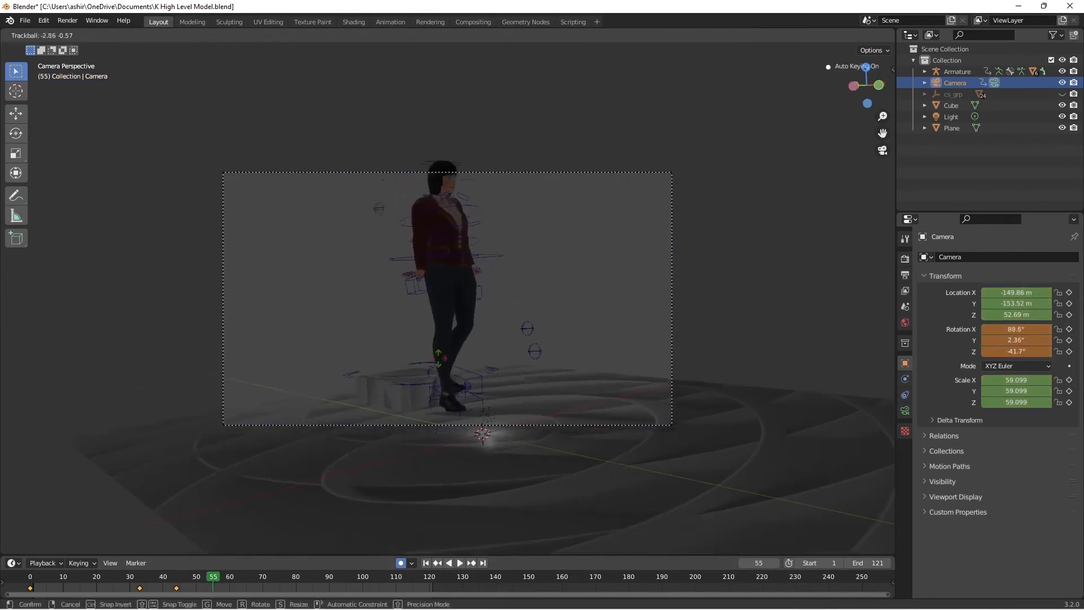
pyautogui.click(435, 361)
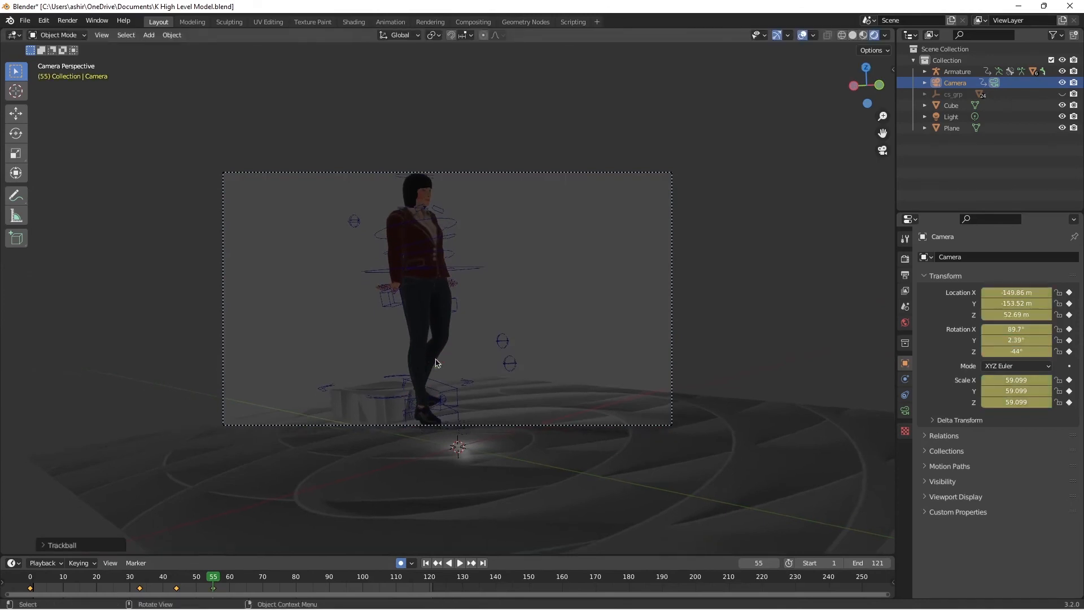
pyautogui.click(443, 52)
pyautogui.press('r')
pyautogui.press('r')
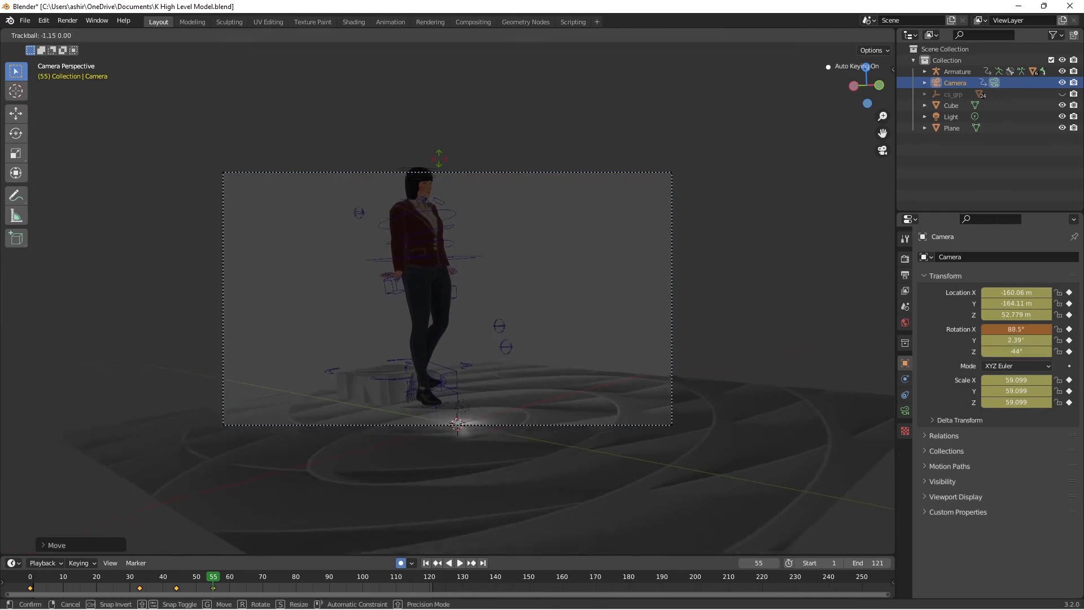
pyautogui.press('r')
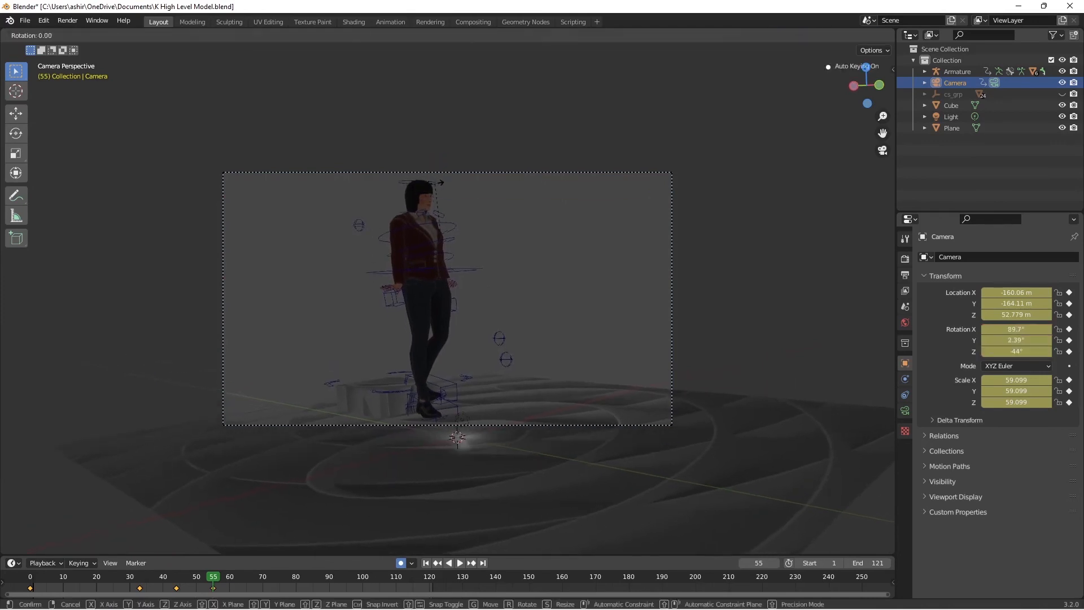
pyautogui.click(164, 529)
pyautogui.moveTo(157, 578); pyautogui.dragTo(29, 577)
pyautogui.press('space')
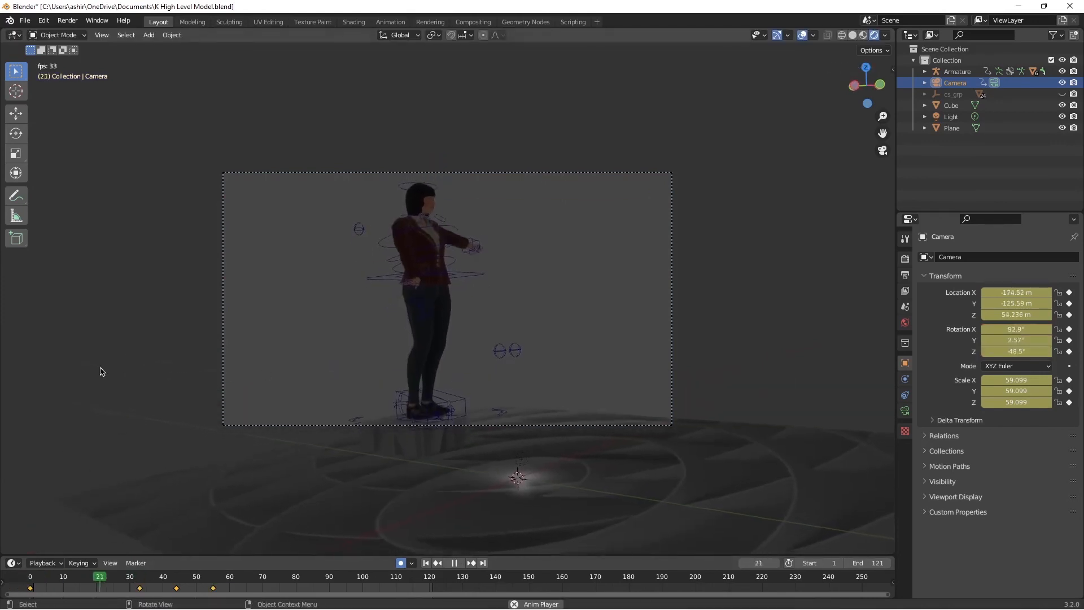
pyautogui.press('space')
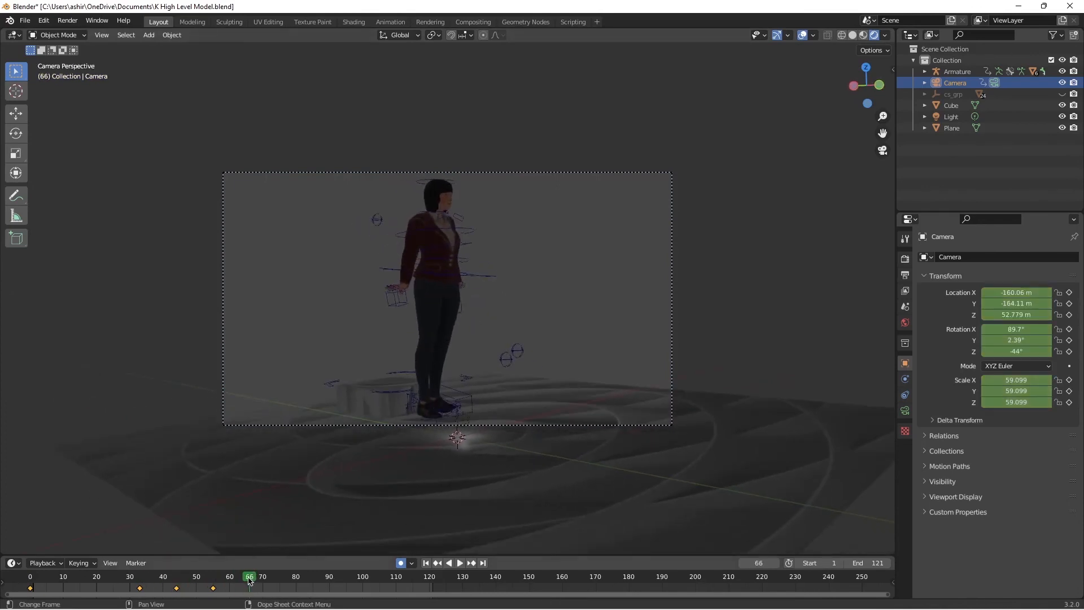
# Step: On frame 117, move the camera to about X 126.0, Y -85.3, Z 44.2 m and rotate it to about 96°, -2.2°, 34.4°
pyautogui.press('g')
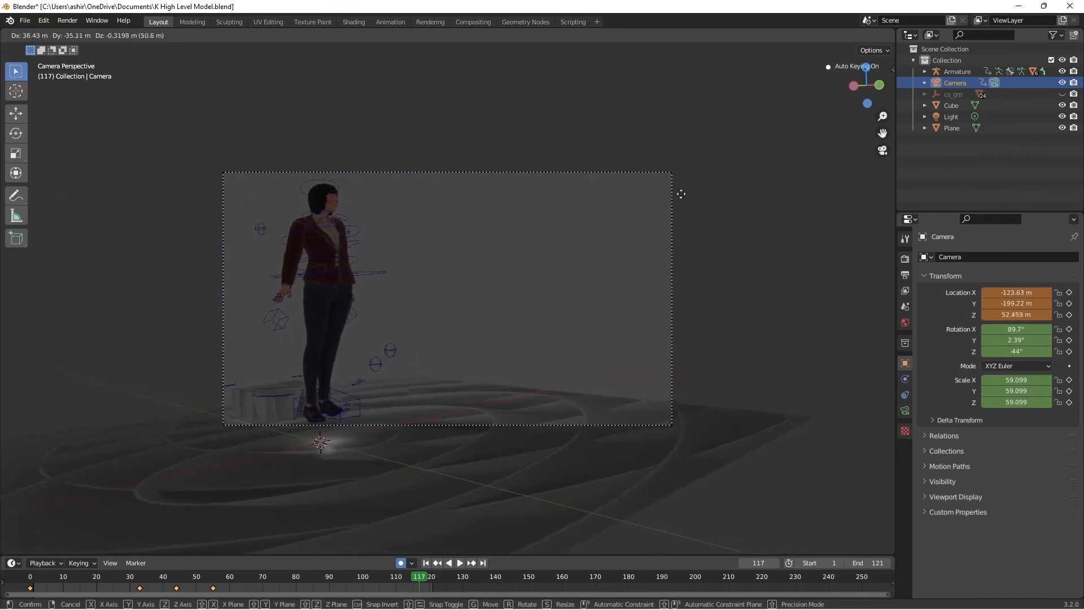
pyautogui.click(805, 198)
pyautogui.press('g')
pyautogui.press('z')
pyautogui.press('z')
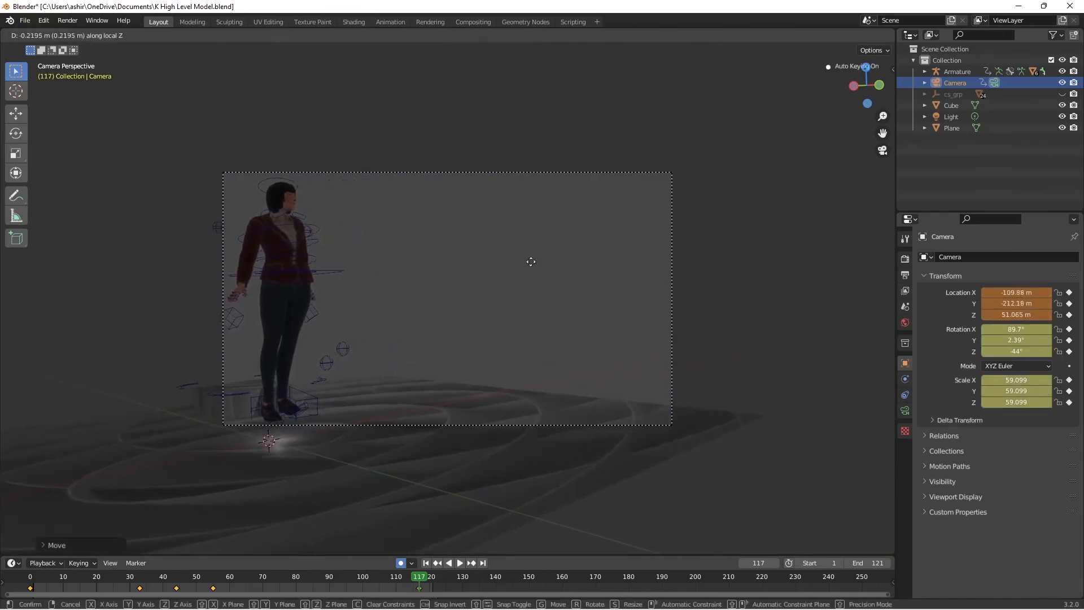
pyautogui.press('z')
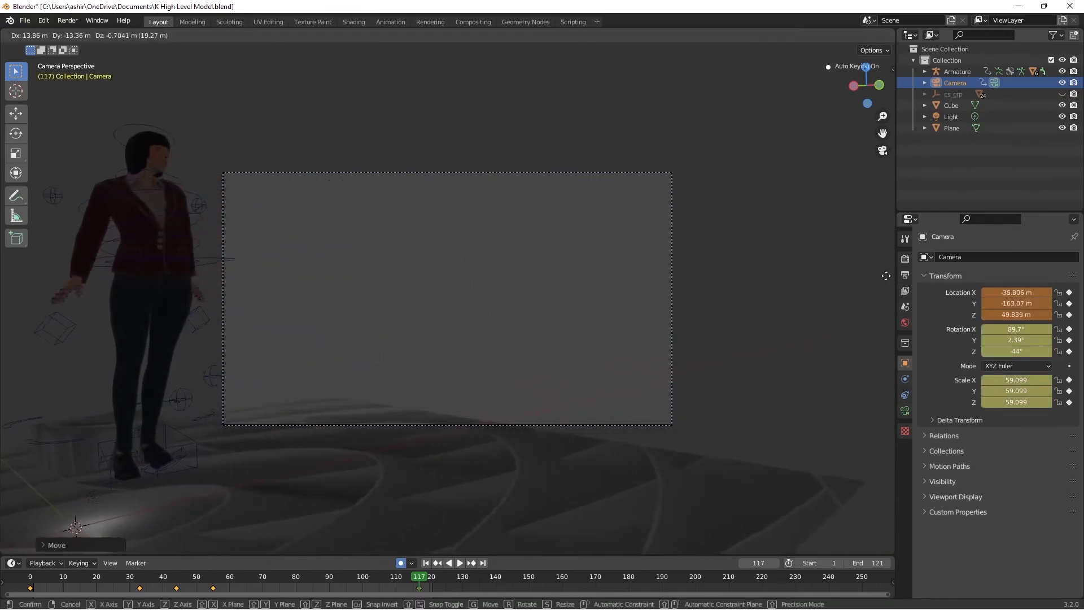
pyautogui.click(109, 461)
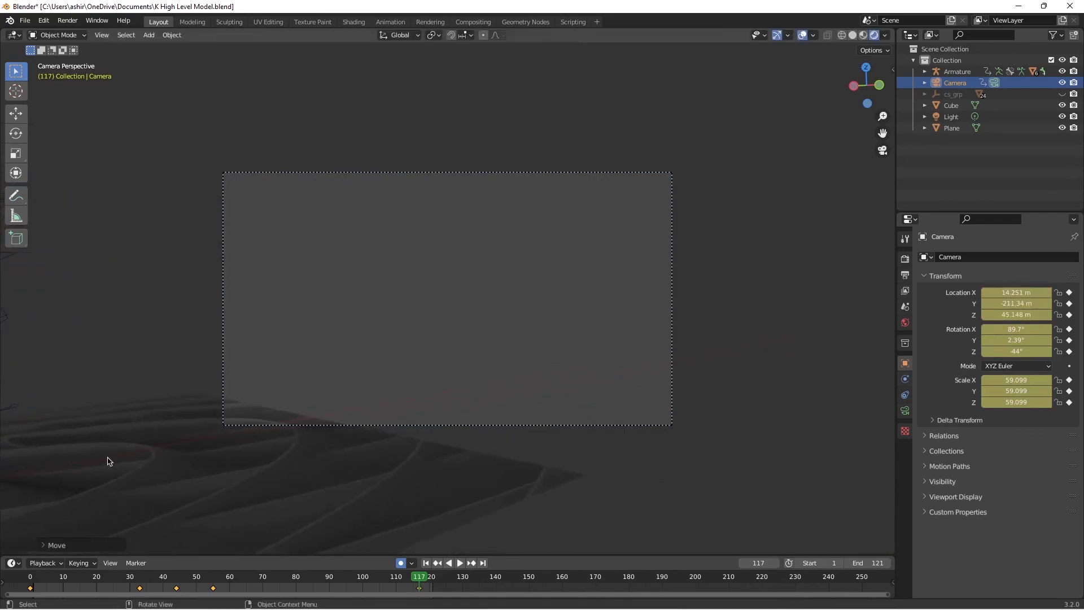
pyautogui.press('g')
pyautogui.press('r')
pyautogui.press('r')
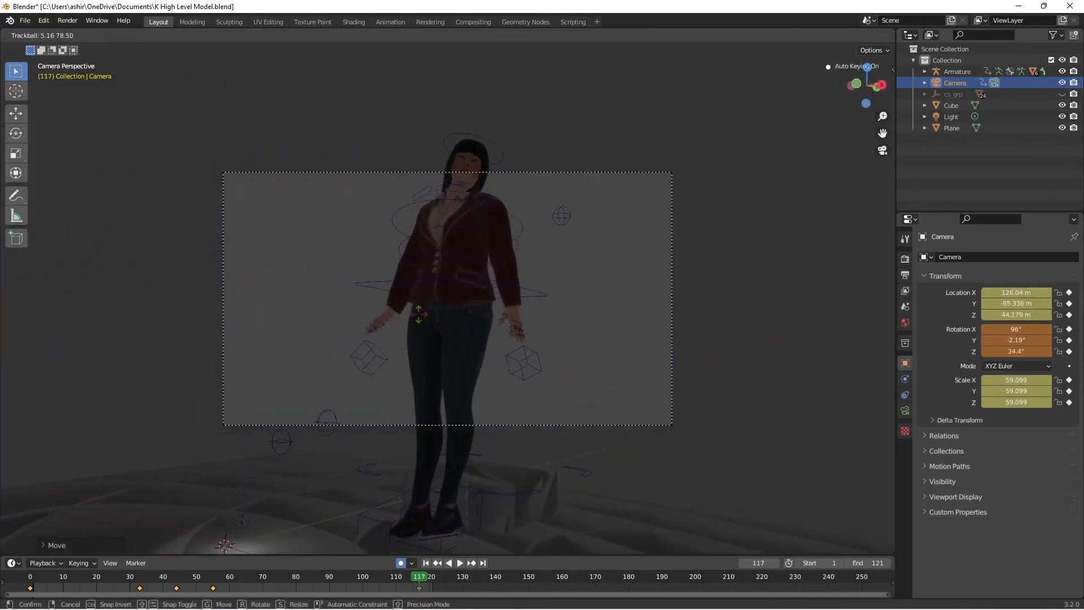
pyautogui.click(421, 311)
# Step: Pull the frame-117 camera back to about X 158.0, Y -141.6, Z 38.3 m and rotate it to about 95.2°, 3.1°, 32.1°
pyautogui.press('g')
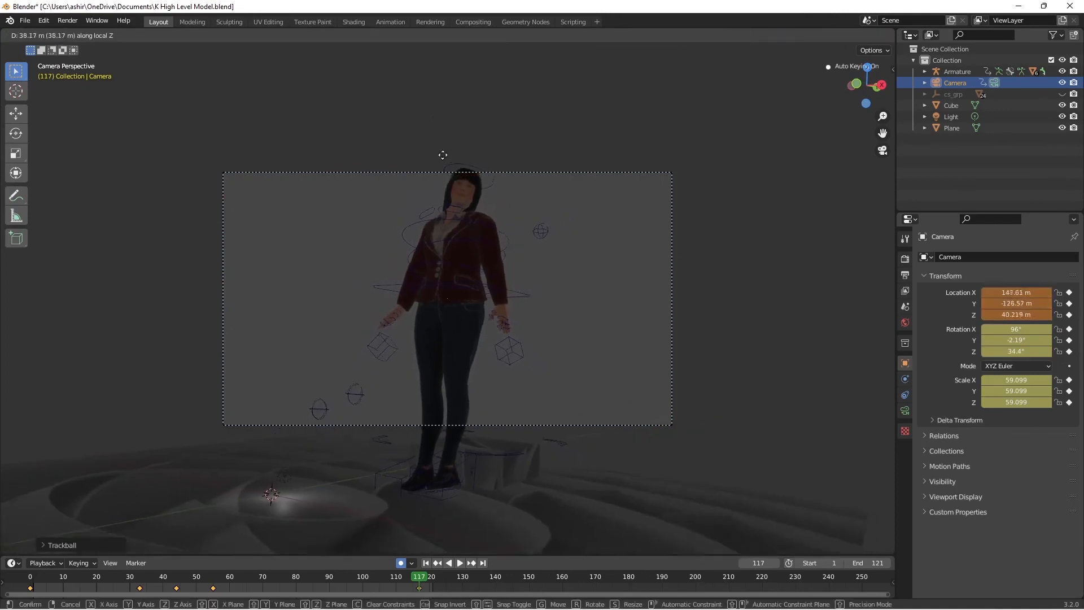
pyautogui.click(468, 199)
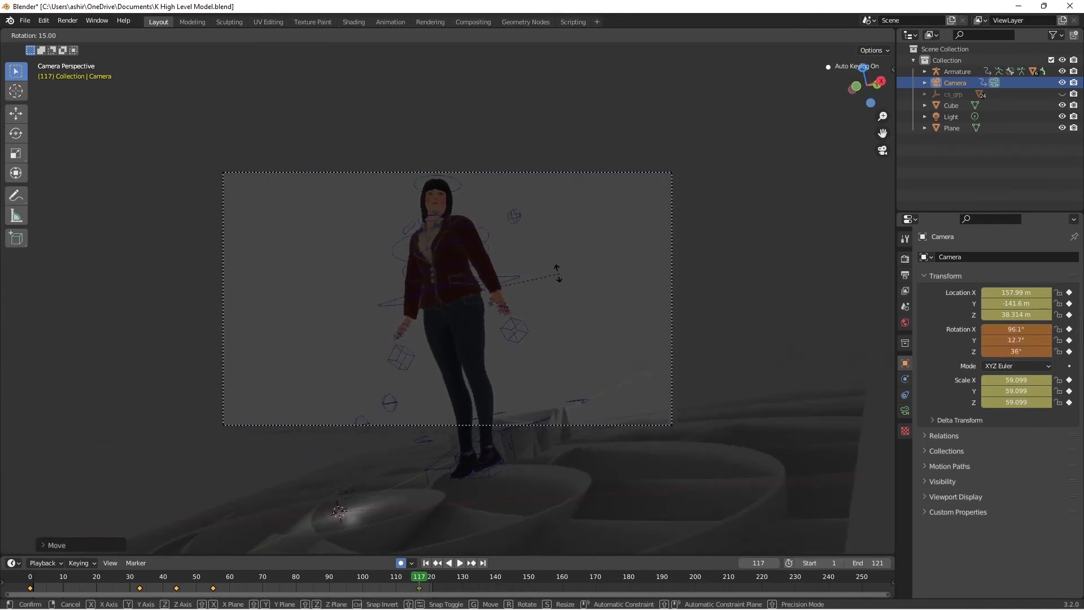
pyautogui.click(529, 272)
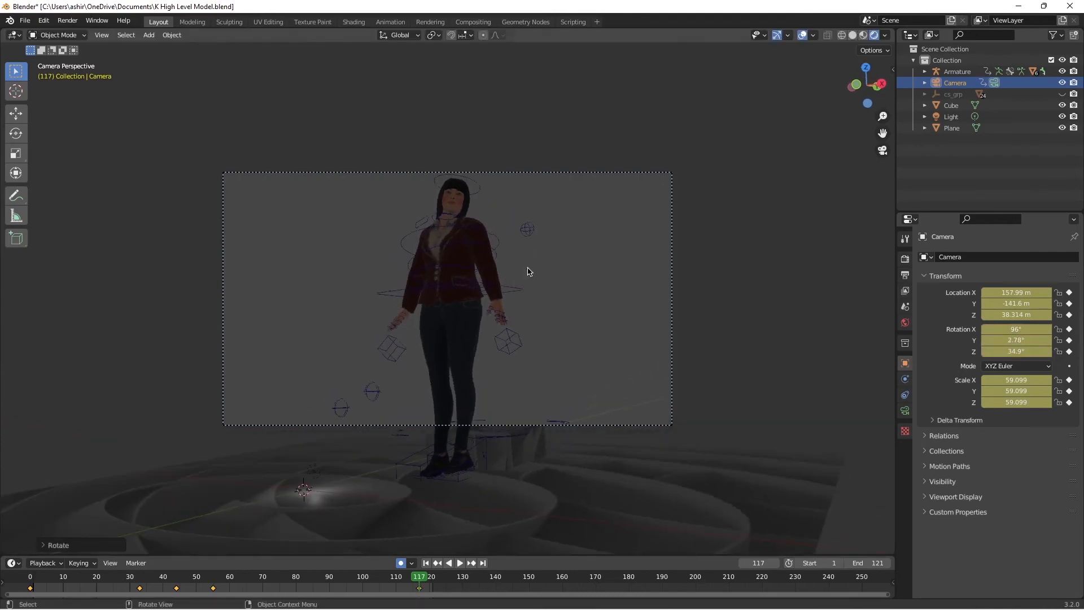
pyautogui.click(558, 447)
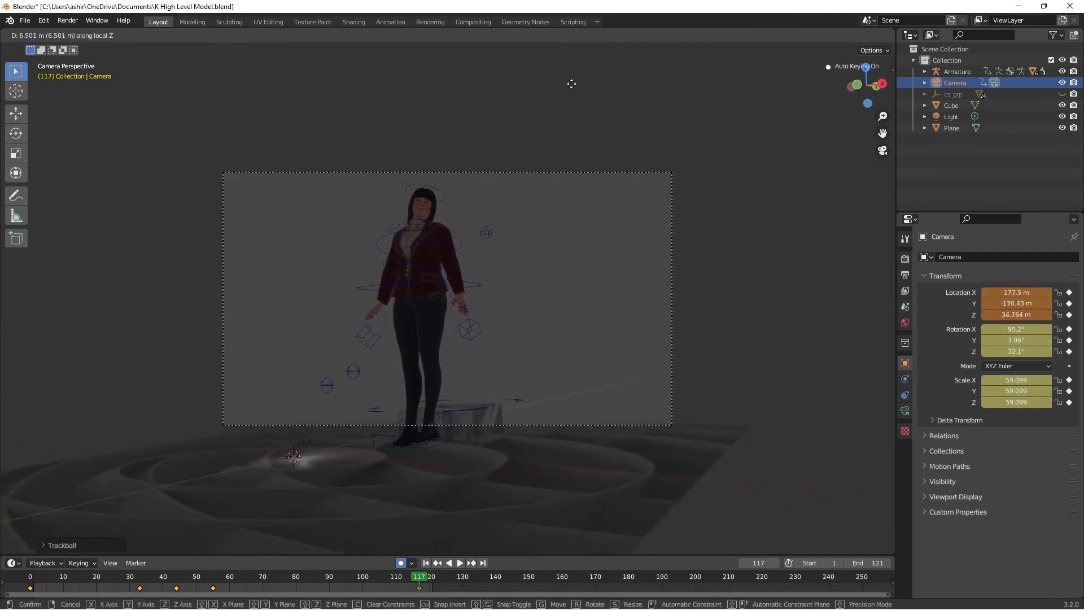
# Step: Move the frame-117 camera farther back to about X 183.1, Y -179.5, Z 33.8 m and rotate it to about 94.2°, 3.0°, 33.2°
pyautogui.click(564, 135)
pyautogui.press('r')
pyautogui.press('r')
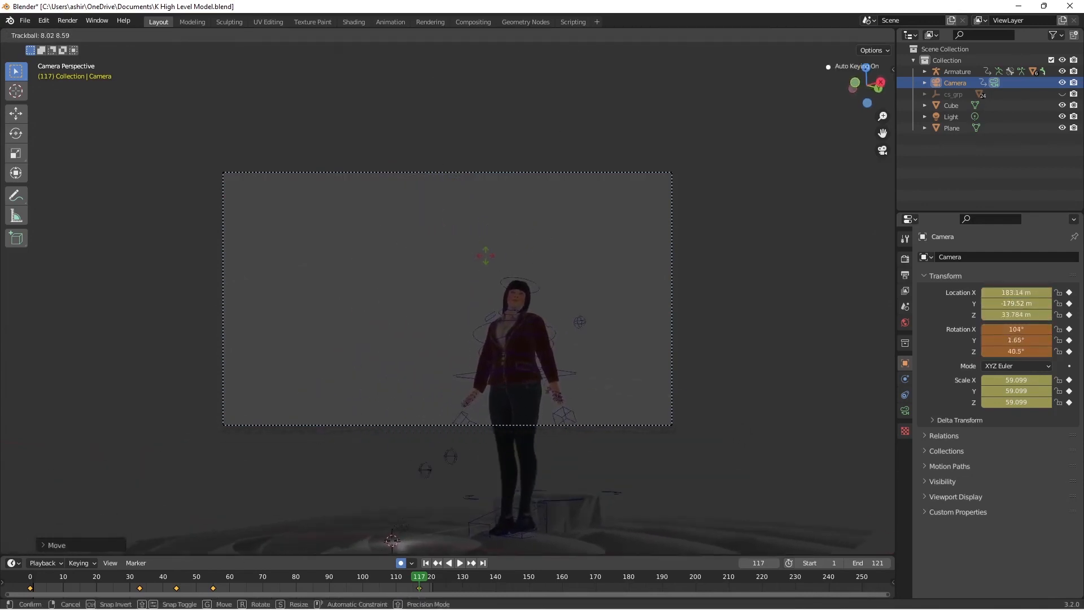
pyautogui.click(479, 249)
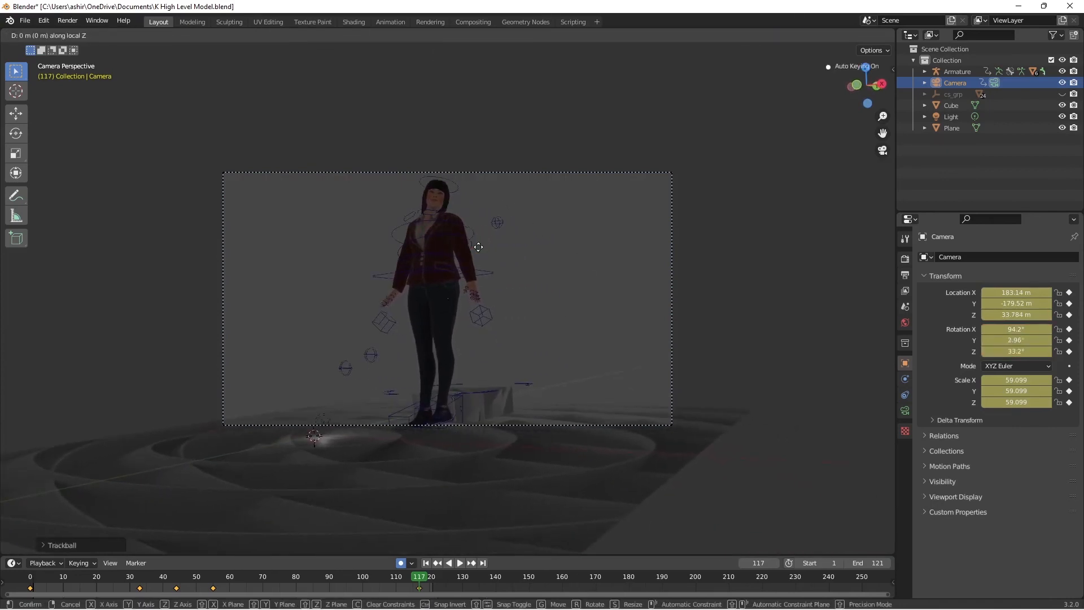
# Step: Fine-tune the frame-117 camera to about X 186.5, Y -184.7, Z 33.3 m with about 93.6°, 3°, 32.6° rotation to frame the full figure
pyautogui.click(482, 374)
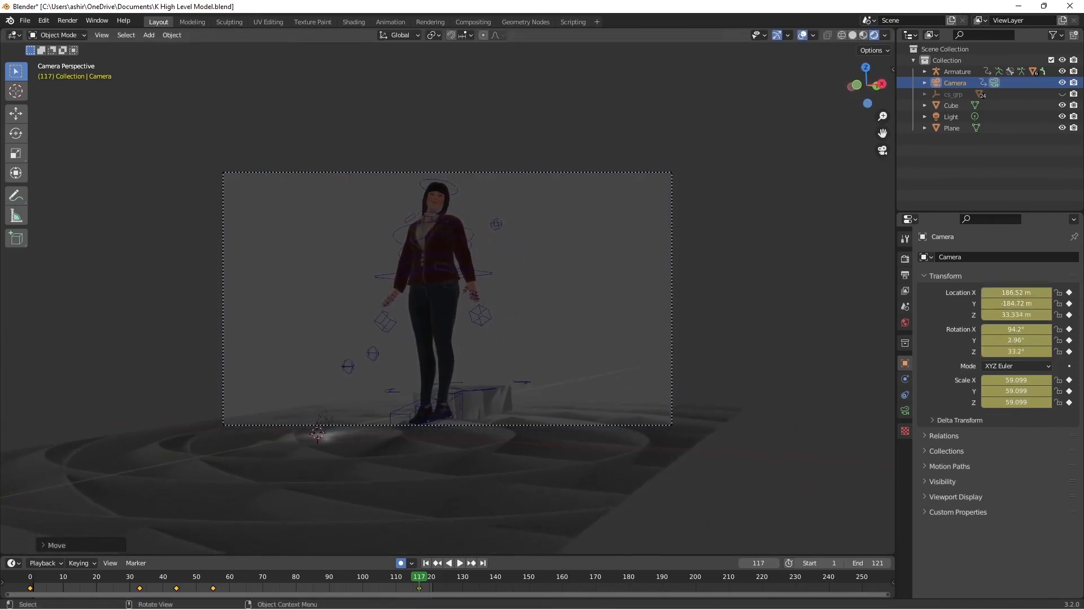
pyautogui.press('r')
pyautogui.press('r')
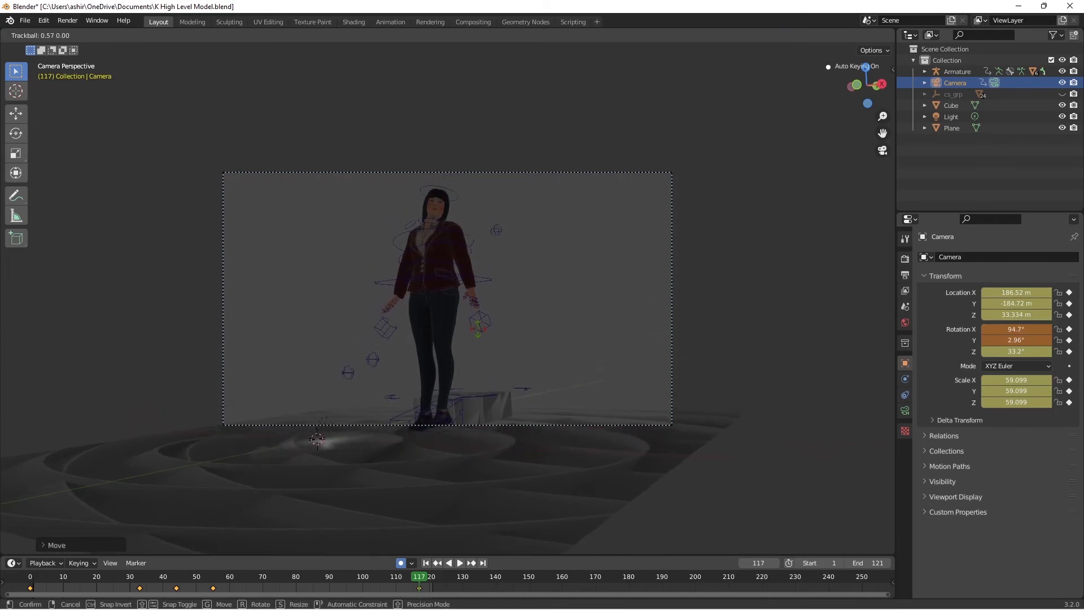
pyautogui.click(486, 331)
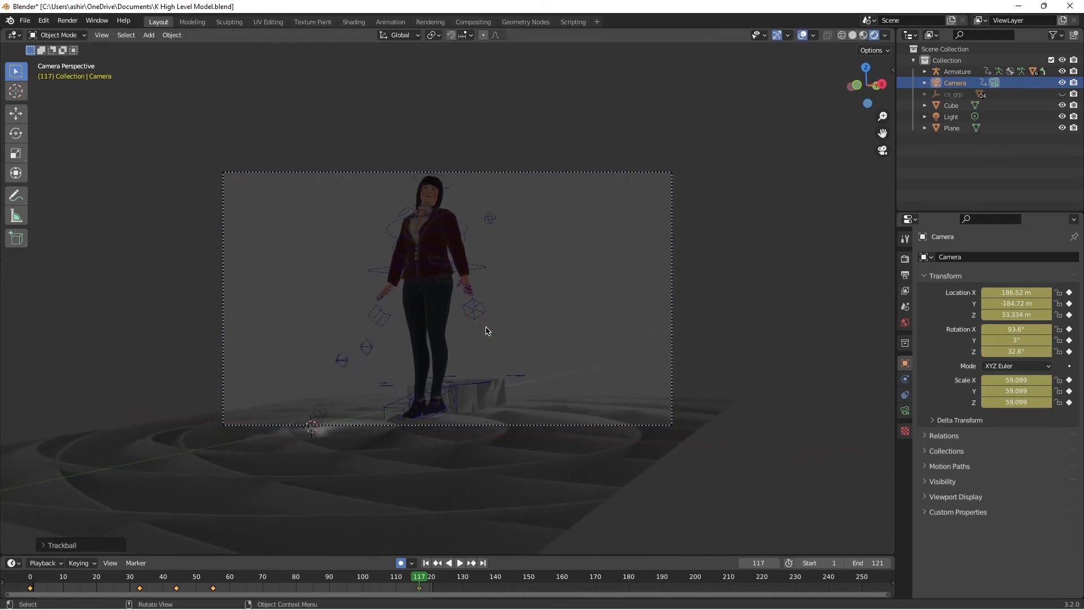
# Step: Play the animation repeatedly from frame 0 through the enlarged camera view to check the camera's movement and framing of the character
pyautogui.moveTo(419, 580); pyautogui.dragTo(880, 566)
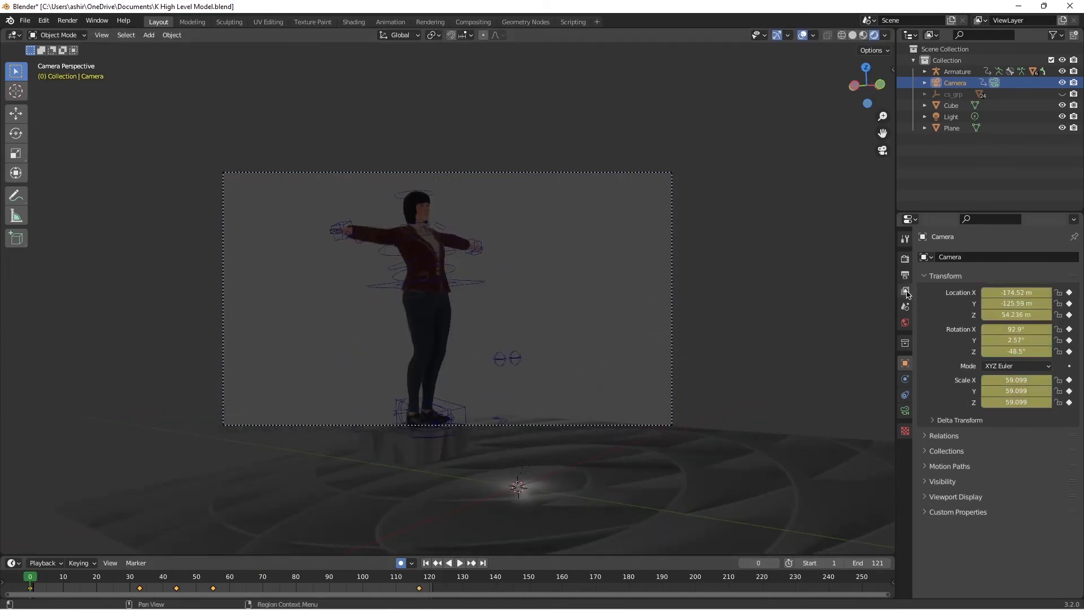
pyautogui.press('space')
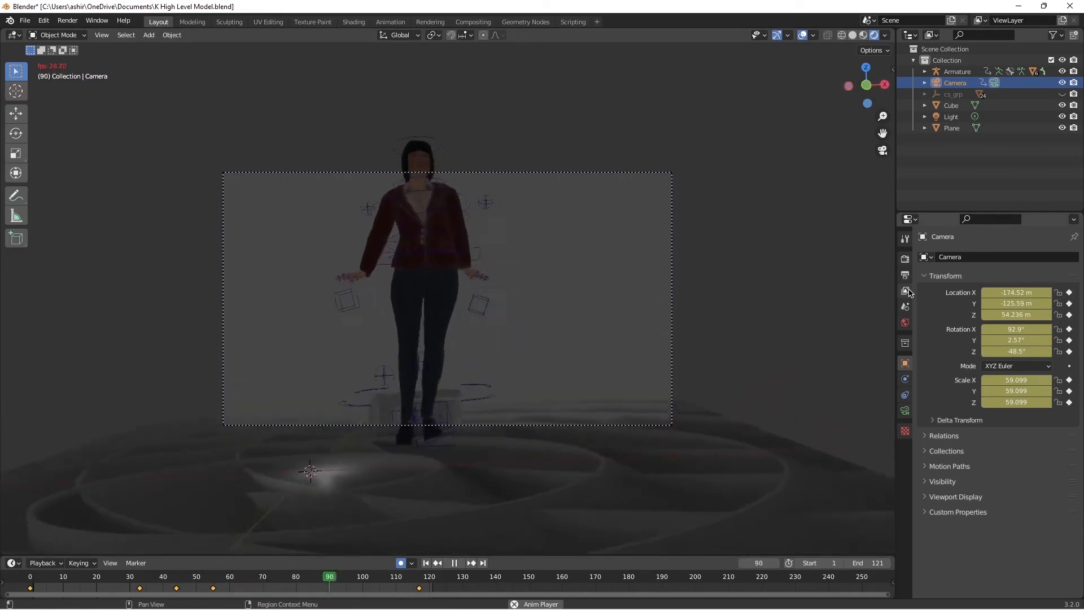
pyautogui.press('space')
pyautogui.moveTo(50, 589); pyautogui.dragTo(925, 580)
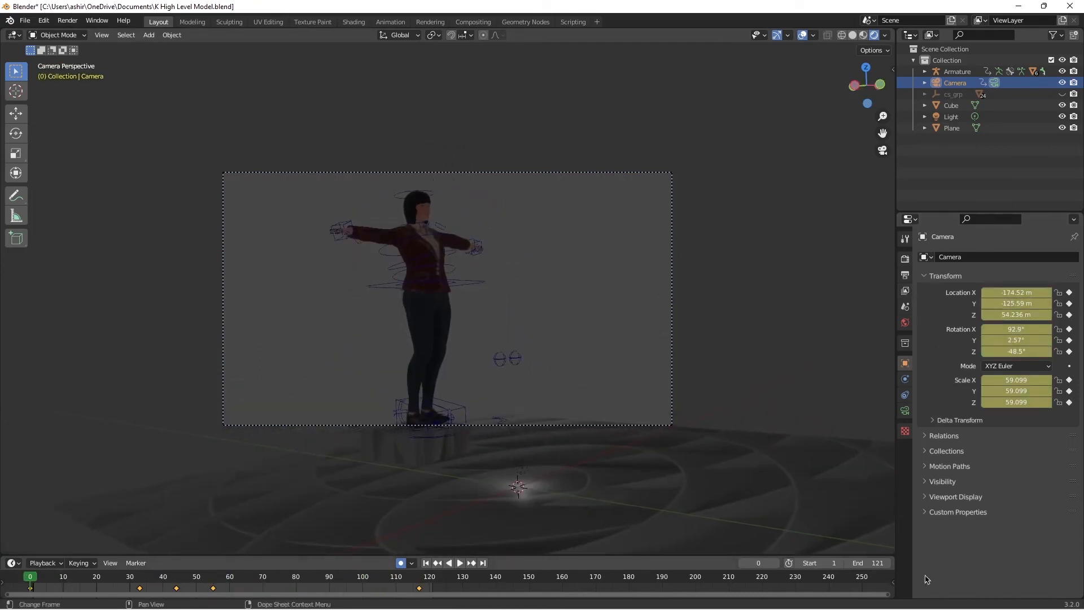
pyautogui.press('space')
pyautogui.press('Home')
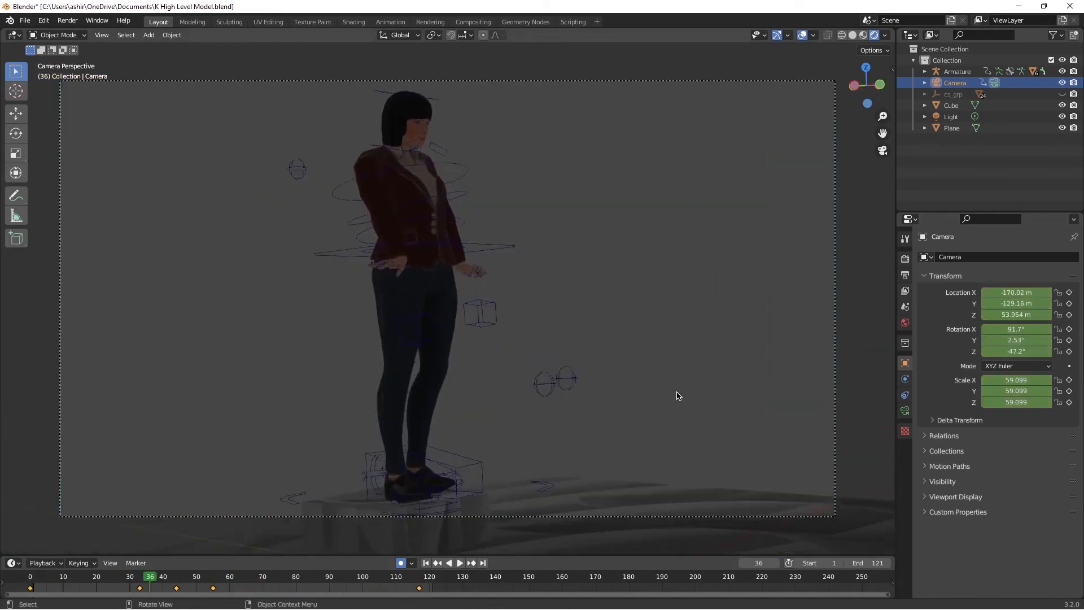
pyautogui.press('space')
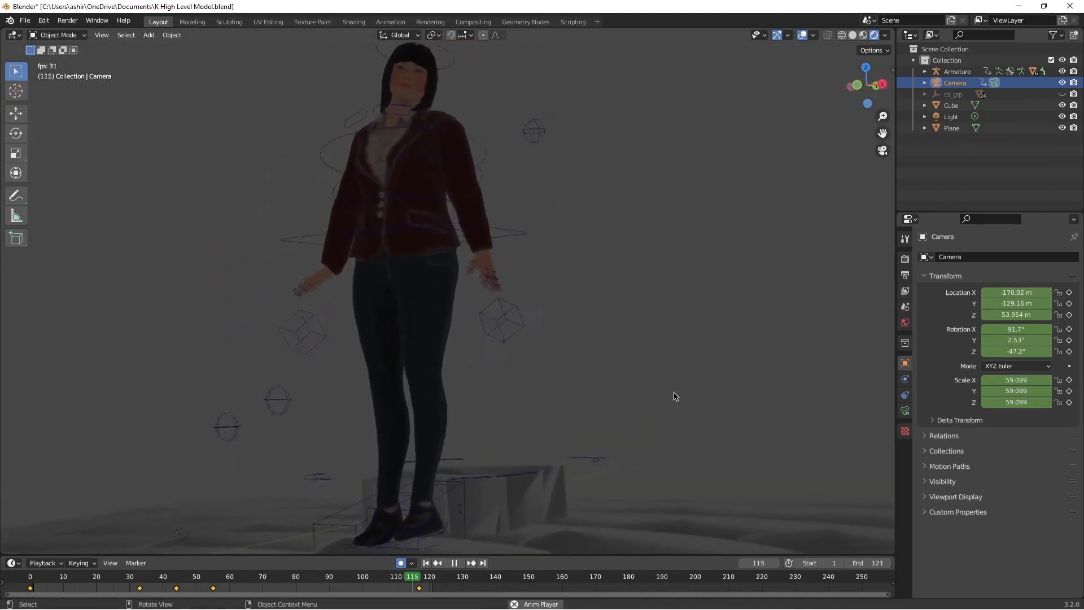
pyautogui.press('space')
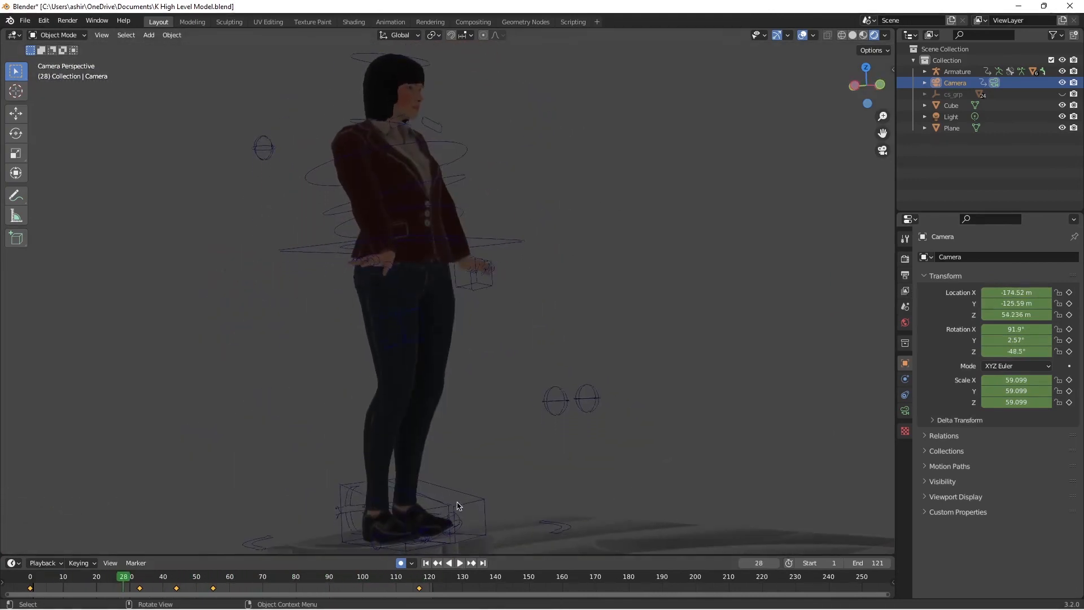
# Step: At frame 60, pull the camera back along its local Z axis to frame the full figure and keyframe it
pyautogui.press('space')
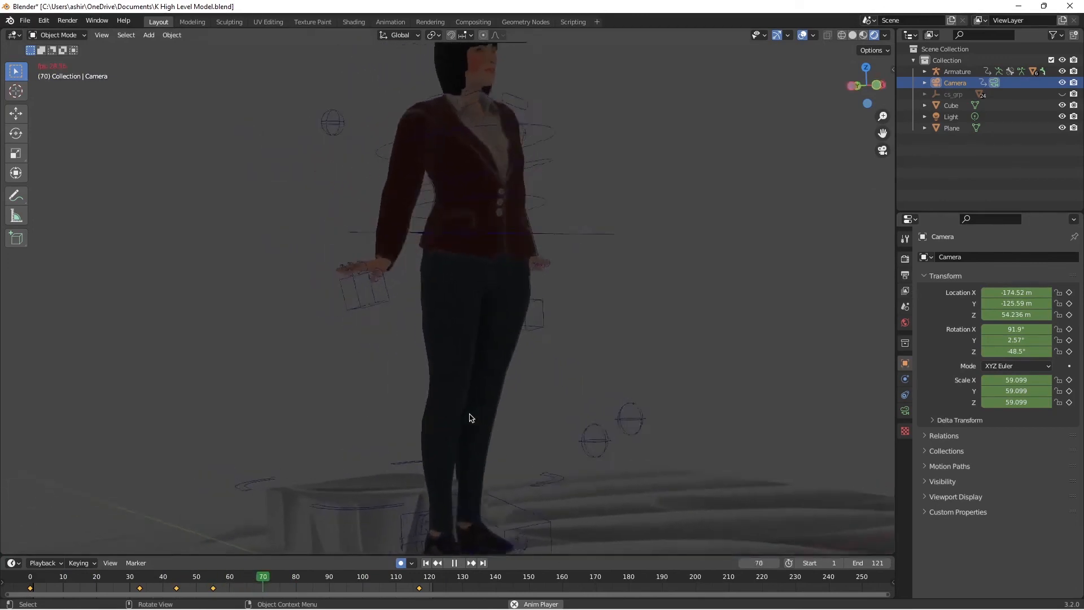
pyautogui.press('space')
pyautogui.moveTo(395, 576); pyautogui.dragTo(230, 575)
pyautogui.press('g')
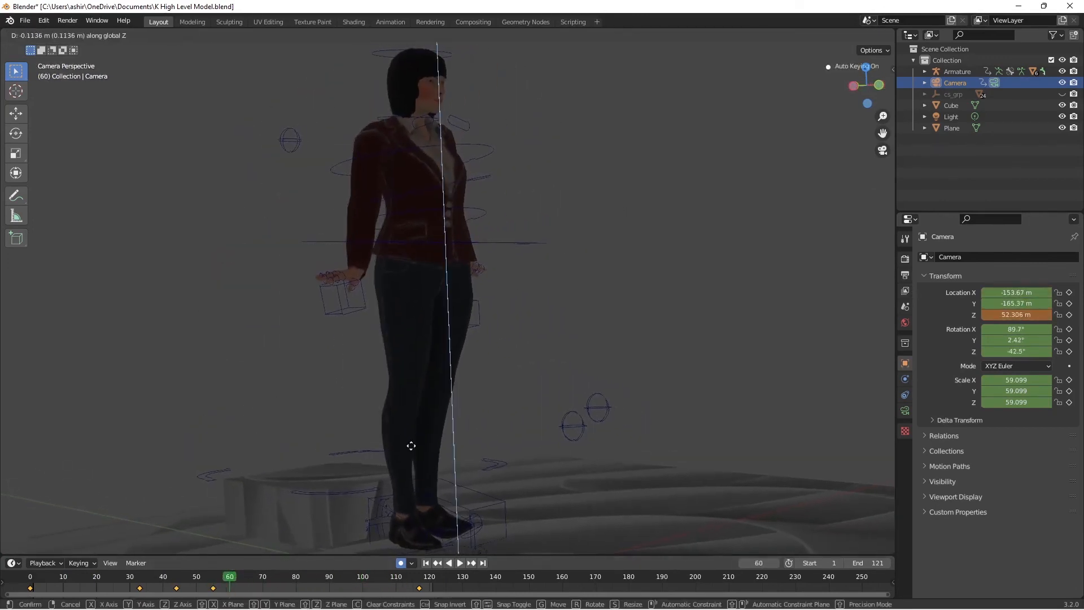
pyautogui.click(405, 421)
pyautogui.hotkey('ctrl', 'z')
pyautogui.click(949, 82)
pyautogui.press('g')
pyautogui.press('z')
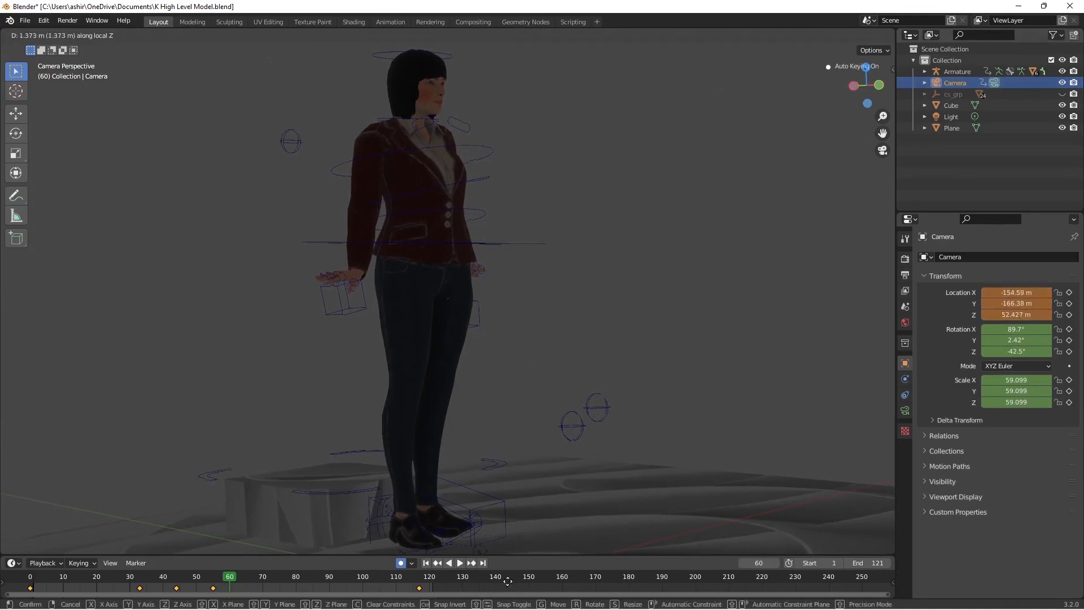
pyautogui.click(508, 285)
# Step: At frame 83, pull the camera back along its local Z axis to about X -71.8, Y -237.8, Z 45.2 m
pyautogui.press('space')
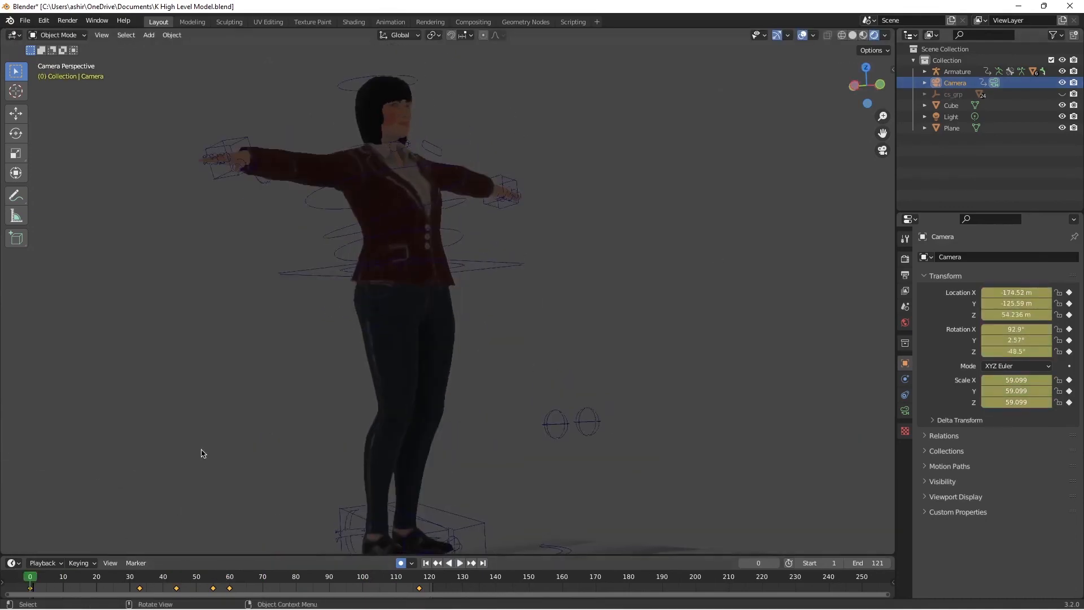
pyautogui.press('space')
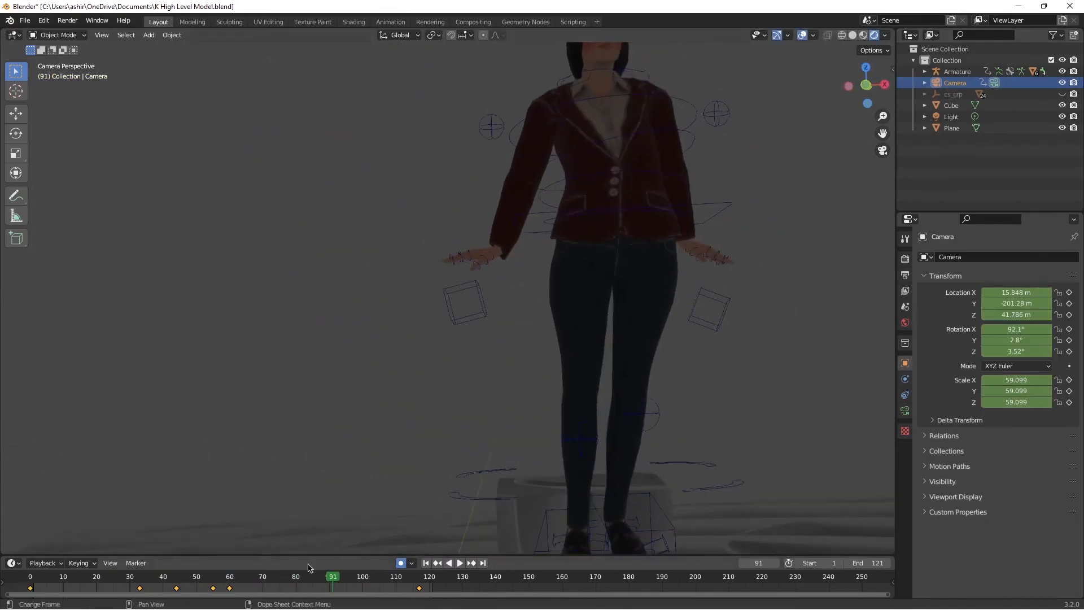
pyautogui.moveTo(332, 573); pyautogui.dragTo(306, 575)
pyautogui.press('g')
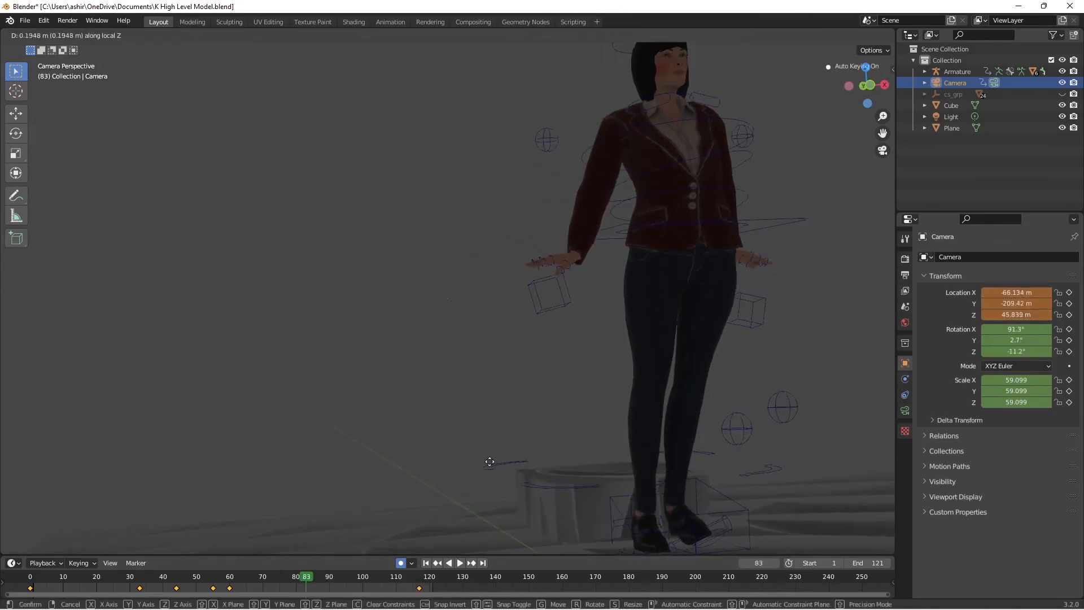
pyautogui.click(513, 437)
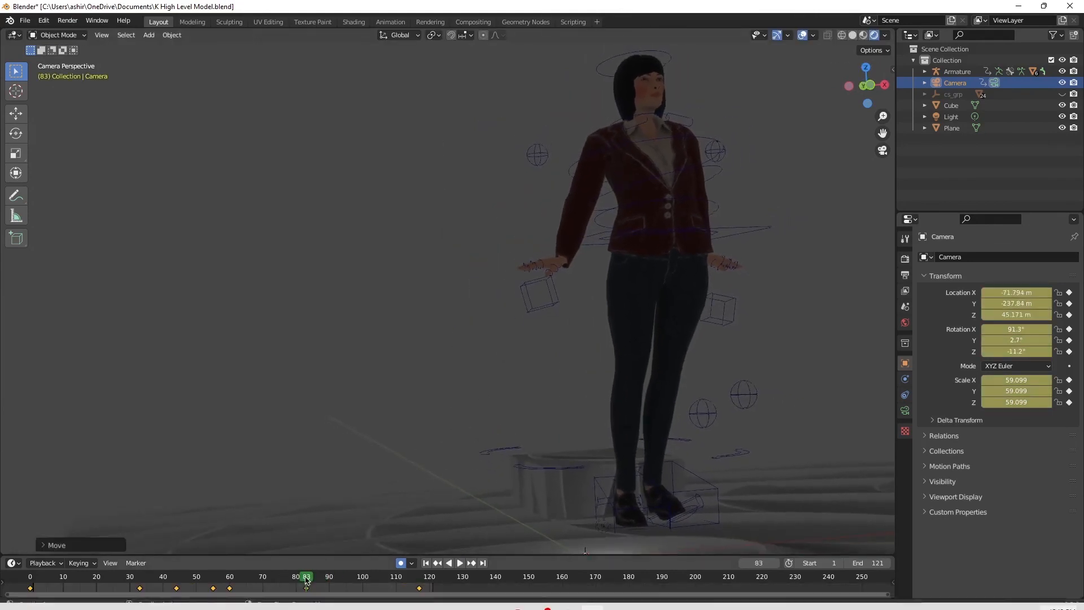
# Step: At frame 95, pull the camera back along its local Z axis to about X 56.8, Y -251.9, Z 38.0 m
pyautogui.moveTo(296, 576); pyautogui.dragTo(246, 577)
pyautogui.press('space')
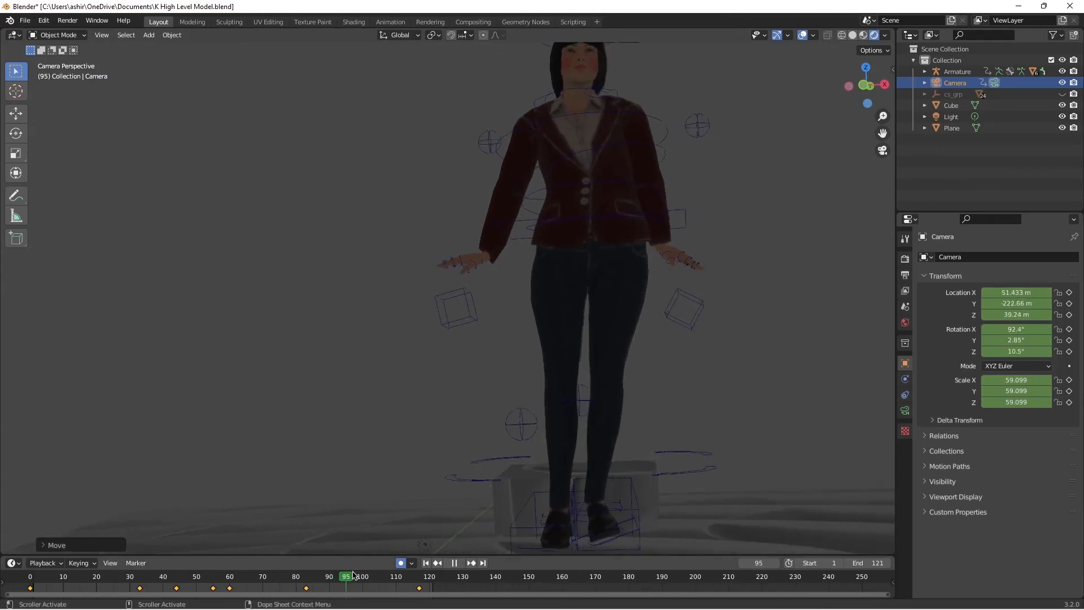
pyautogui.press('g')
pyautogui.press('z')
pyautogui.click(628, 410)
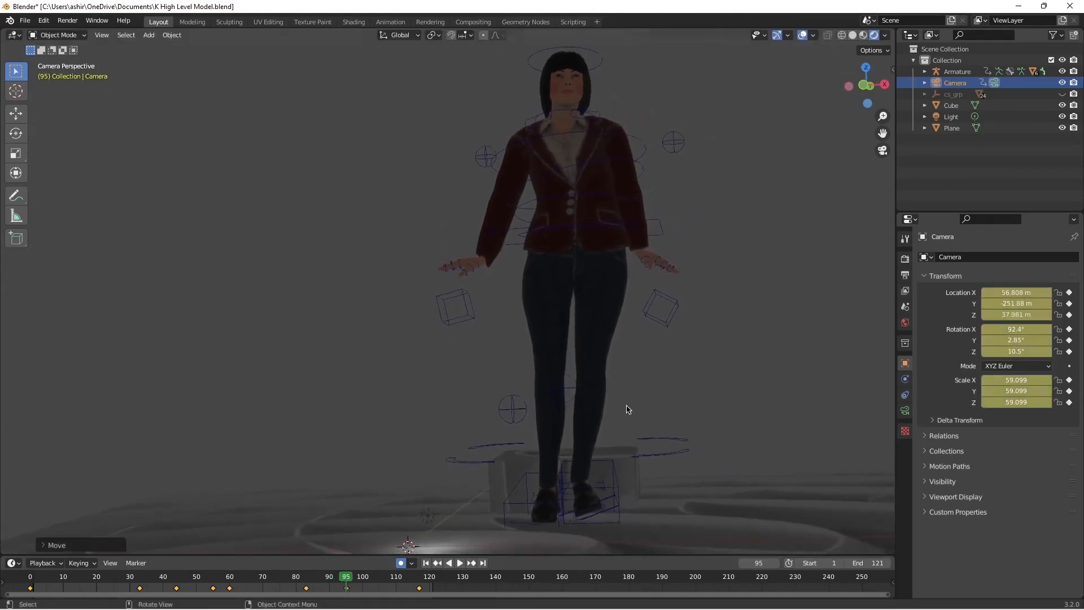
# Step: Play the animation from frame 0 through the camera to check the figure's framing with the new keyframes
pyautogui.moveTo(346, 582); pyautogui.dragTo(419, 581)
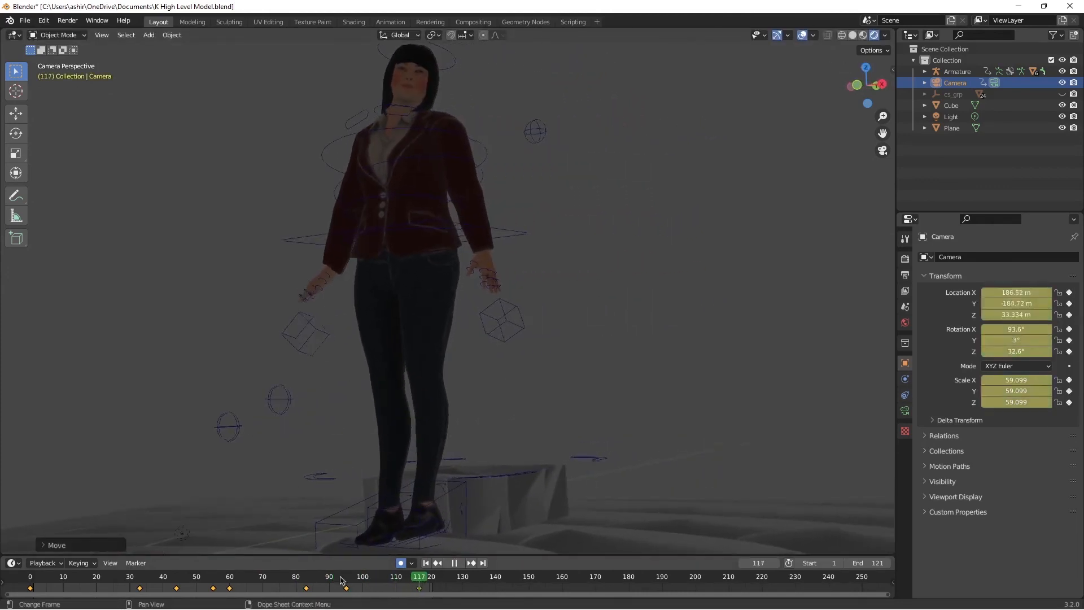
pyautogui.moveTo(282, 580); pyautogui.dragTo(5, 571)
pyautogui.press('space')
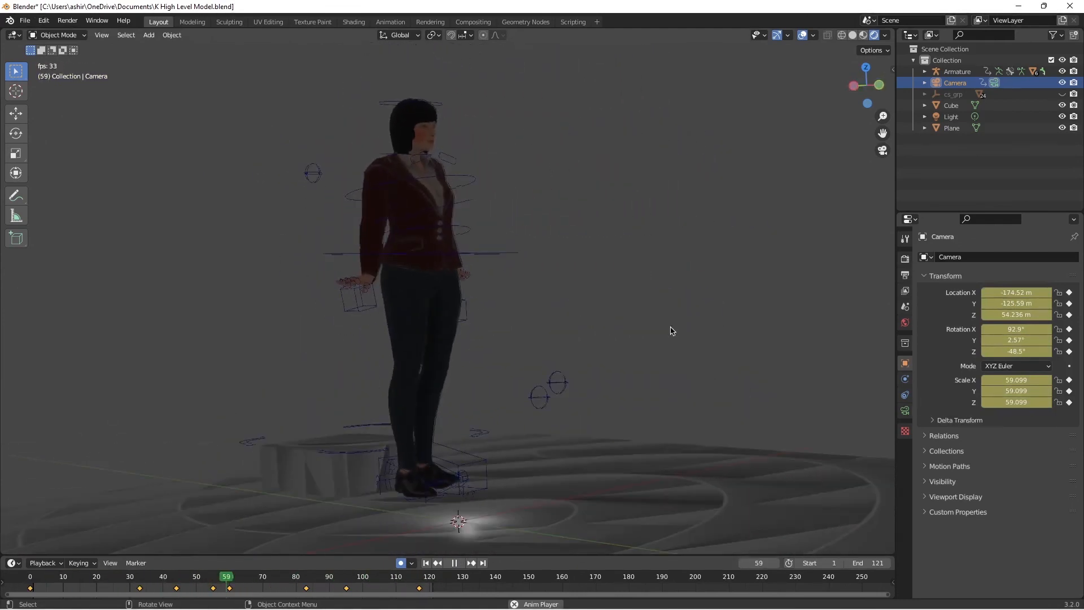
pyautogui.press('space')
# Step: Duplicate the textured block the character steps off, move the copy behind the character and enlarge it into a backdrop
pyautogui.moveTo(632, 402); pyautogui.dragTo(616, 366, button='middle')
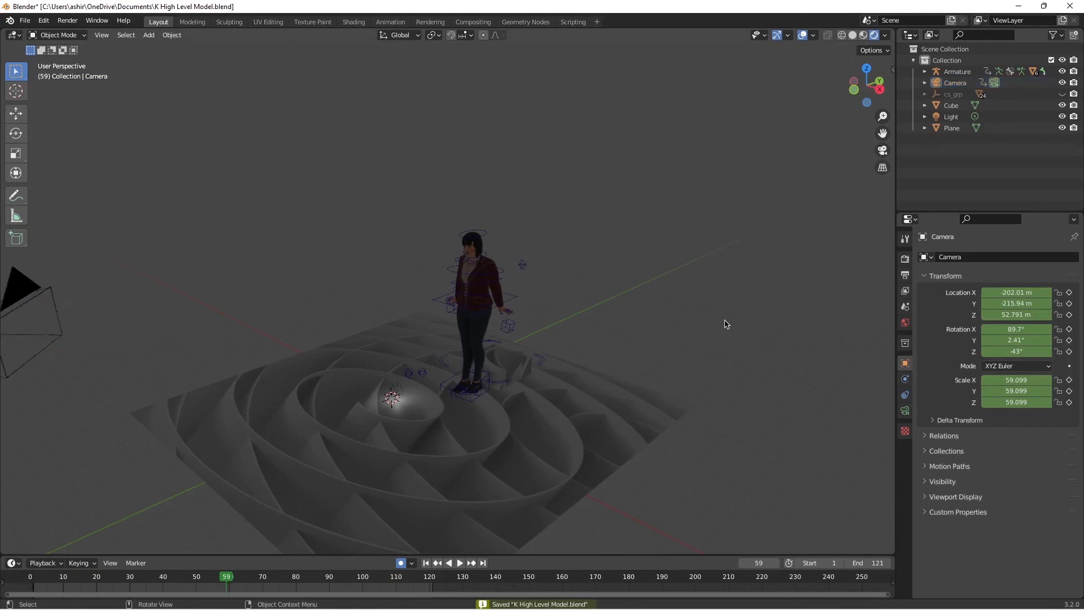
pyautogui.click(517, 363)
pyautogui.hotkey('ctrl', 'v')
pyautogui.press('g')
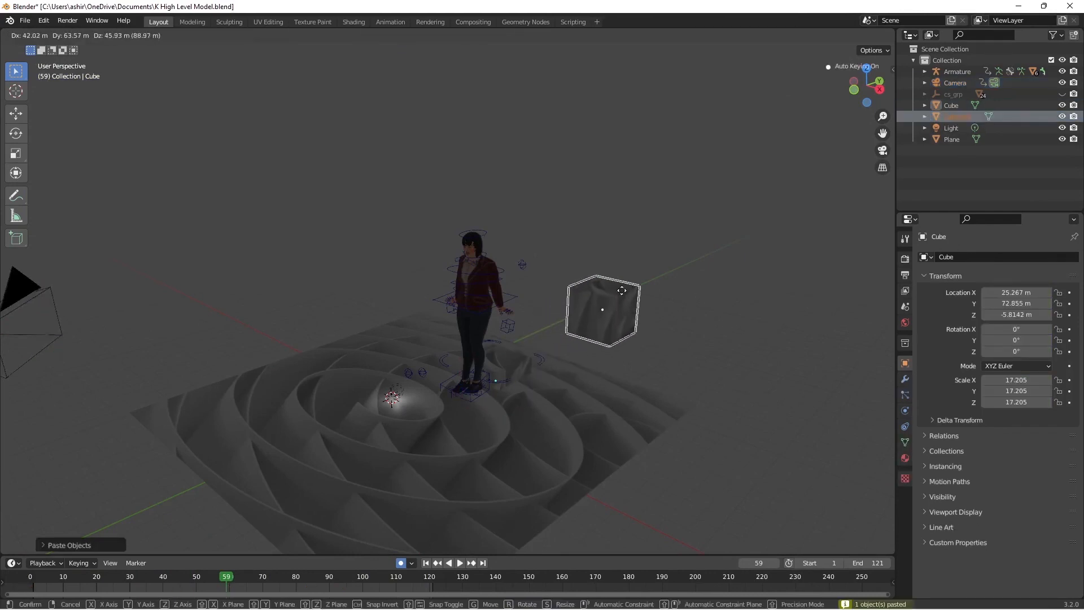
pyautogui.click(626, 290)
pyautogui.press('s')
pyautogui.click(726, 320)
pyautogui.scroll(-2, 630, 303)
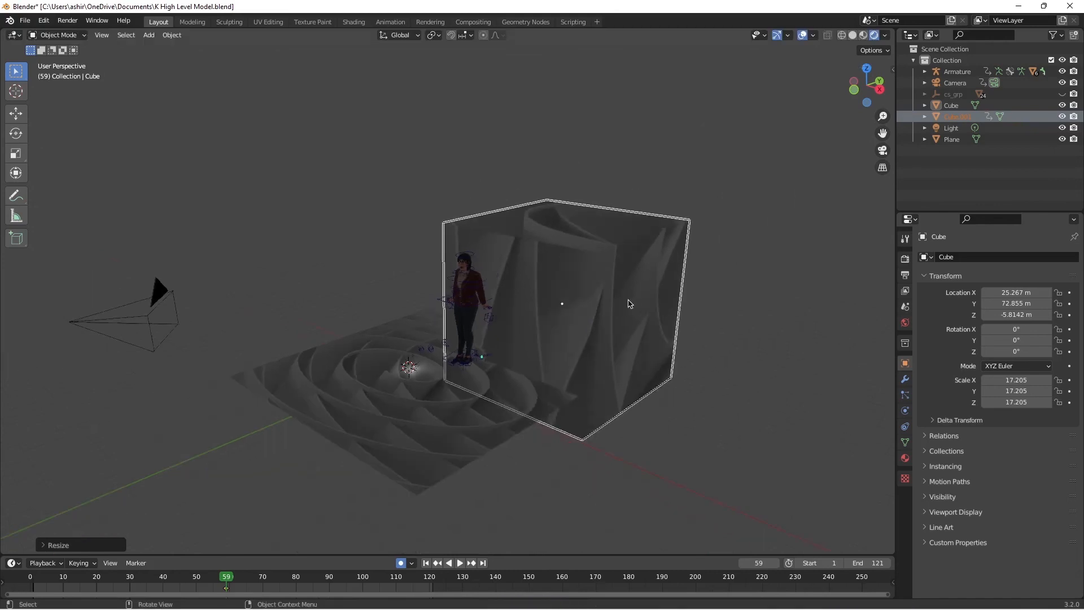
# Step: Raise the enlarged cube copy and shift it back to the rear edge of the patterned ground plane
pyautogui.press('g')
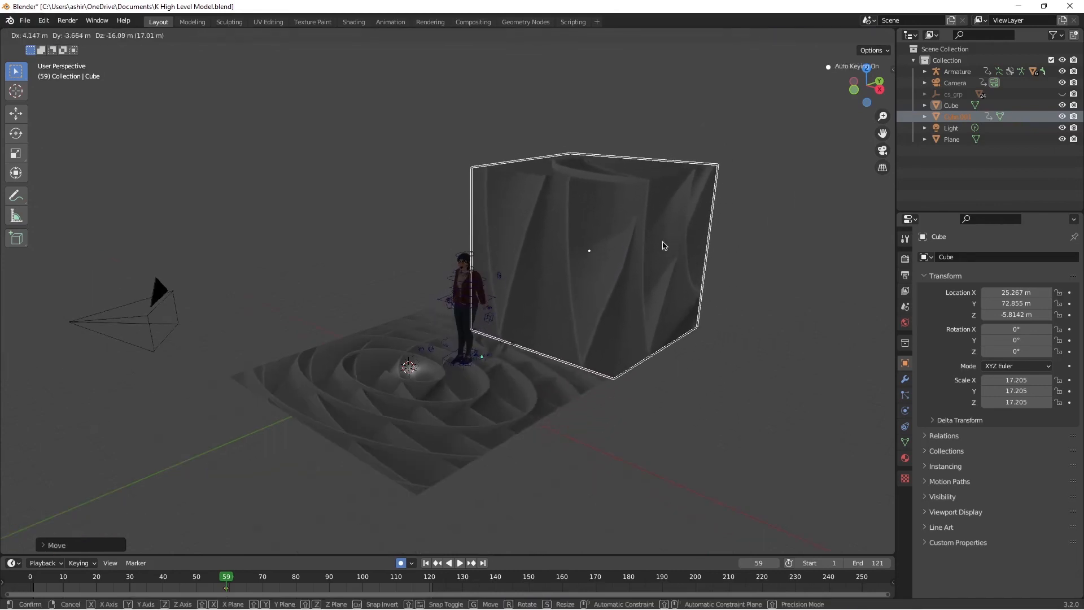
pyautogui.click(665, 244)
pyautogui.moveTo(866, 86); pyautogui.dragTo(799, 69)
pyautogui.press('g')
pyautogui.click(620, 348)
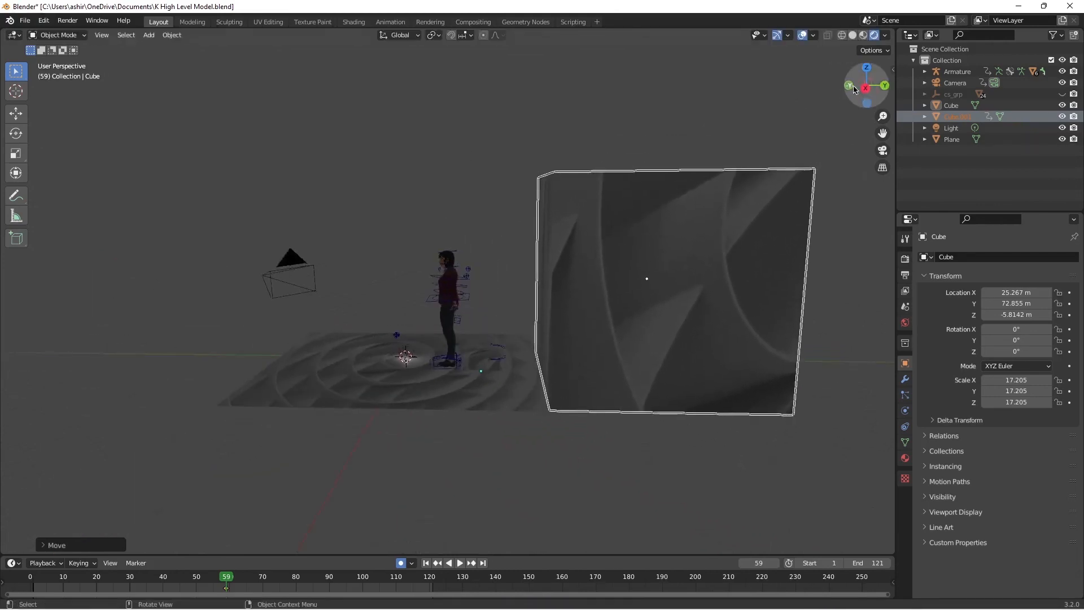
# Step: Scale the backdrop cube up further and recentre it behind the character
pyautogui.moveTo(867, 86); pyautogui.dragTo(957, 107)
pyautogui.press('s')
pyautogui.click(551, 225)
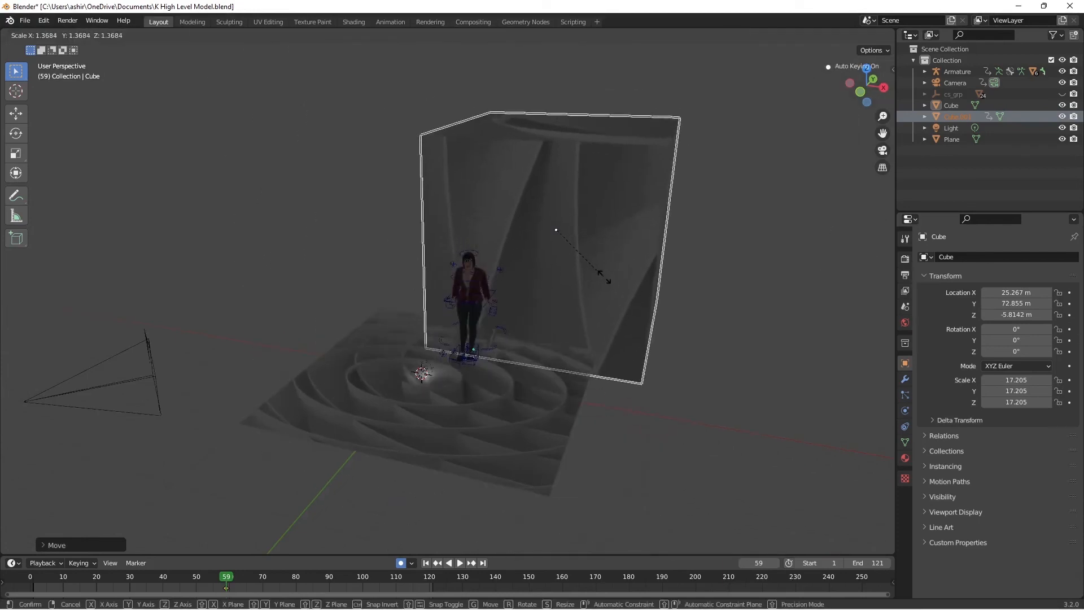
pyautogui.press('g')
pyautogui.click(553, 250)
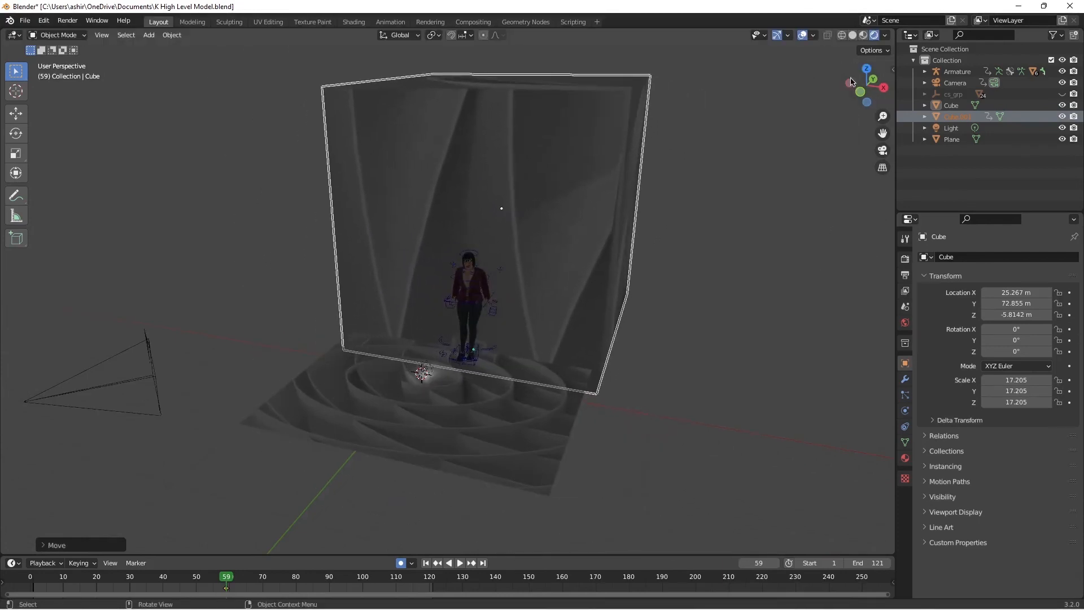
# Step: Push the backdrop cube farther back from the character so it stands beyond the ground plane's rear edge
pyautogui.moveTo(867, 86); pyautogui.dragTo(769, 80)
pyautogui.press('g')
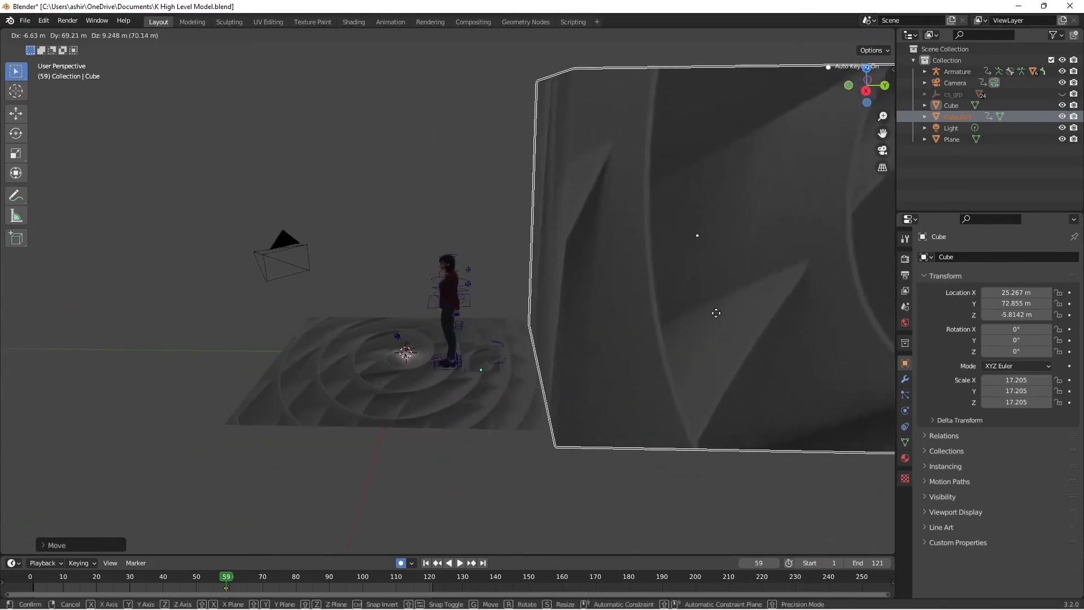
pyautogui.click(712, 311)
pyautogui.moveTo(866, 85); pyautogui.dragTo(895, 92)
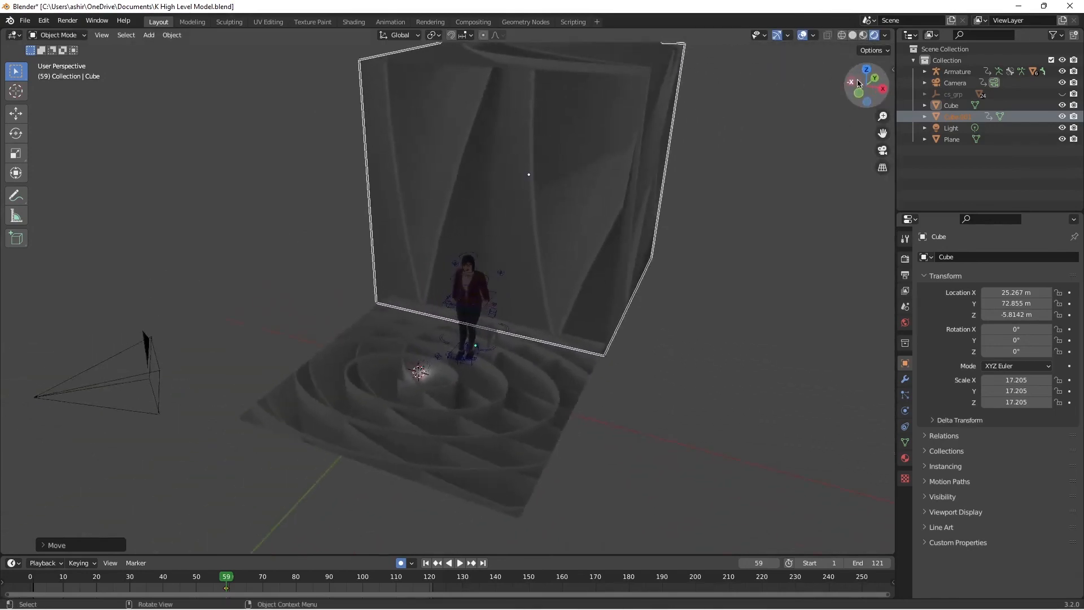
# Step: Play the animation through the camera to check how the backdrop cube fills the shot behind the character
pyautogui.press('KP_0')
pyautogui.press('space')
pyautogui.press('space')
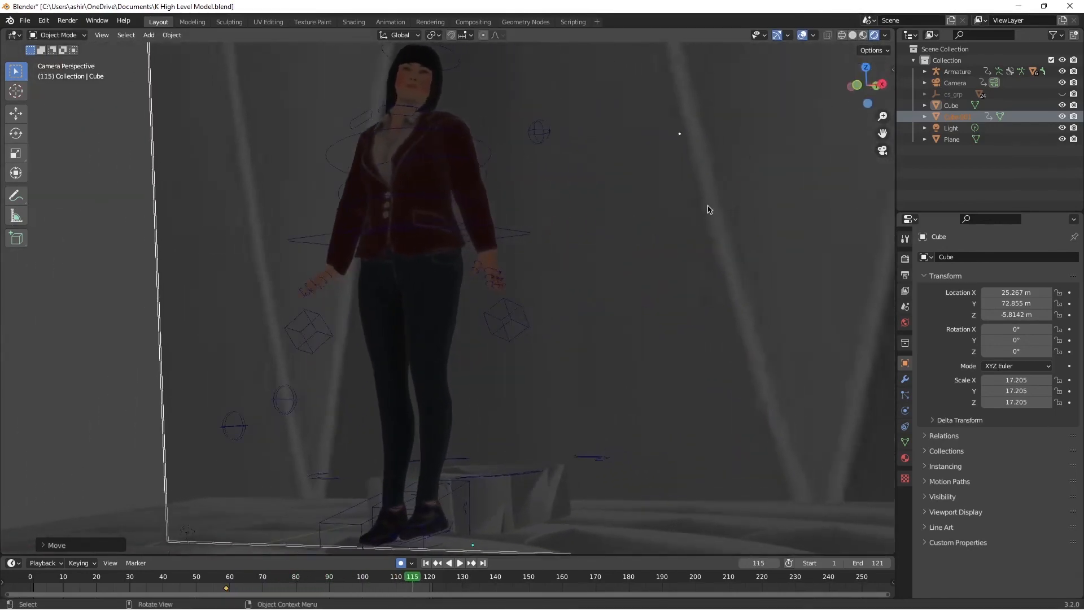
pyautogui.press('KP_0')
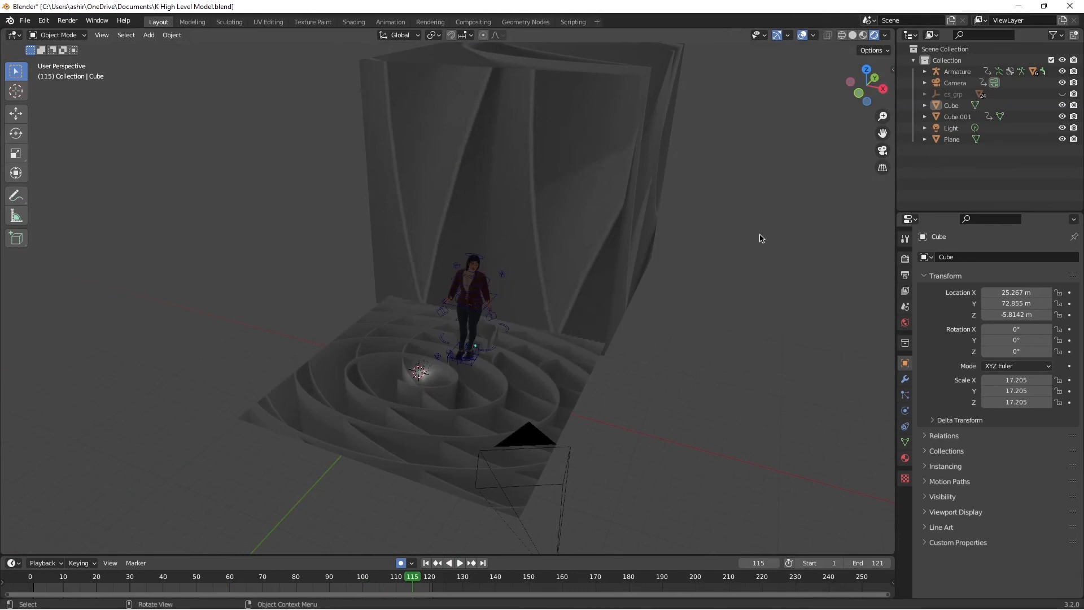
pyautogui.press('KP_0')
pyautogui.press('space')
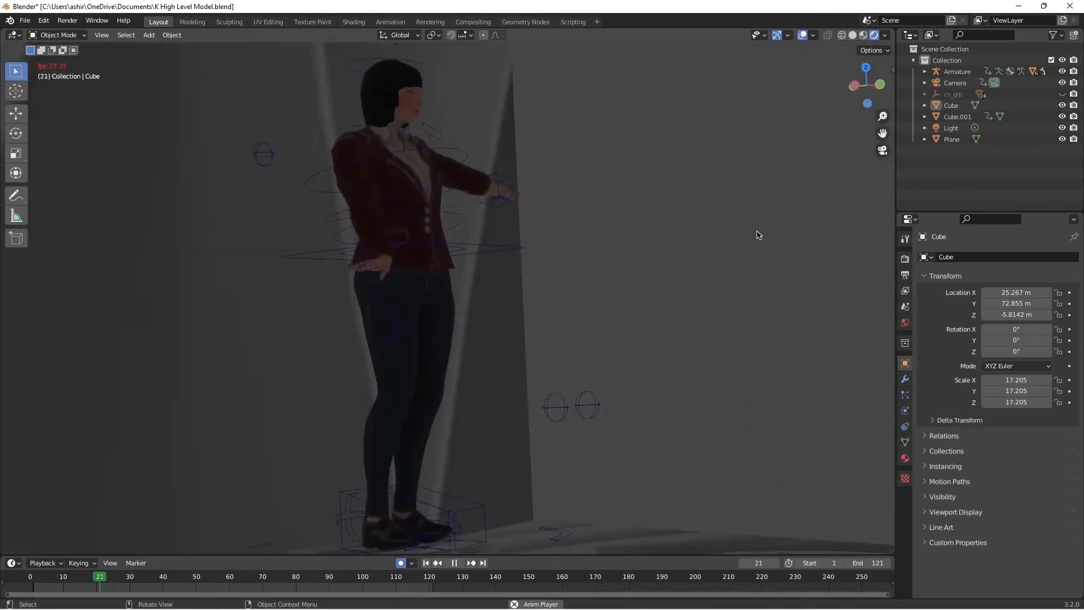
pyautogui.press('space')
pyautogui.press('KP_0')
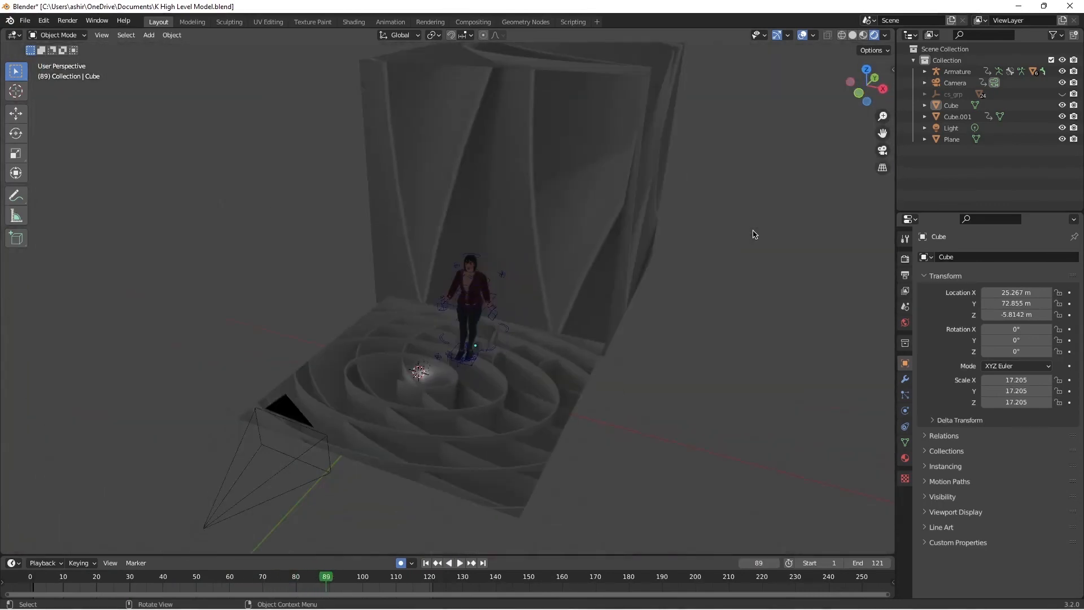
# Step: Set the render output's file format to FFmpeg Video and open the selection of its output folder
pyautogui.click(904, 274)
pyautogui.scroll(-2, 999, 451)
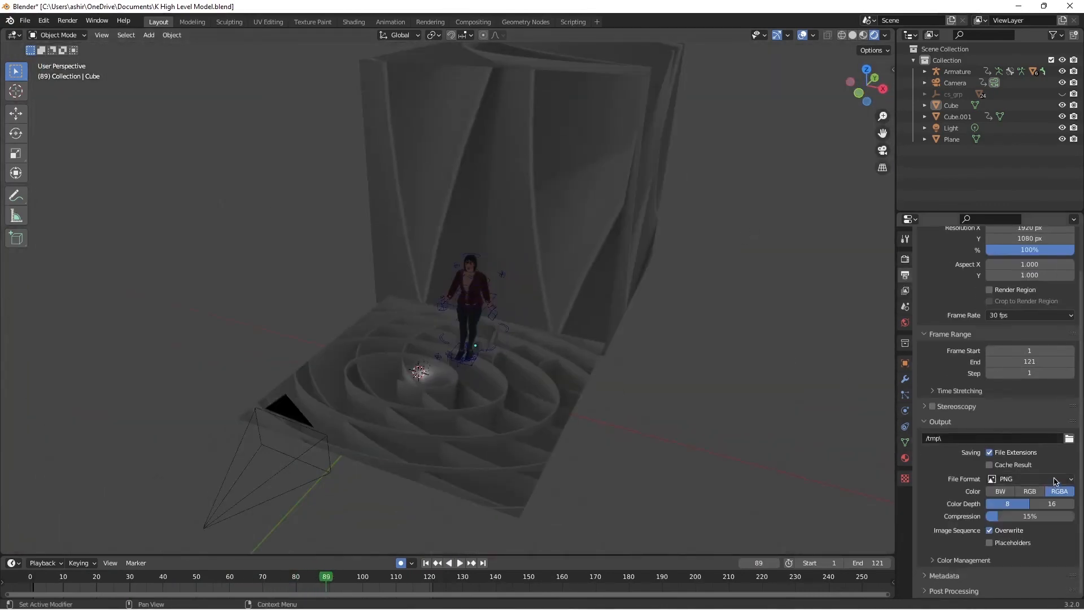
pyautogui.click(1031, 525)
pyautogui.click(1032, 460)
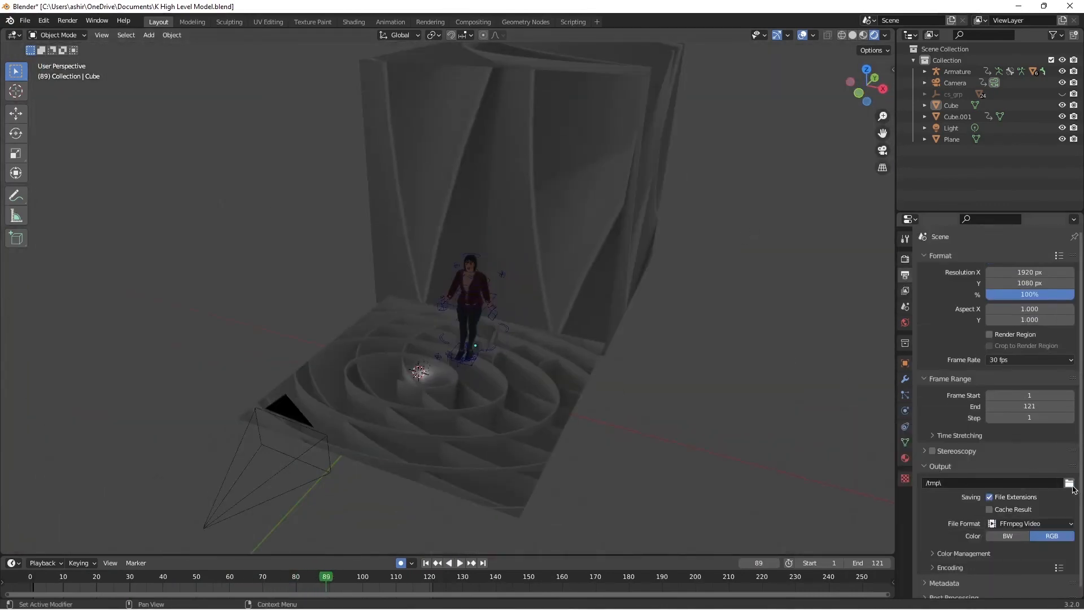
pyautogui.click(1069, 483)
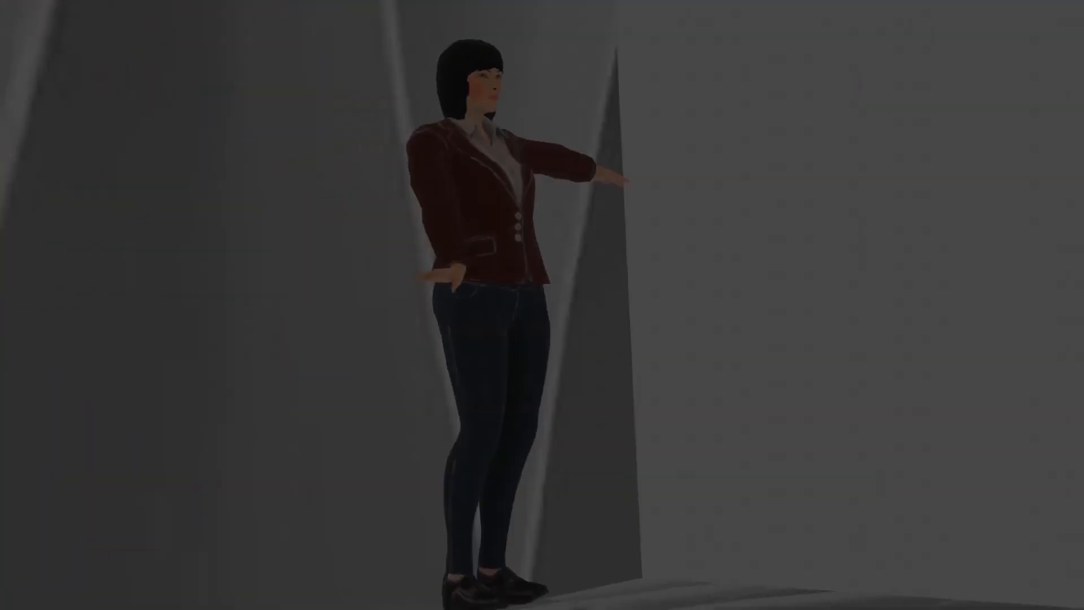